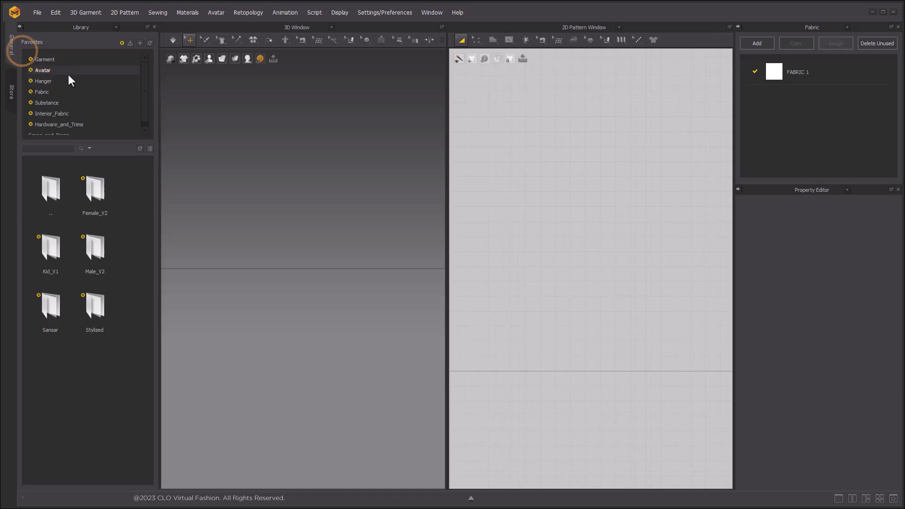
Step: Load the FV2_Feifei avatar from the Female_V2 avatar folder
double_click(104, 181)
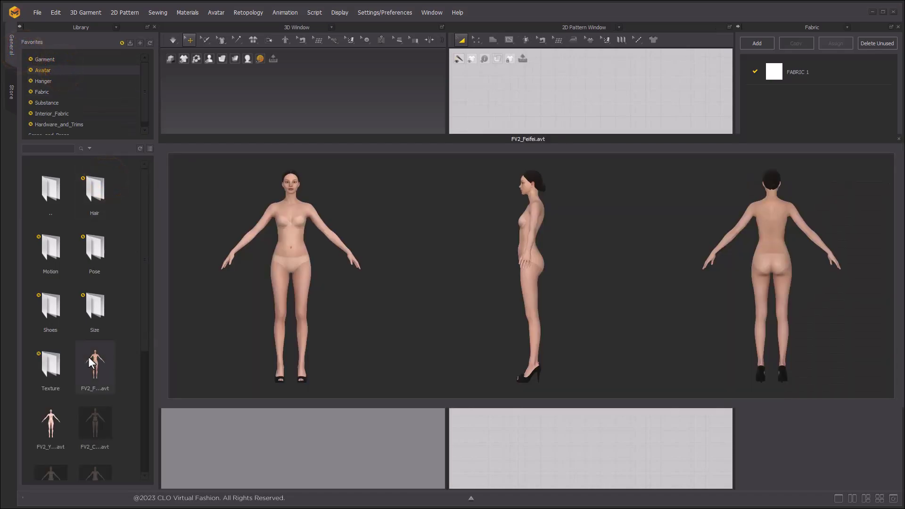
double_click(89, 356)
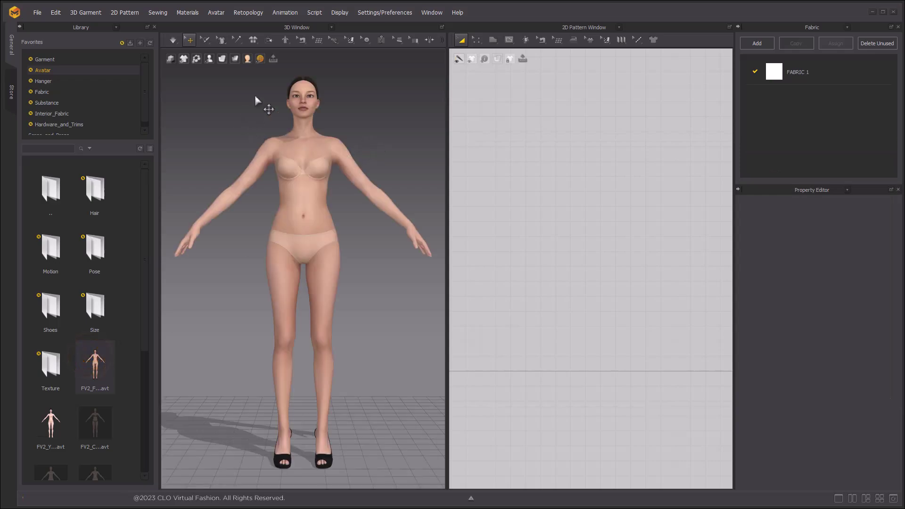
Step: Display the Modular Configurator in place of the Library and load the Short style from the Woman > Shirts blocks
click(89, 29)
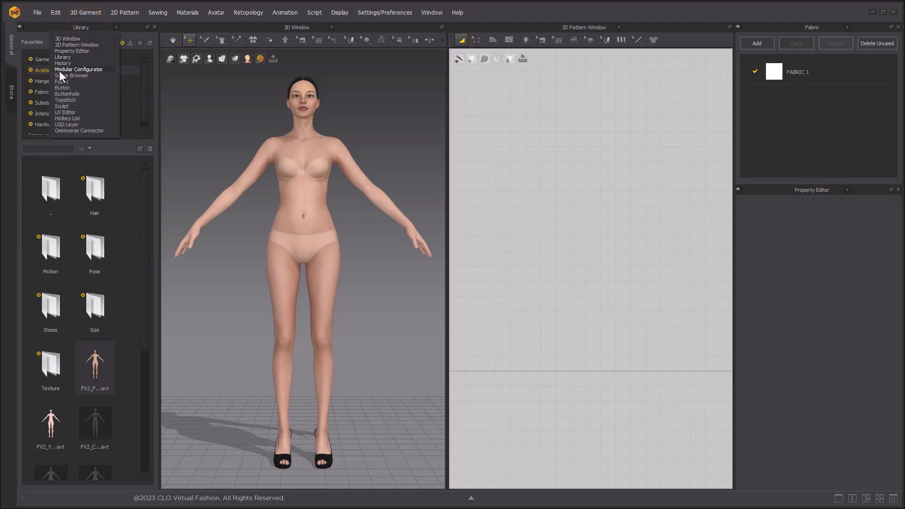
click(99, 70)
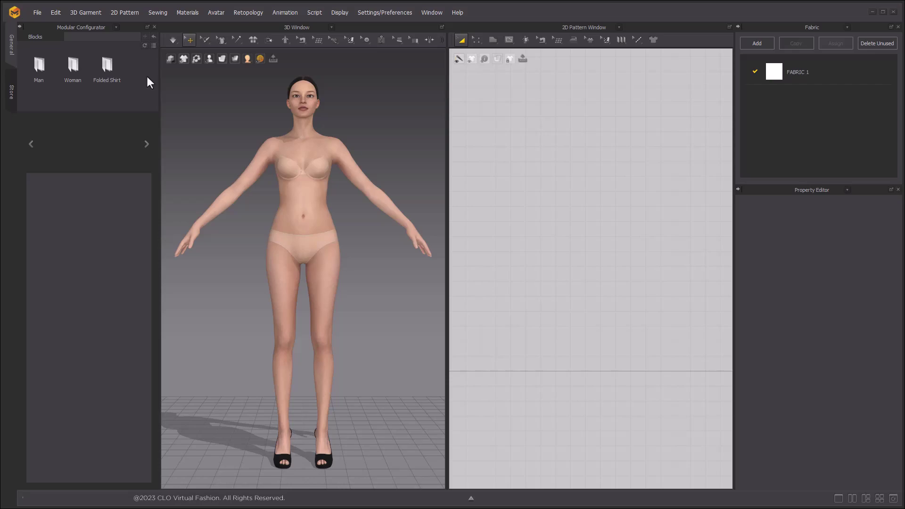
click(69, 70)
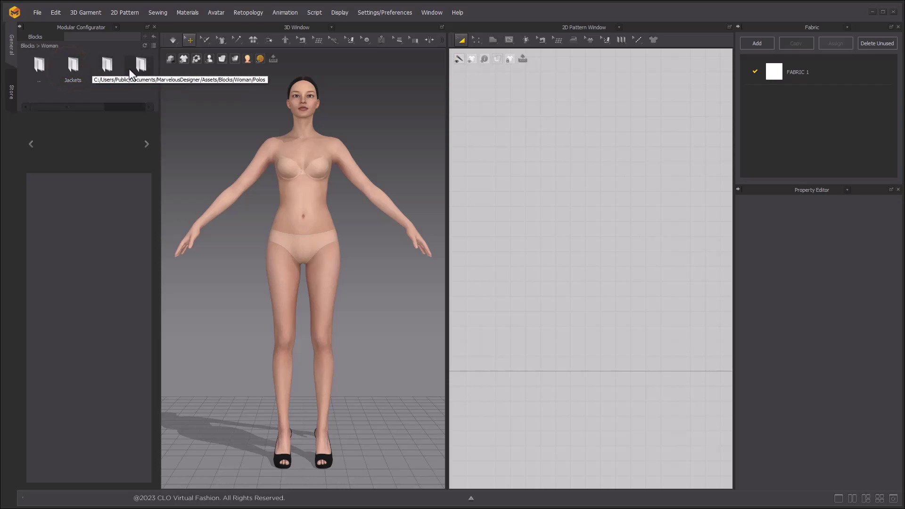
click(144, 71)
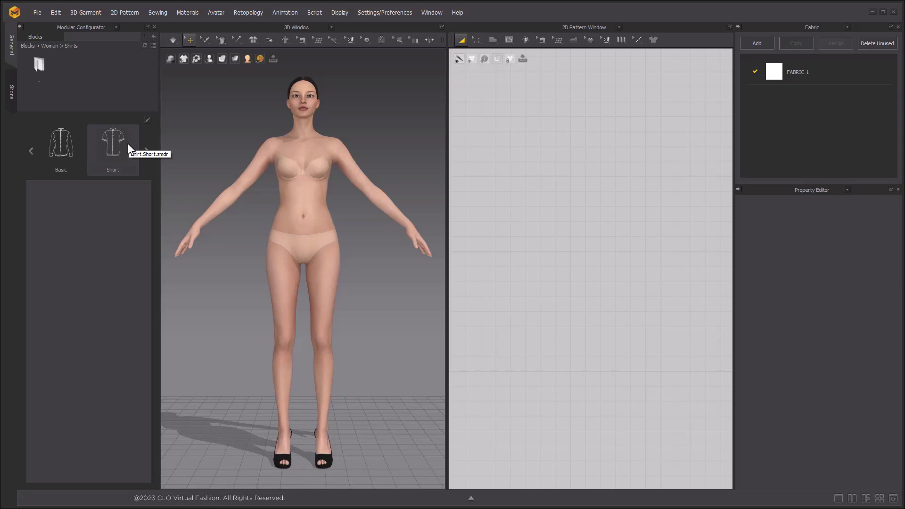
double_click(105, 138)
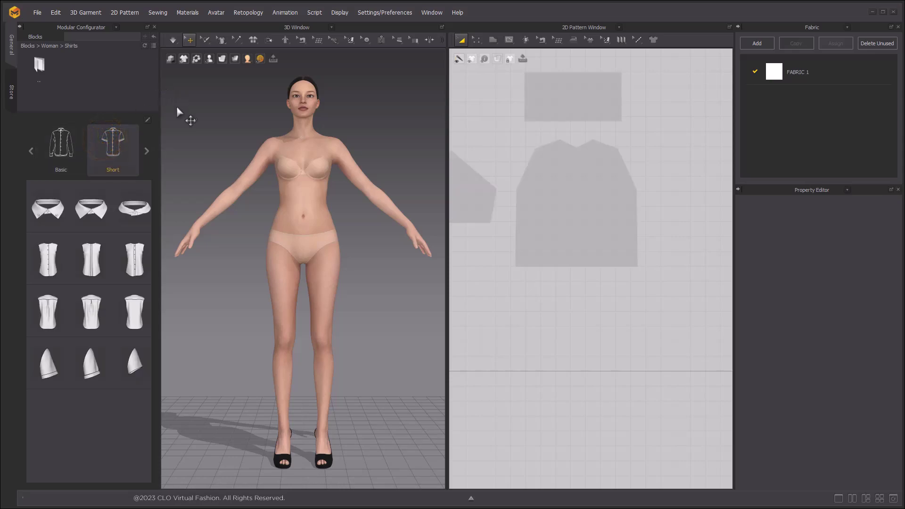
Step: Build the shirt from the first collar block, the French placket front body and the third back body
double_click(46, 212)
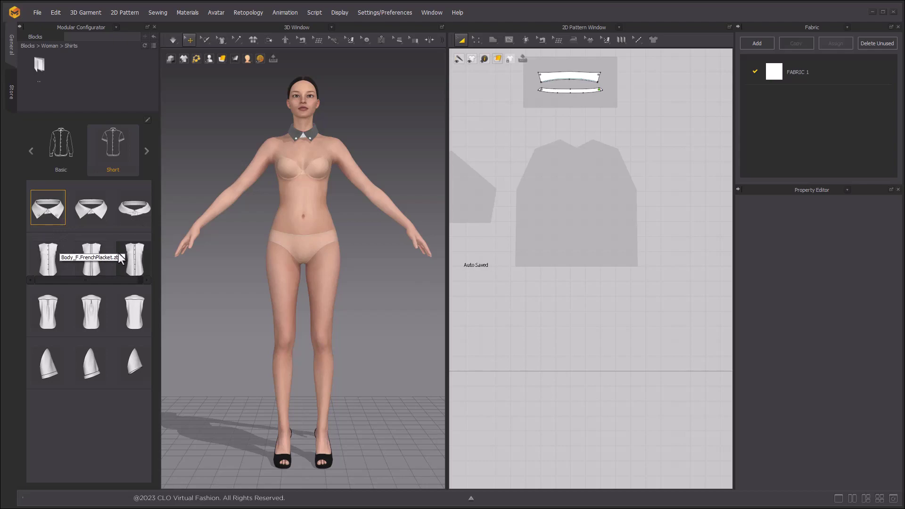
click(61, 267)
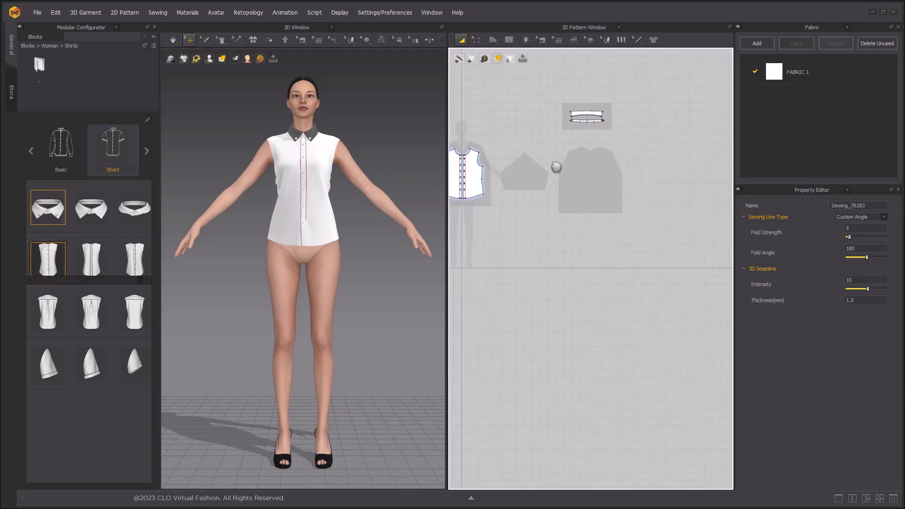
click(134, 307)
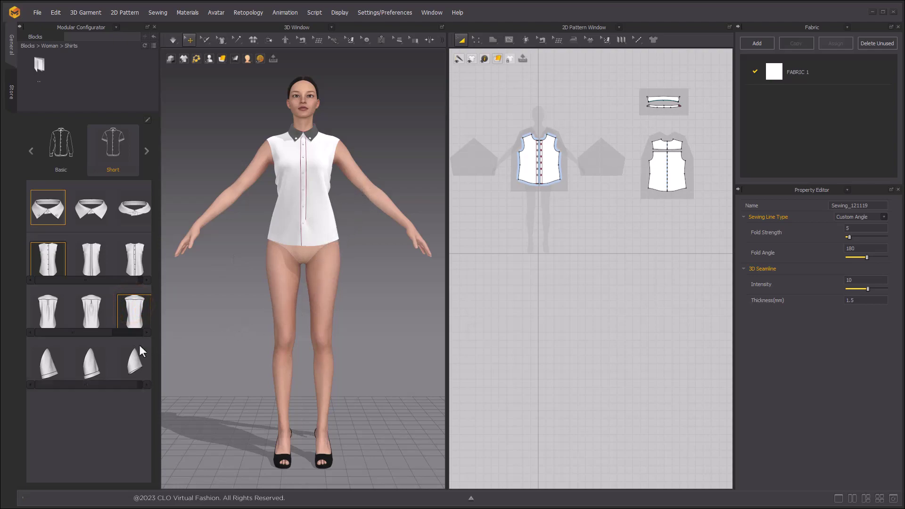
Step: Add sleeves to the shirt, trying all three sleeve blocks and keeping the third one
click(134, 358)
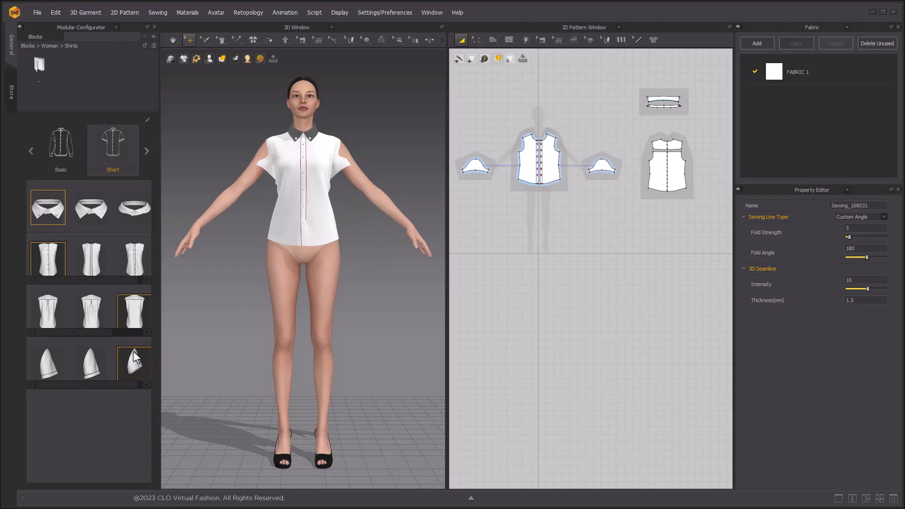
click(59, 359)
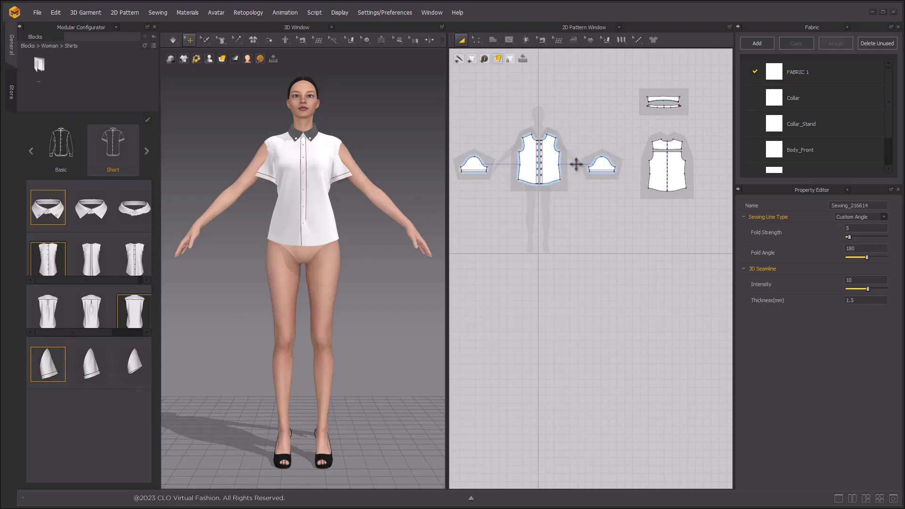
click(101, 365)
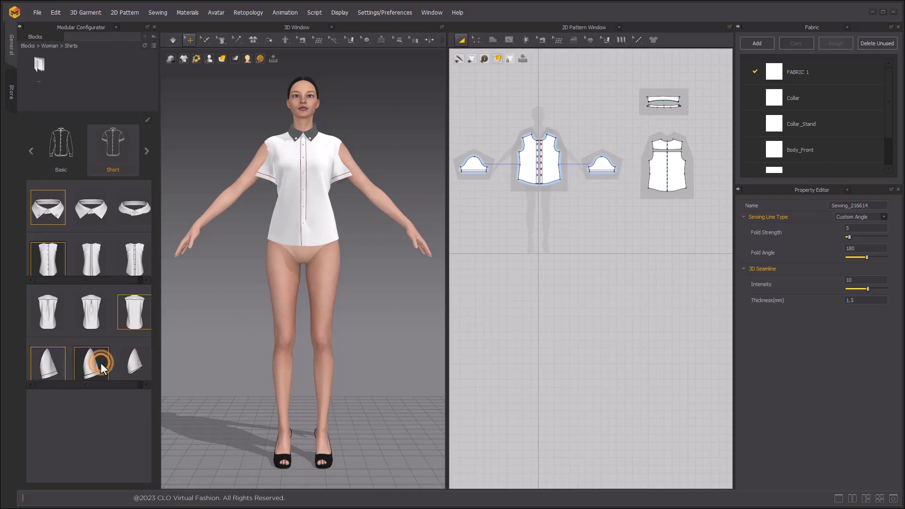
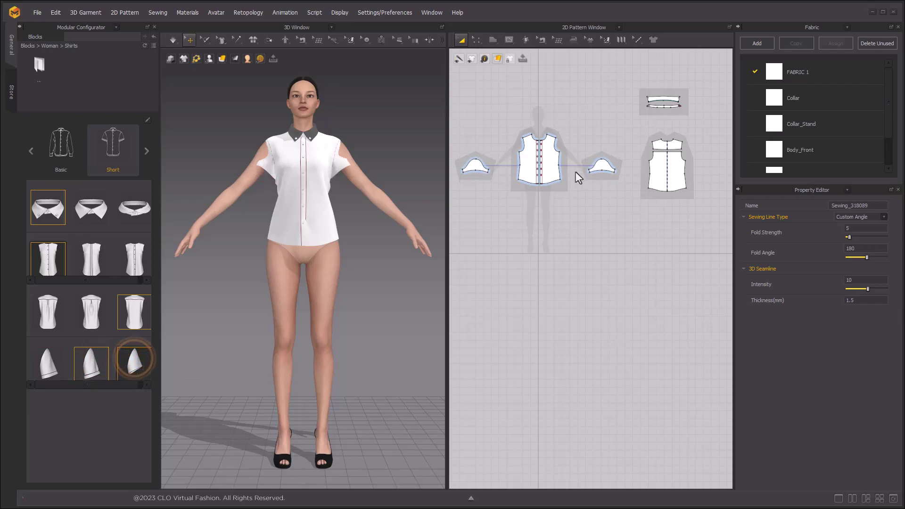
Step: Bring back the Library in place of the Modular Configurator and show the Avatar folder
click(72, 27)
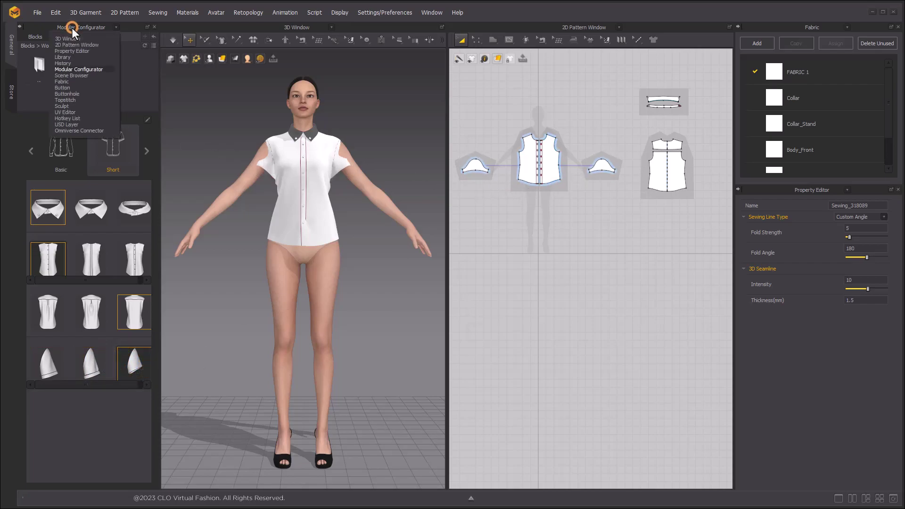
click(63, 58)
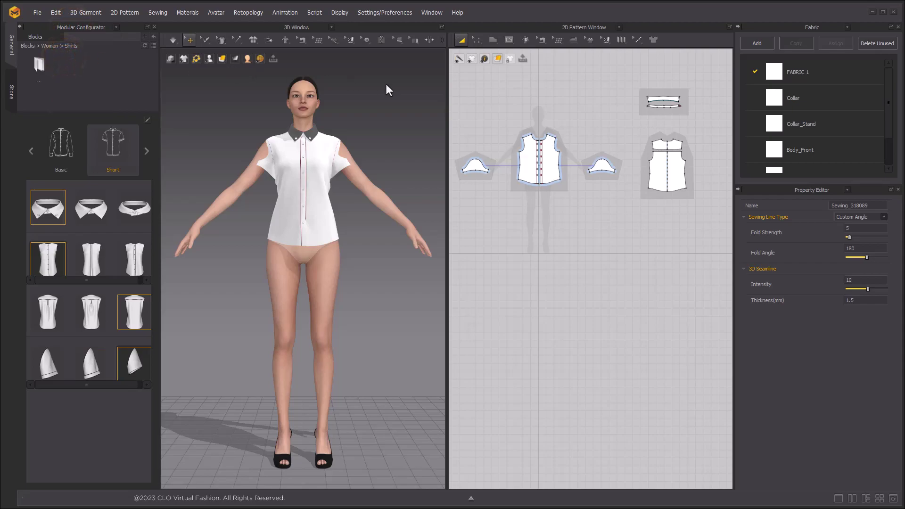
click(72, 69)
scroll(344, 154, up, 1)
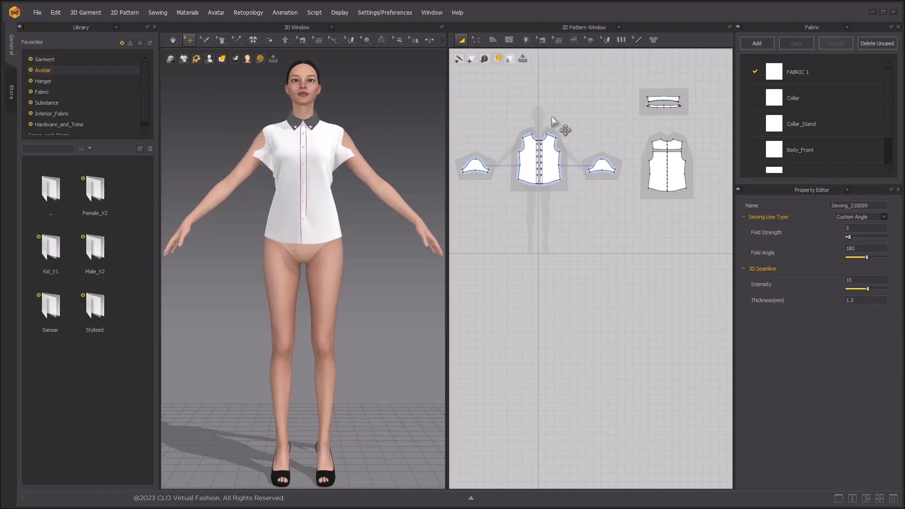
Step: Select all the shirt patterns and deactivate both the patterns and their sewing
key(ctrl+a)
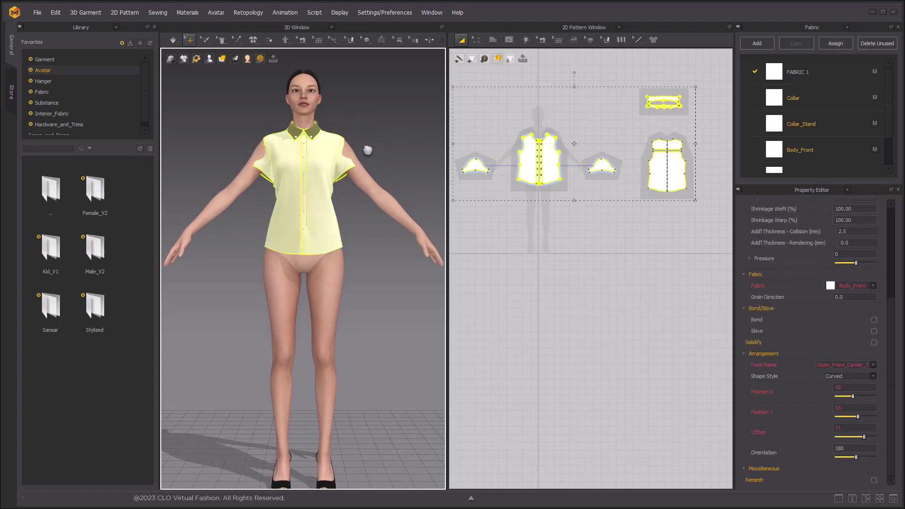
right_click(306, 143)
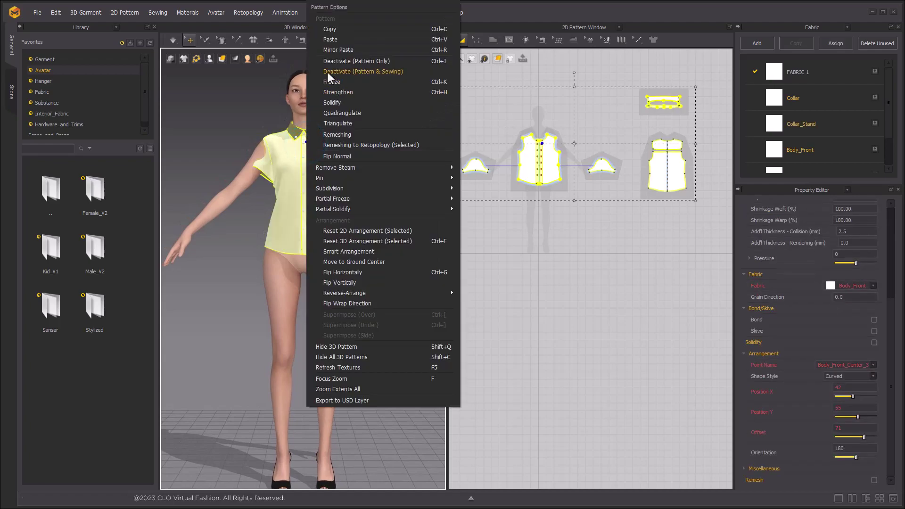
click(382, 72)
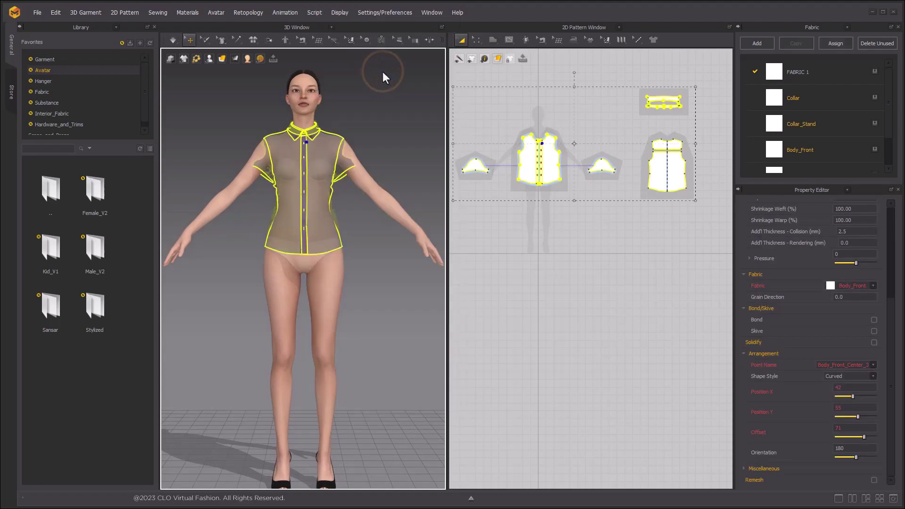
click(383, 105)
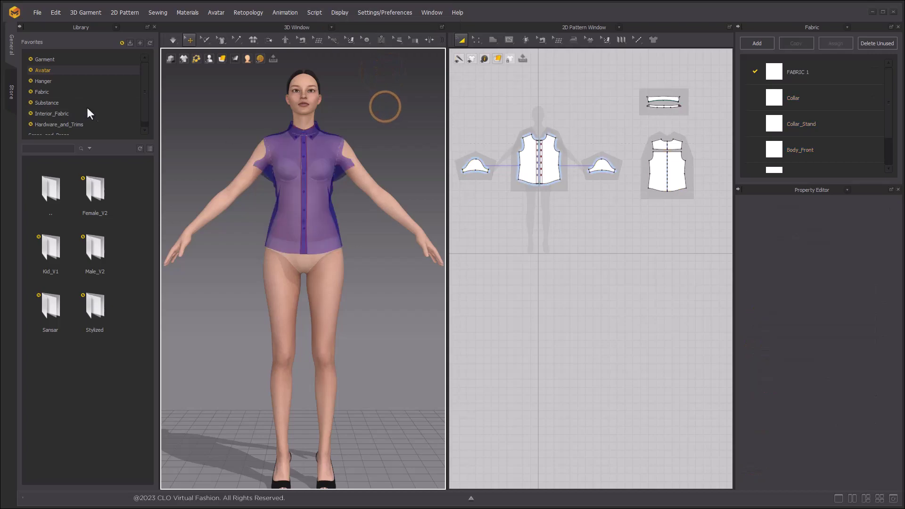
Step: Apply the Female_V2 pose with lowered arms, using Pose Only, the current shoe pose and bottom aligned to ground
double_click(91, 189)
click(93, 249)
double_click(109, 244)
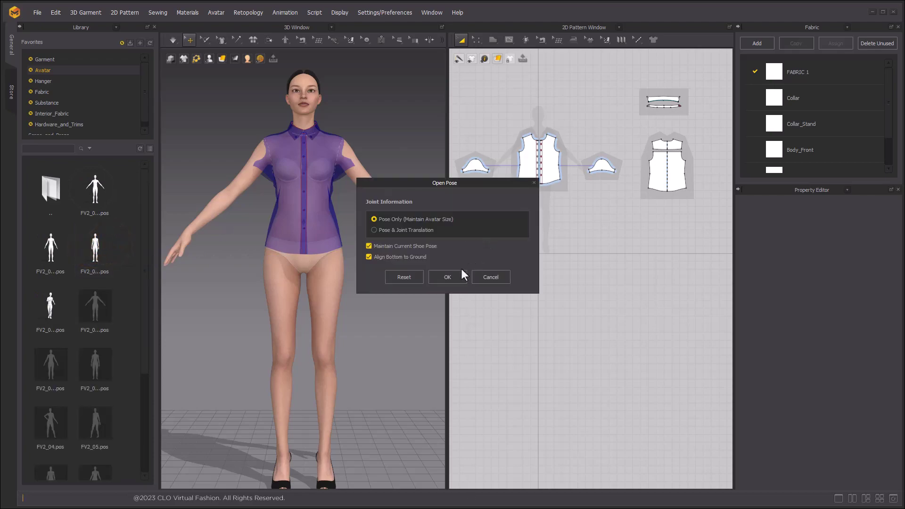
click(461, 276)
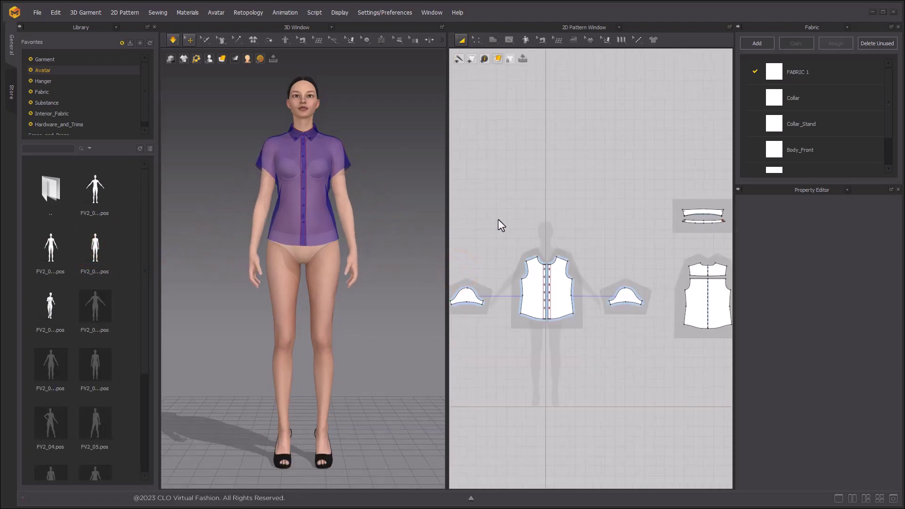
Step: Collapse the Library, reactivate all the shirt patterns and simulate the garment on the avatar
click(20, 27)
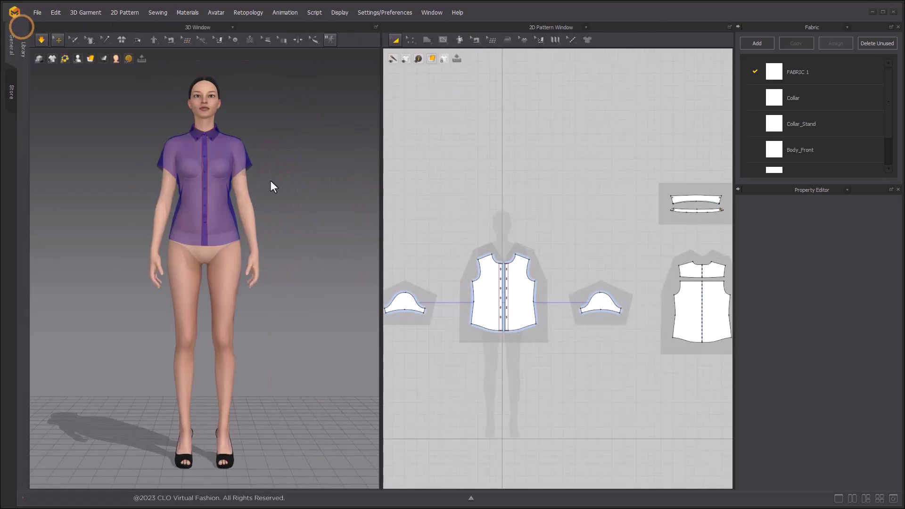
middle_drag(540, 198, 552, 113)
scroll(552, 113, down, 3)
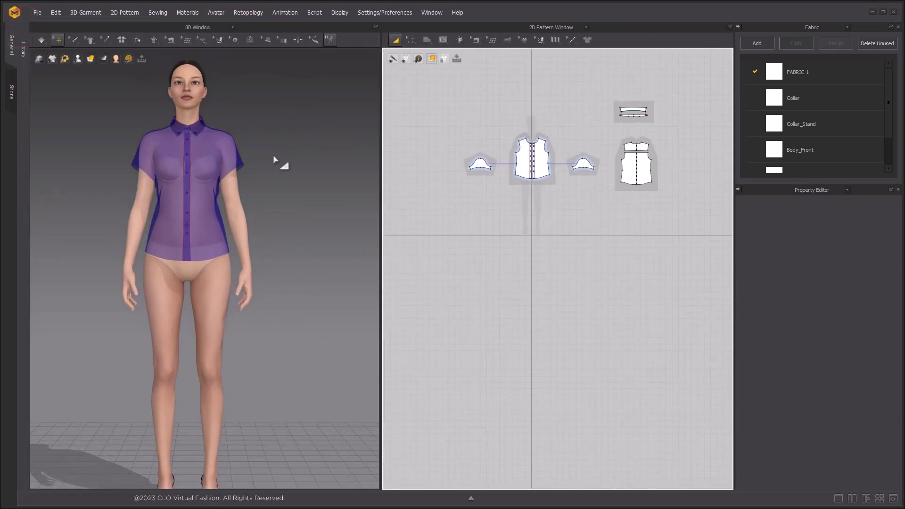
key(ctrl+a)
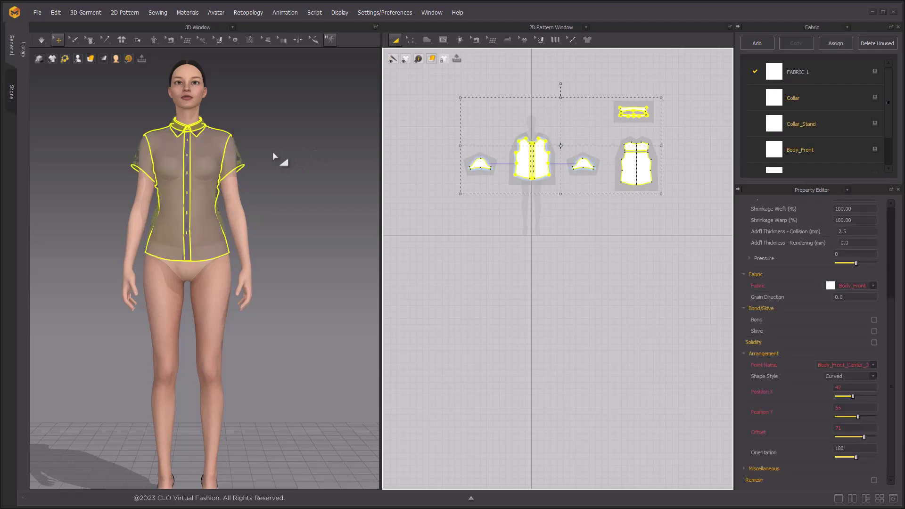
right_click(193, 165)
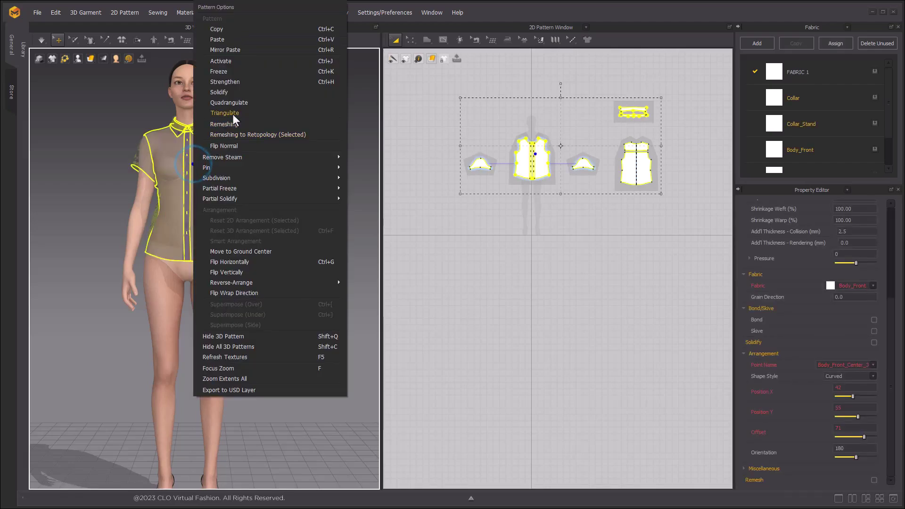
click(239, 64)
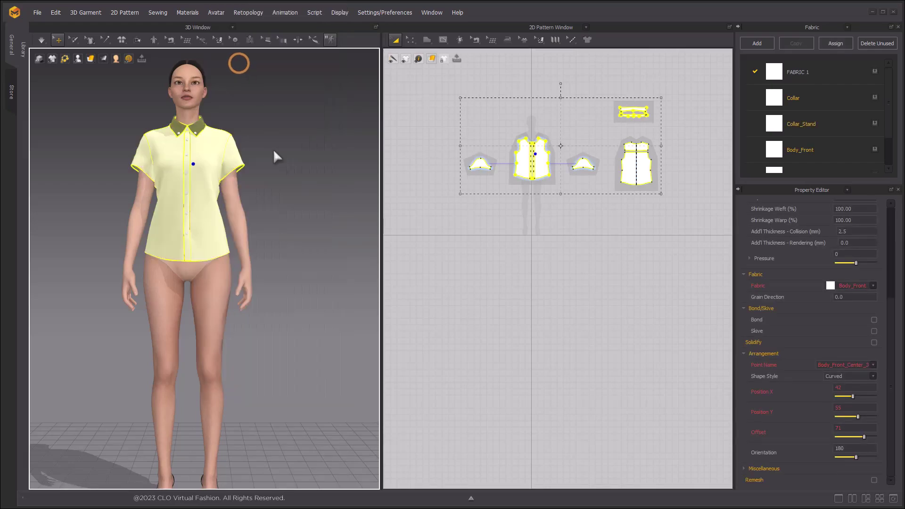
click(283, 176)
key(space)
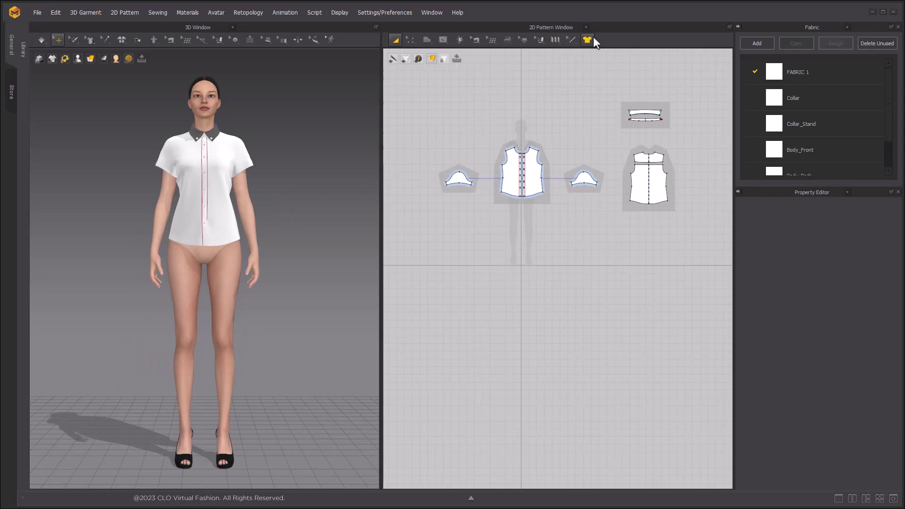
Step: Delete the shirt's modular template from the front body block in the Modular Editor, then leave the editor
click(587, 41)
middle_drag(560, 258, 542, 357)
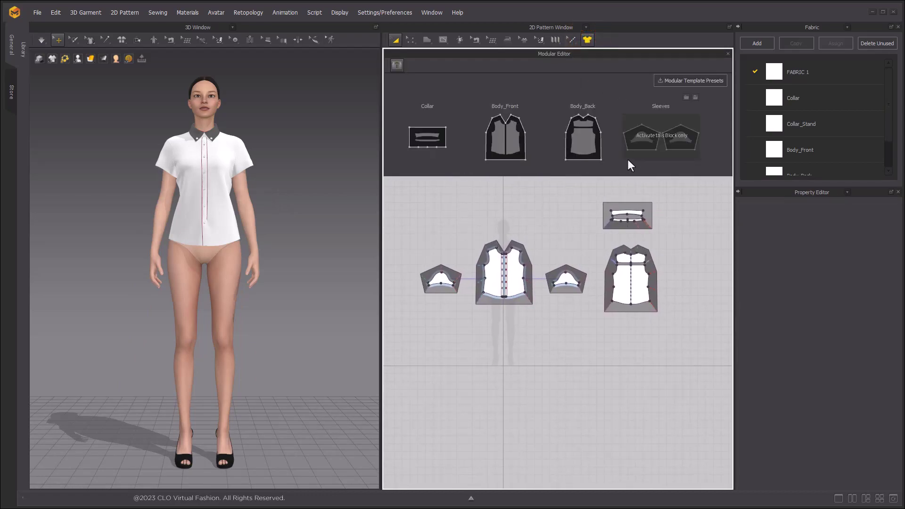
click(527, 302)
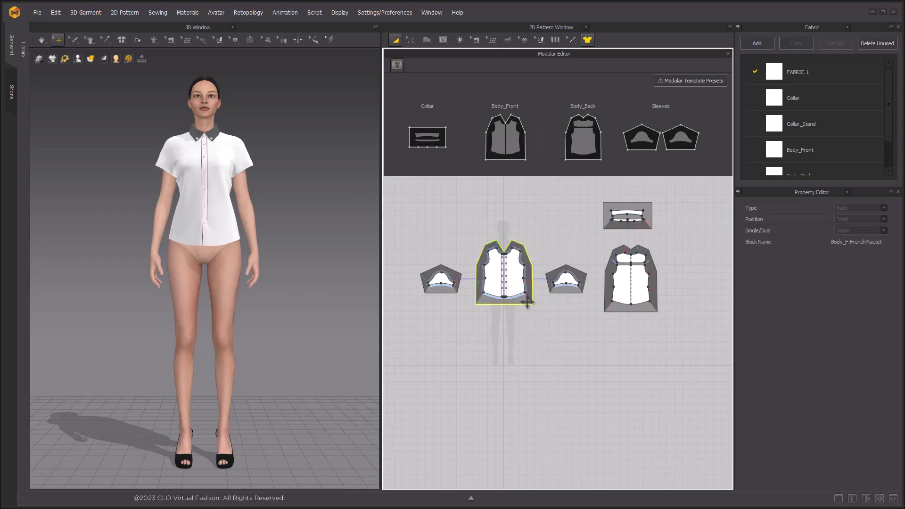
key(Delete)
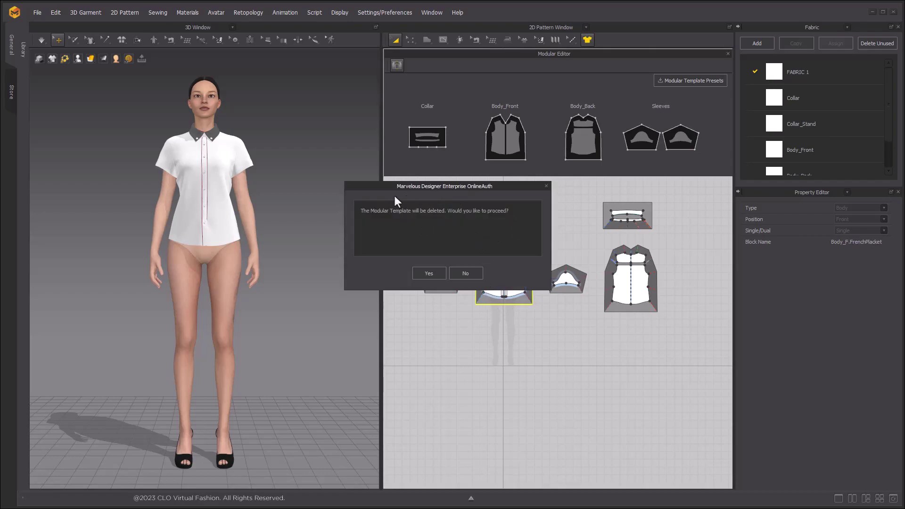
click(429, 273)
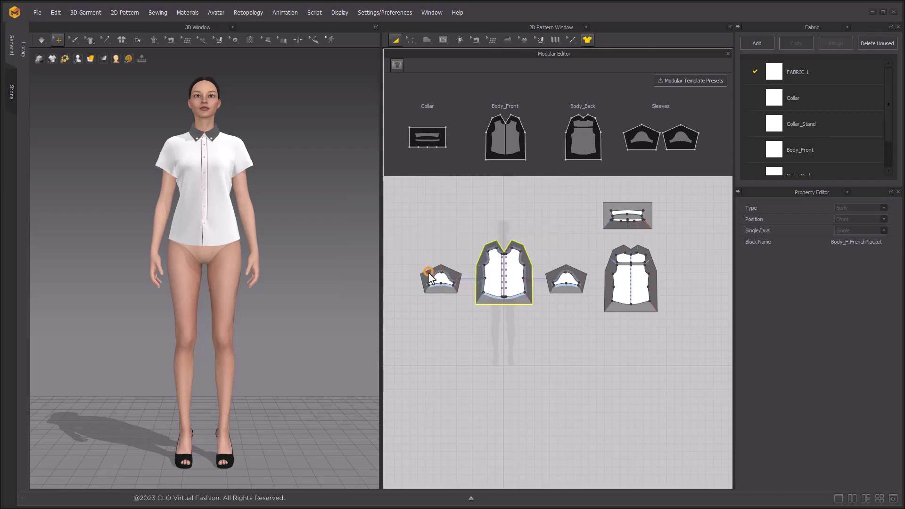
click(588, 39)
Step: Select all the shirt patterns and remove their linked editing
scroll(521, 176, up, 2)
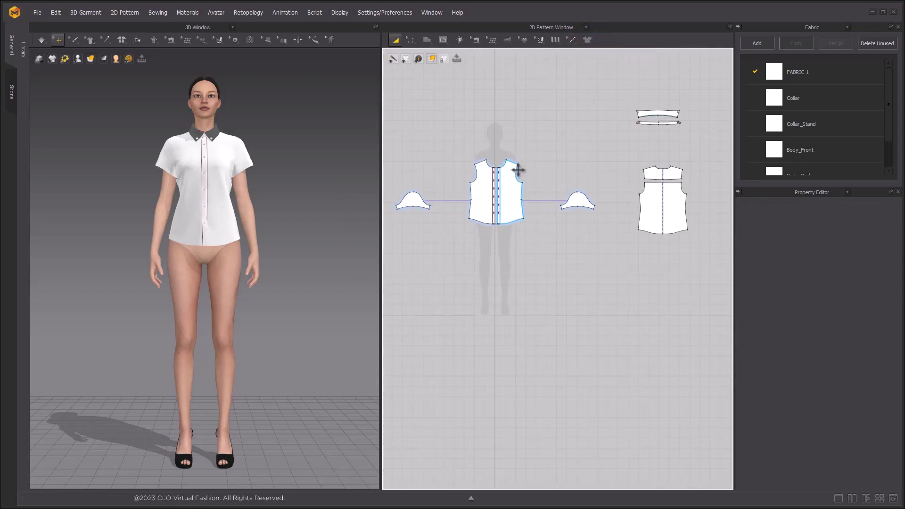
scroll(536, 174, down, 1)
drag(406, 83, 695, 259)
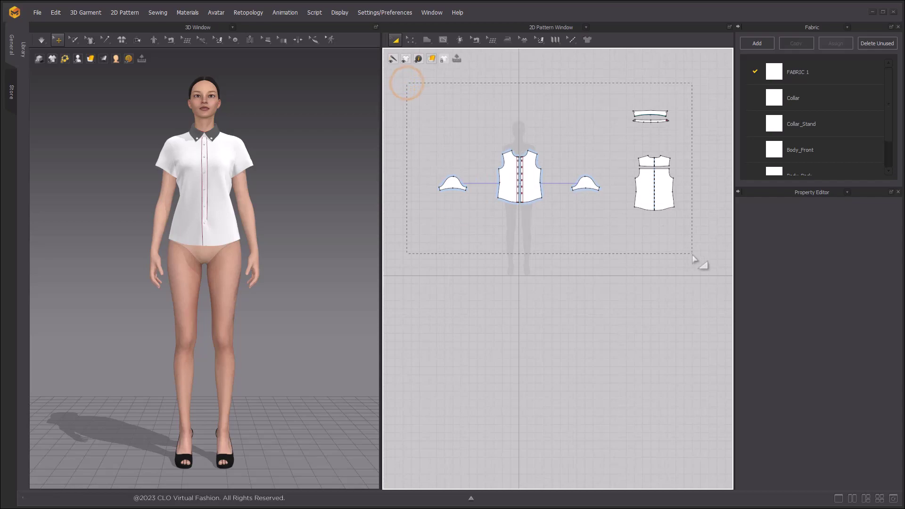
right_click(533, 179)
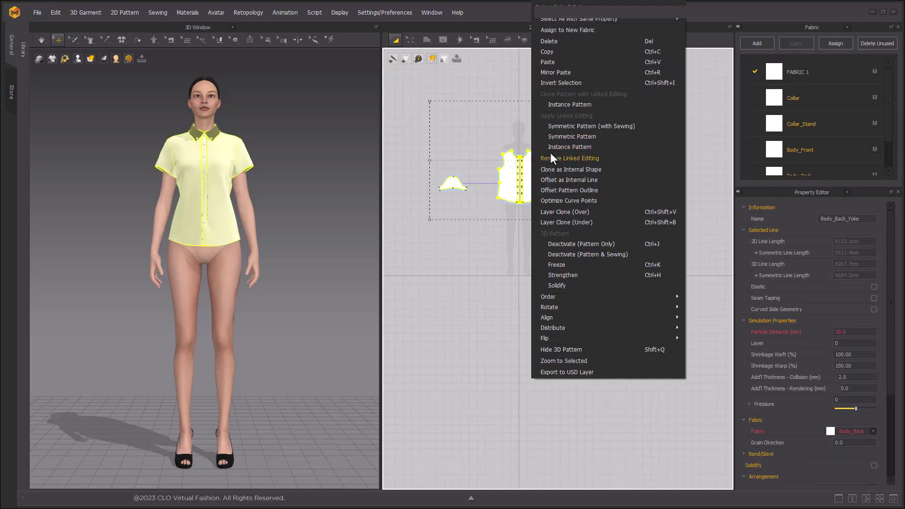
click(601, 159)
middle_drag(596, 156, 525, 187)
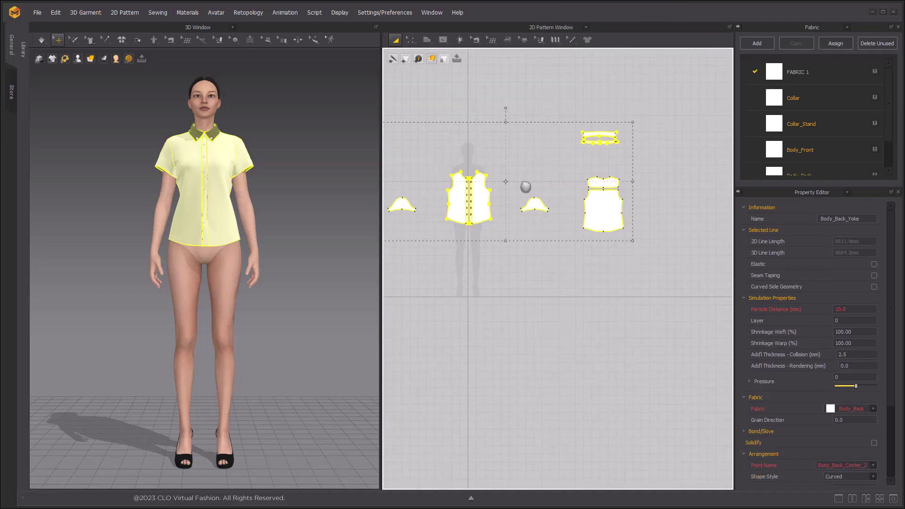
click(594, 157)
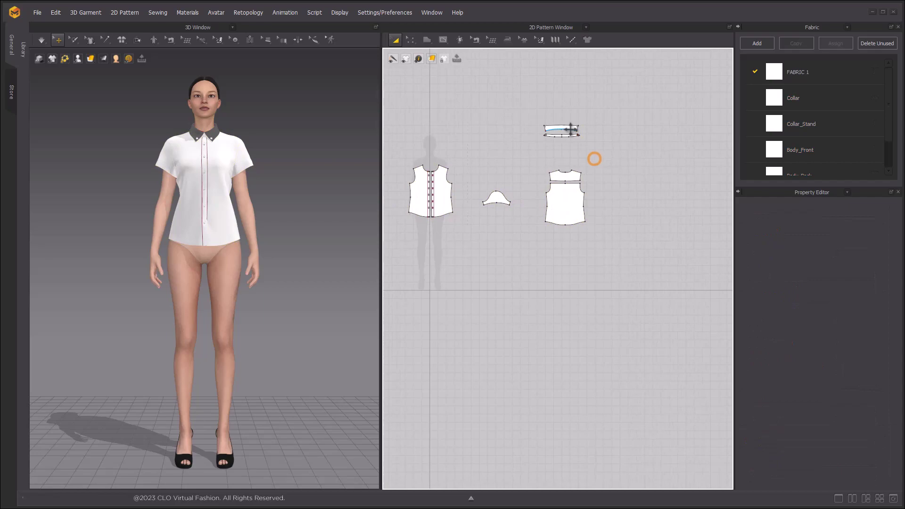
Step: Draw an internal line down the center of the back yoke, from the neckline to its lower edge
scroll(537, 133, up, 5)
middle_drag(537, 133, 490, 207)
click(443, 40)
click(449, 60)
middle_drag(559, 349, 539, 162)
scroll(532, 189, up, 6)
click(506, 167)
click(505, 245)
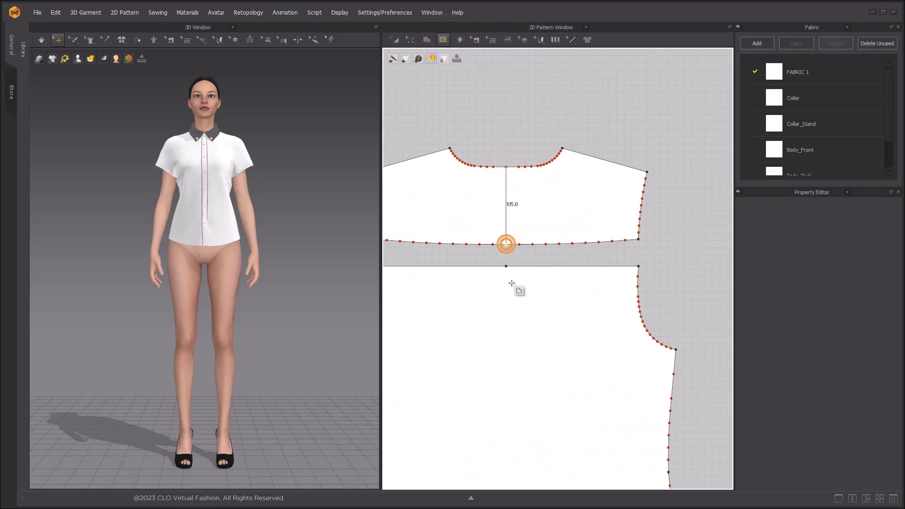
Step: Draw an internal line down the center of the lower back panel, from its upper edge to the hem
scroll(505, 246, down, 3)
click(514, 153)
scroll(516, 331, up, 3)
click(519, 329)
scroll(518, 330, down, 3)
click(432, 59)
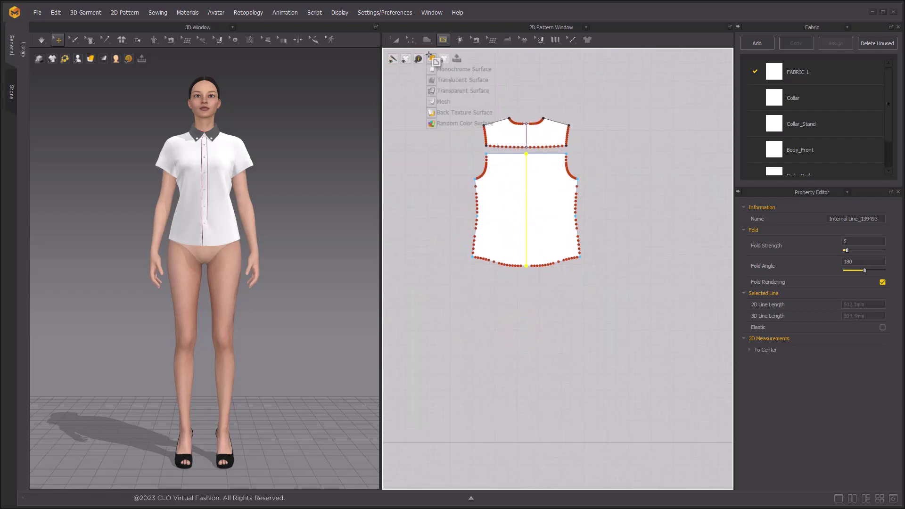
Step: Cut and sew the back yoke and lower back panel along their center internal lines
click(411, 40)
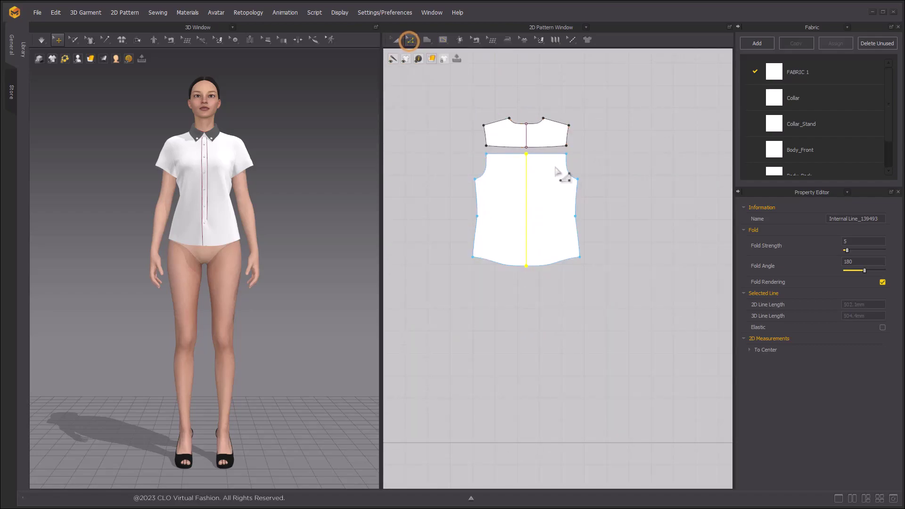
right_click(525, 138)
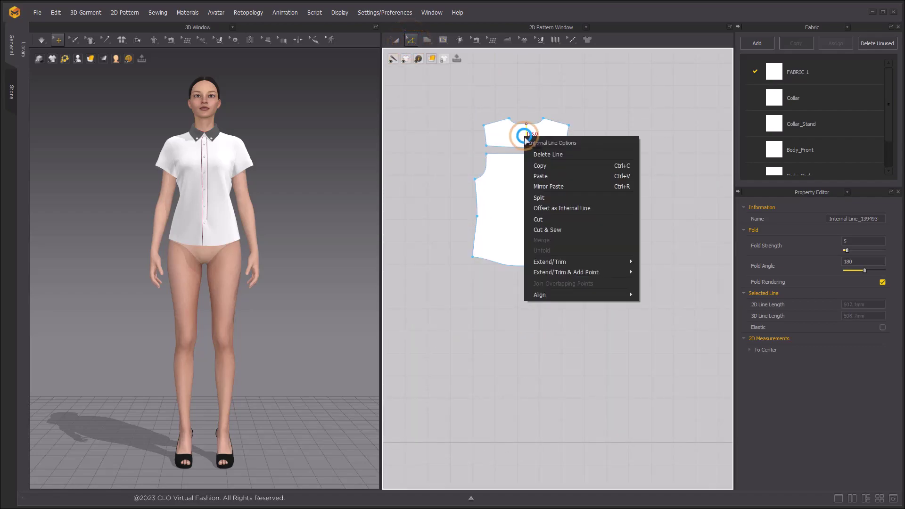
click(565, 231)
Step: Apply symmetric linked editing with sewing to the front, back, yoke and sleeve patterns, leaving out the collar pieces
scroll(565, 229, down, 6)
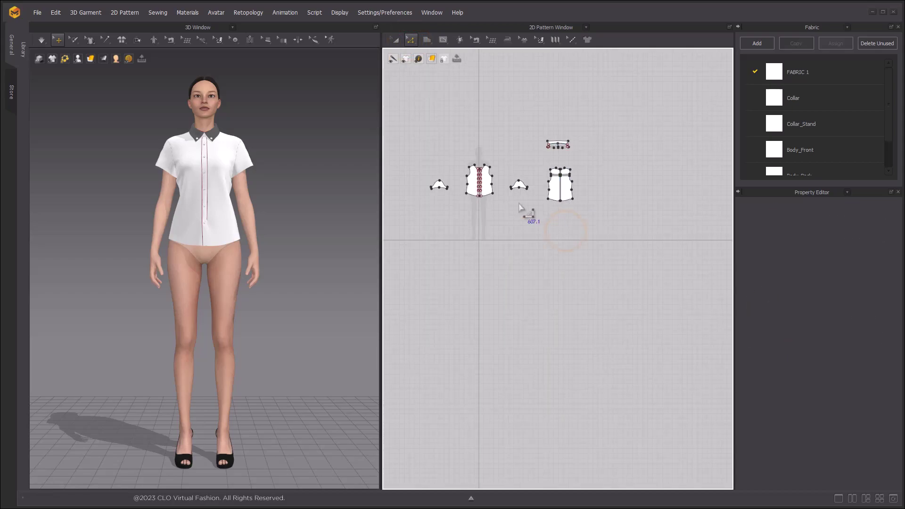
scroll(583, 163, up, 3)
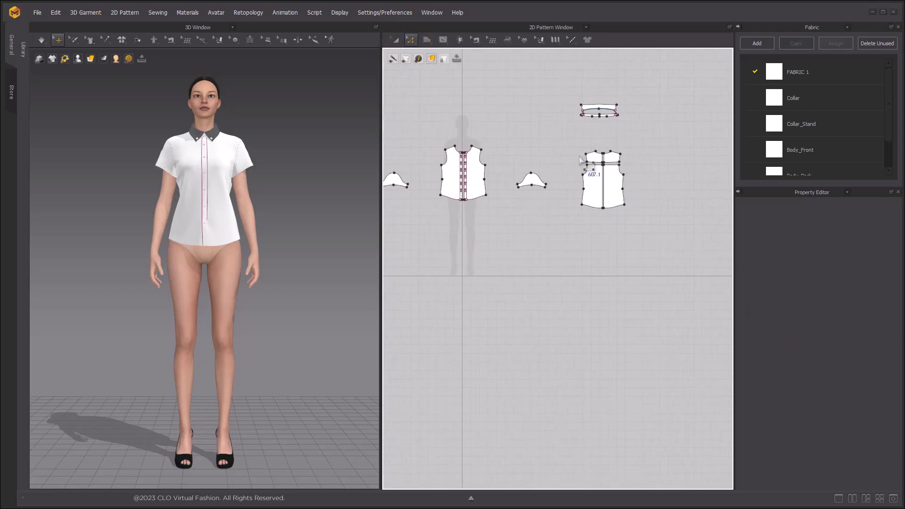
click(395, 40)
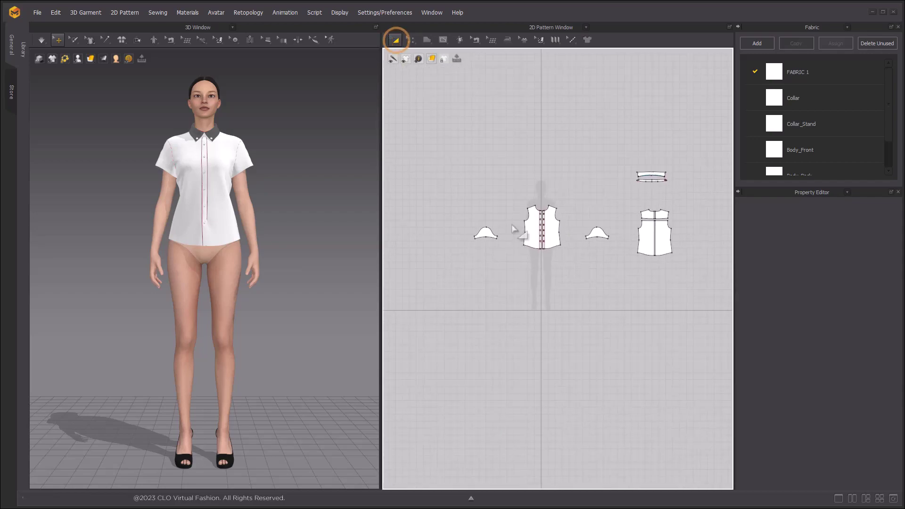
drag(448, 200, 711, 296)
right_click(480, 162)
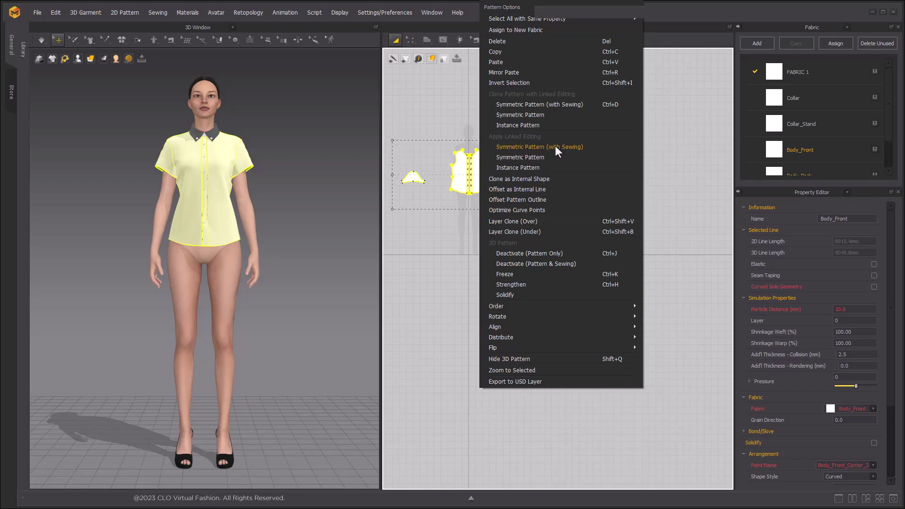
click(569, 148)
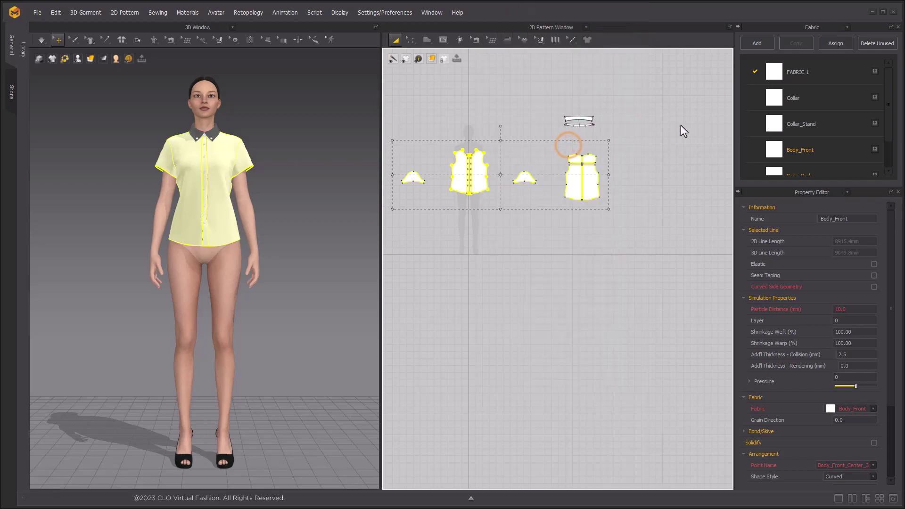
key(Escape)
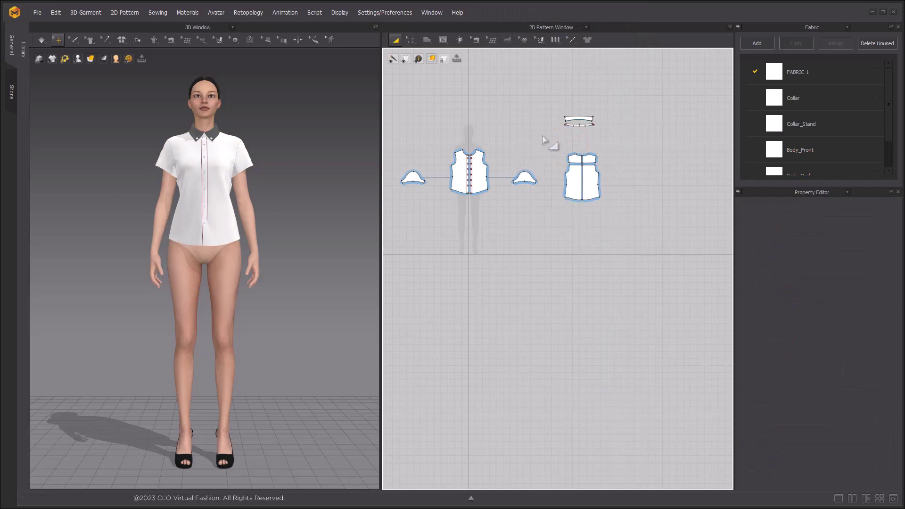
Step: Merge the back yoke with the lower back panel along the horizontal seam between them
middle_drag(587, 163, 596, 149)
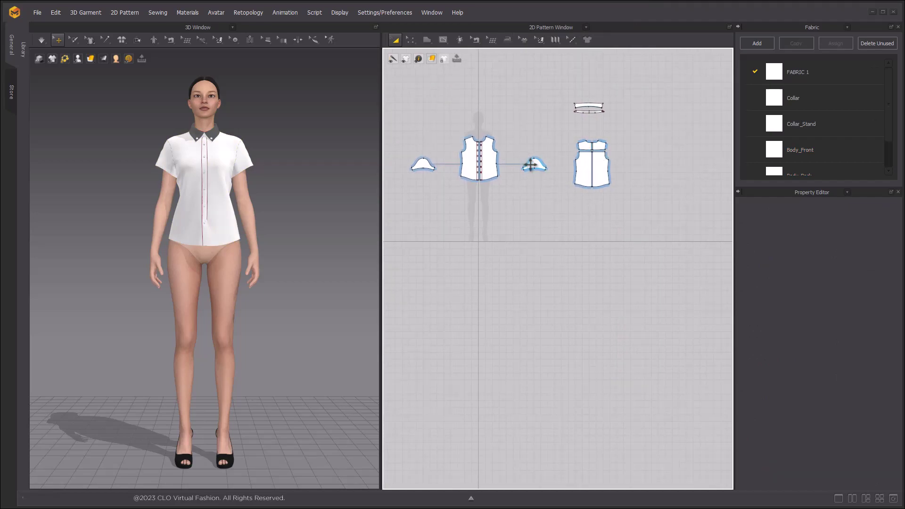
scroll(531, 165, up, 2)
click(475, 41)
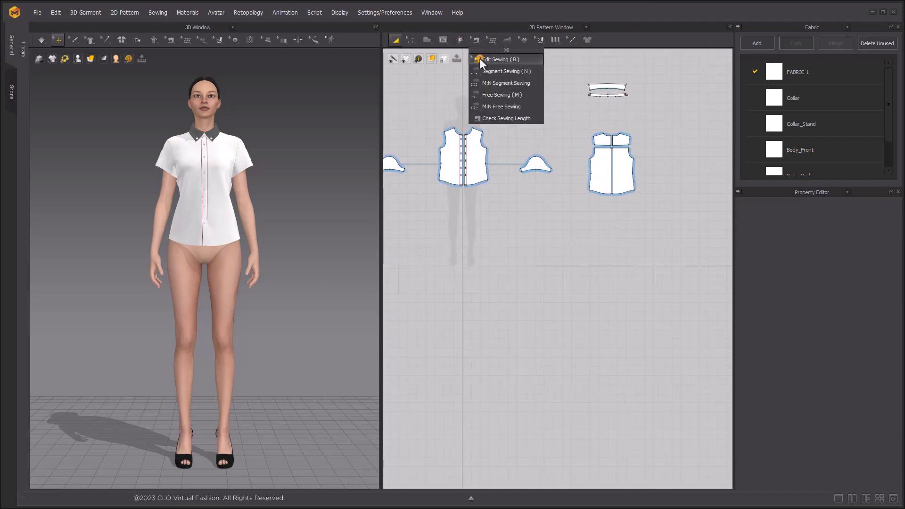
click(480, 58)
scroll(572, 174, up, 5)
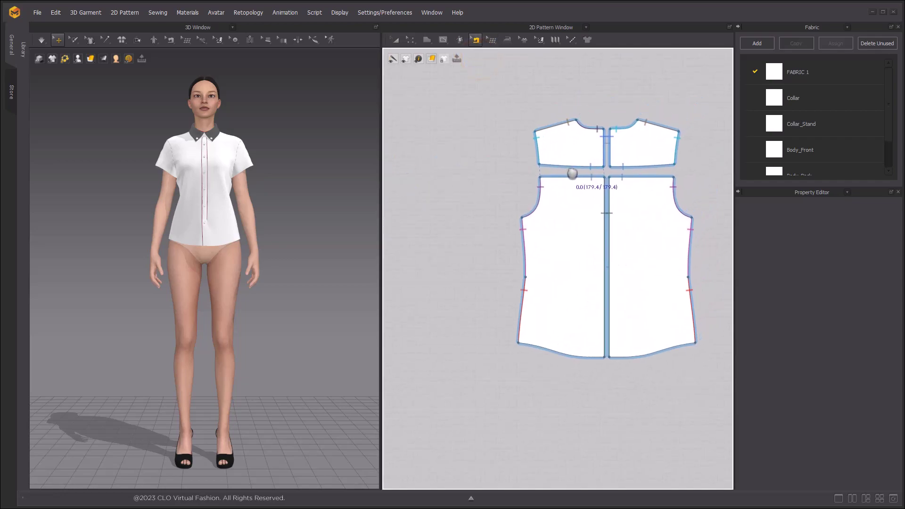
scroll(581, 152, down, 4)
middle_drag(582, 151, 542, 124)
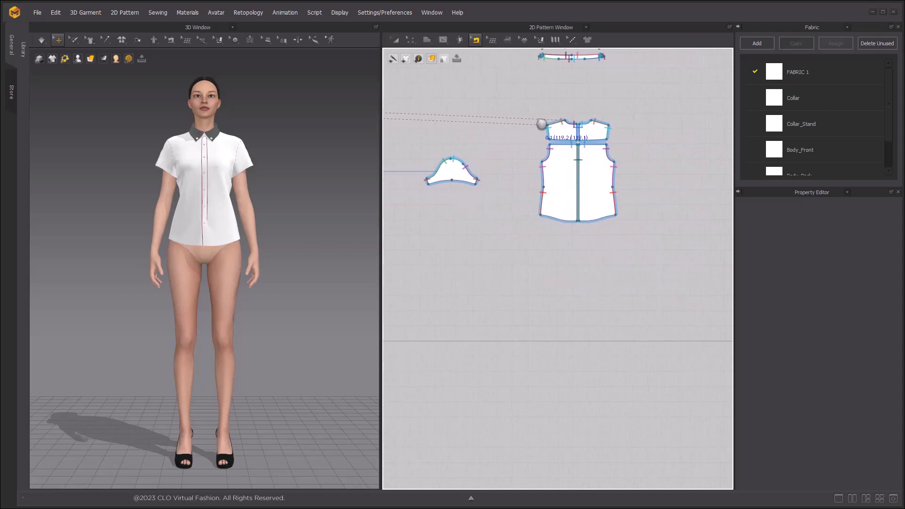
scroll(571, 143, up, 5)
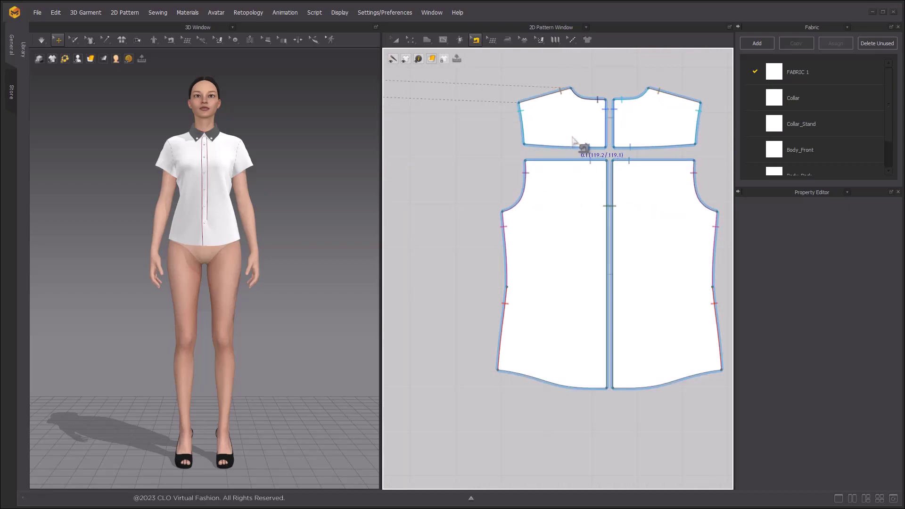
click(540, 145)
right_click(540, 144)
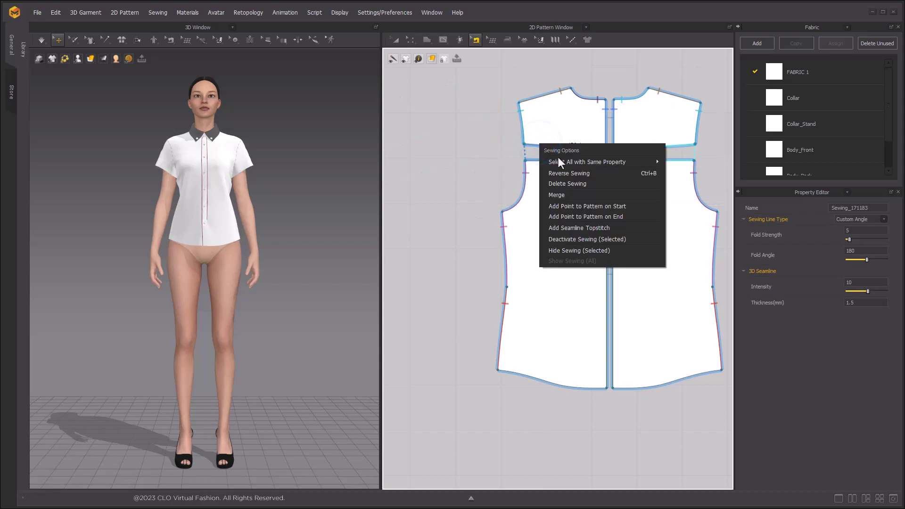
click(573, 195)
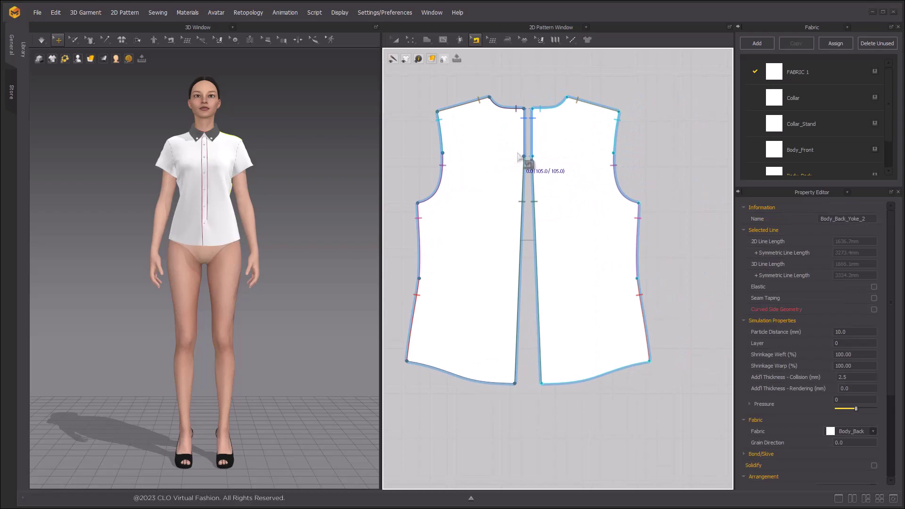
Step: Delete the leftover point on the center back edge where the yoke met the lower back
drag(410, 39, 450, 62)
scroll(531, 155, up, 3)
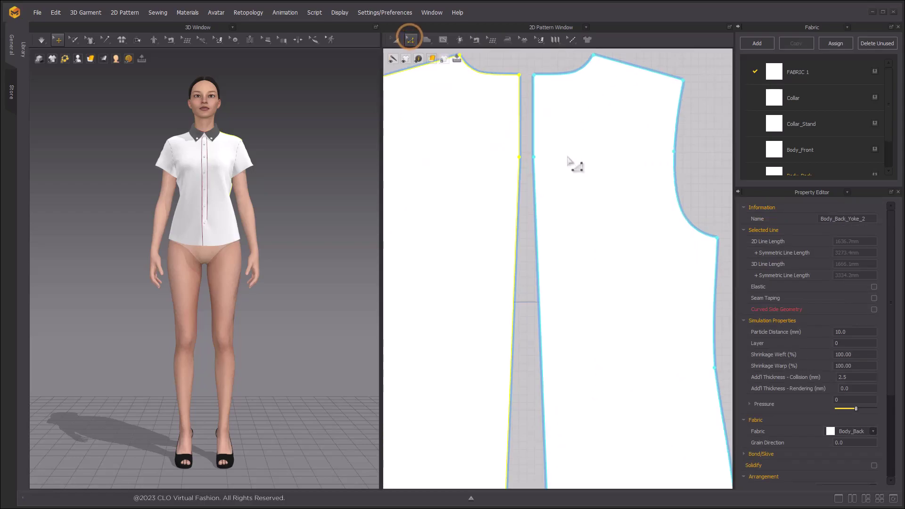
click(571, 155)
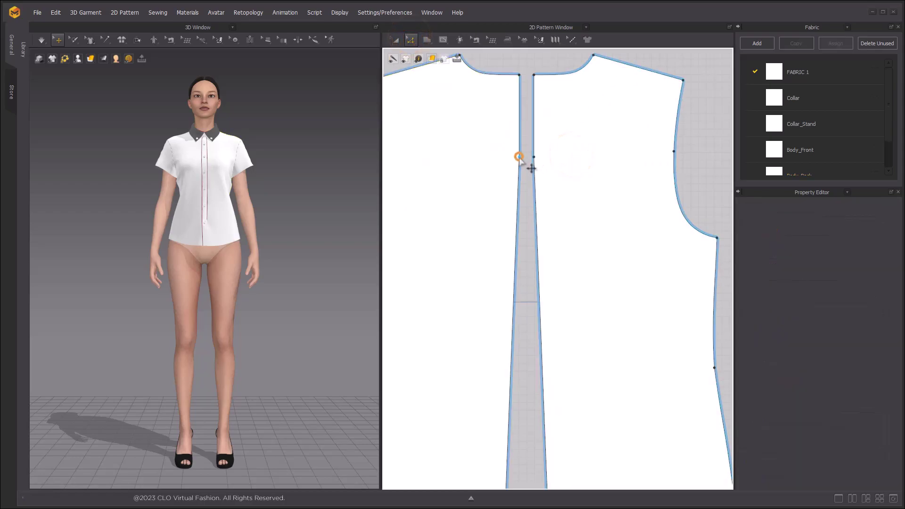
click(519, 154)
scroll(512, 166, down, 3)
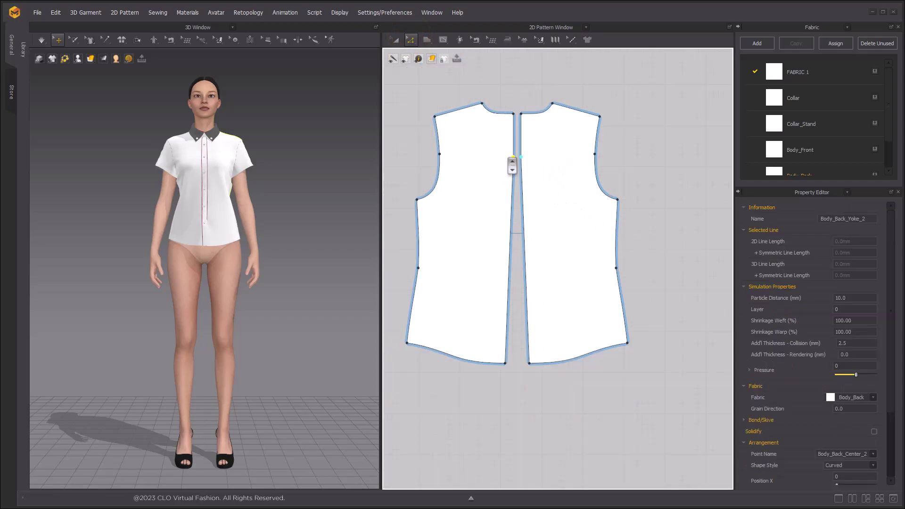
Step: Rotate the merged back half so its center back edge runs vertically, and clear the selection
key(a)
click(490, 183)
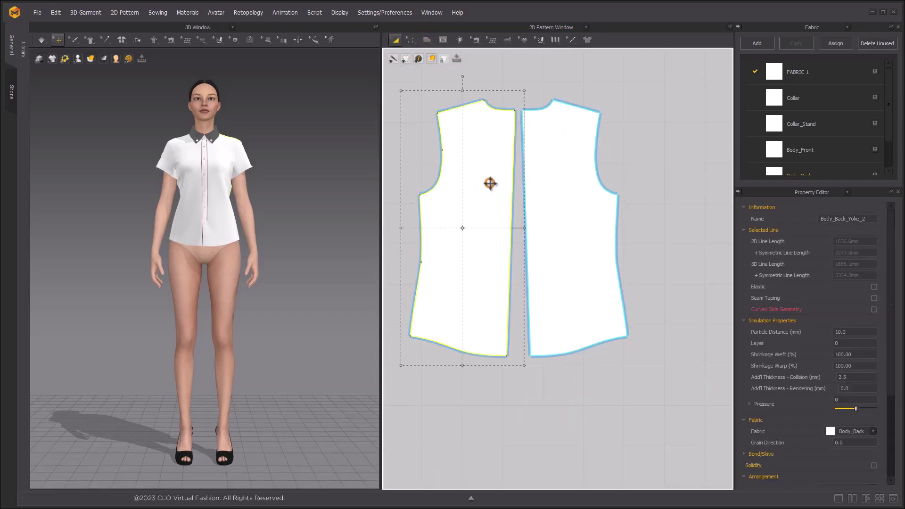
right_click(451, 208)
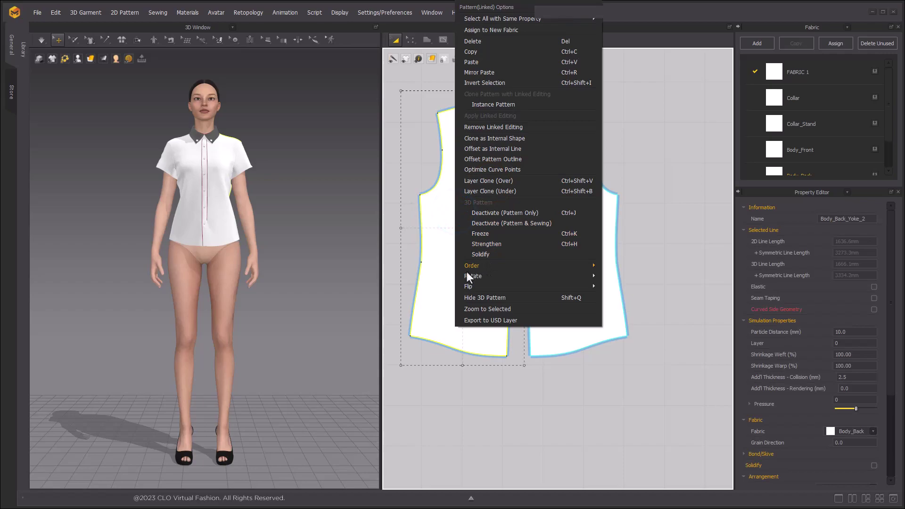
mouse_move(486, 278)
click(613, 319)
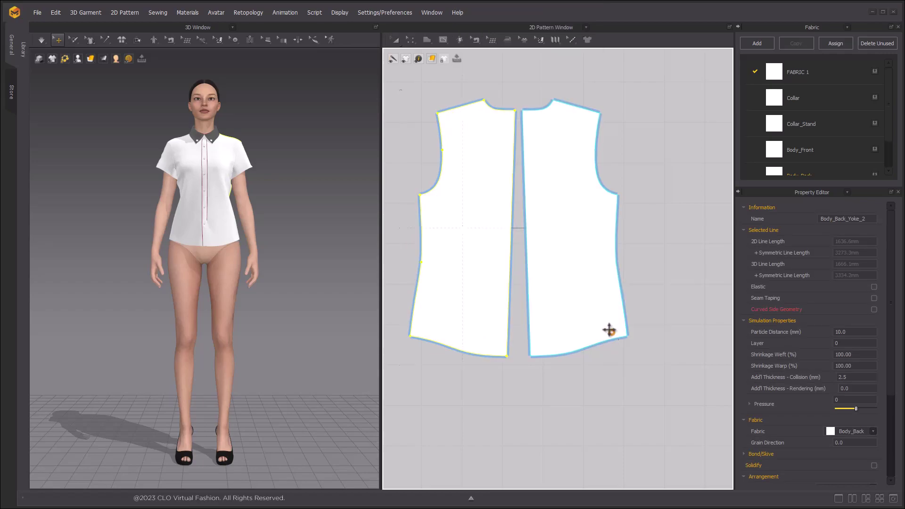
click(513, 219)
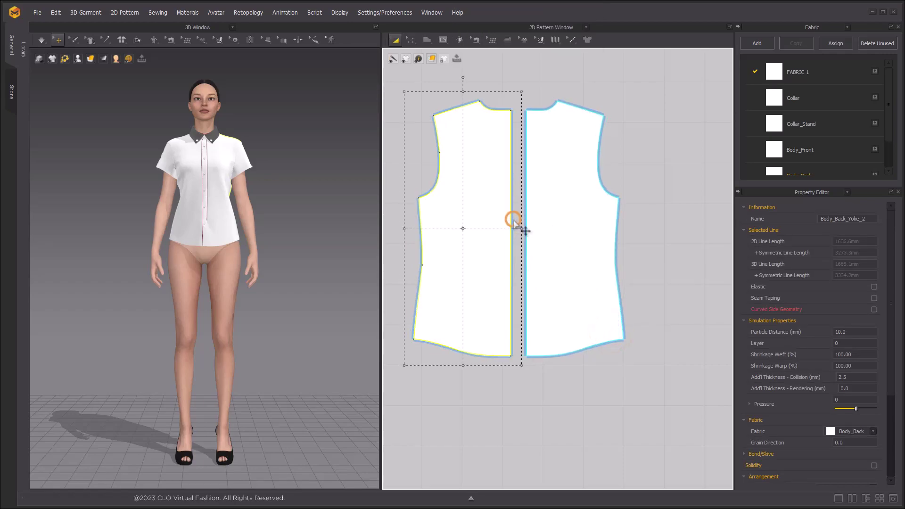
click(653, 142)
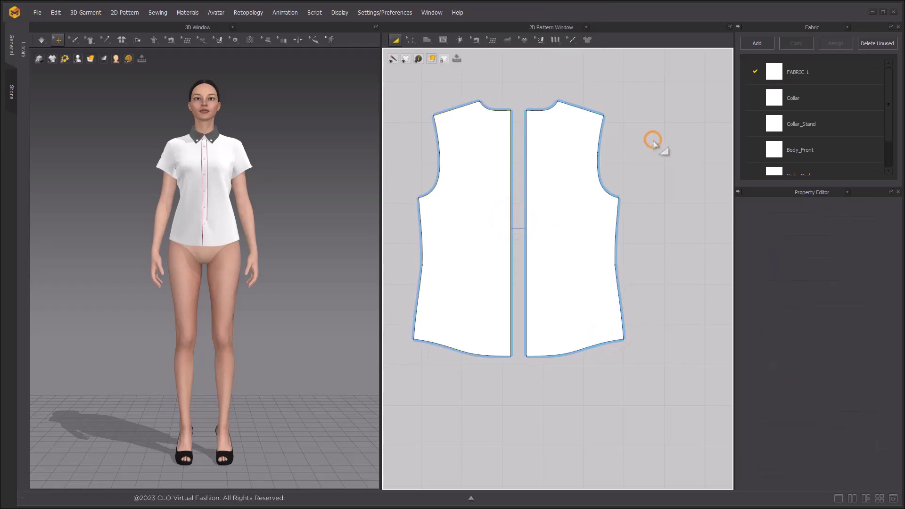
click(294, 148)
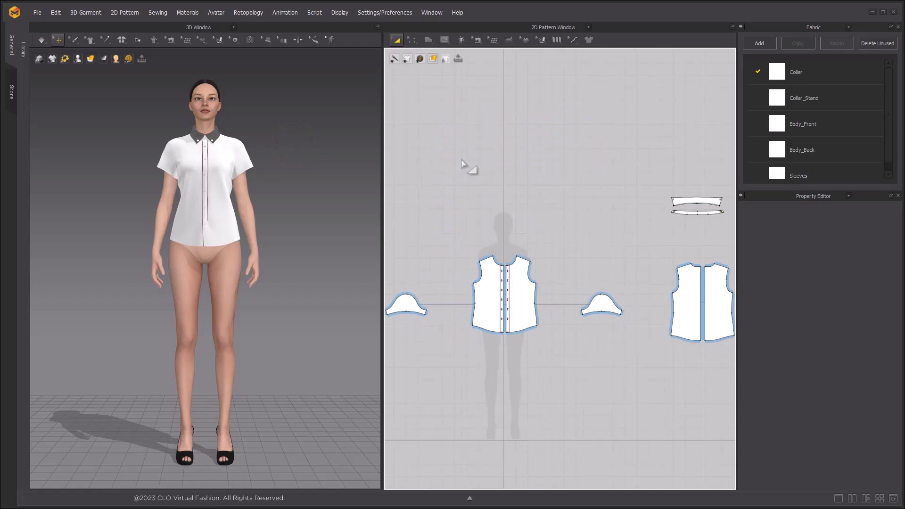
Step: Add a waist dart to the right-hand front panel at side-waist level, 10 mm wide to each side and 100 mm high both up and down
middle_drag(513, 188, 457, 144)
click(444, 40)
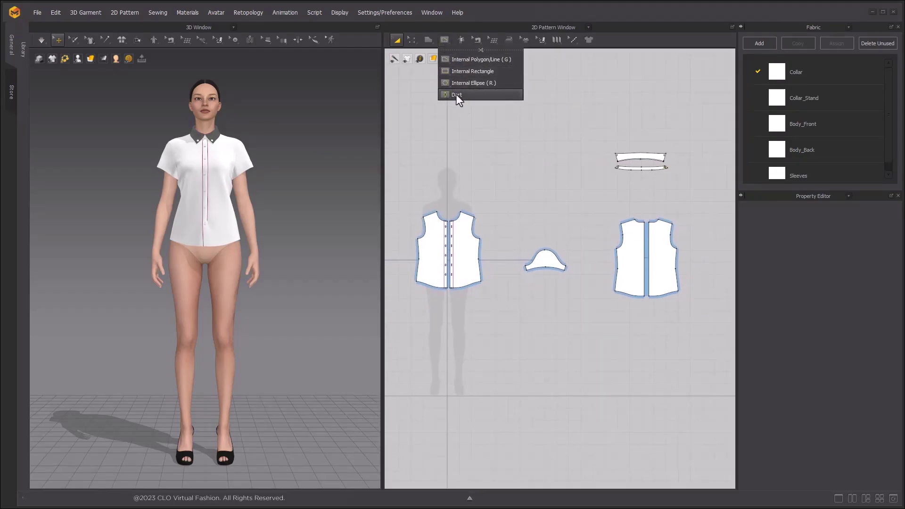
click(456, 95)
scroll(468, 293, up, 5)
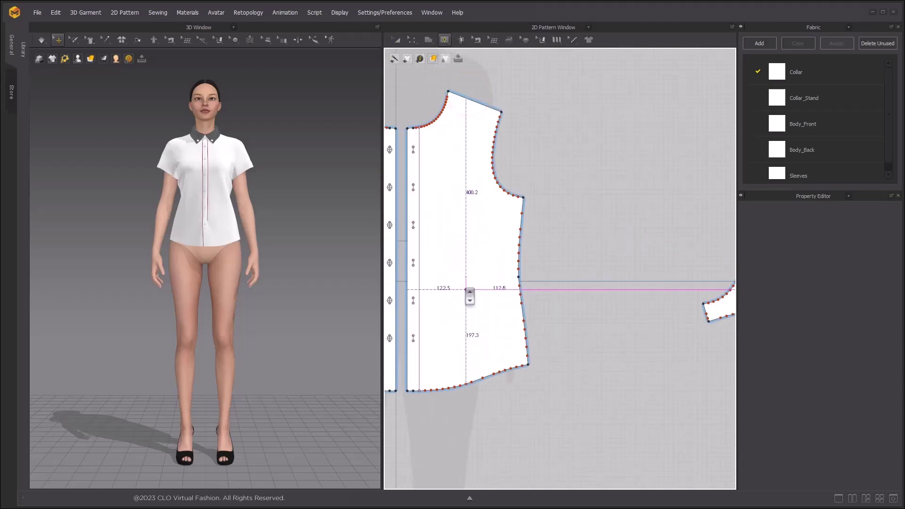
middle_drag(469, 287, 498, 269)
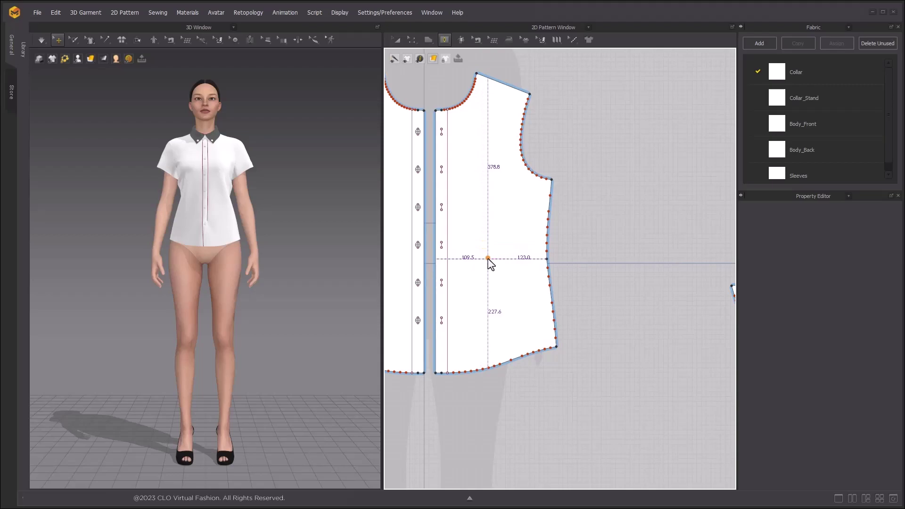
click(488, 259)
text(10)
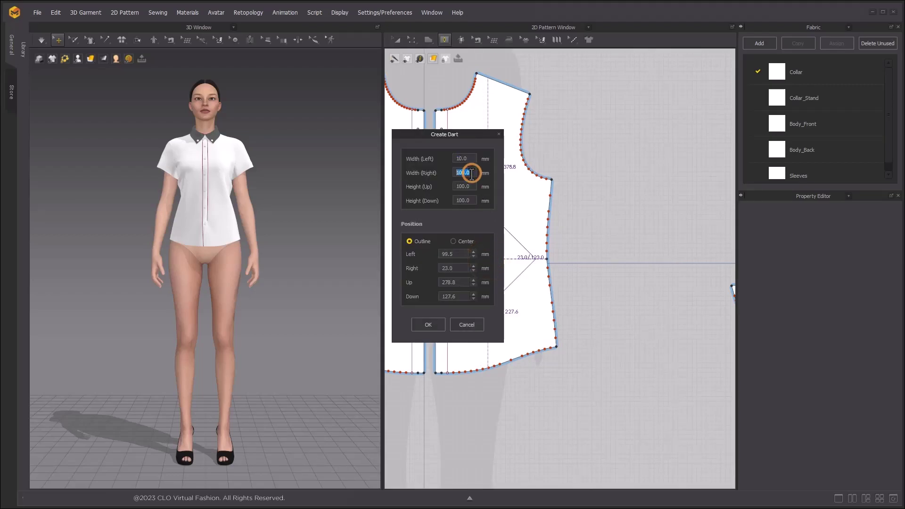
text(10)
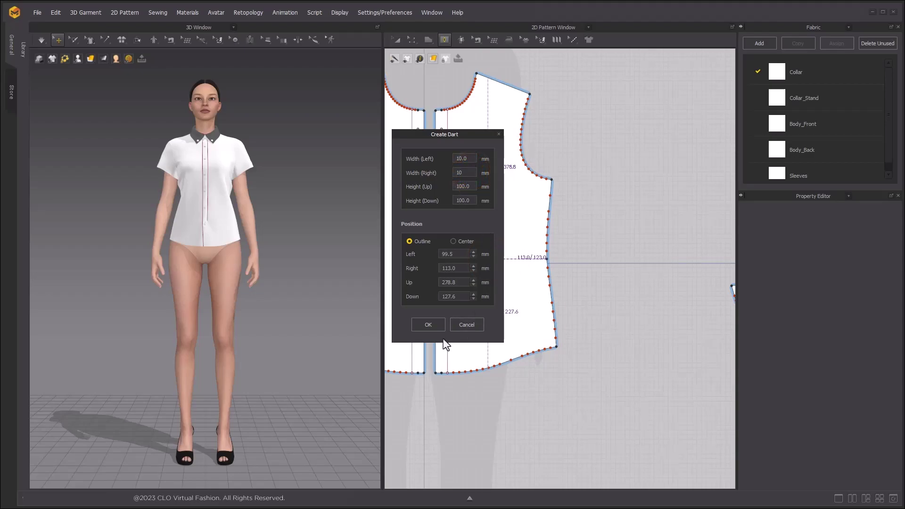
drag(438, 134, 385, 134)
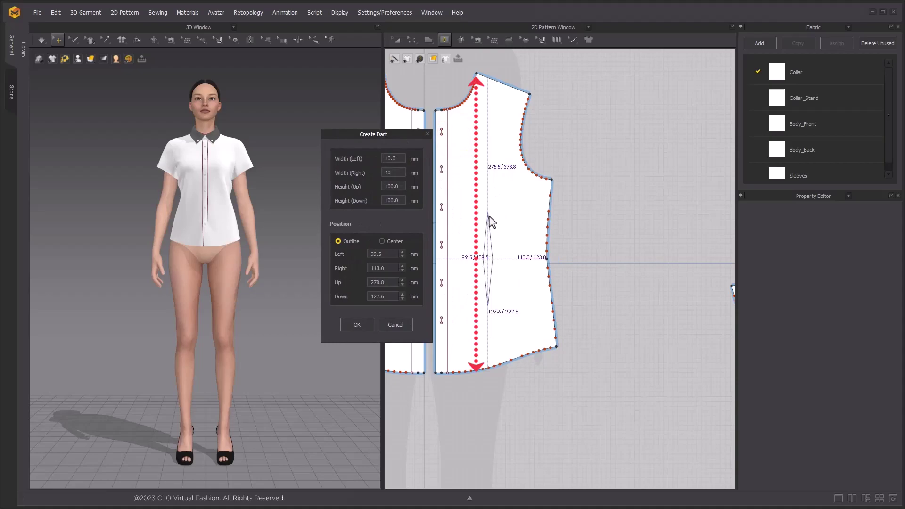
click(357, 325)
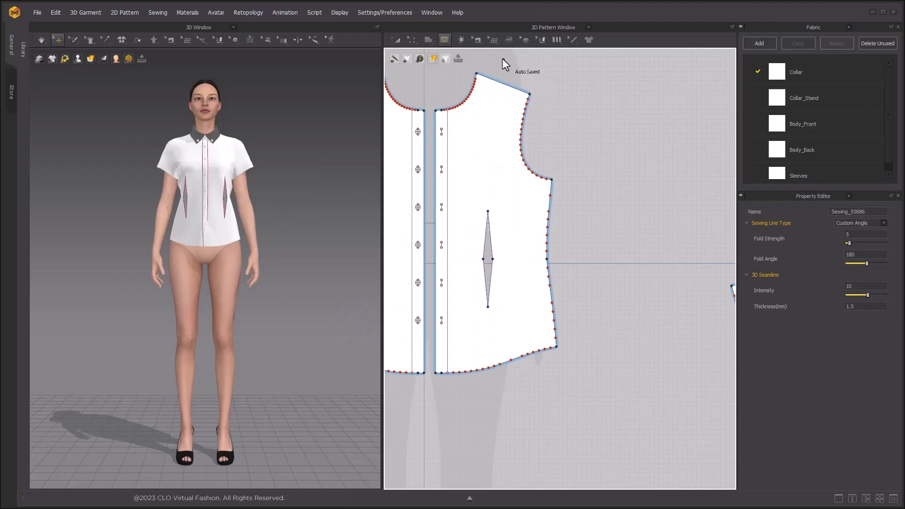
Step: Check the sewing lines of the front dart and simulate the garment to close both front darts
click(479, 39)
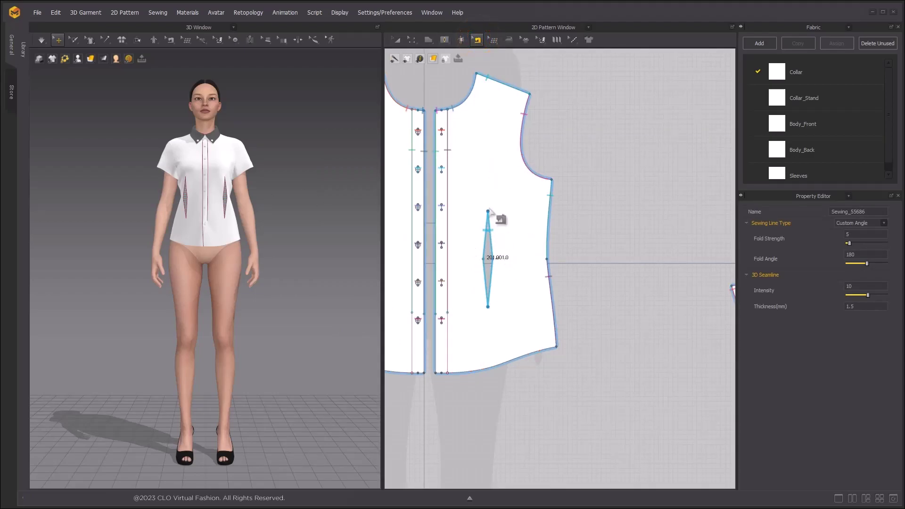
click(397, 39)
click(307, 121)
scroll(288, 188, up, 2)
scroll(279, 245, up, 3)
key(space)
key(space)
right_drag(217, 224, 275, 239)
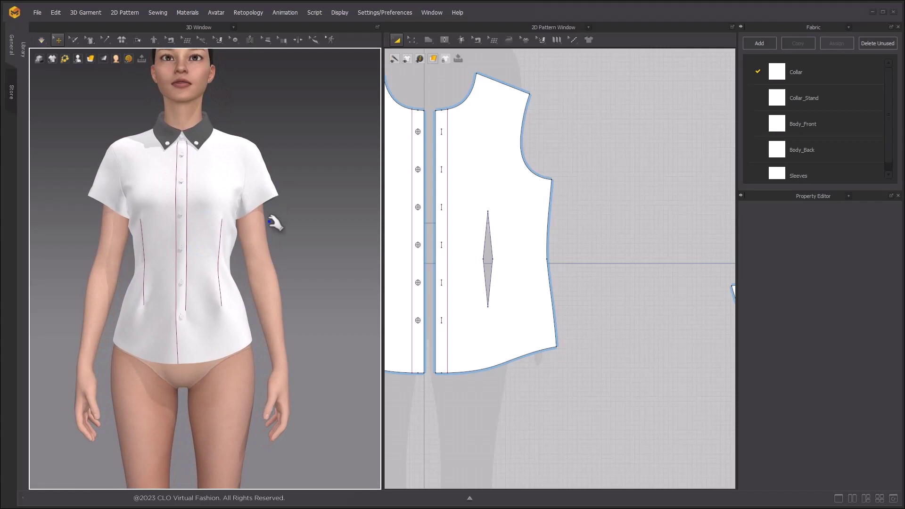
Step: Add a waist dart to the left-hand back panel at waist level, 10 mm wide to each side
scroll(274, 228, down, 3)
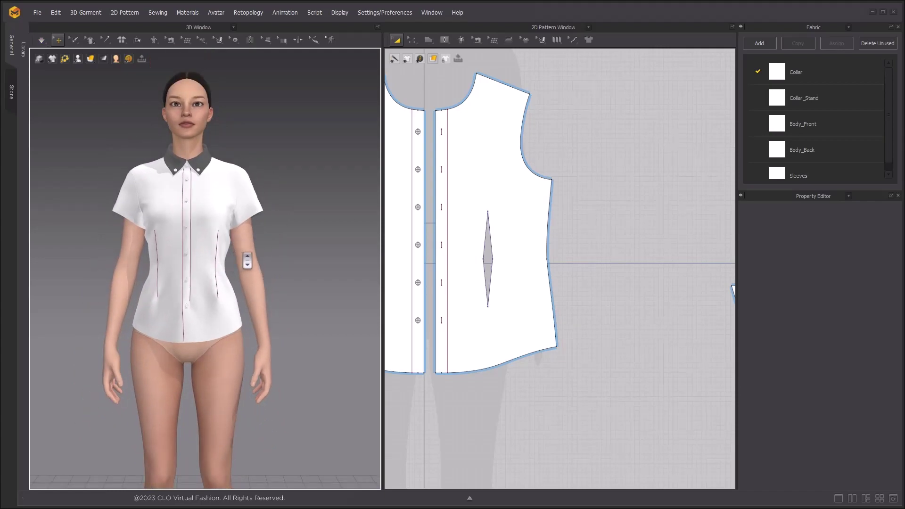
right_drag(289, 253, 94, 240)
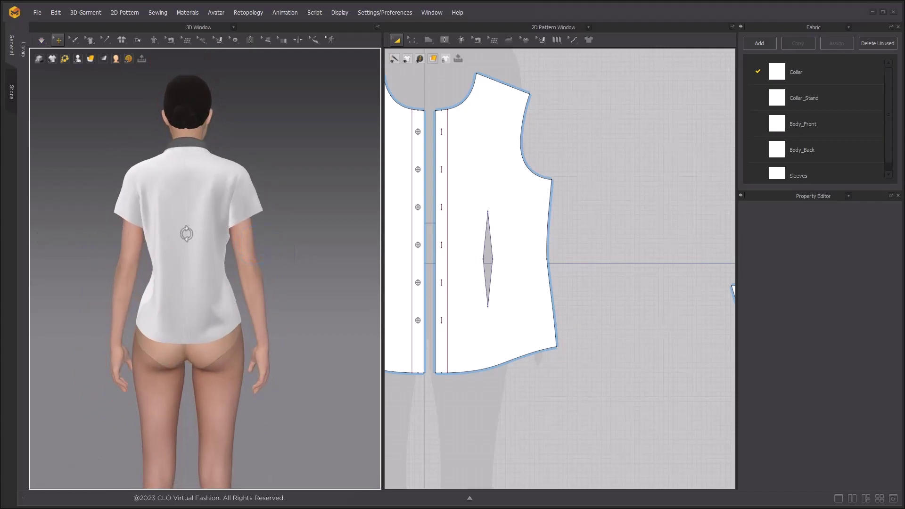
scroll(595, 227, down, 5)
middle_drag(640, 229, 455, 186)
scroll(660, 187, up, 3)
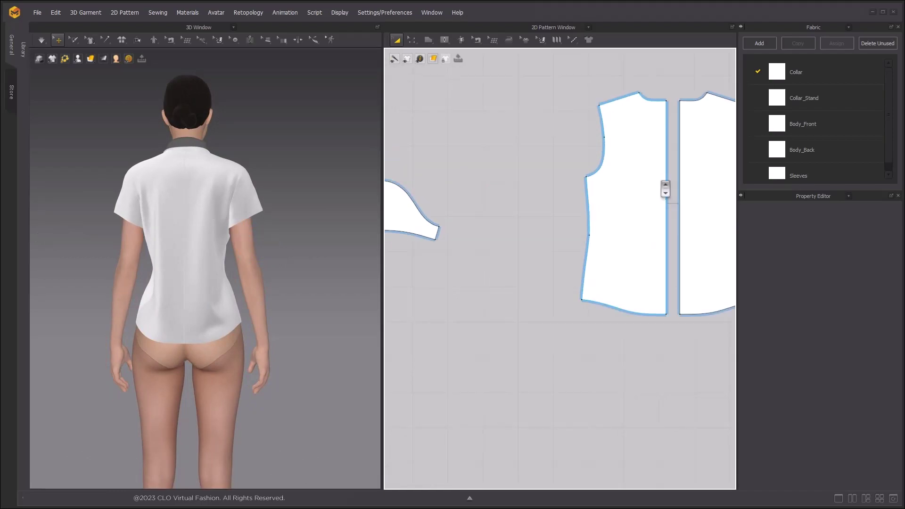
middle_drag(665, 190, 522, 233)
click(448, 42)
click(457, 95)
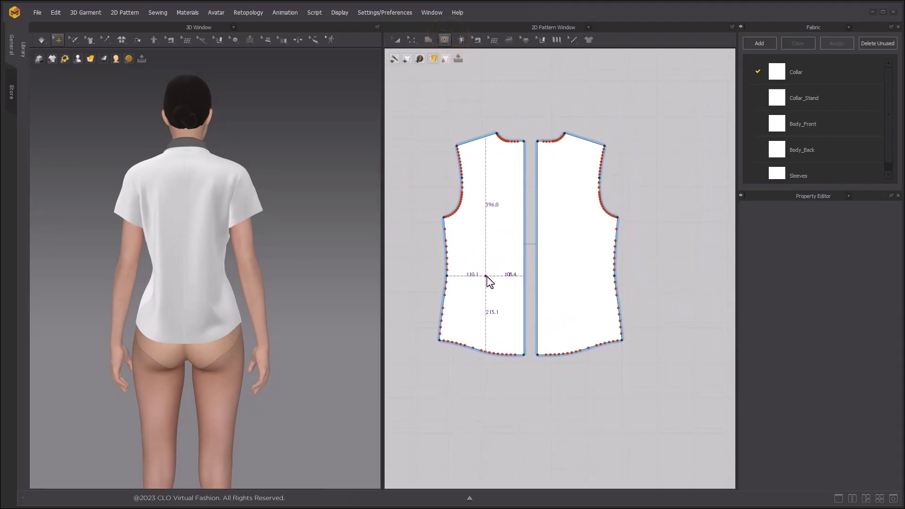
click(486, 275)
text(10)
click(465, 172)
text(10)
click(421, 319)
Step: Simulate the garment to close the new darts on the back of the shirt
scroll(210, 191, up, 3)
right_drag(212, 261, 176, 246)
key(space)
Step: Widen the left-hand back dart evenly about its center line, keeping its height, and simulate to close it
click(398, 40)
click(485, 272)
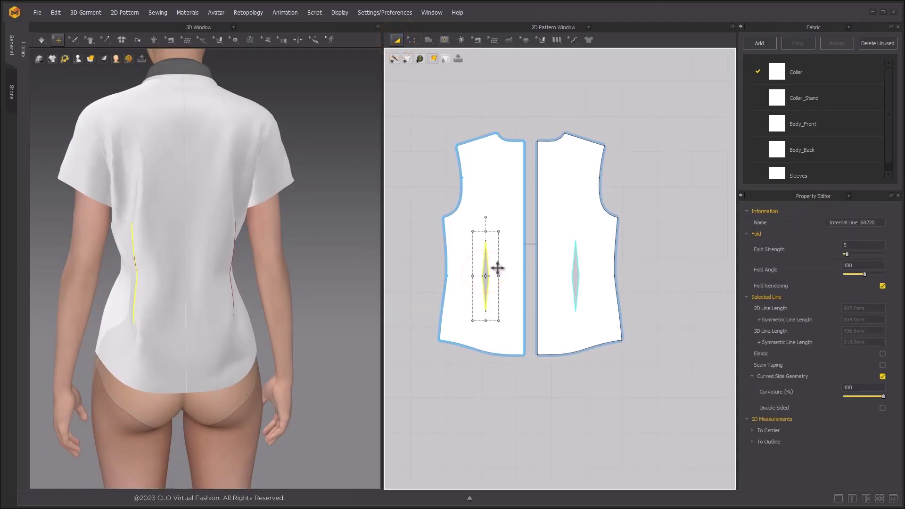
scroll(469, 270, up, 5)
drag(483, 276, 466, 274)
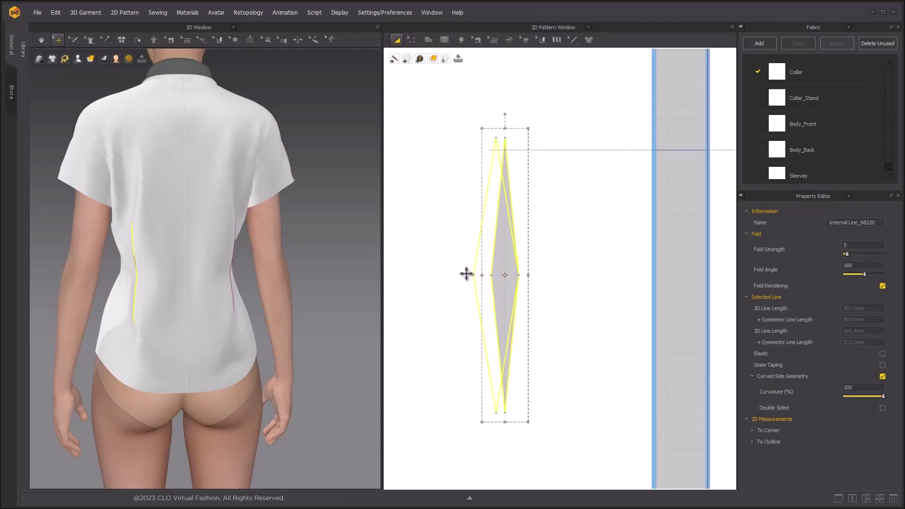
key(Escape)
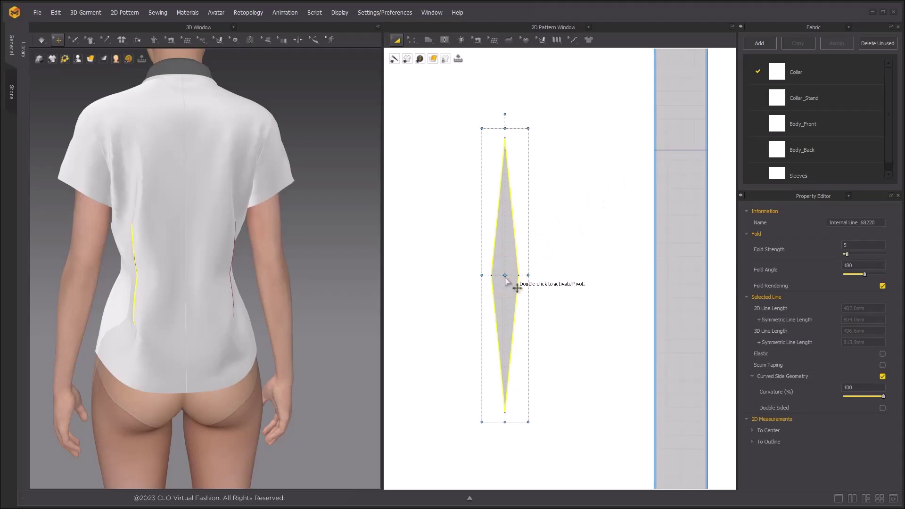
drag(484, 276, 475, 276)
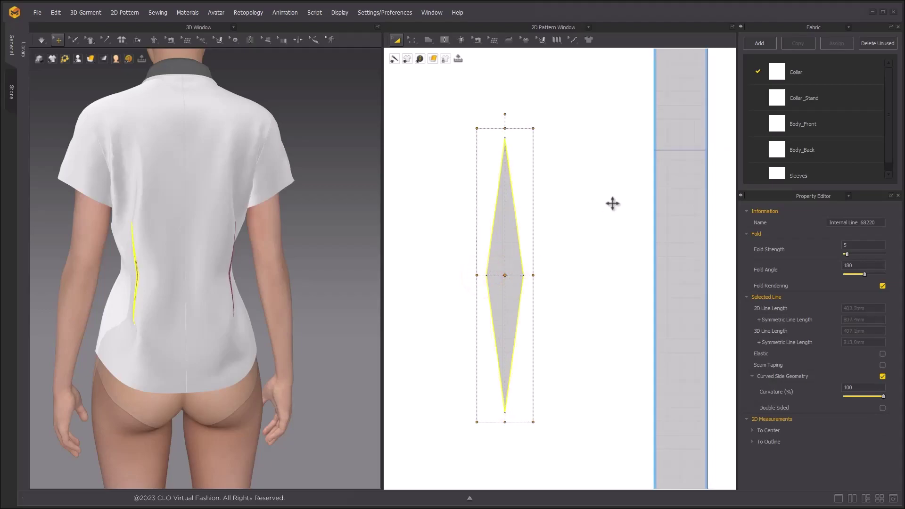
click(313, 100)
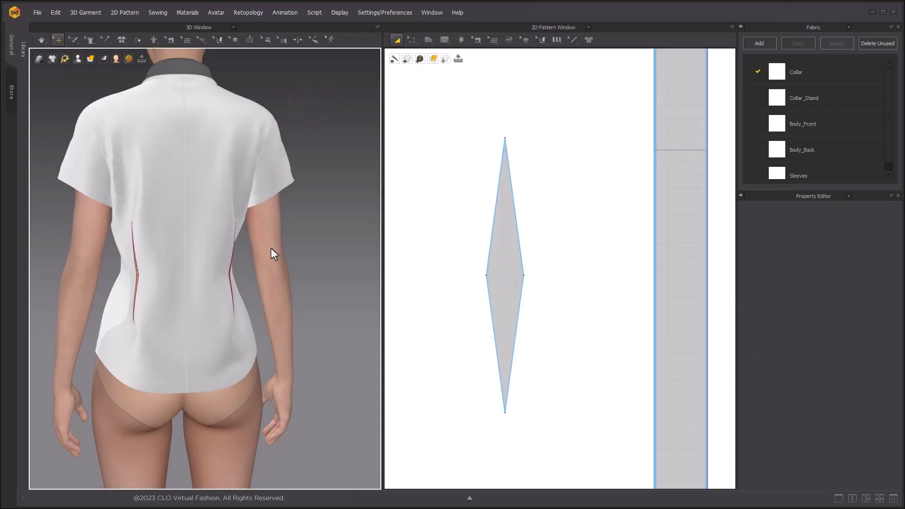
key(space)
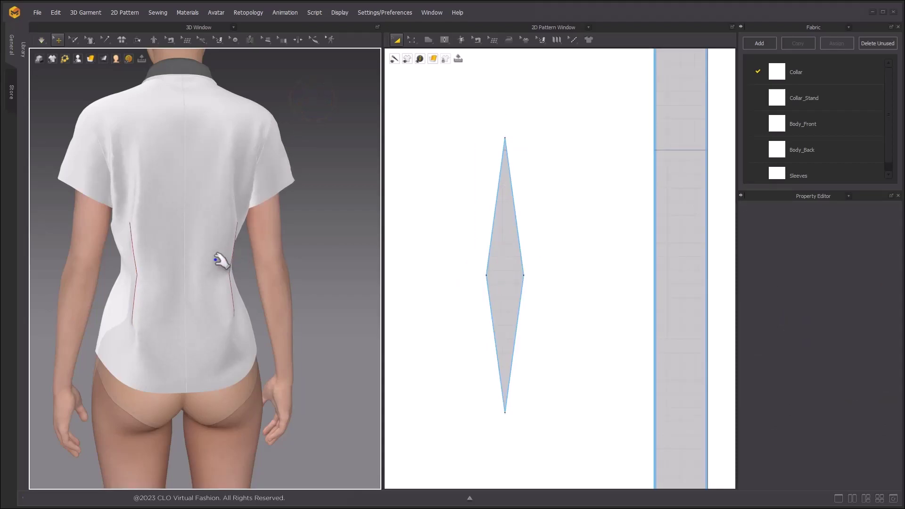
right_drag(201, 253, 309, 247)
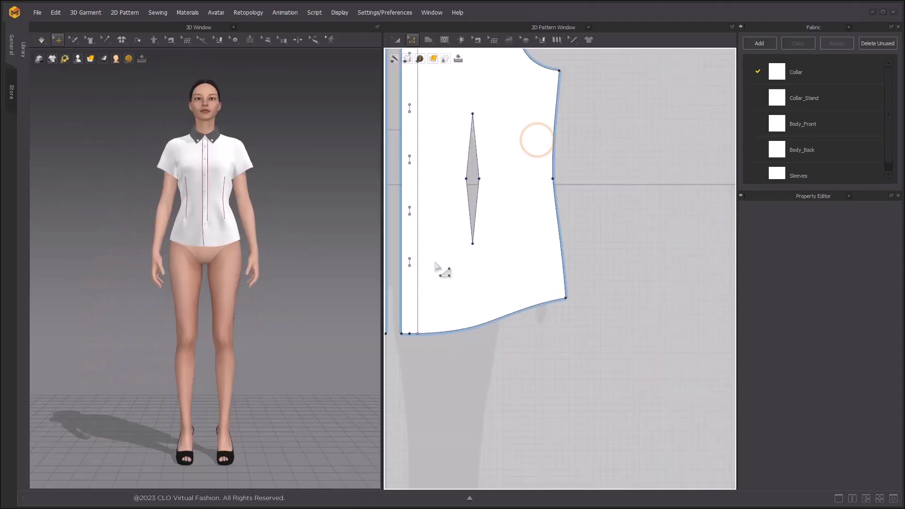
Step: Select the hem edges of the front and back panels together and move them straight down by 240 mm
shift+drag(453, 241, 679, 330)
scroll(511, 214, down, 10)
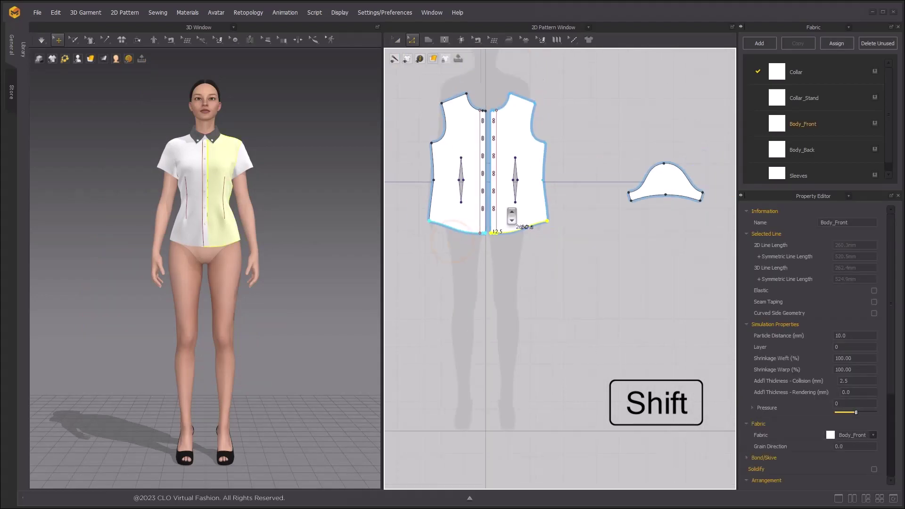
scroll(618, 219, up, 5)
shift+drag(596, 209, 703, 289)
scroll(687, 267, down, 5)
scroll(557, 216, up, 5)
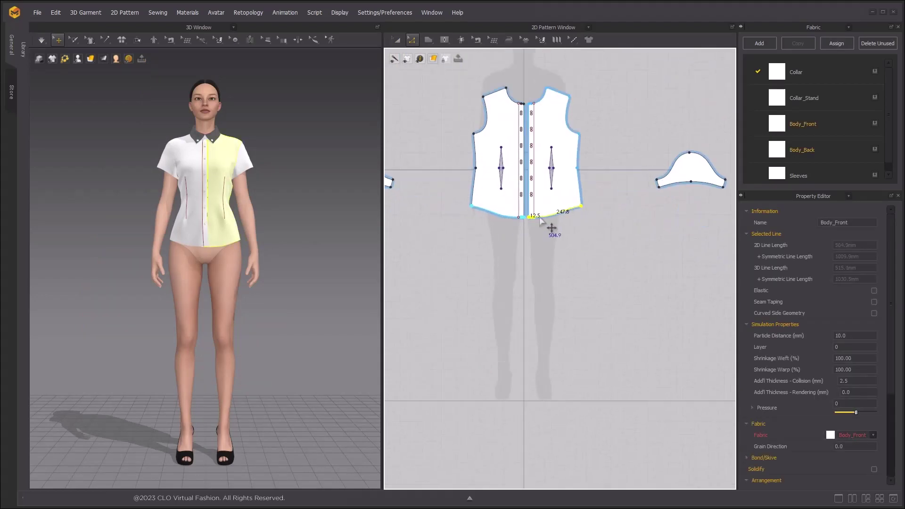
shift+drag(555, 242, 564, 319)
key(Return)
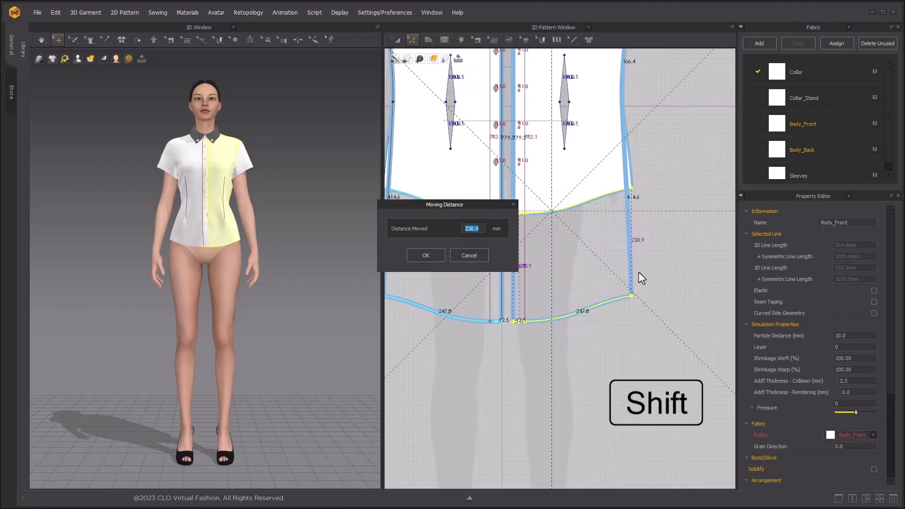
text(240)
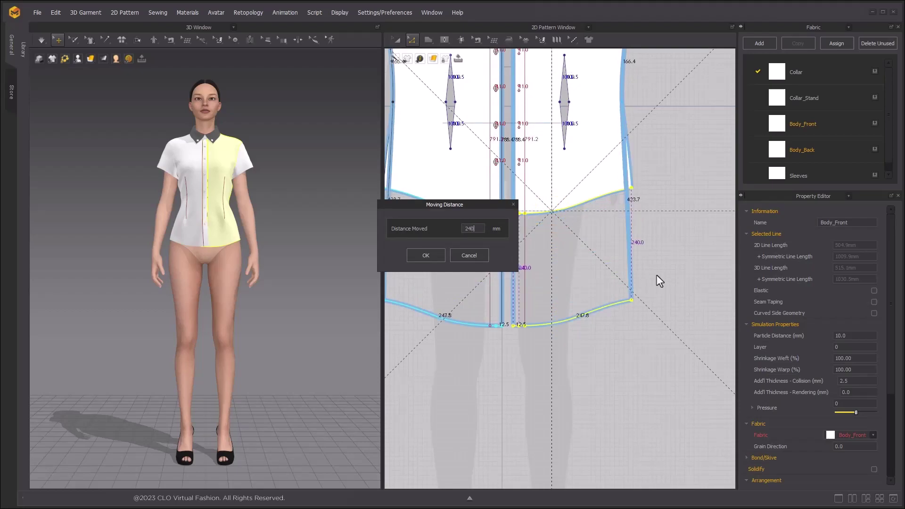
click(426, 256)
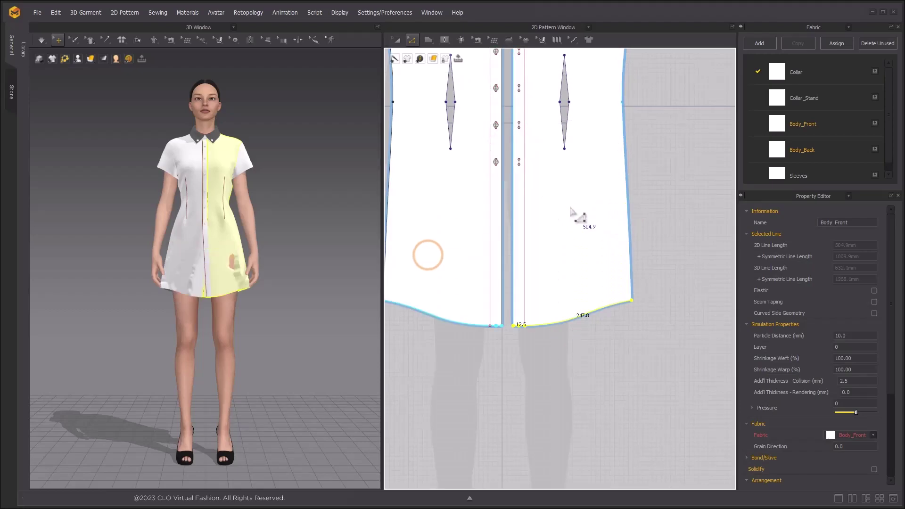
Step: Clear the selection, simulate the lengthened garment and check its drape from the front and the side
scroll(425, 231, down, 5)
key(space)
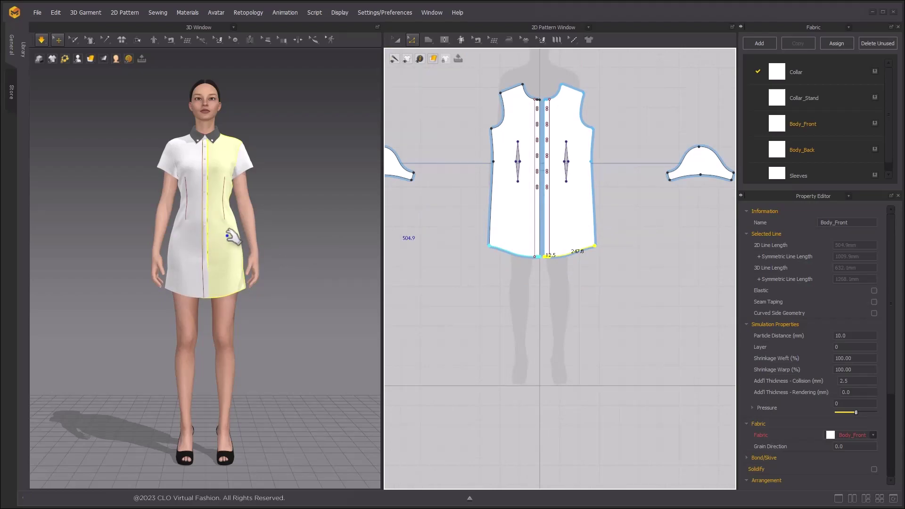
click(314, 208)
scroll(313, 208, up, 3)
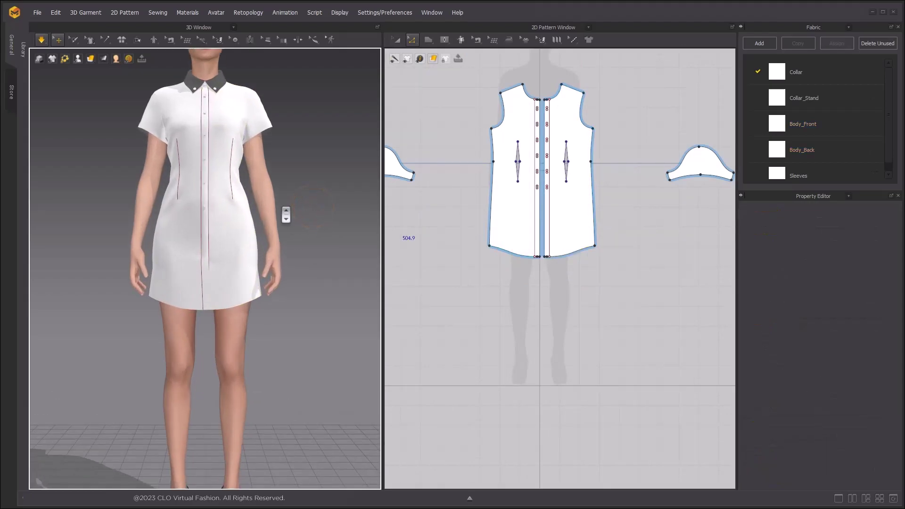
key(space)
scroll(286, 214, down, 5)
right_drag(284, 213, 455, 229)
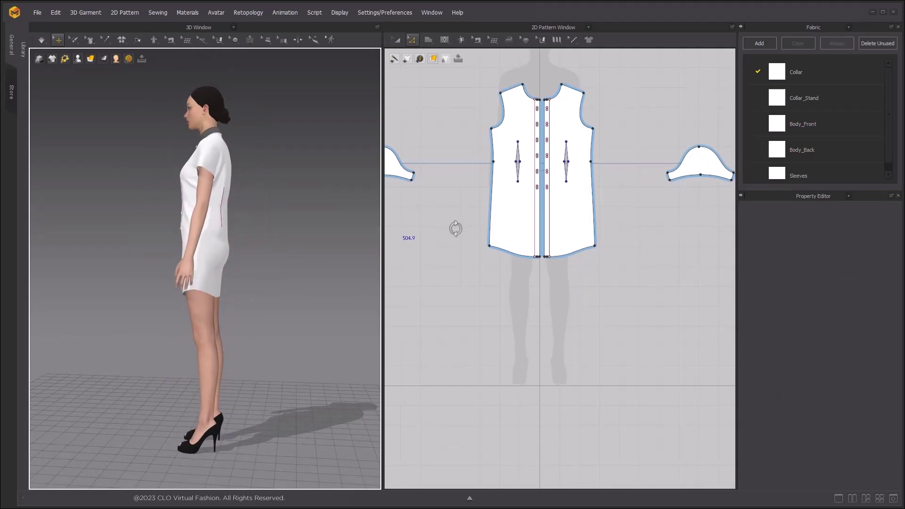
key(2)
key(space)
Step: Flare the front panel by moving its outer hem corner 40 mm outward
middle_drag(599, 272, 501, 244)
scroll(488, 247, down, 3)
scroll(498, 234, up, 4)
scroll(499, 235, up, 2)
drag(501, 240, 508, 238)
right_click(508, 238)
text(40)
key(Return)
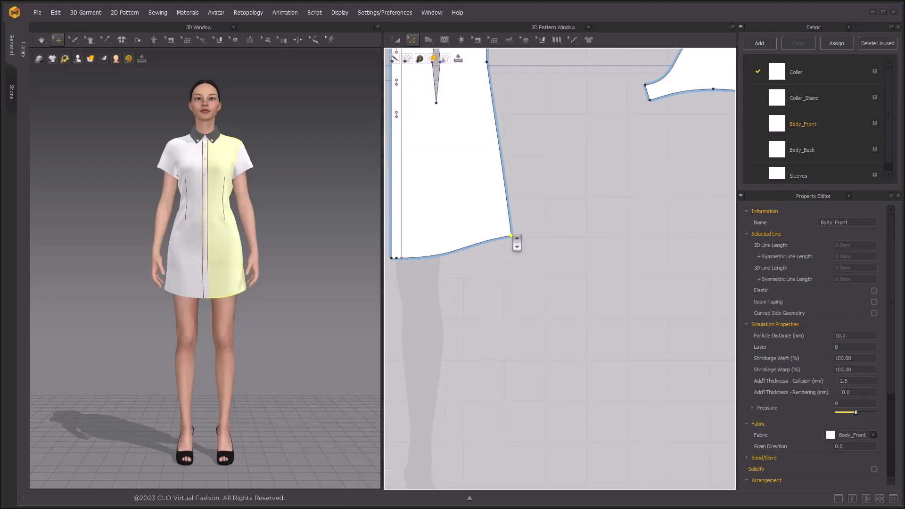
Step: Flare the back panel by moving its outer hem corner horizontally outward by 40 mm, and clear the selection
scroll(516, 242, down, 5)
scroll(633, 265, up, 5)
drag(545, 254, 531, 251)
right_click(531, 250)
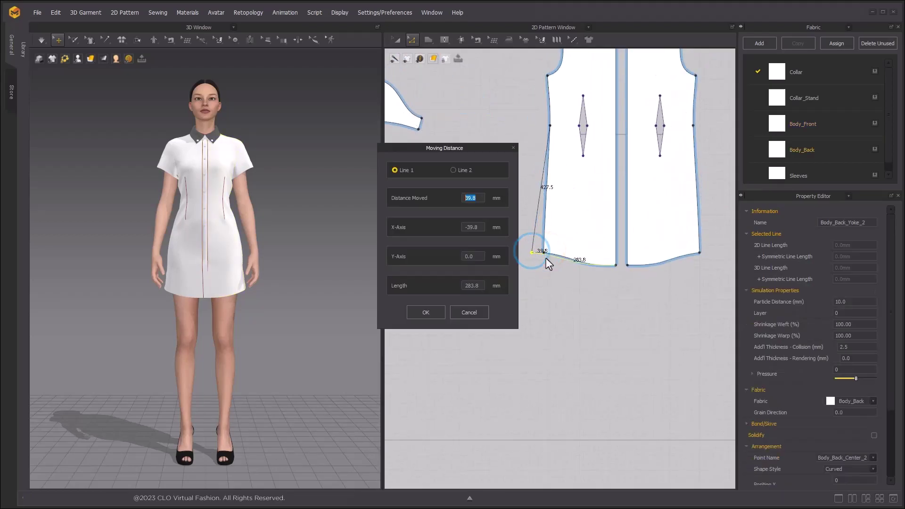
text(40)
click(417, 307)
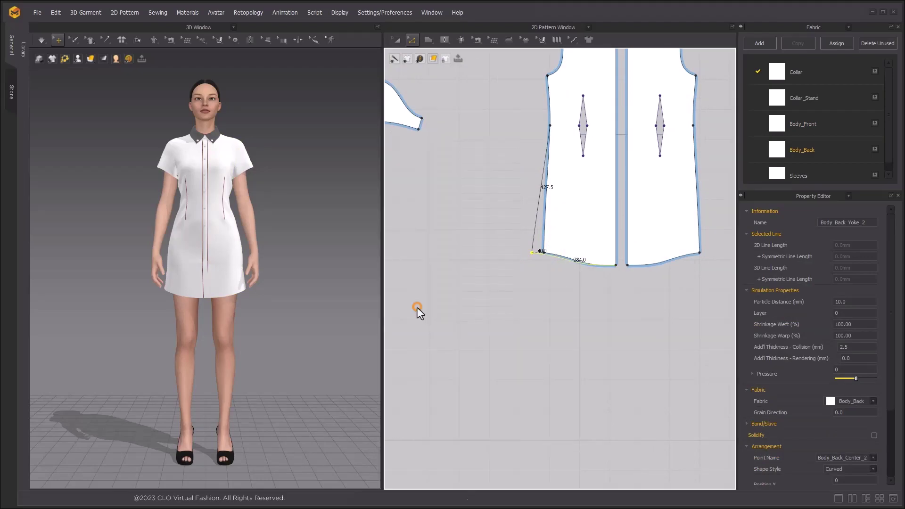
click(520, 307)
Step: Simulate the flared dress so the widened side seams close, and inspect its drape around the avatar
scroll(289, 240, up, 3)
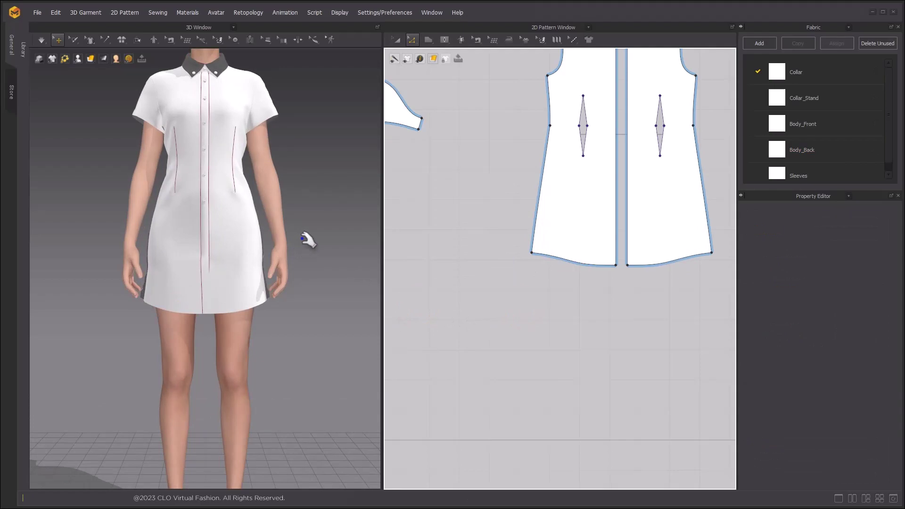
key(space)
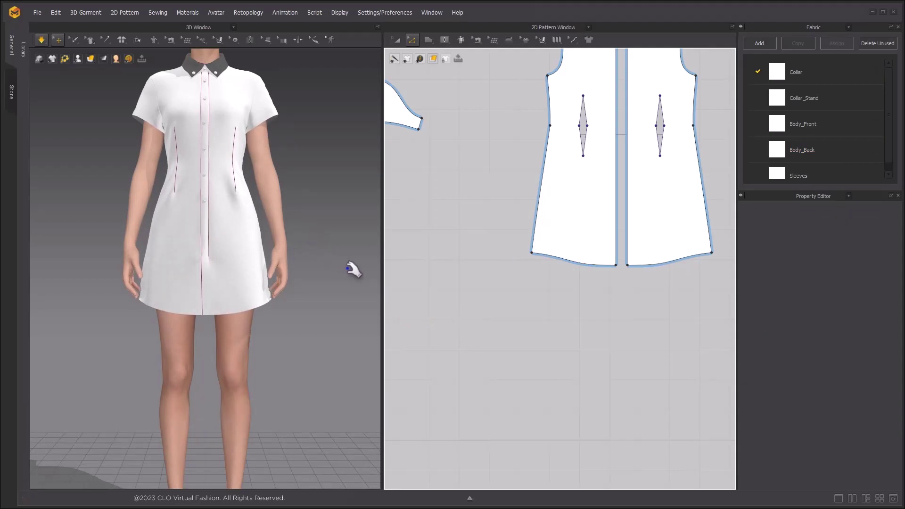
key(space)
scroll(320, 253, down, 3)
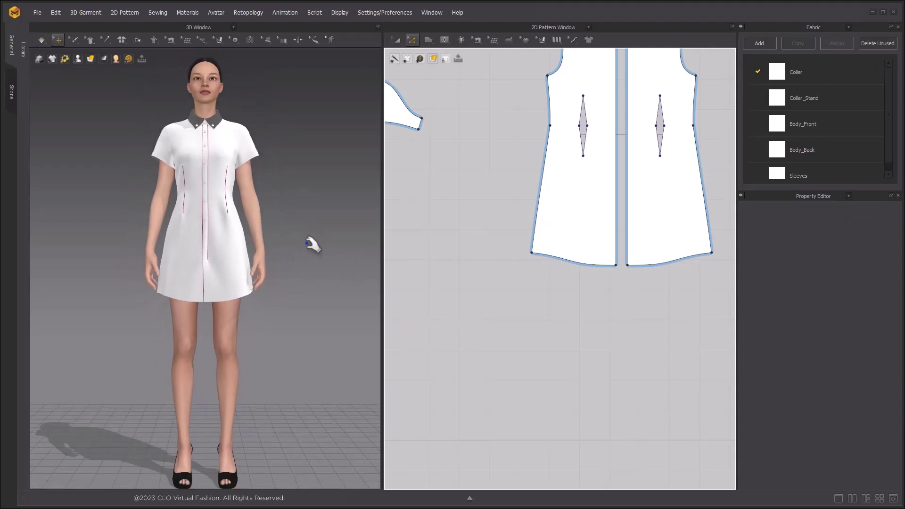
right_drag(291, 239, 246, 231)
key(2)
scroll(278, 216, up, 1)
middle_drag(279, 216, 278, 248)
scroll(582, 231, down, 3)
middle_drag(567, 233, 672, 239)
scroll(490, 190, up, 4)
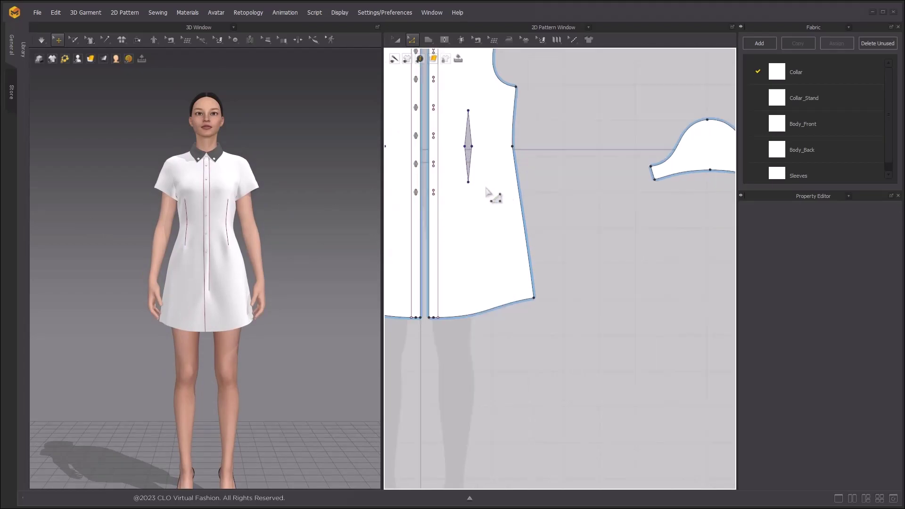
Step: Lengthen the front waist dart by moving its lower tip straight down about 42 mm
right_drag(488, 191, 535, 212)
scroll(266, 207, up, 3)
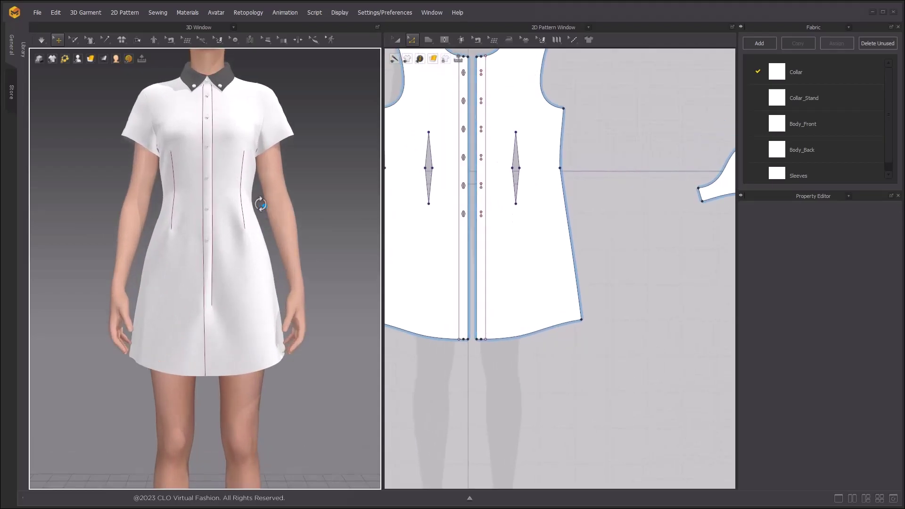
right_drag(260, 205, 193, 203)
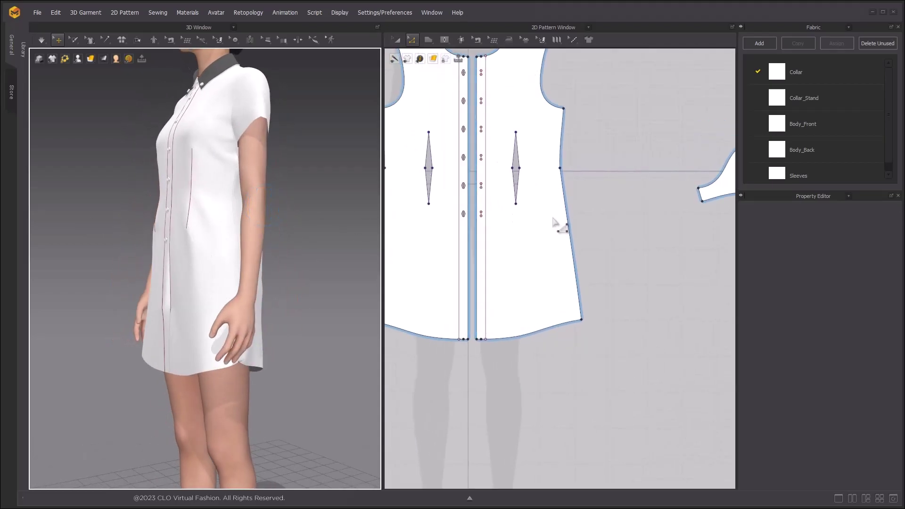
scroll(528, 209, up, 3)
click(485, 193)
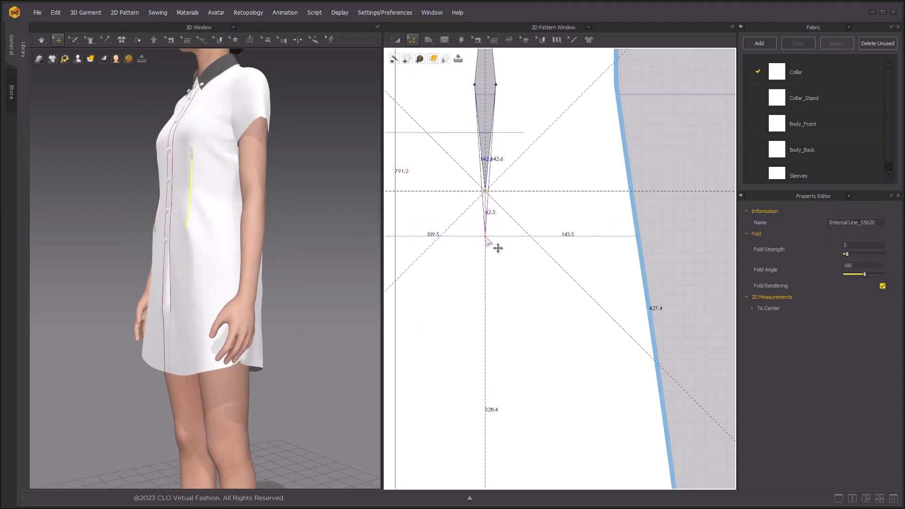
key(Return)
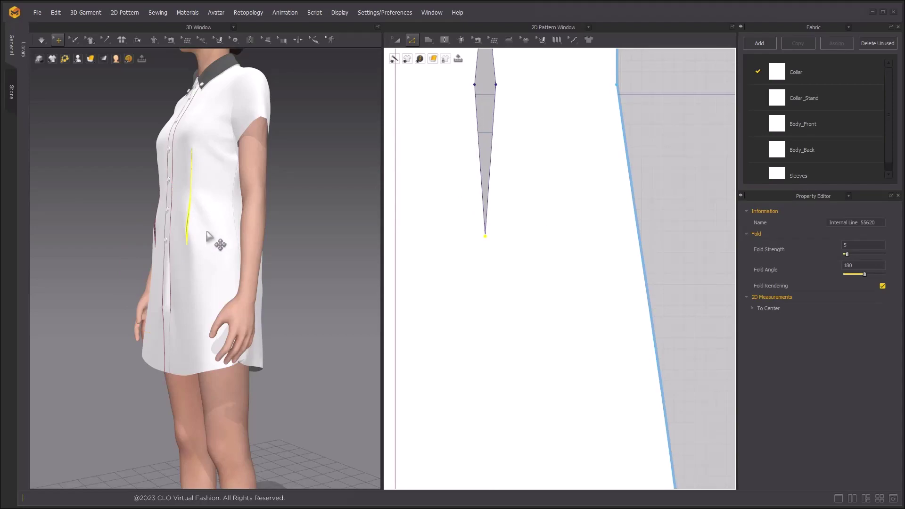
Step: Simulate the dress with the lengthened front darts and inspect the waist shaping from the side and back
key(space)
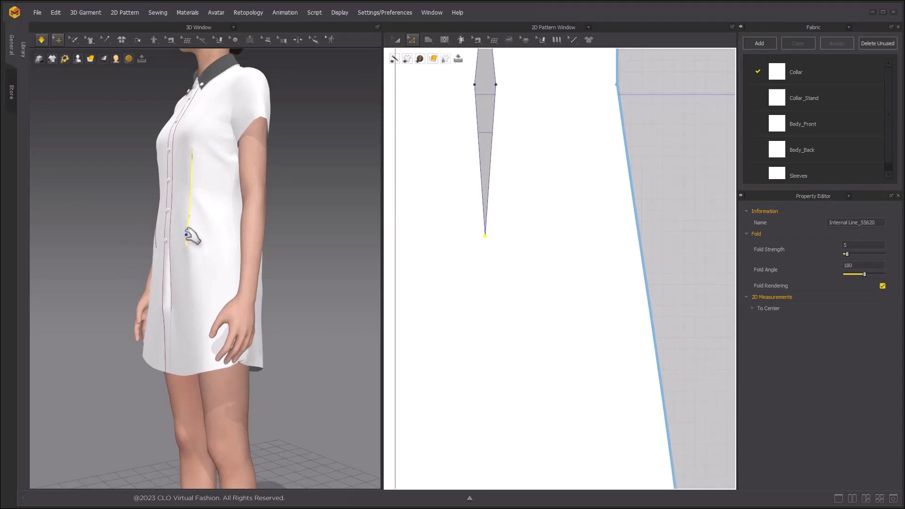
key(space)
scroll(276, 208, down, 3)
right_drag(277, 207, 207, 212)
scroll(252, 224, up, 4)
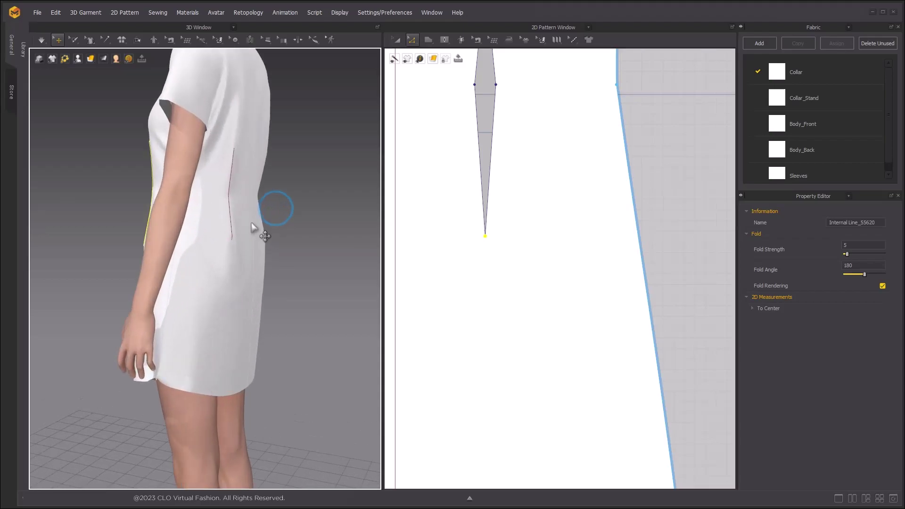
scroll(605, 223, down, 5)
scroll(605, 222, up, 5)
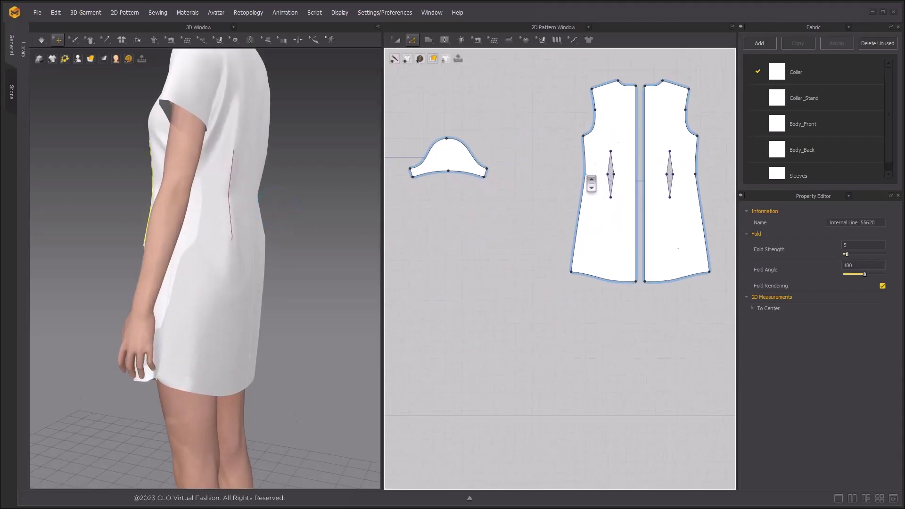
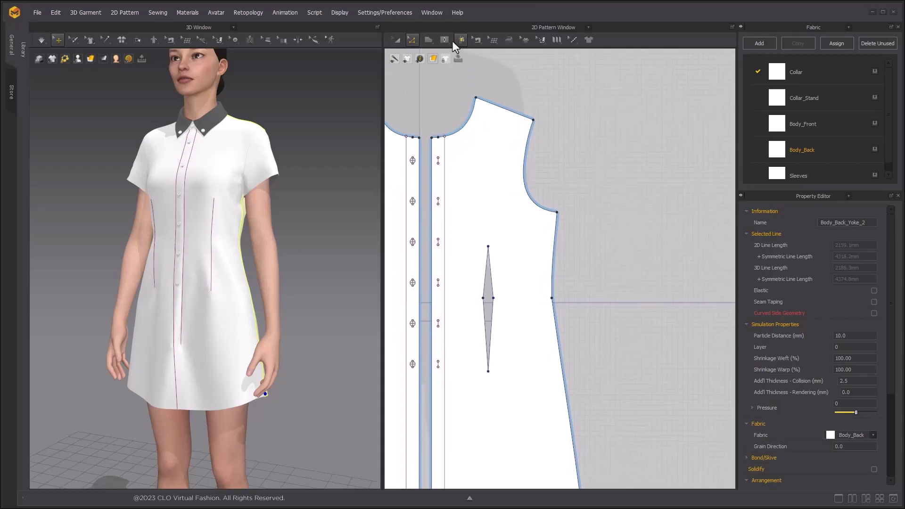
Step: Draw a curved internal line about 268 mm long from the front dart's upper tip to the shoulder seam
click(447, 41)
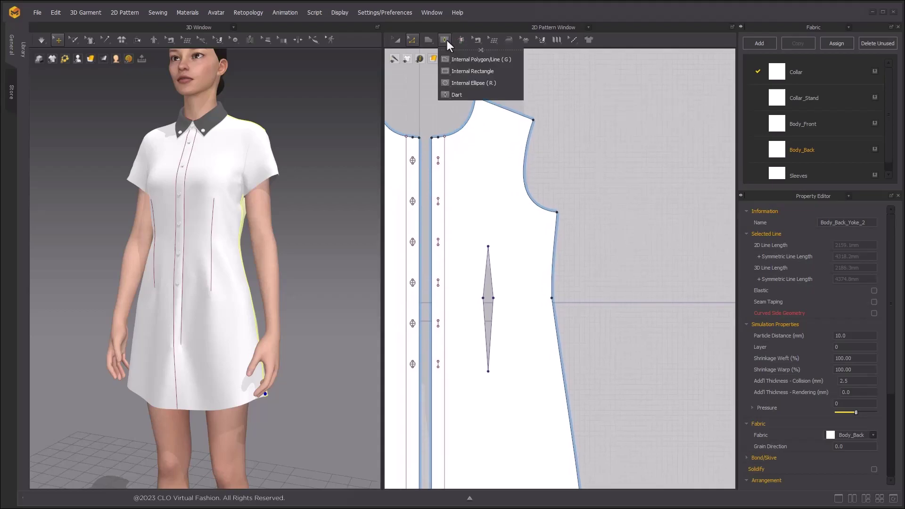
click(472, 72)
scroll(485, 264, up, 4)
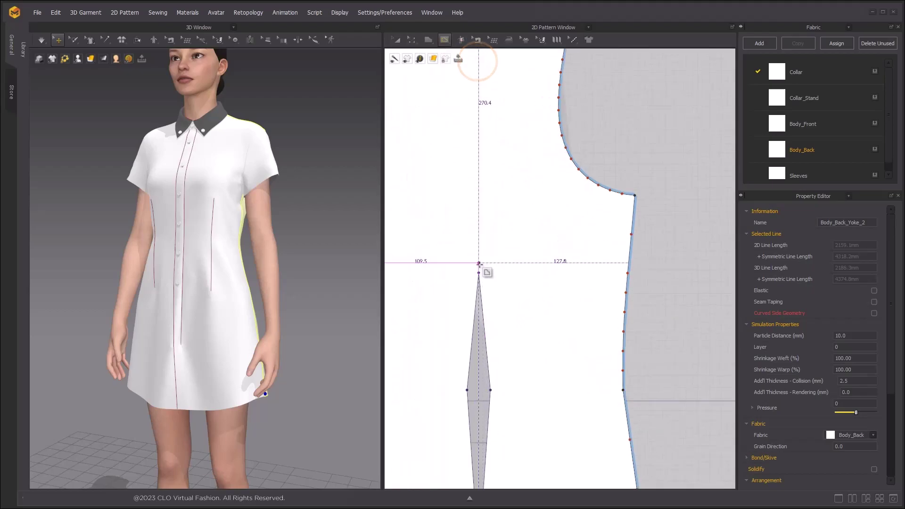
click(479, 272)
middle_drag(491, 158, 499, 292)
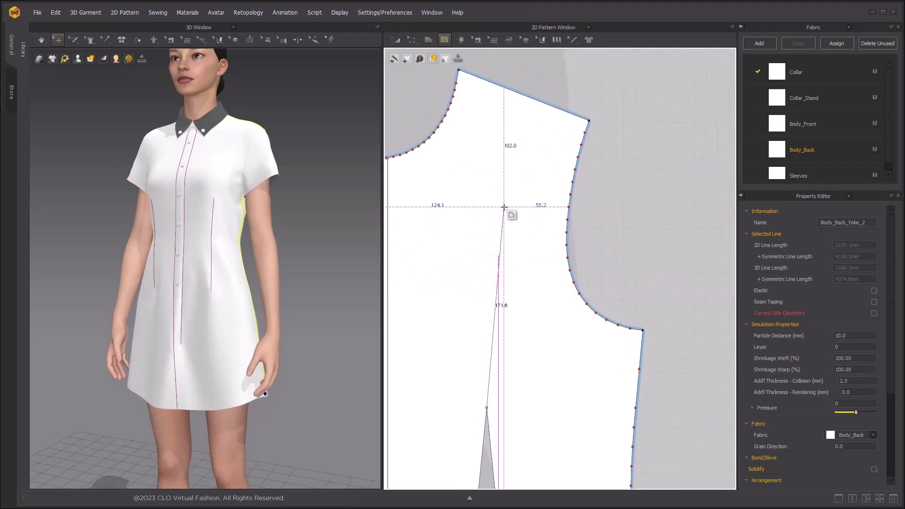
click(508, 202)
click(507, 202)
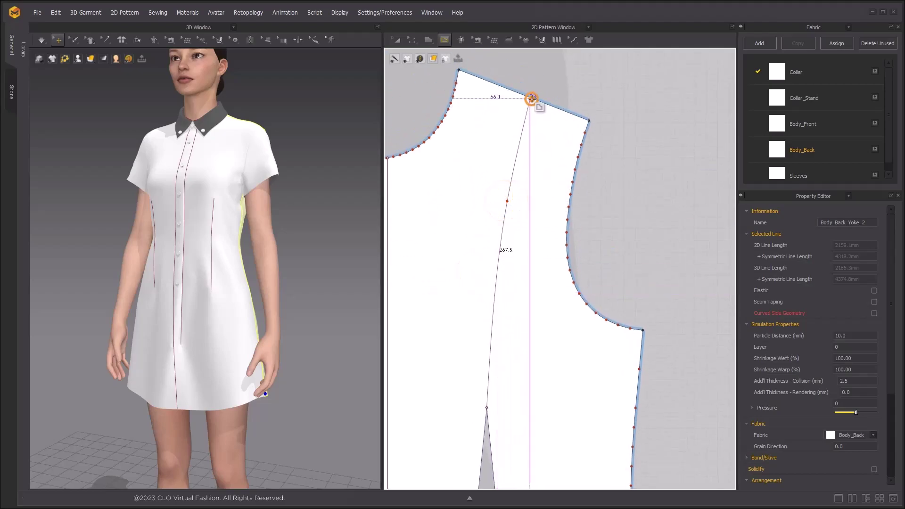
double_click(532, 98)
Step: Locate on the avatar where the front style line meets the shoulder seam and mark that point on the back panel
middle_drag(345, 164, 339, 212)
right_drag(317, 211, 210, 275)
scroll(210, 276, up, 5)
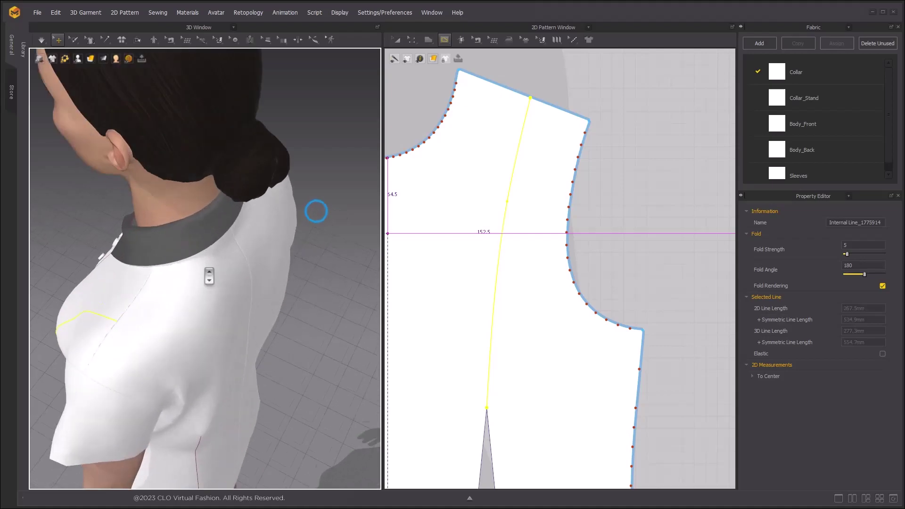
scroll(167, 292, up, 4)
right_drag(164, 298, 214, 242)
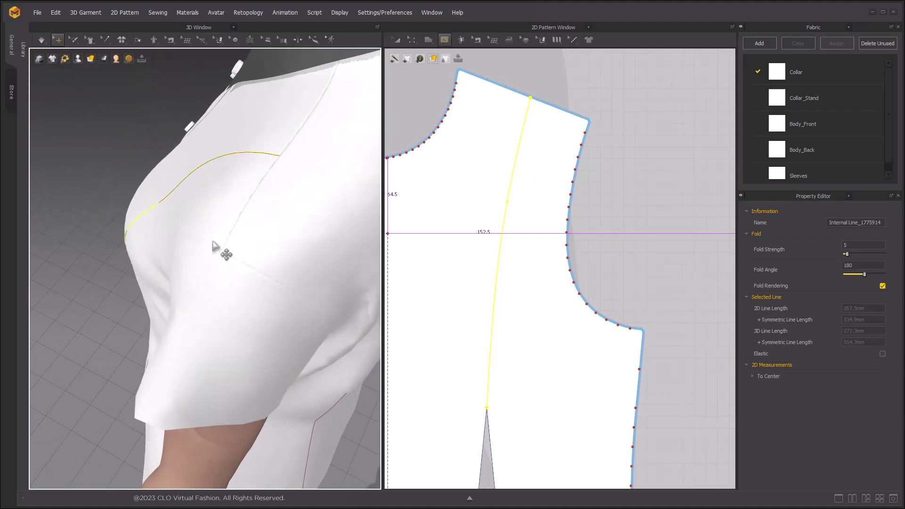
click(285, 160)
Step: Draw a curved internal line about 288 mm long from the marked back shoulder point to the back dart's upper tip, and check it in 3D
scroll(612, 189, down, 6)
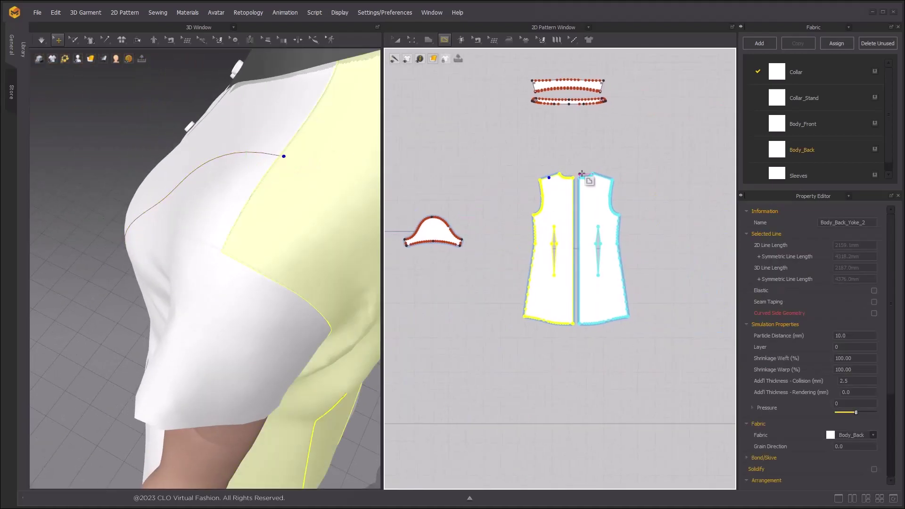
scroll(582, 174, up, 6)
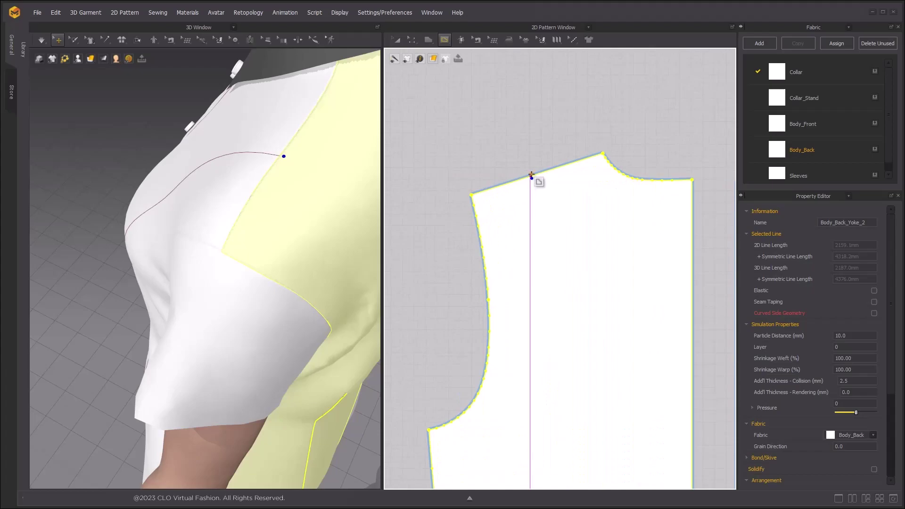
click(532, 175)
scroll(532, 221, up, 4)
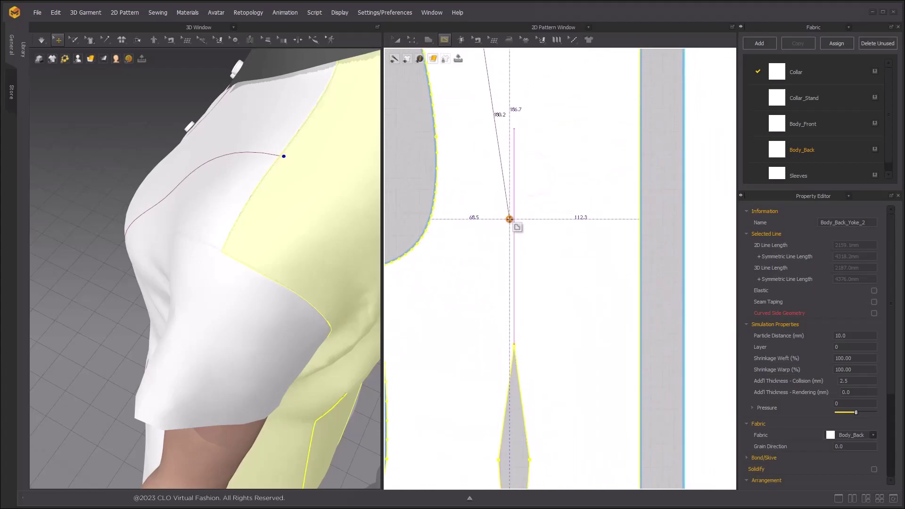
ctrl+click(509, 218)
double_click(514, 344)
scroll(239, 220, down, 5)
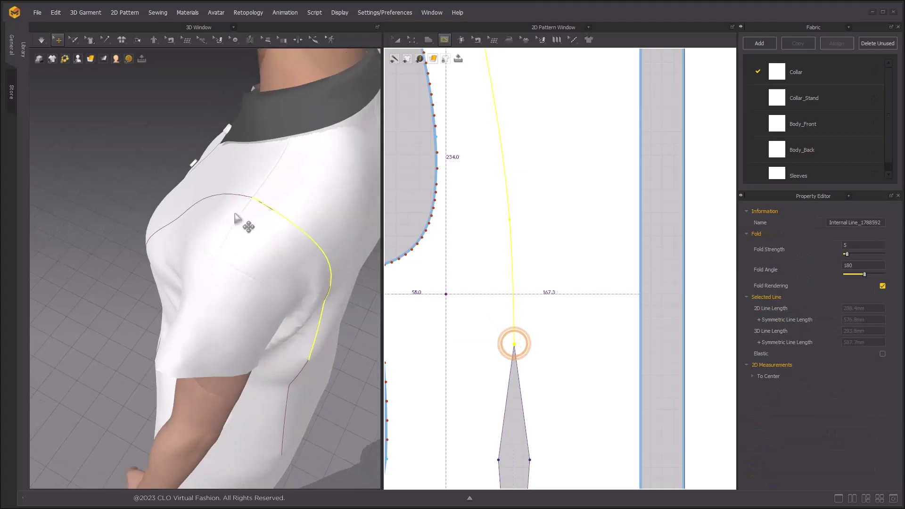
right_drag(262, 218, 296, 229)
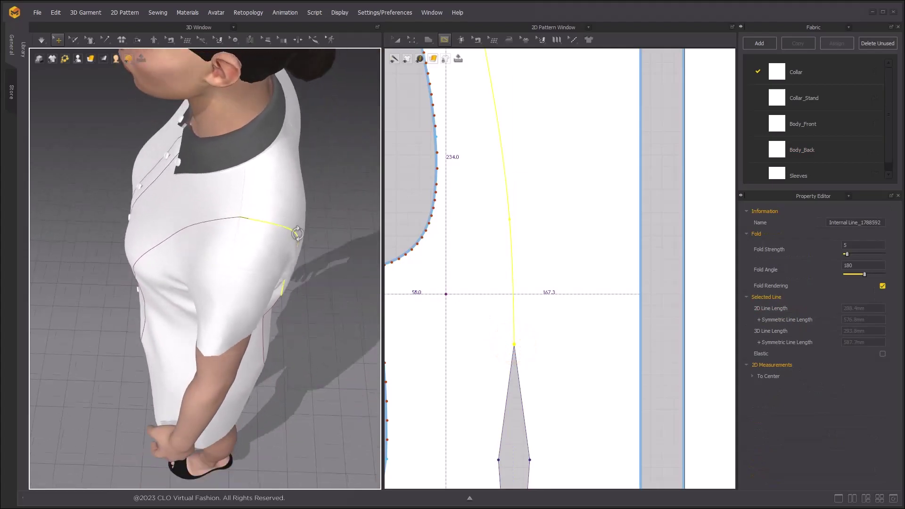
scroll(277, 213, up, 4)
key(2)
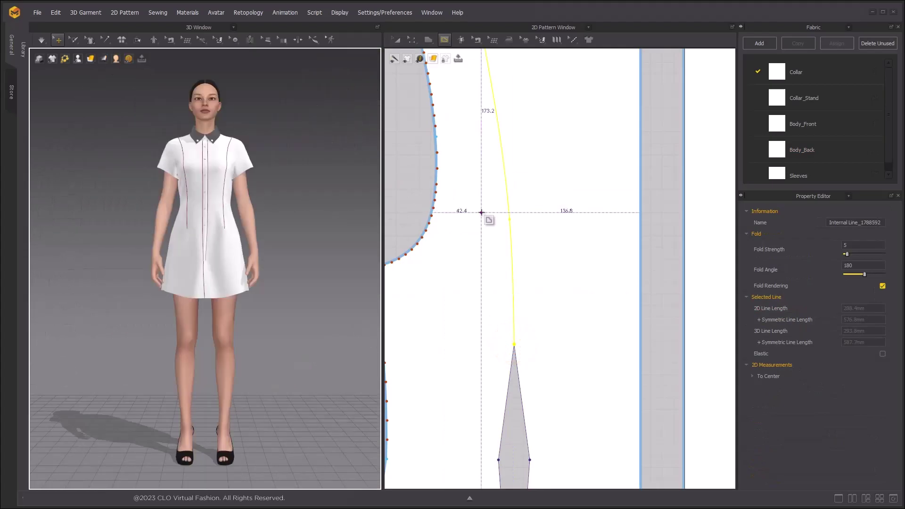
Step: Draw an internal line about 275 mm long from the back dart's lower tip down to the back hem
scroll(480, 214, down, 7)
middle_drag(495, 302, 510, 230)
scroll(509, 230, up, 5)
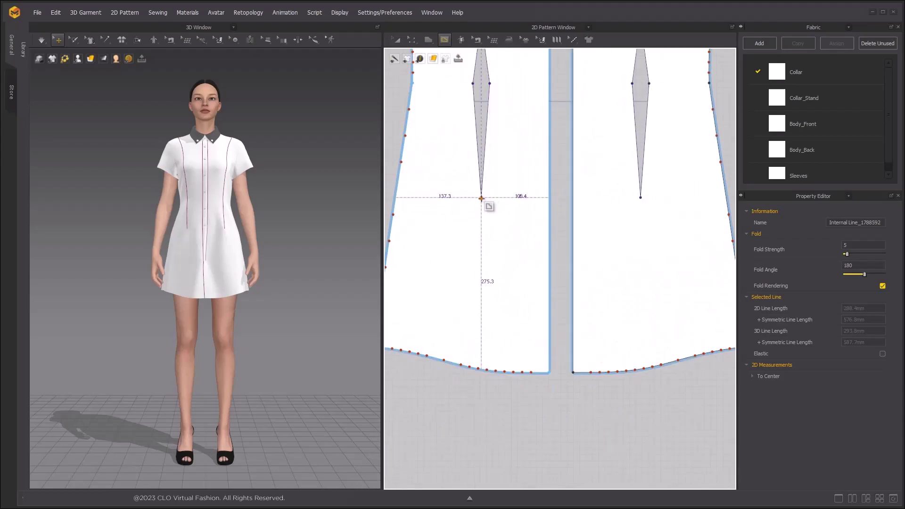
click(481, 197)
scroll(481, 200, up, 2)
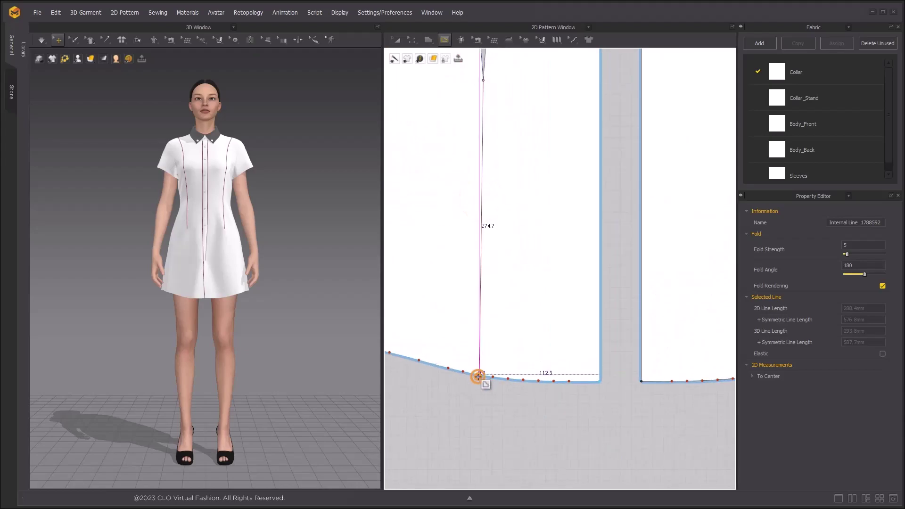
click(479, 377)
Step: Draw an internal line about 326 mm long from the front dart's lower tip down to the front hem
scroll(478, 376, down, 5)
scroll(507, 211, up, 3)
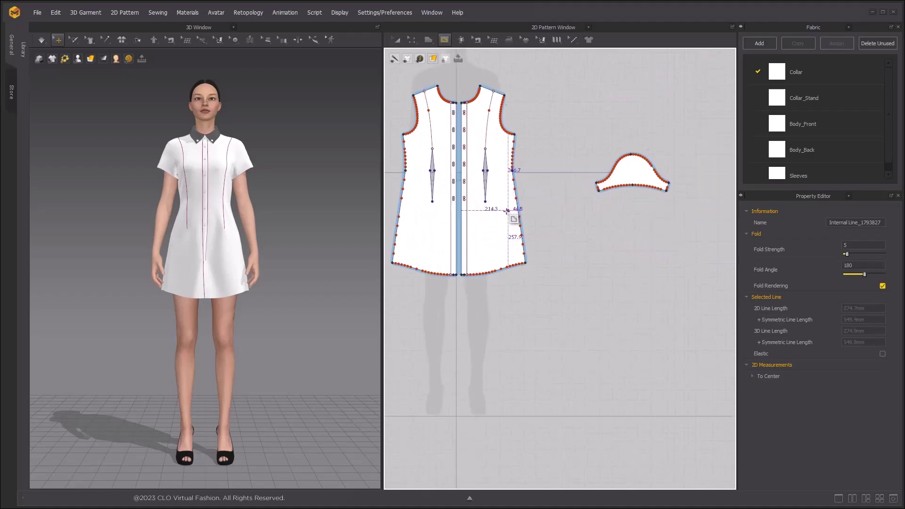
scroll(505, 210, up, 2)
click(480, 199)
scroll(479, 302, up, 4)
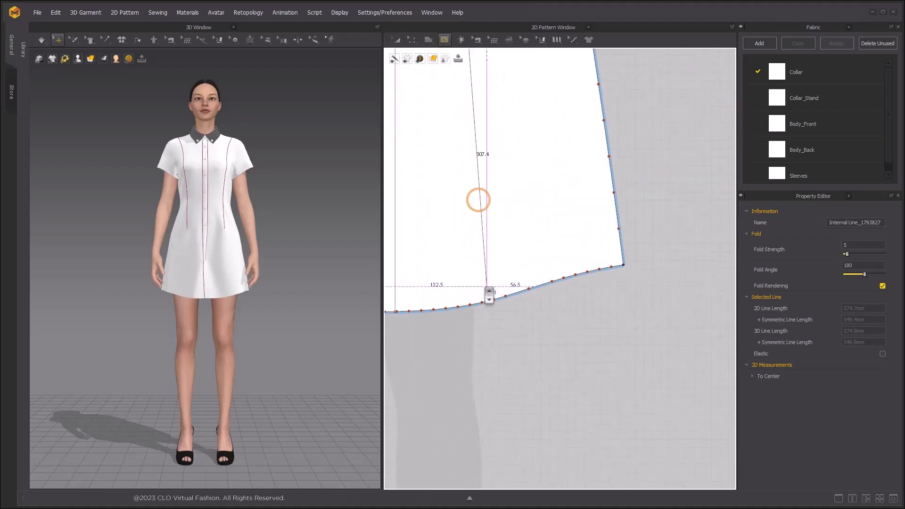
click(478, 311)
scroll(277, 231, up, 5)
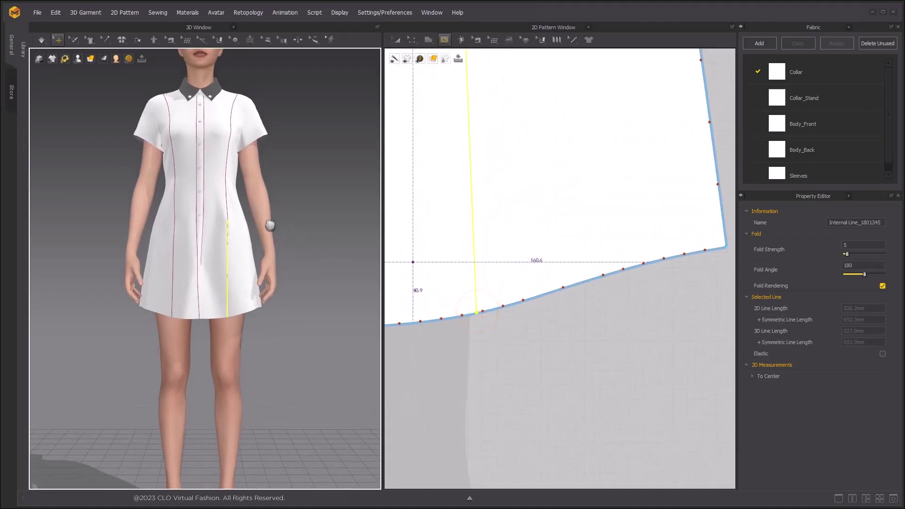
Step: Select the front internal lines above and below the waist dart and split the front panels with Cut & Sew
scroll(485, 178, down, 8)
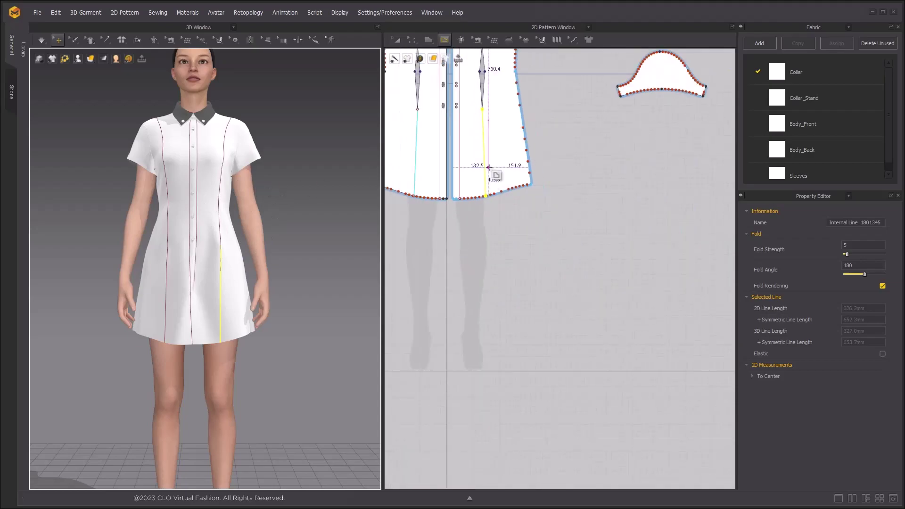
click(415, 38)
click(535, 81)
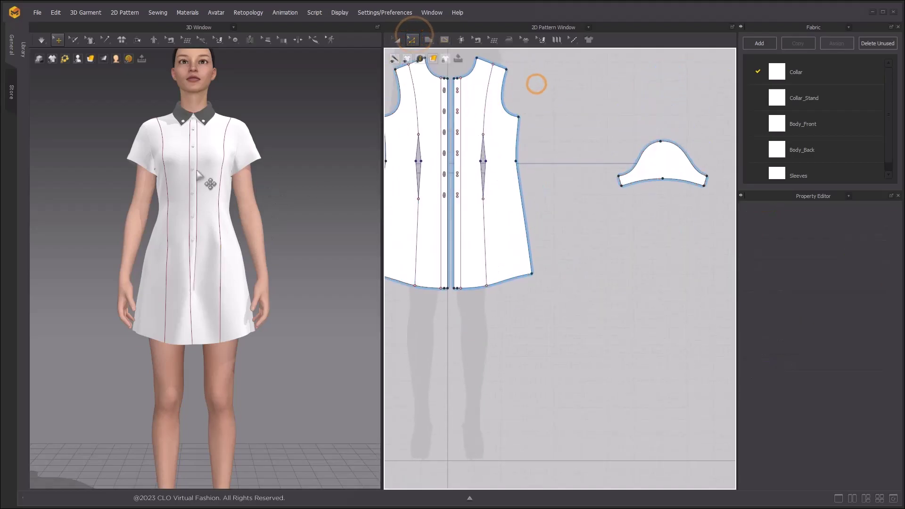
scroll(223, 180, up, 3)
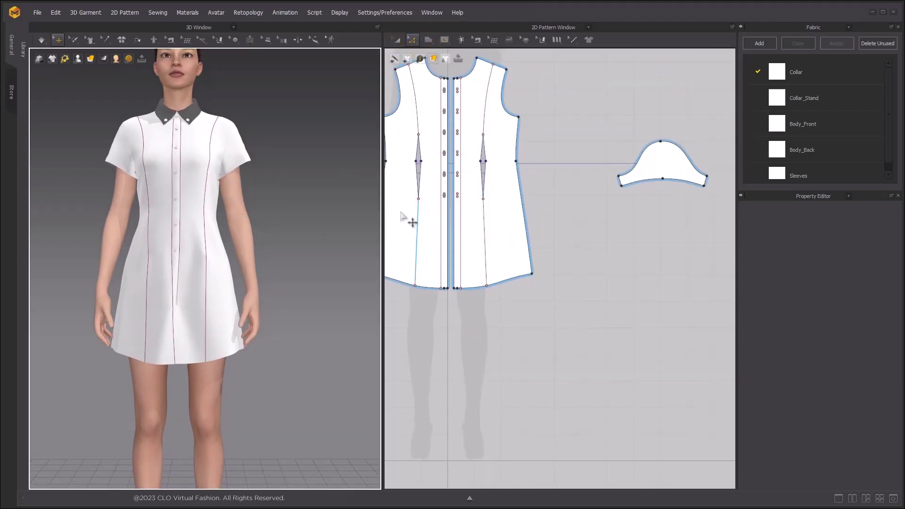
scroll(485, 170, up, 5)
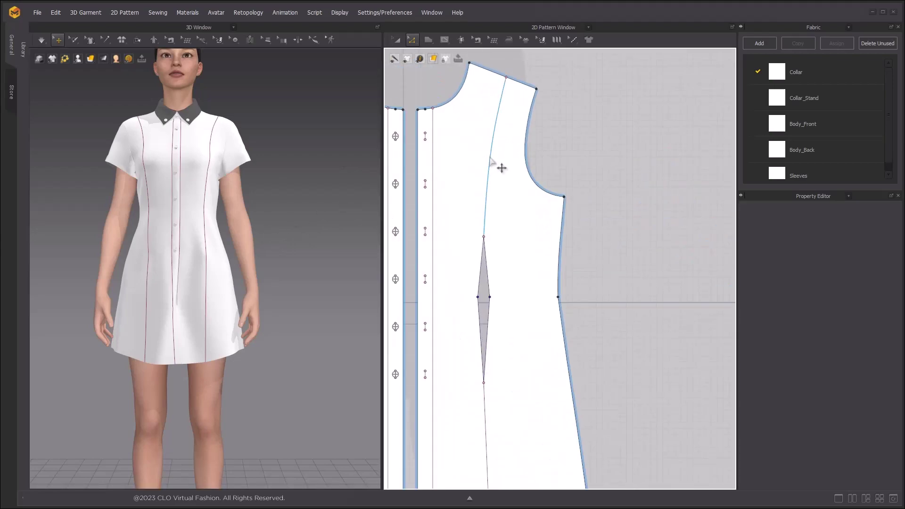
click(489, 156)
scroll(496, 224, down, 5)
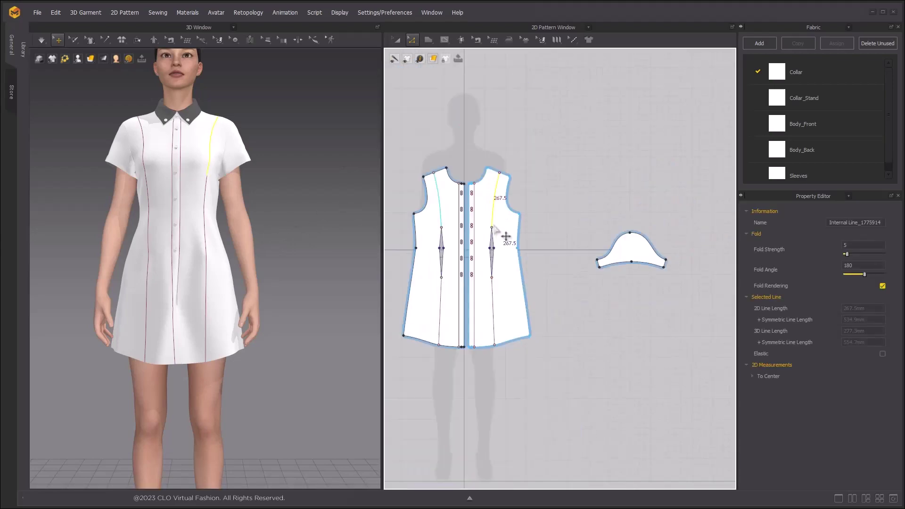
middle_drag(501, 224, 500, 213)
scroll(501, 213, up, 4)
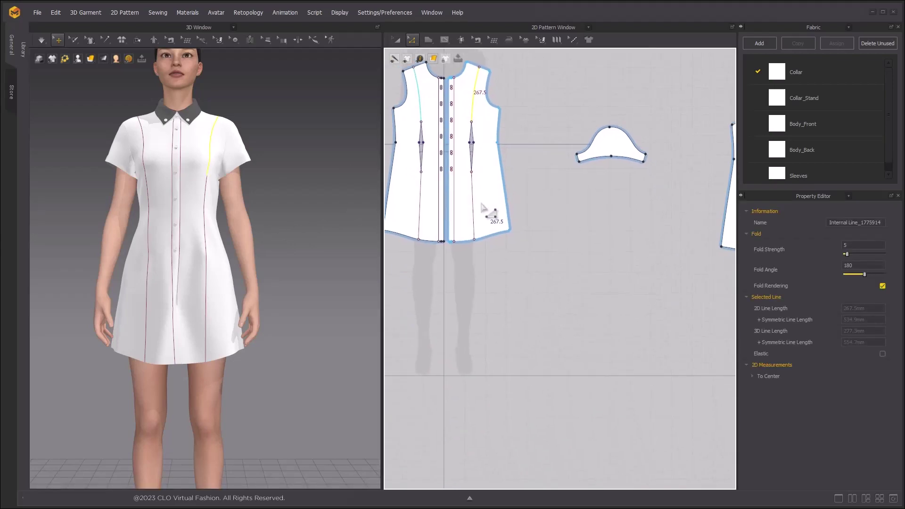
right_click(467, 177)
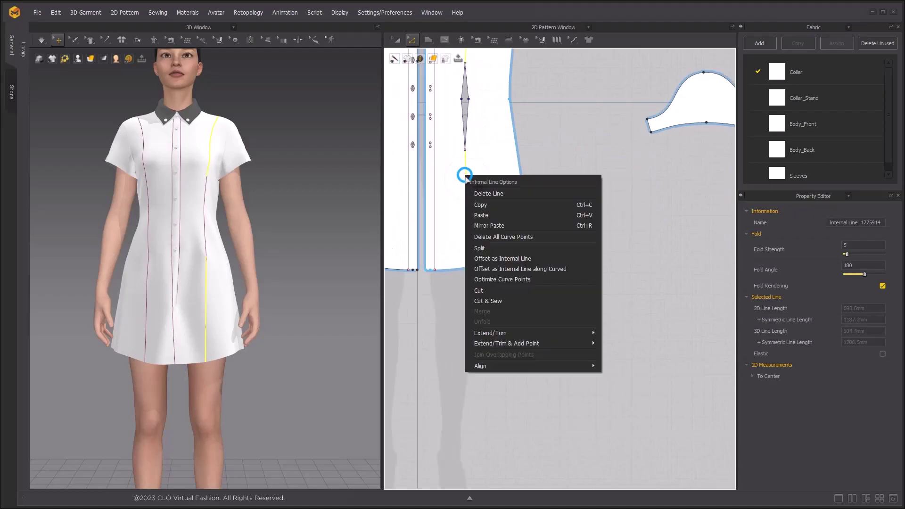
click(477, 302)
Step: Apply Cut & Sew to the back internal lines running from the shoulder to the dart and from the dart to the hem
scroll(500, 168, down, 5)
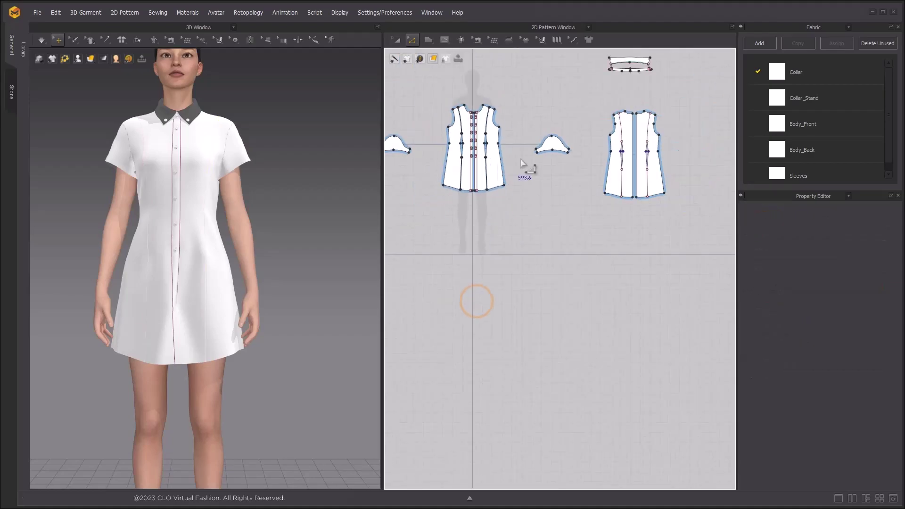
scroll(556, 128, up, 3)
click(557, 126)
right_click(558, 211)
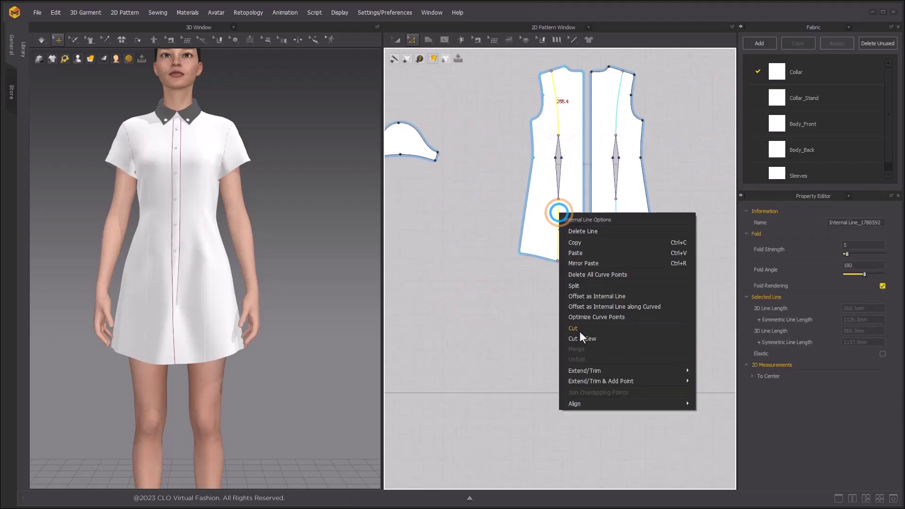
click(583, 338)
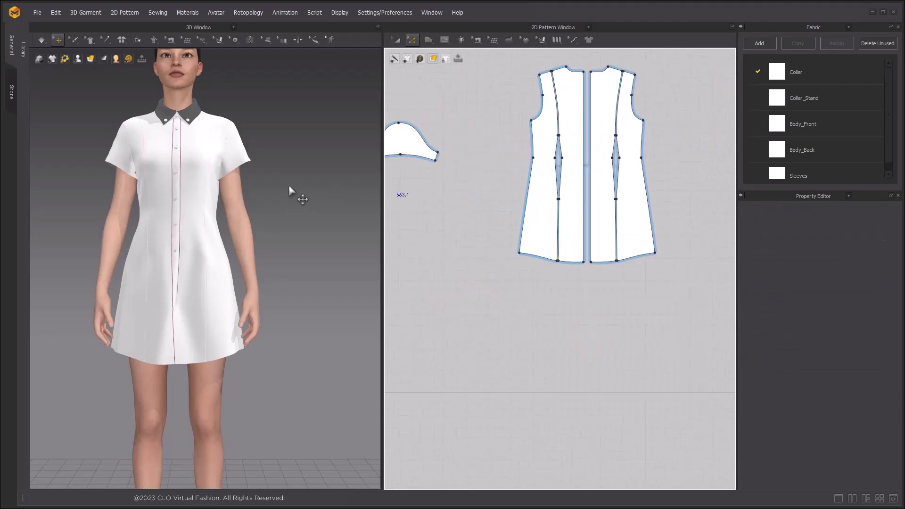
Step: Simulate the garment briefly to drape the split panels and view the dress from the side
key(space)
key(space)
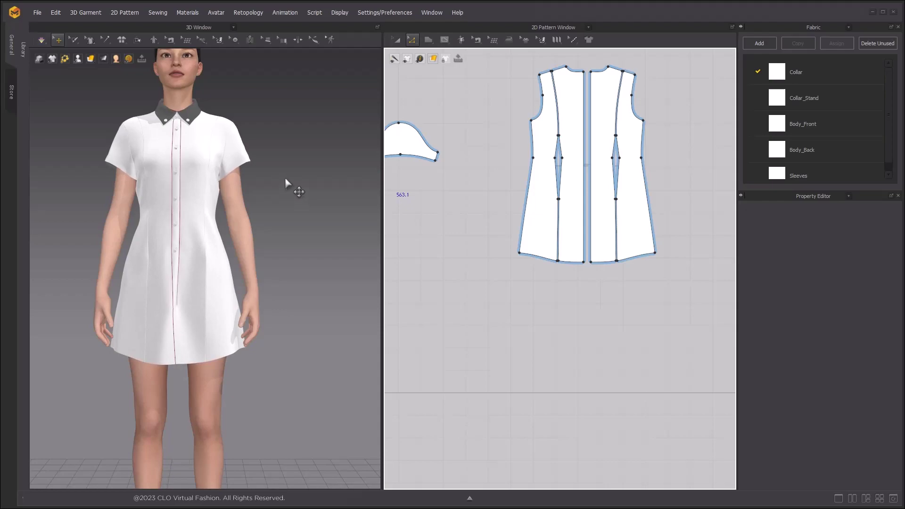
scroll(284, 181, up, 3)
middle_drag(267, 200, 273, 164)
right_drag(265, 186, 183, 186)
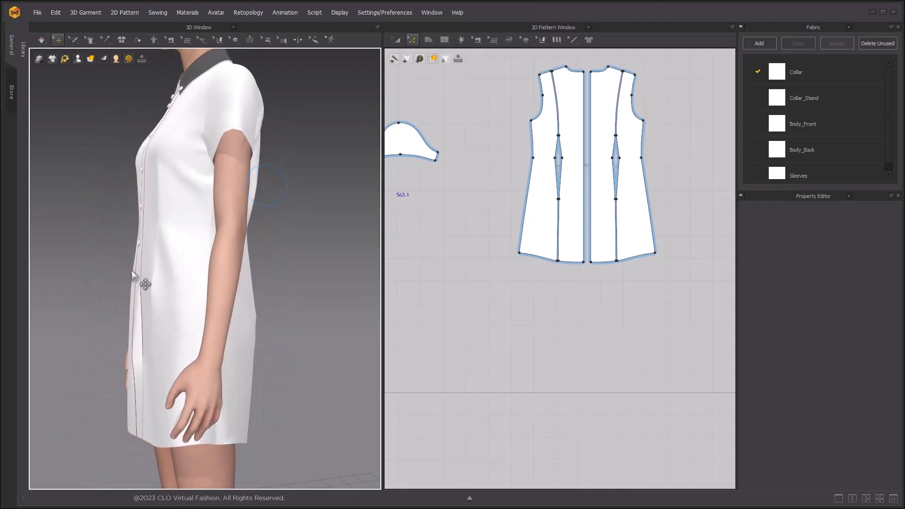
Step: Move the lower dart point of the front side panel slightly toward the side seam and simulate the garment
scroll(477, 202, down, 3)
scroll(555, 184, up, 10)
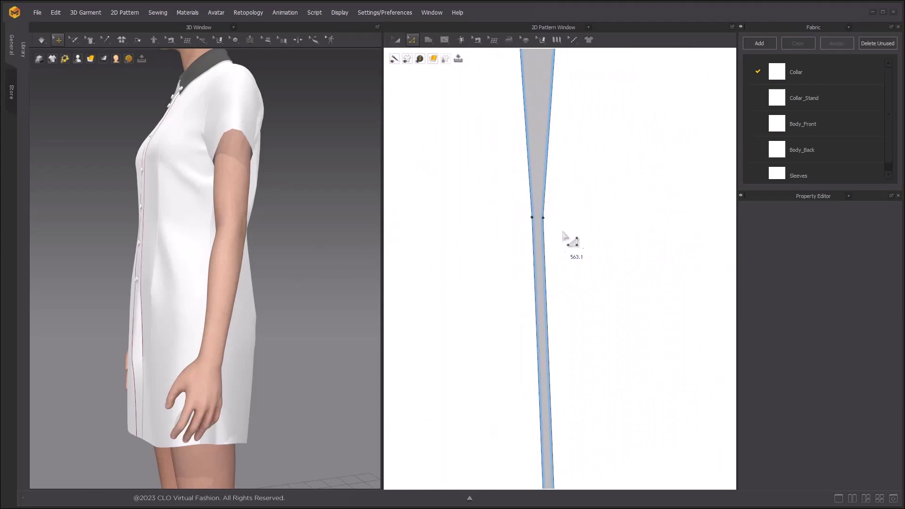
scroll(565, 236, down, 4)
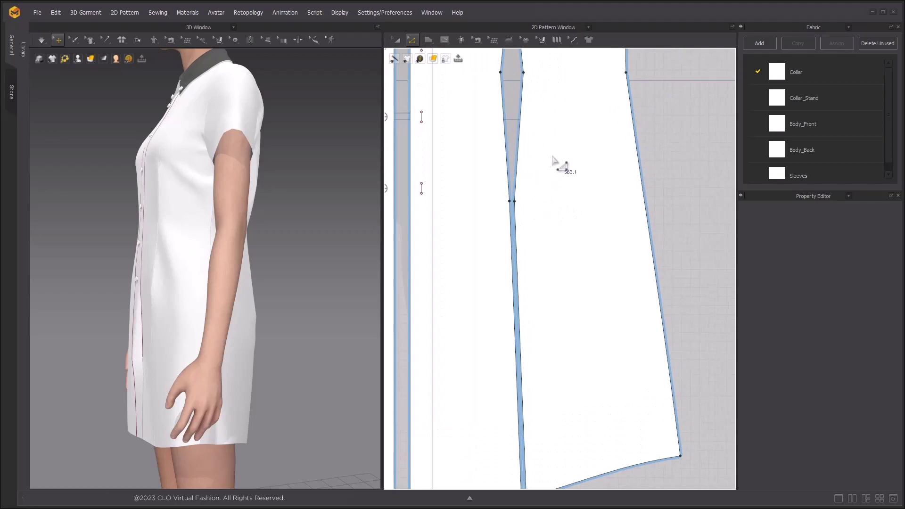
scroll(509, 207, up, 5)
click(507, 213)
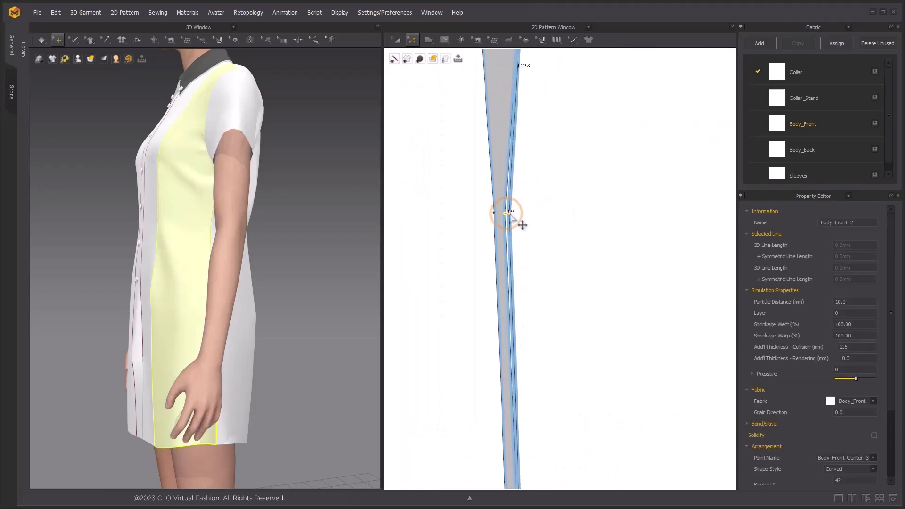
click(534, 191)
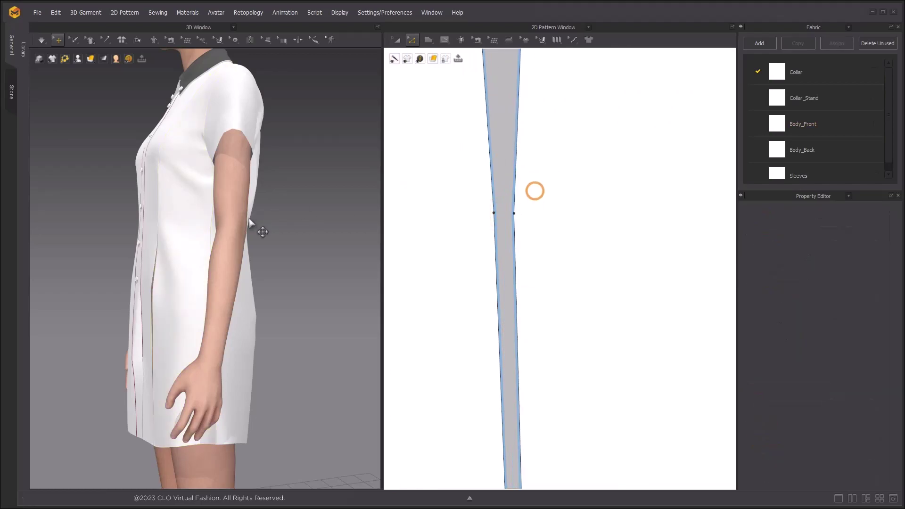
key(space)
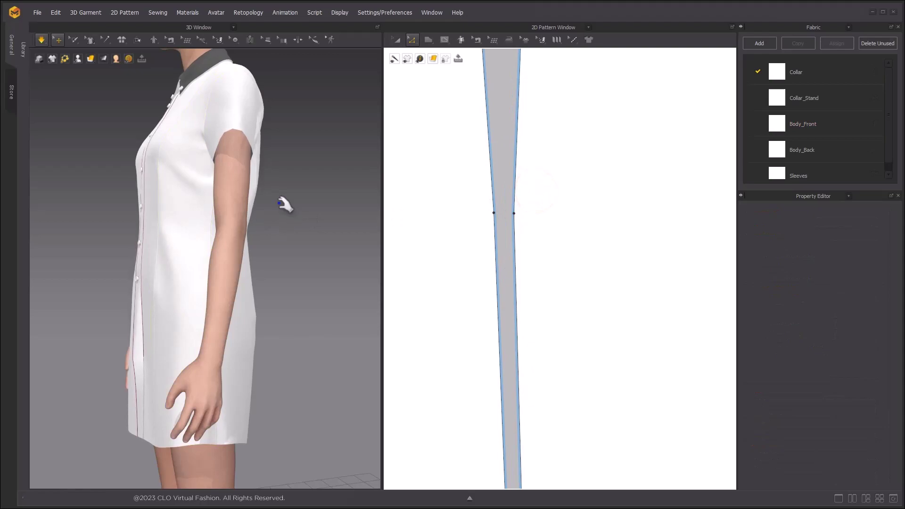
Step: Spread the upper dart points of the front side and center panels slightly apart and simulate the garment
scroll(553, 147, down, 4)
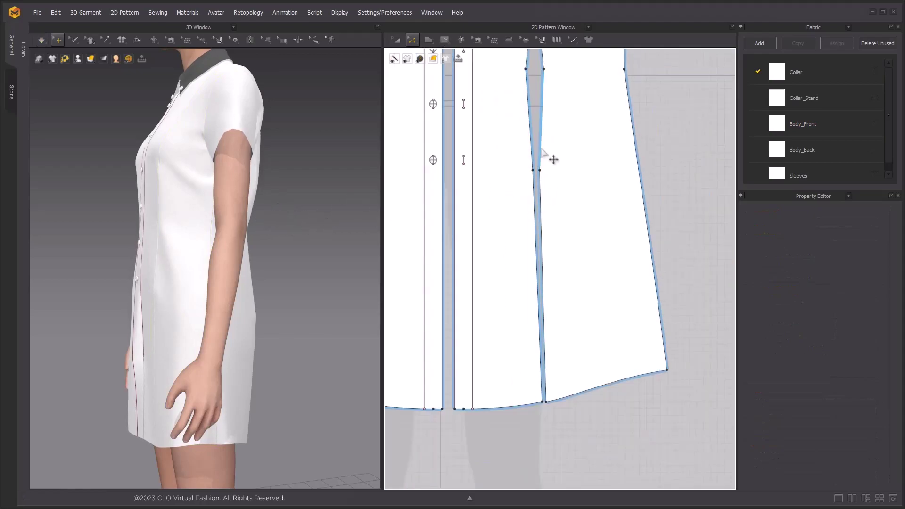
middle_drag(539, 177, 505, 252)
middle_drag(503, 149, 498, 239)
middle_drag(255, 139, 260, 213)
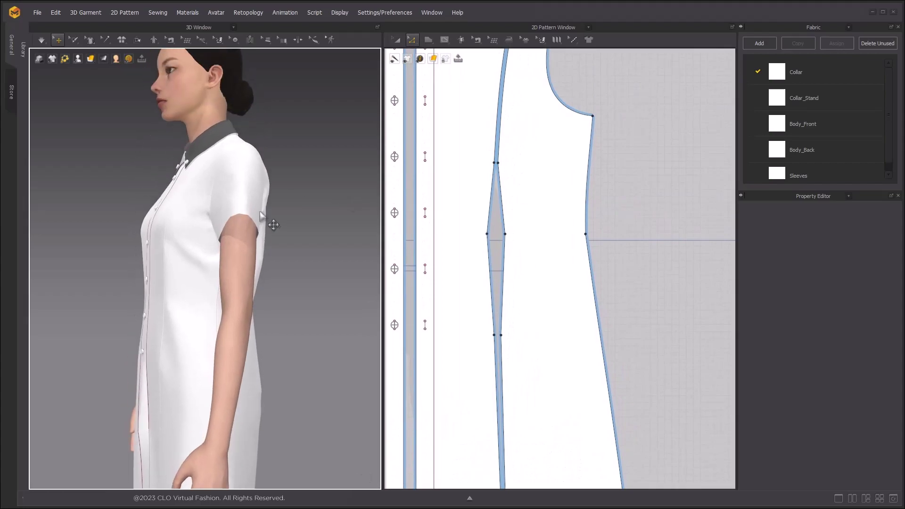
scroll(261, 216, up, 3)
scroll(507, 168, up, 4)
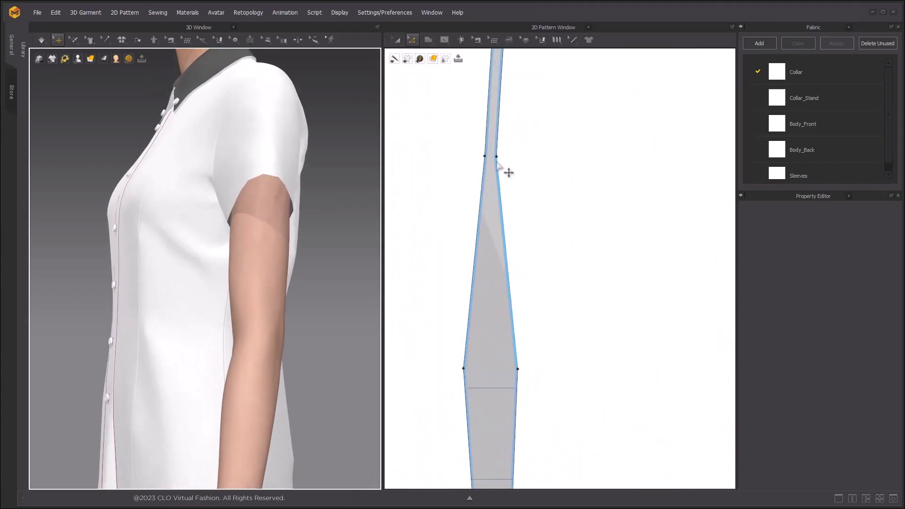
drag(497, 156, 503, 158)
click(517, 144)
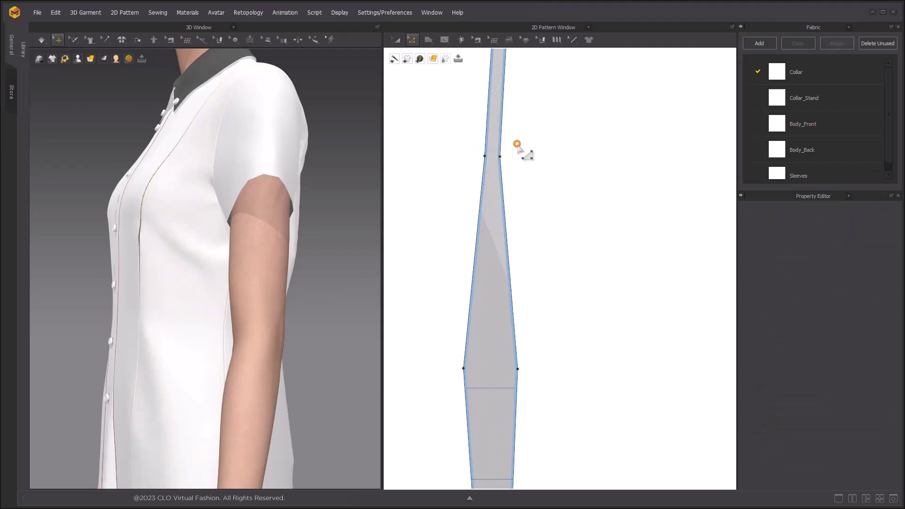
drag(482, 158, 511, 159)
click(549, 146)
click(556, 140)
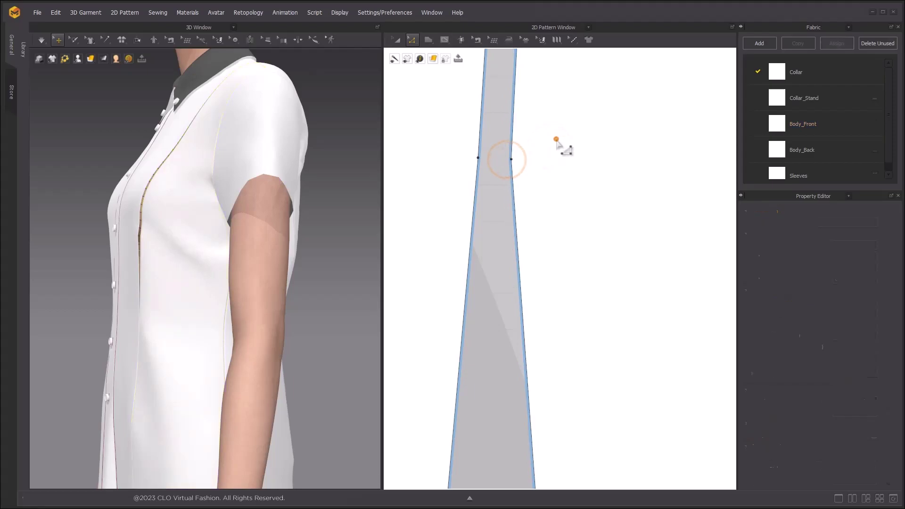
key(space)
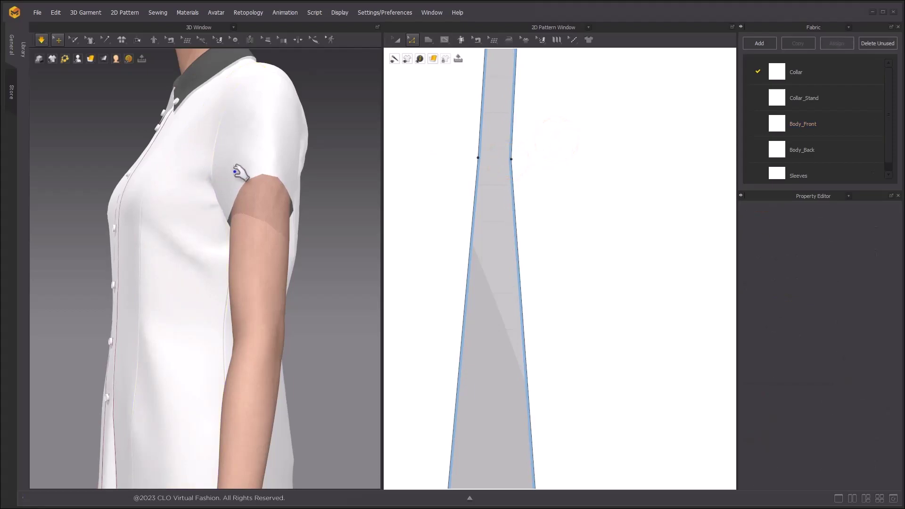
Step: Round the upper dart corners on the front side and center panels with Smooth Curve
scroll(231, 176, down, 3)
scroll(507, 196, down, 5)
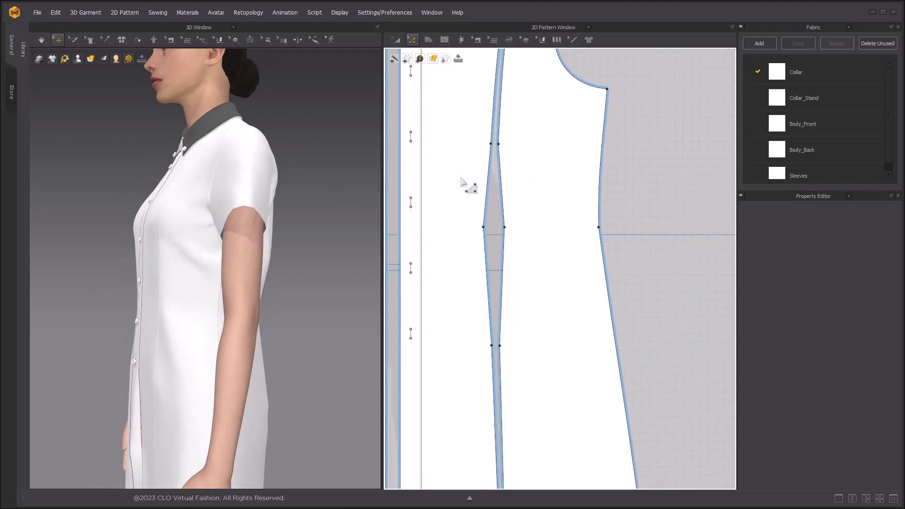
click(408, 41)
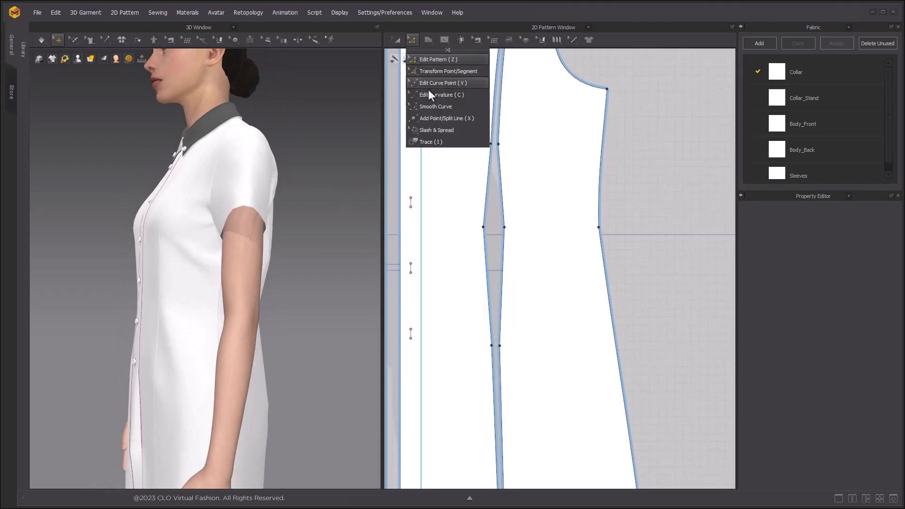
click(420, 108)
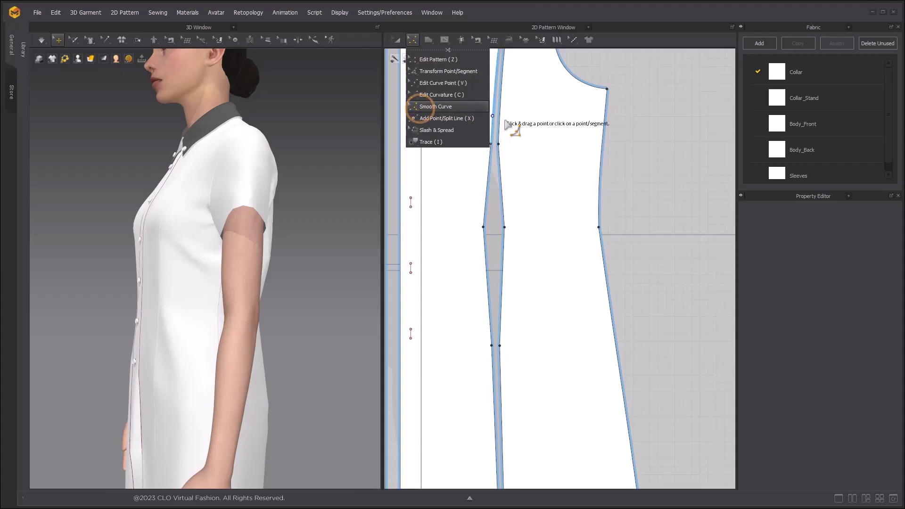
click(499, 144)
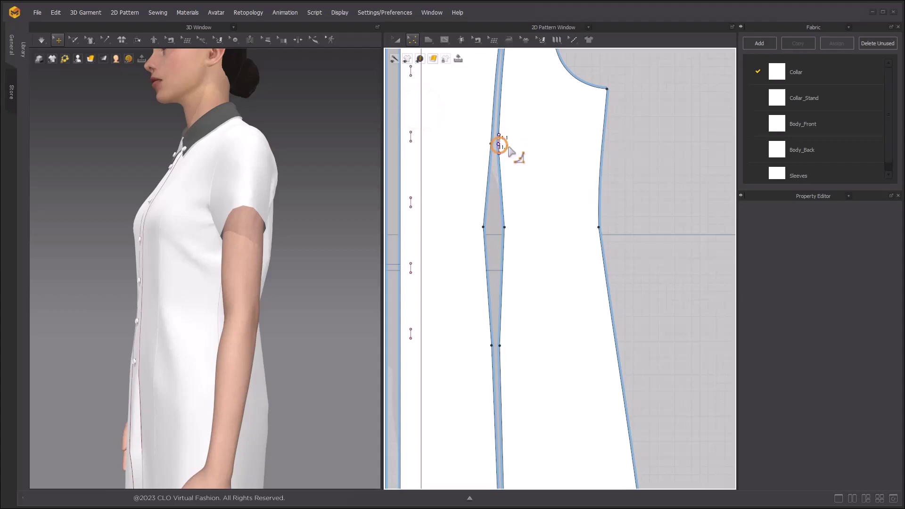
drag(522, 149, 522, 149)
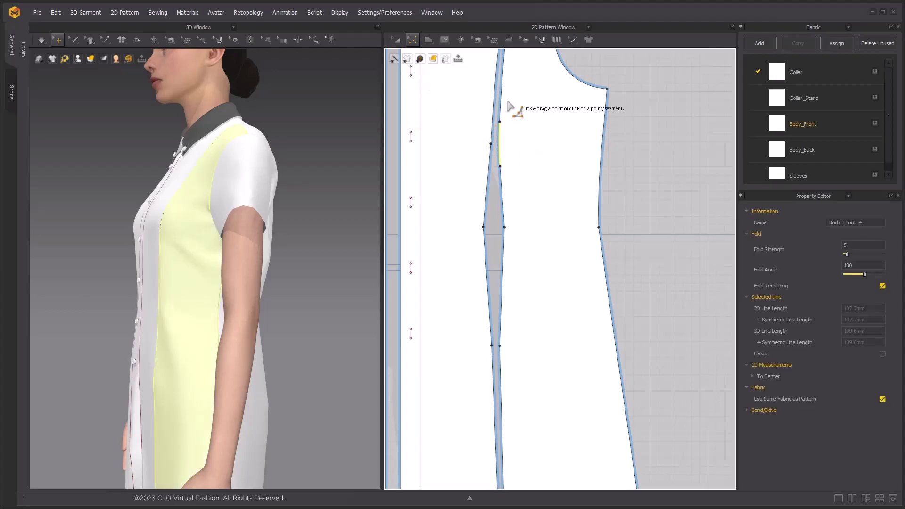
click(491, 144)
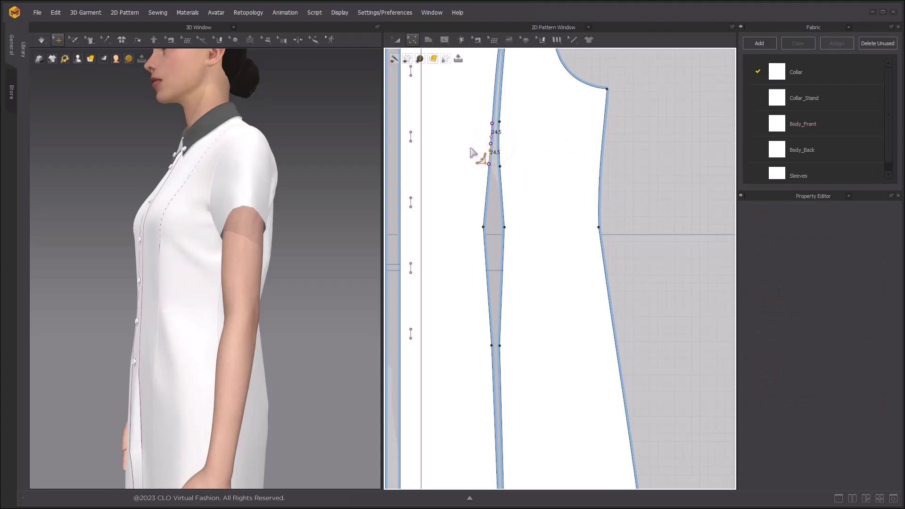
click(539, 162)
Step: Round the lower dart corners on the front side and center panels with Smooth Curve
scroll(528, 167, down, 2)
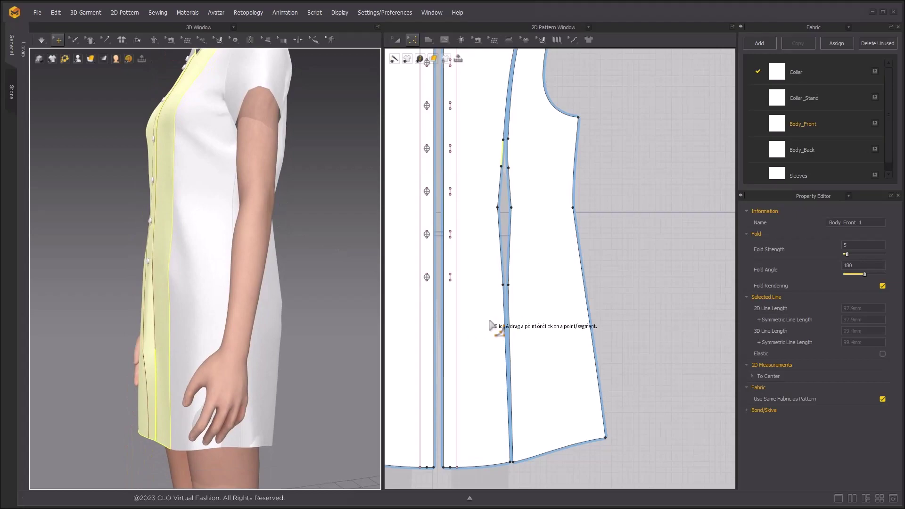
scroll(502, 301, up, 4)
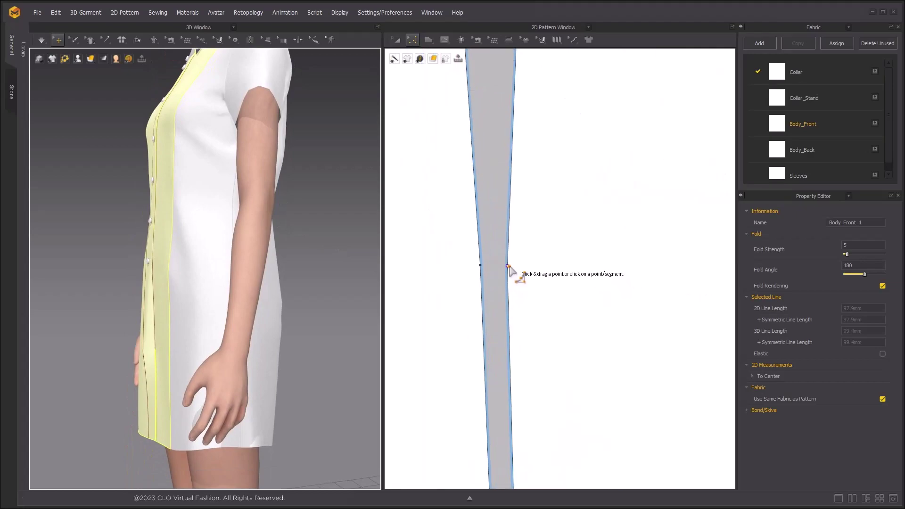
click(509, 266)
click(509, 278)
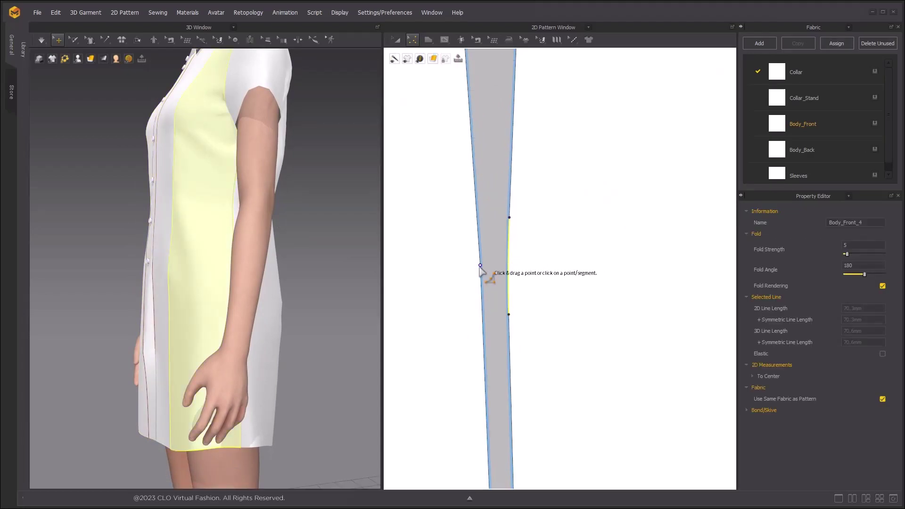
click(480, 266)
drag(431, 295, 431, 295)
scroll(179, 277, up, 5)
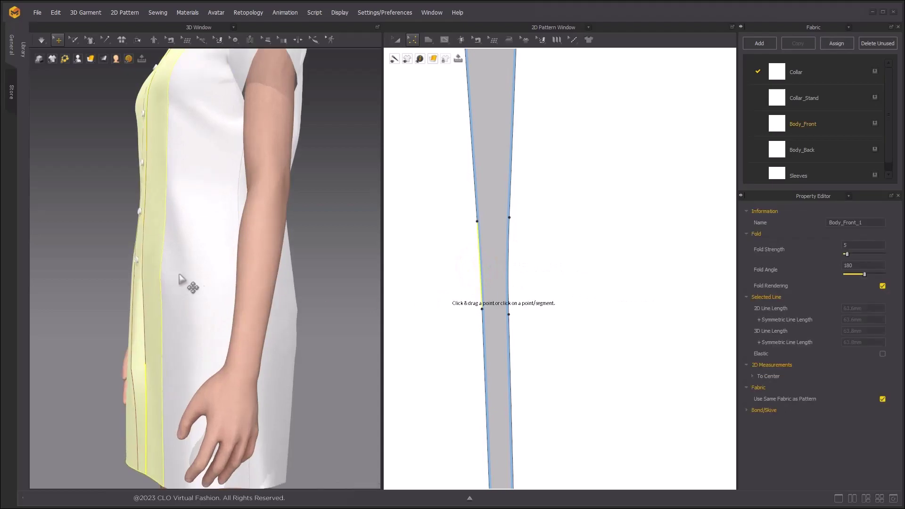
right_drag(179, 277, 241, 284)
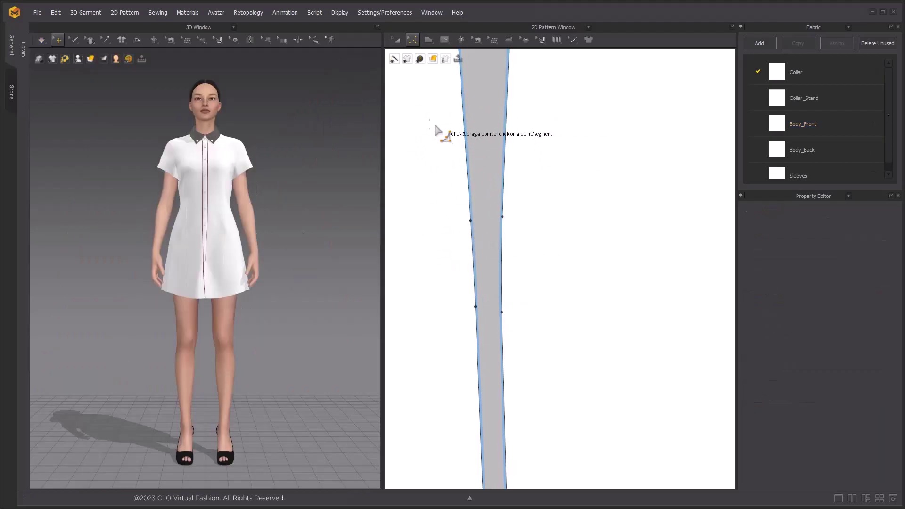
Step: Return to Edit Pattern, inspect the front princess seam, and set the Steam brush shrinkage to -1%
click(415, 40)
click(423, 59)
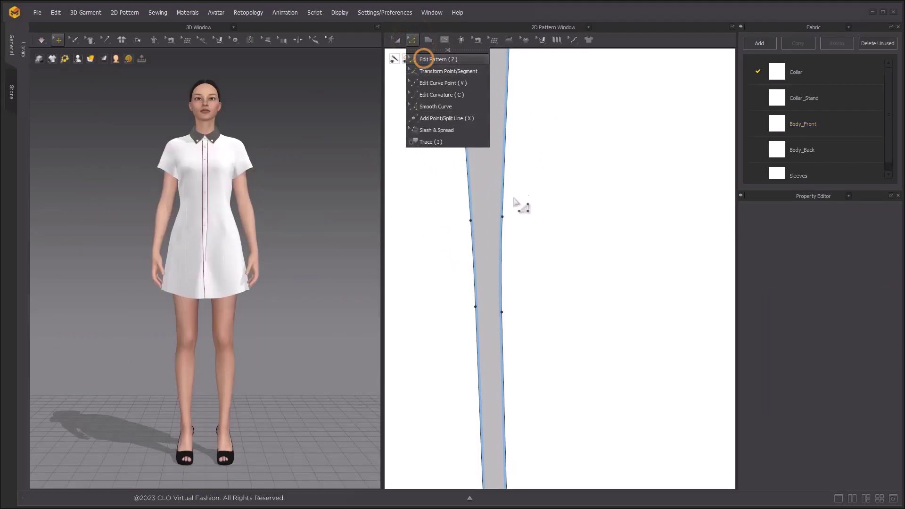
scroll(258, 225, up, 10)
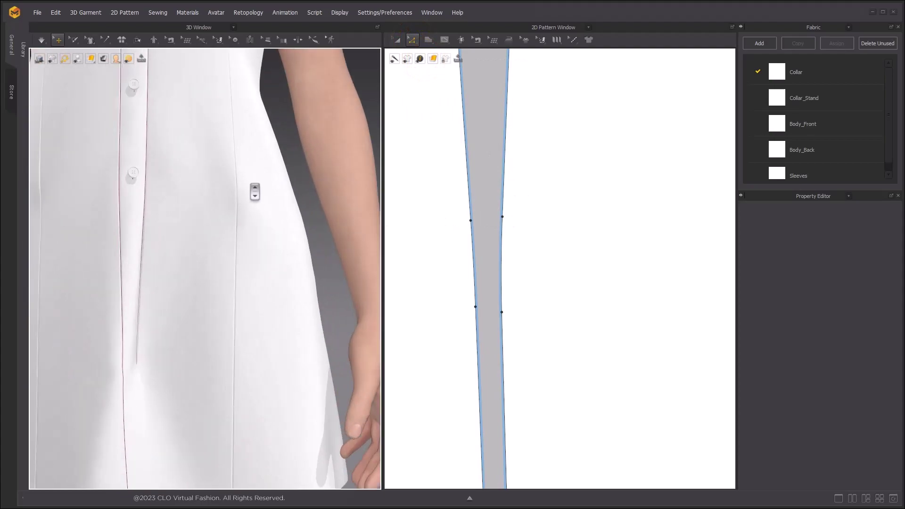
mouse_move(250, 188)
right_down()
mouse_move(170, 178)
mouse_move(178, 172)
right_up()
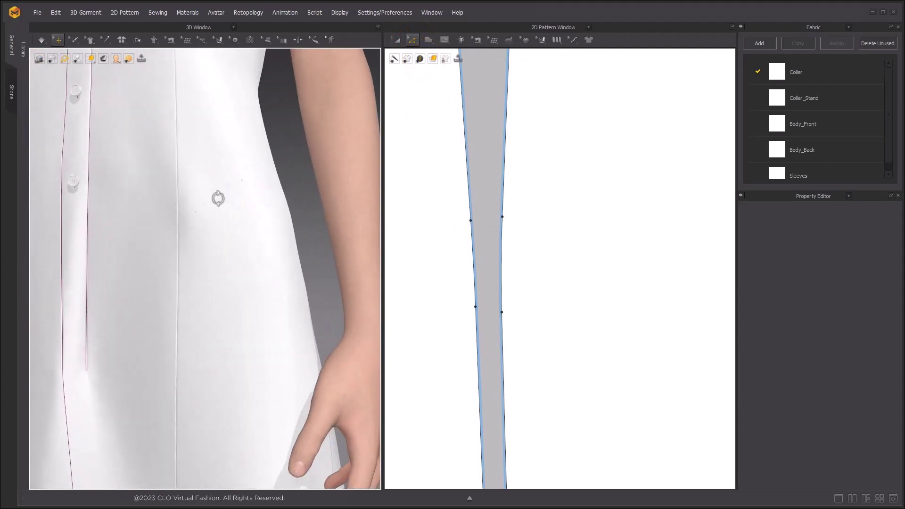
click(507, 41)
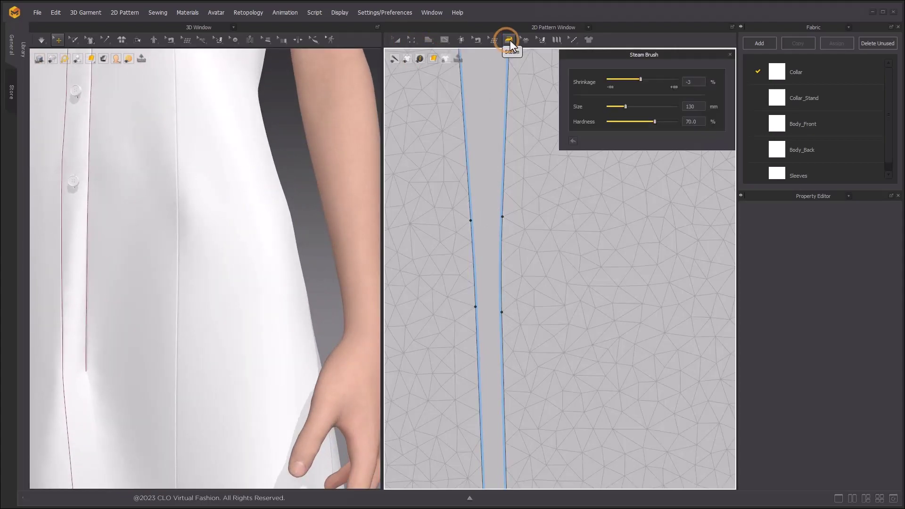
click(701, 82)
key(BackSpace)
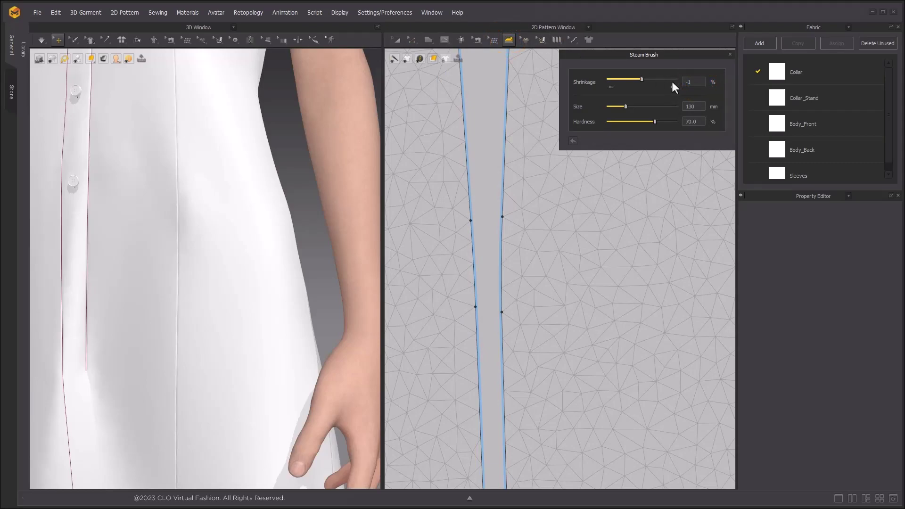
Step: Mark the bulging spot on the front princess seam and steam the panels around the lower dart points
click(182, 204)
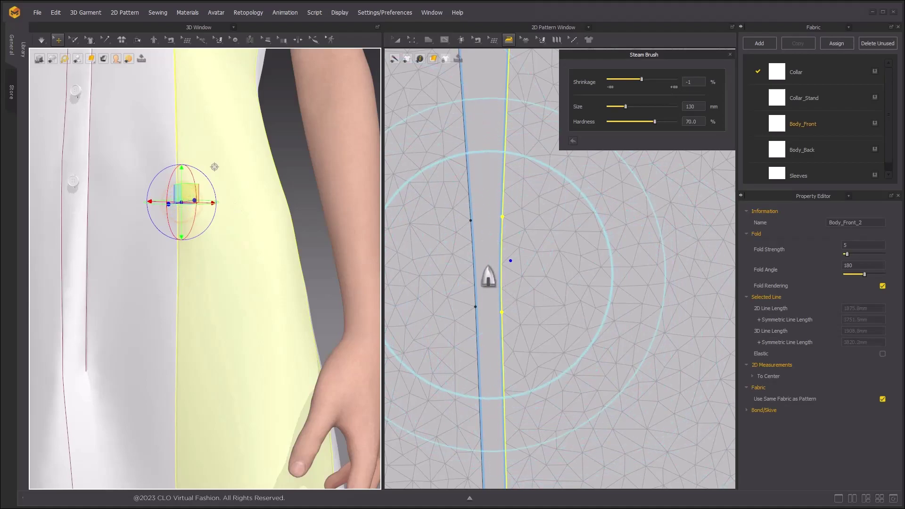
scroll(592, 330, down, 6)
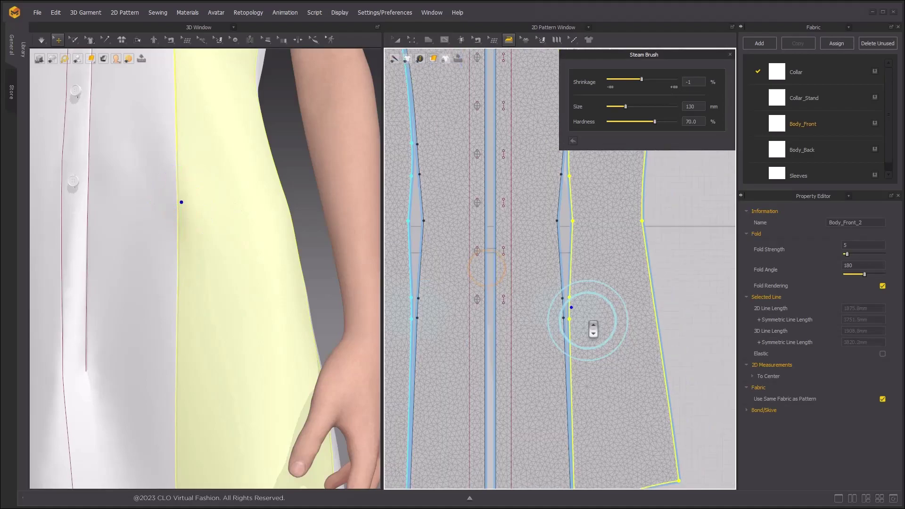
scroll(490, 321, up, 2)
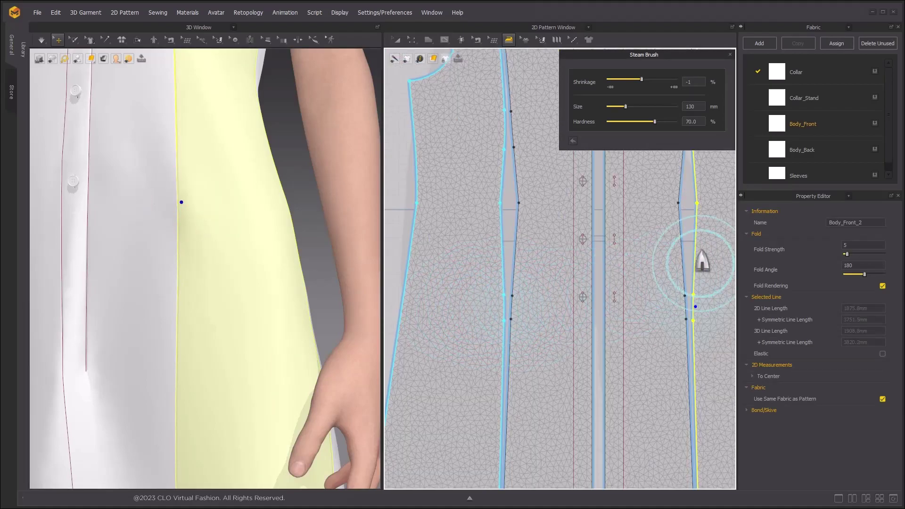
scroll(238, 242, down, 5)
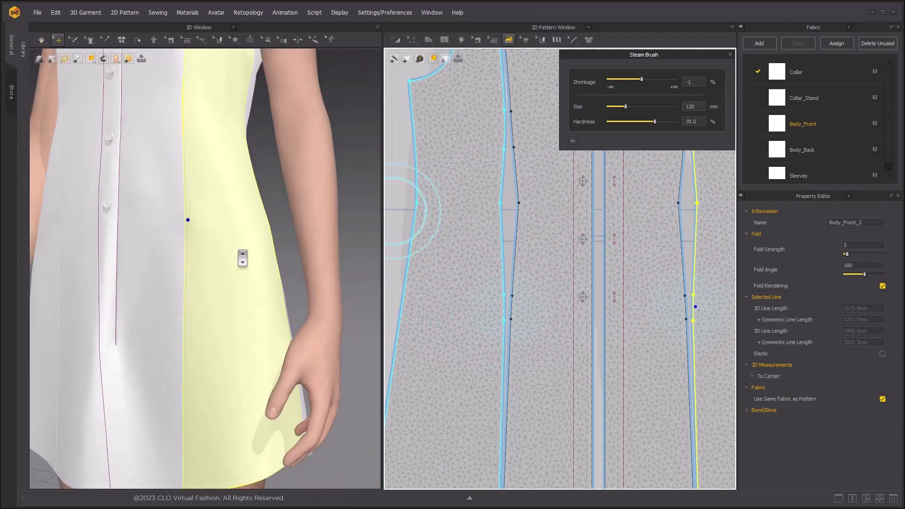
Step: Reduce the Steam brush size to 68 mm and steam around the lower dart point of the opposite front side panel
right_drag(204, 245, 267, 244)
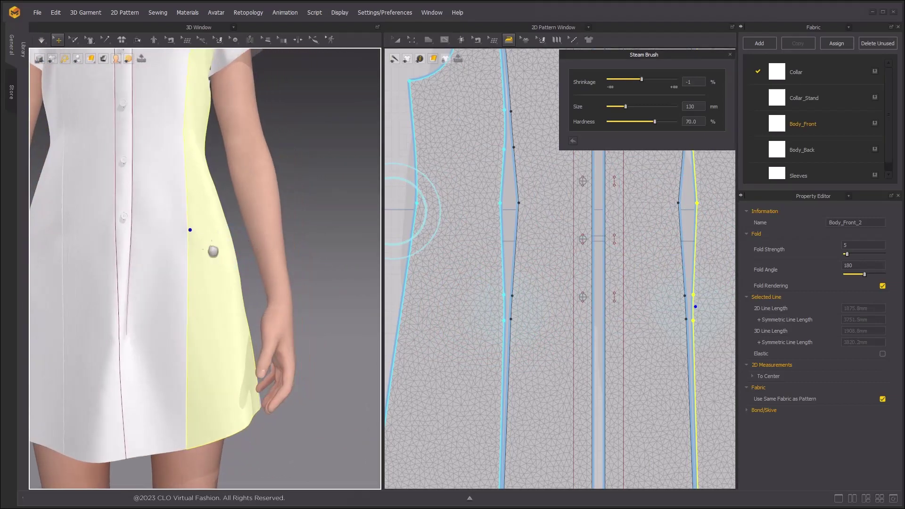
right_drag(214, 251, 292, 253)
click(165, 237)
scroll(508, 310, up, 3)
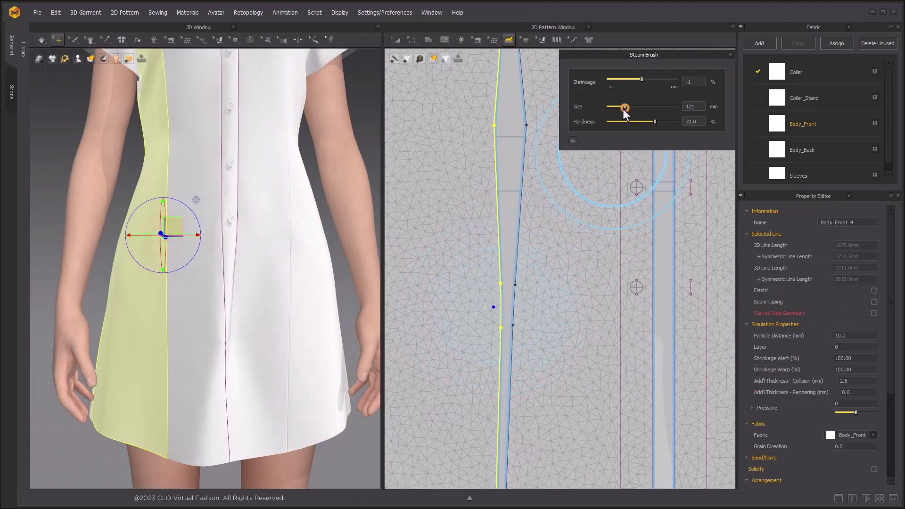
drag(626, 106, 618, 106)
drag(501, 310, 505, 317)
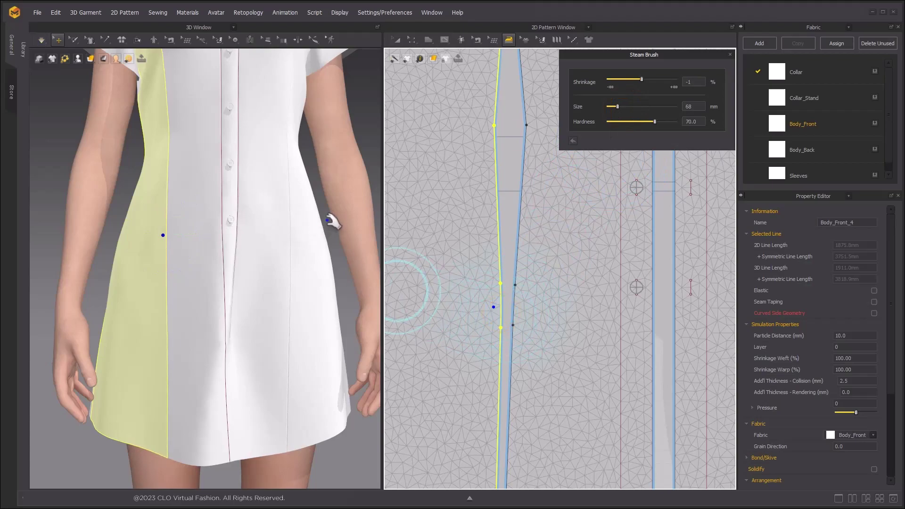
click(371, 118)
Step: Set the avatar's Skin Offset to 0.0 mm and simulate the dress
scroll(270, 260, down, 4)
middle_drag(277, 264, 241, 300)
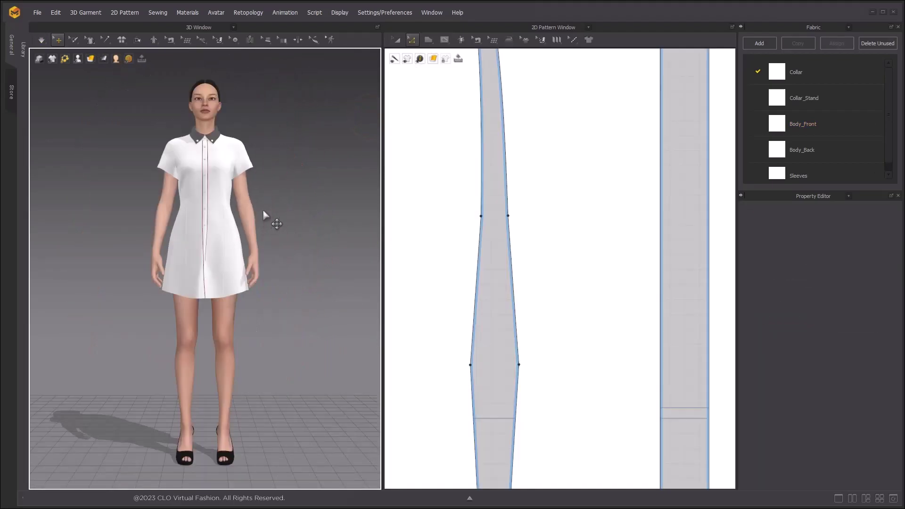
scroll(260, 178, up, 5)
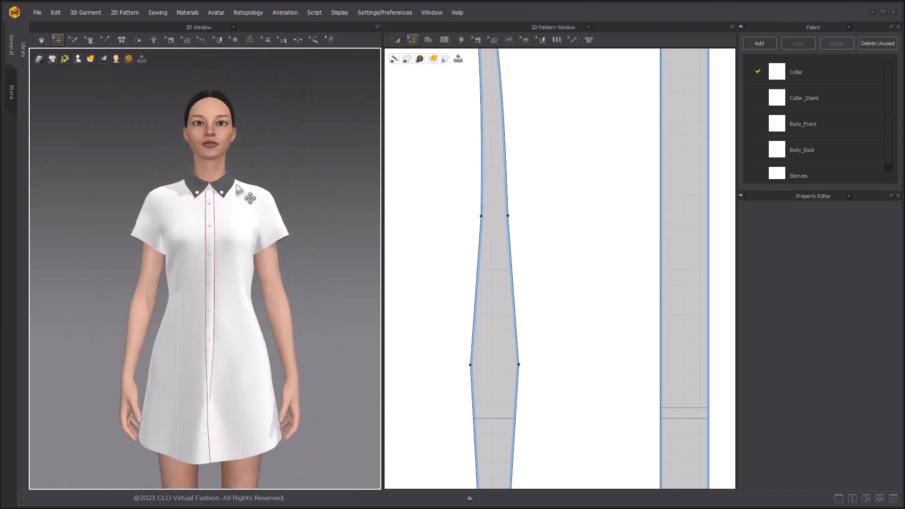
click(223, 167)
click(861, 256)
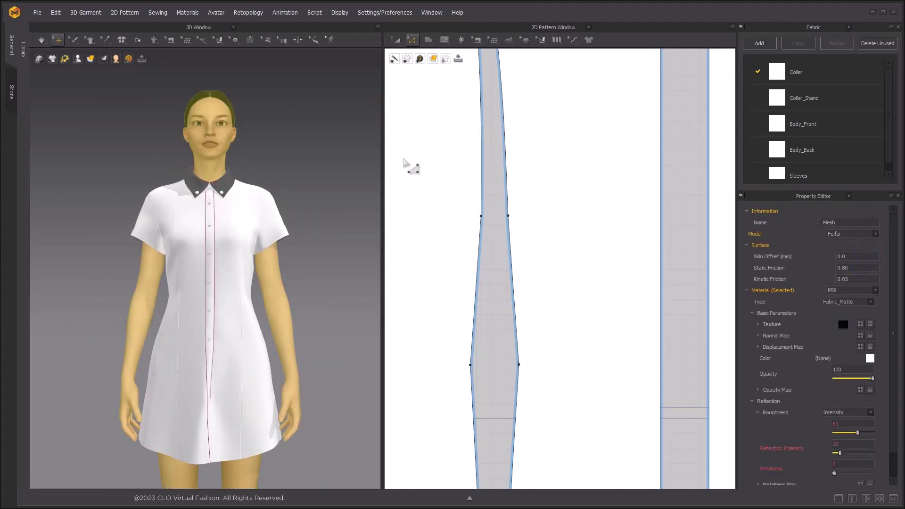
click(300, 132)
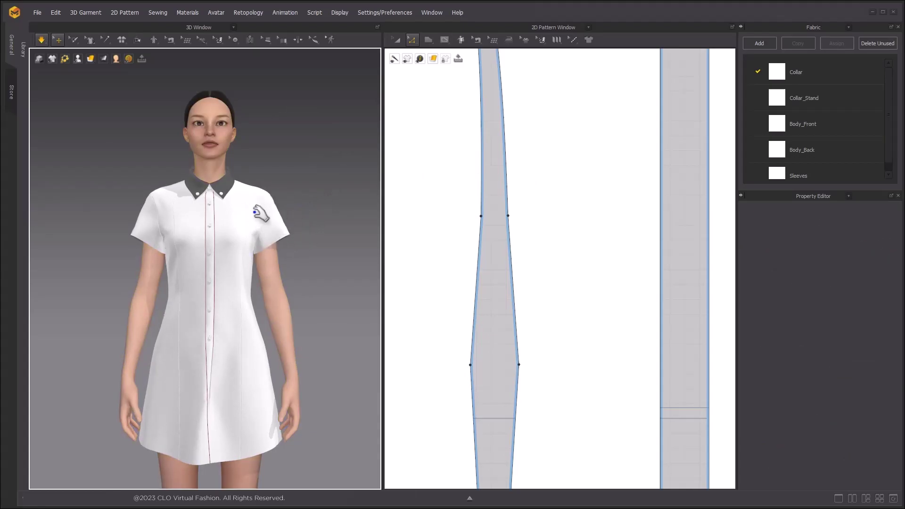
Step: With Edit Sewing, extend the seam along the front placket edge down to the hem
scroll(286, 242, down, 5)
scroll(439, 247, down, 5)
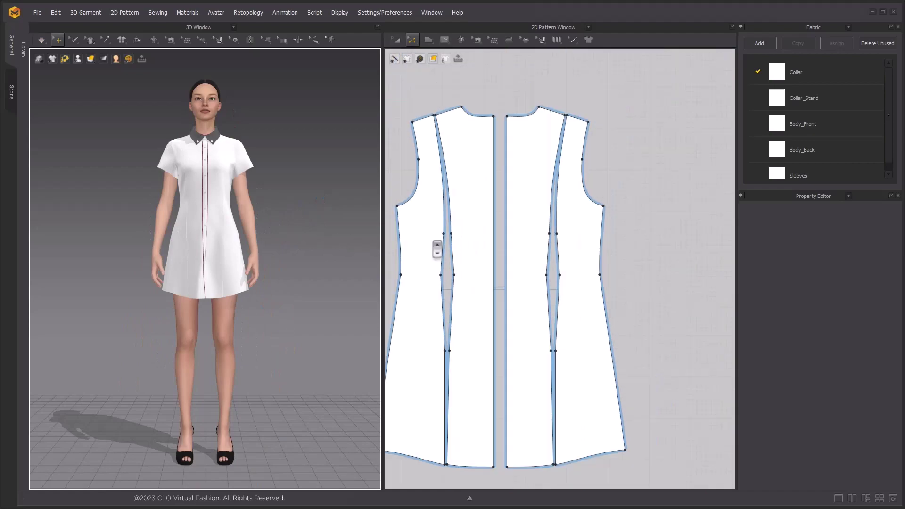
middle_drag(476, 257, 681, 224)
middle_drag(475, 295, 675, 257)
scroll(473, 246, up, 4)
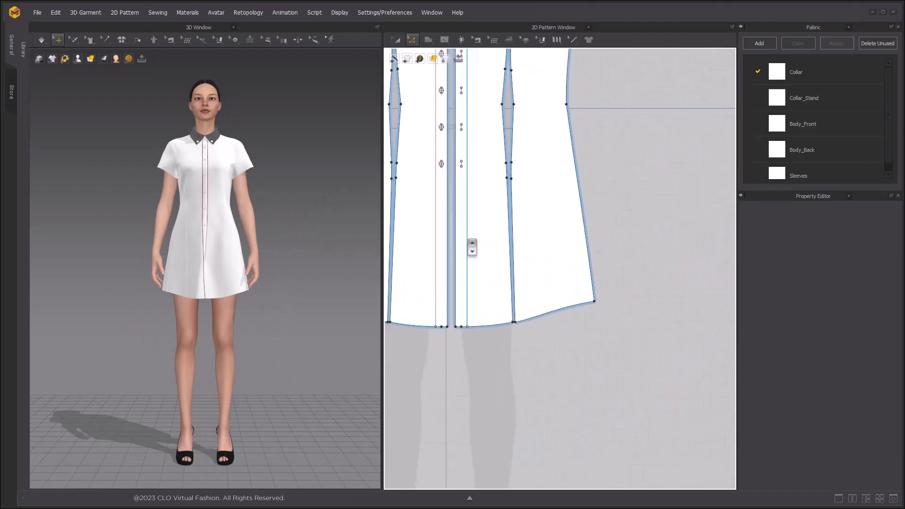
middle_drag(479, 241, 494, 256)
scroll(193, 207, up, 5)
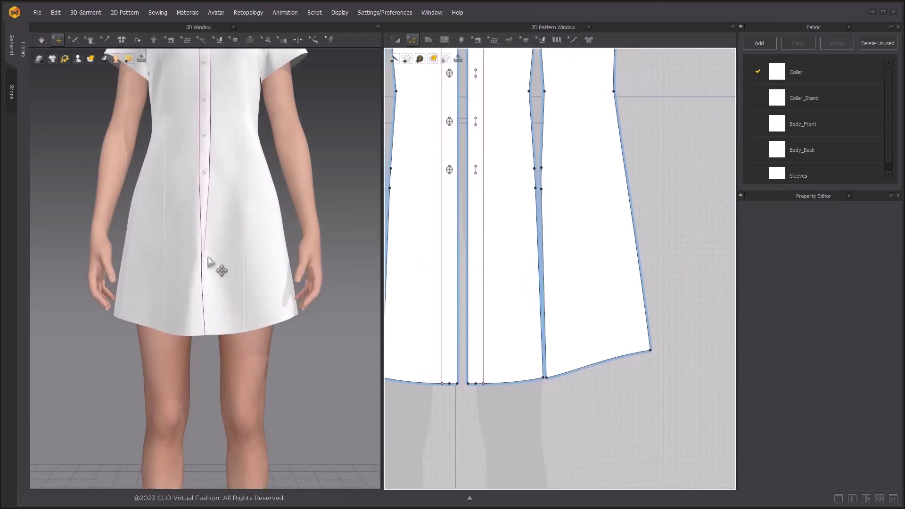
click(477, 39)
click(491, 61)
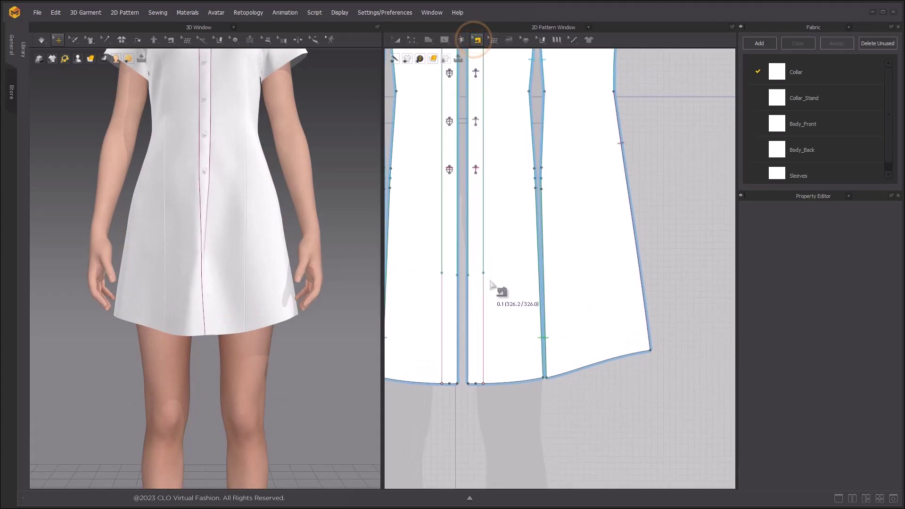
middle_drag(498, 293, 496, 250)
scroll(496, 250, up, 3)
click(483, 228)
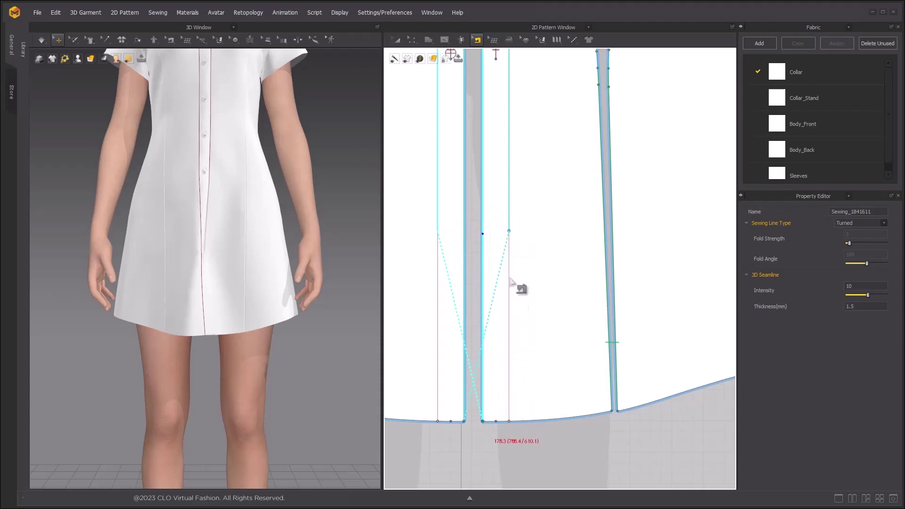
Step: Extend the sewing along the placket's inner line down to the hem and simulate the dress
click(512, 232)
click(510, 232)
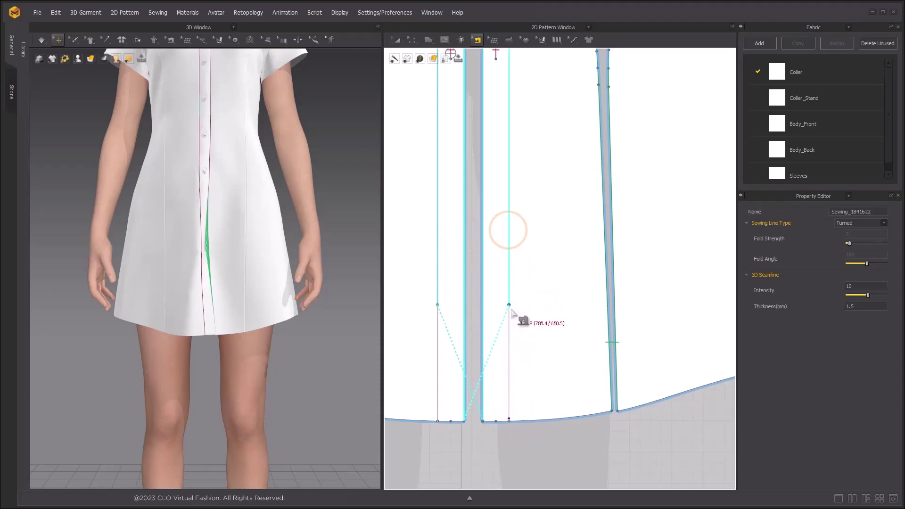
click(514, 427)
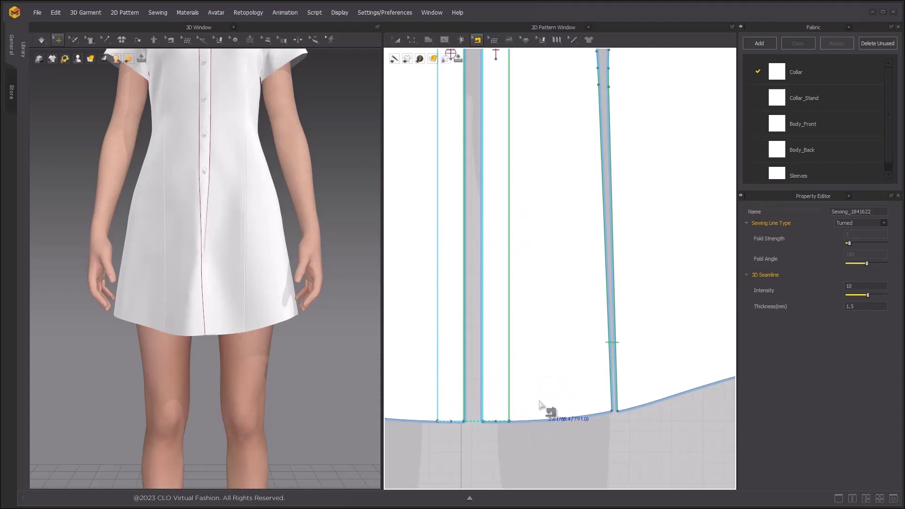
key(space)
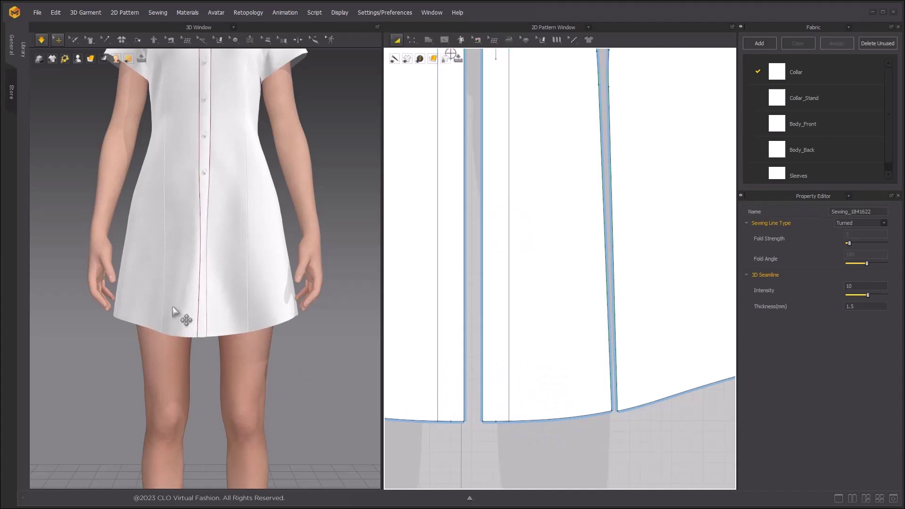
key(space)
Step: Delete the middle point of the sleeve hem to straighten the line and simulate the garment
scroll(222, 320, down, 5)
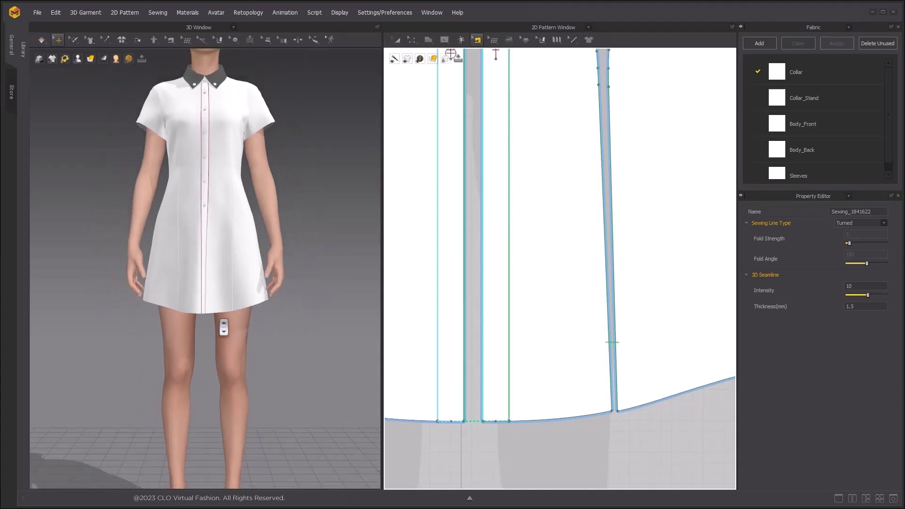
middle_drag(215, 280, 212, 332)
scroll(552, 207, down, 8)
scroll(552, 208, down, 3)
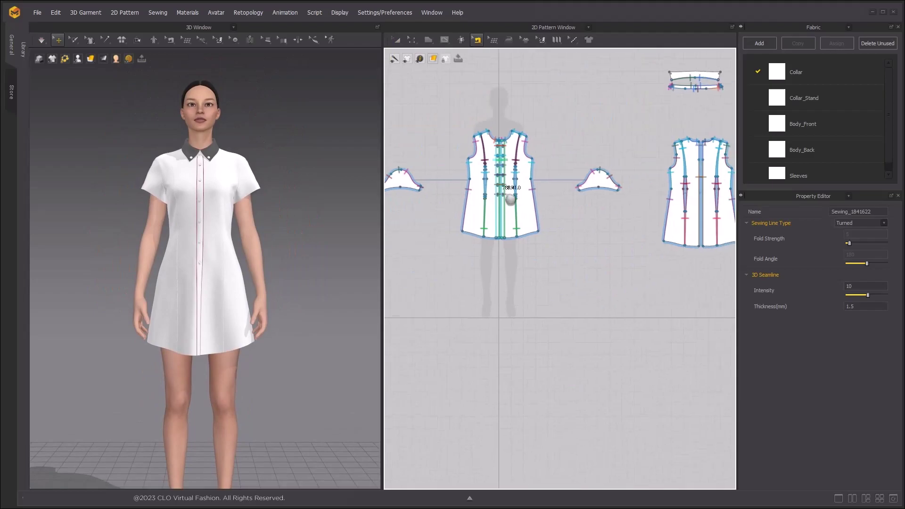
scroll(453, 231, down, 2)
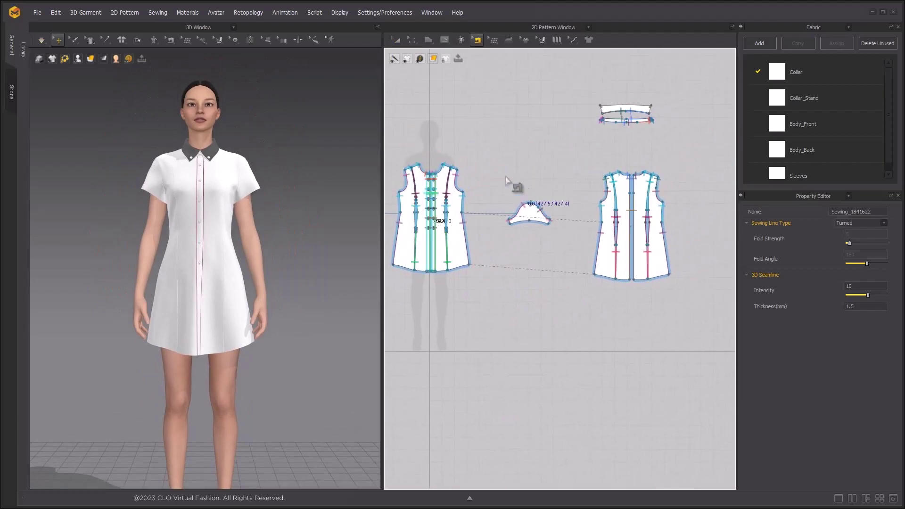
click(411, 39)
scroll(542, 203, up, 8)
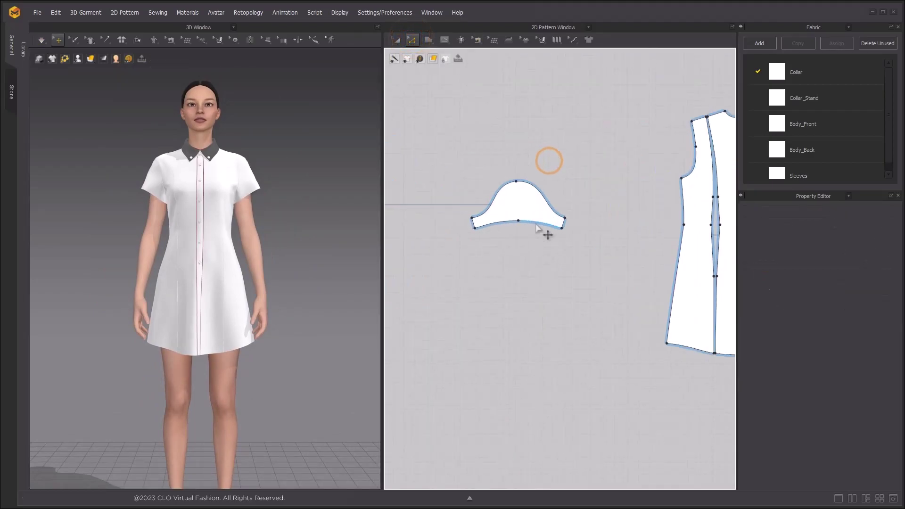
scroll(287, 243, up, 5)
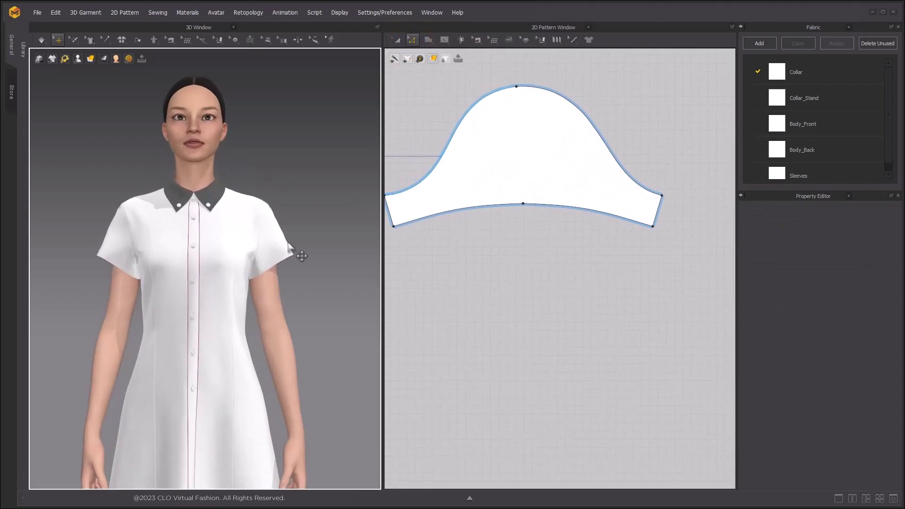
click(513, 175)
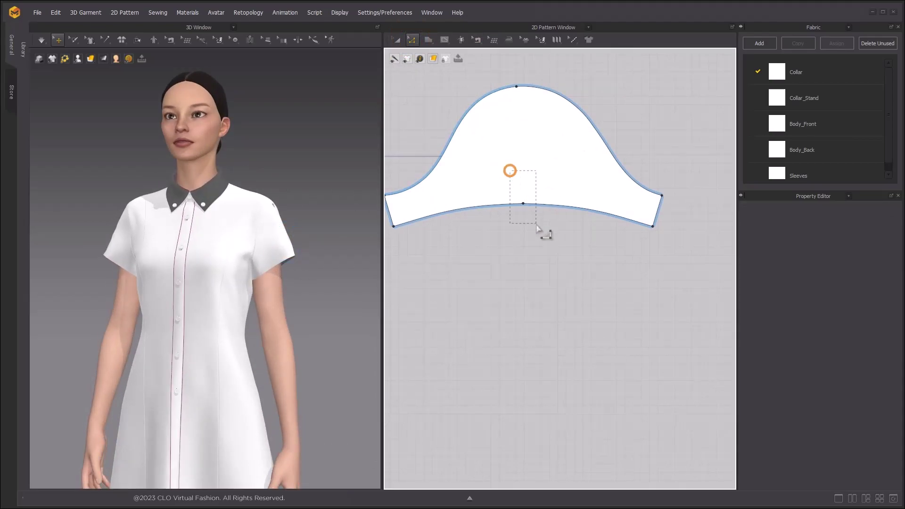
key(Delete)
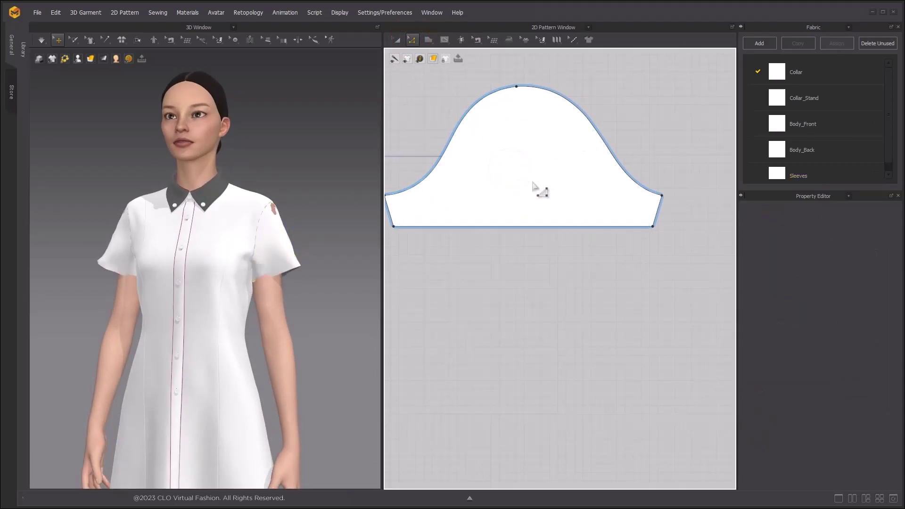
right_drag(230, 260, 265, 260)
key(space)
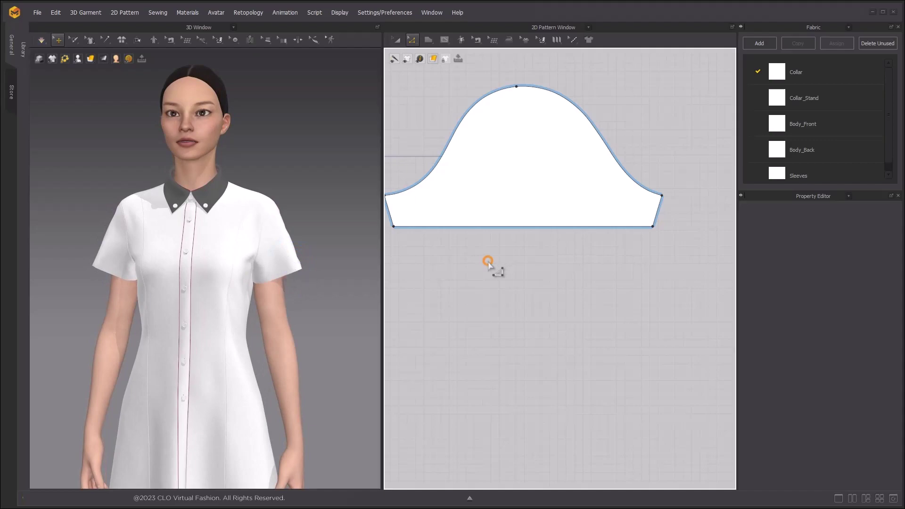
Step: Try to lengthen the sleeve by moving its hem down about 24 mm, and undo the move
scroll(488, 261, down, 2)
middle_drag(488, 261, 492, 216)
drag(498, 190, 497, 205)
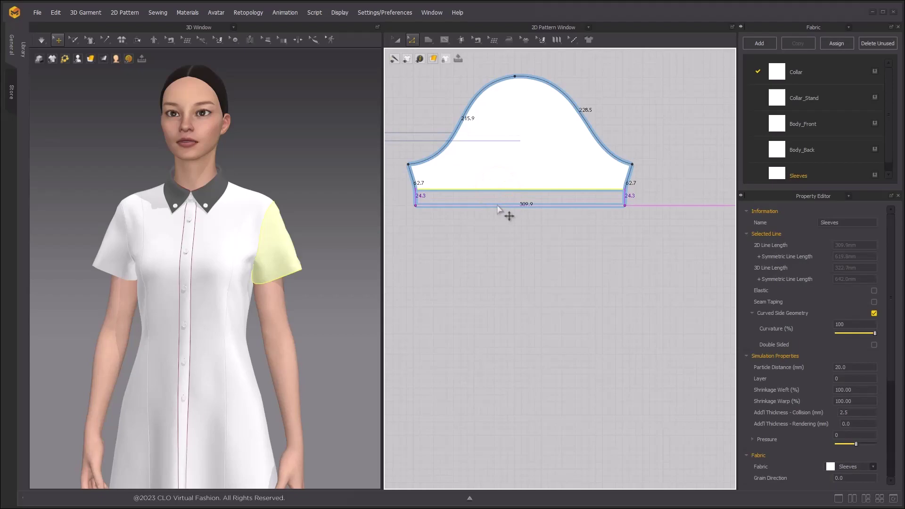
key(ctrl+z)
click(481, 204)
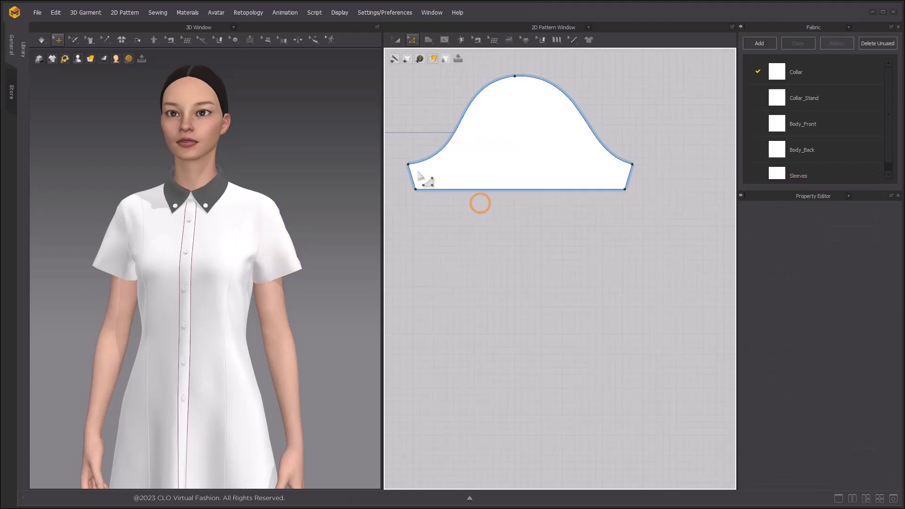
Step: Delete all curve points from both short side edges of the sleeve pattern
click(413, 179)
right_click(413, 179)
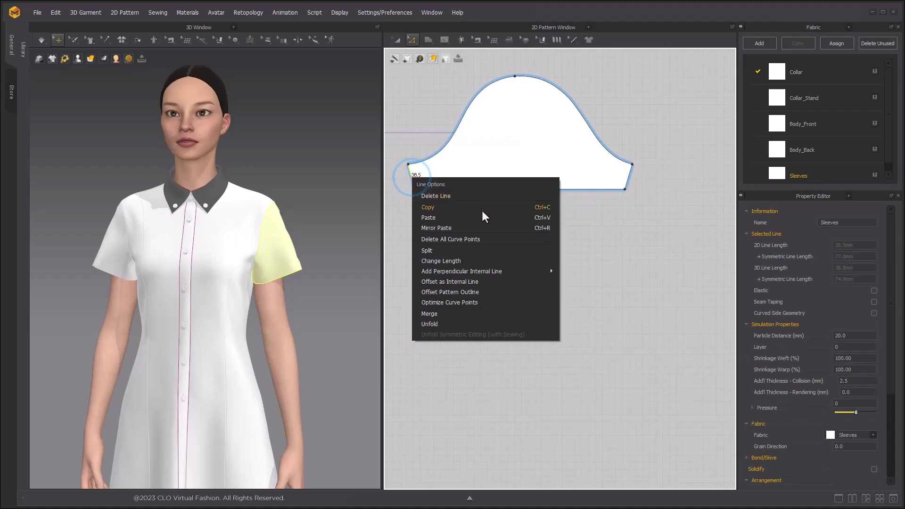
click(452, 238)
click(598, 224)
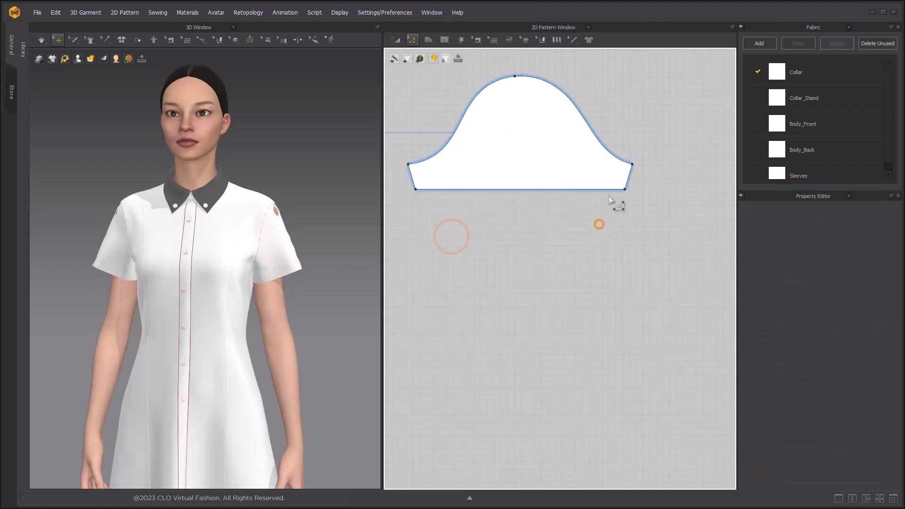
click(628, 175)
right_click(629, 176)
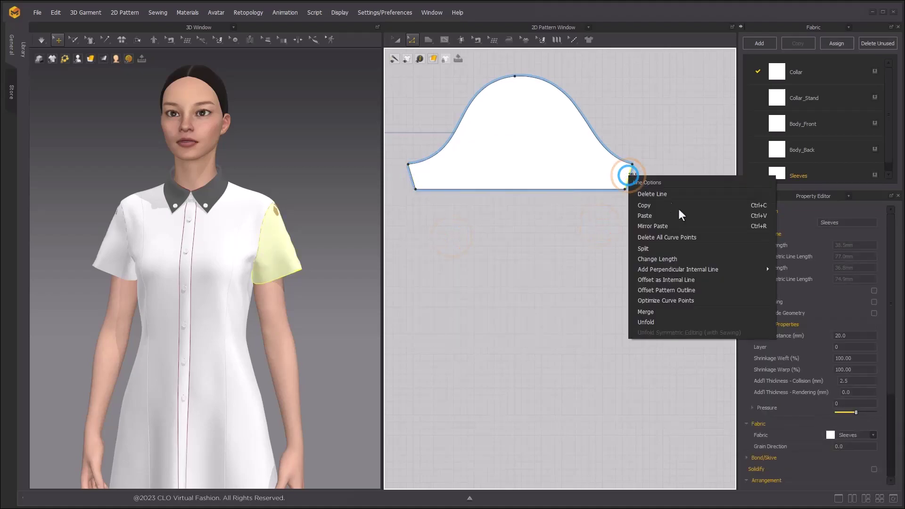
click(657, 237)
click(582, 239)
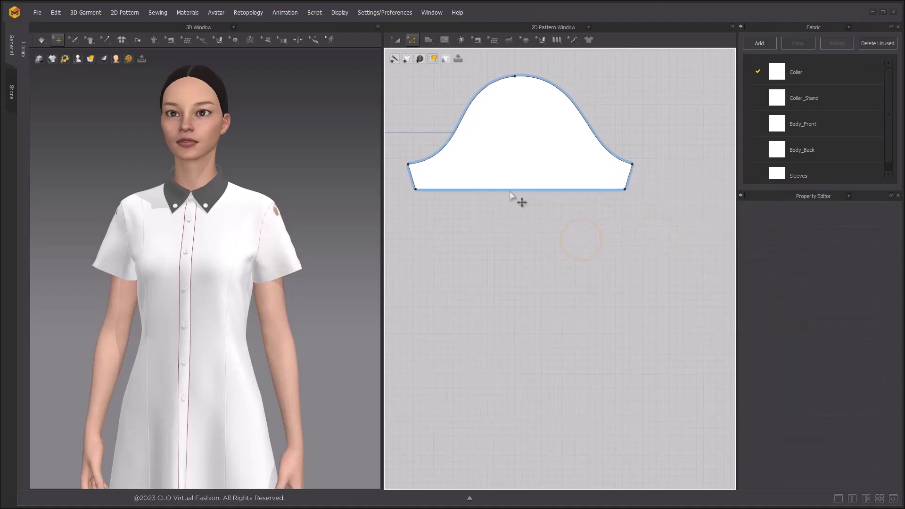
Step: Lengthen the sleeve by moving its hem line straight down and simulate the garment
drag(512, 190, 511, 208)
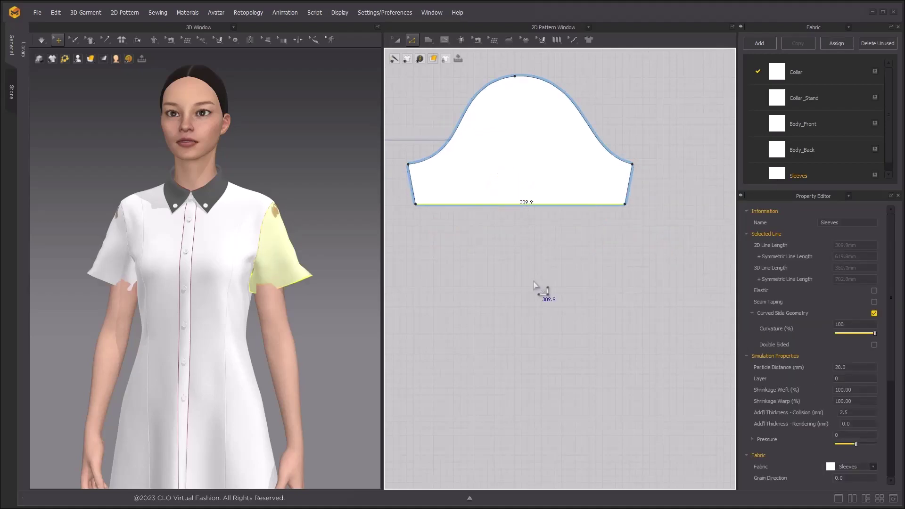
click(533, 280)
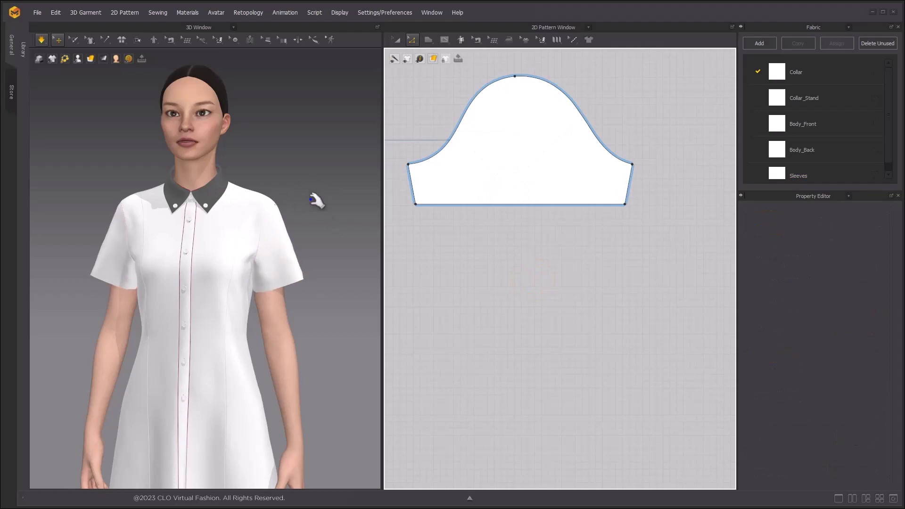
key(space)
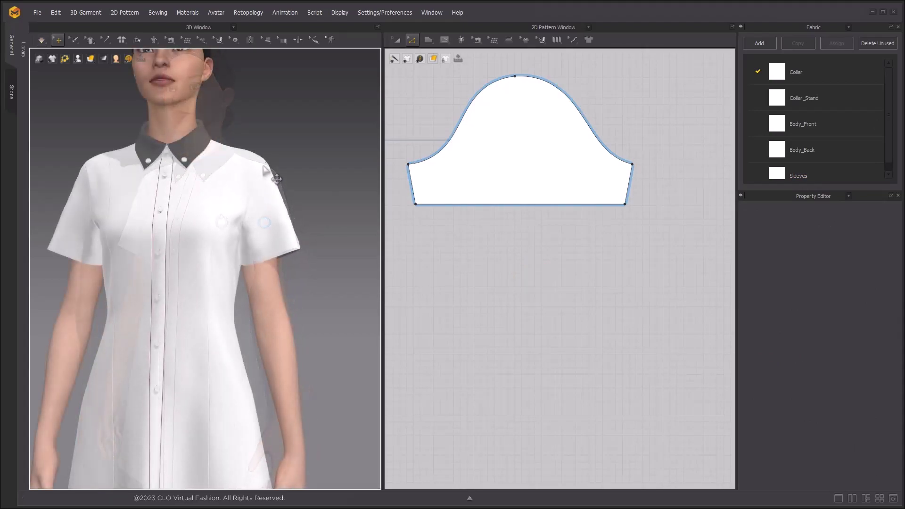
Step: Slash the sleeve from the cap's top point straight down to the hem and rotate both halves inward to narrow the hem
click(412, 41)
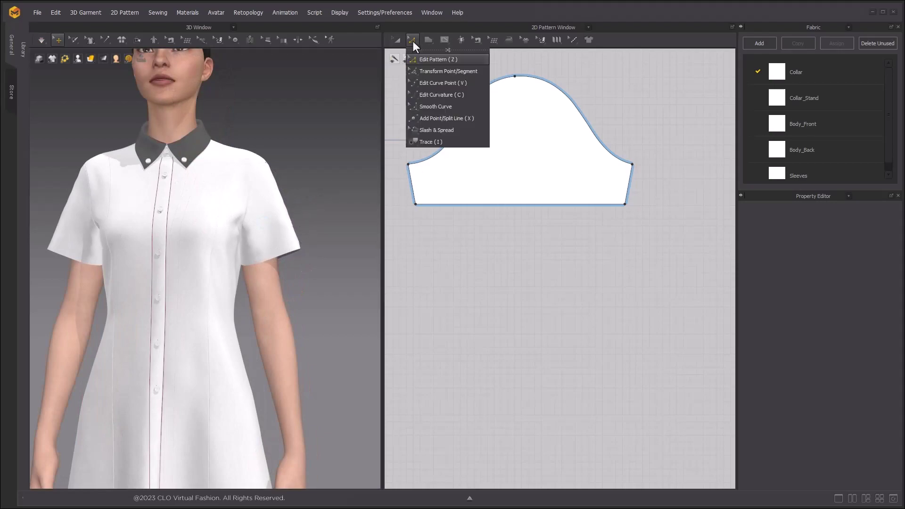
click(425, 130)
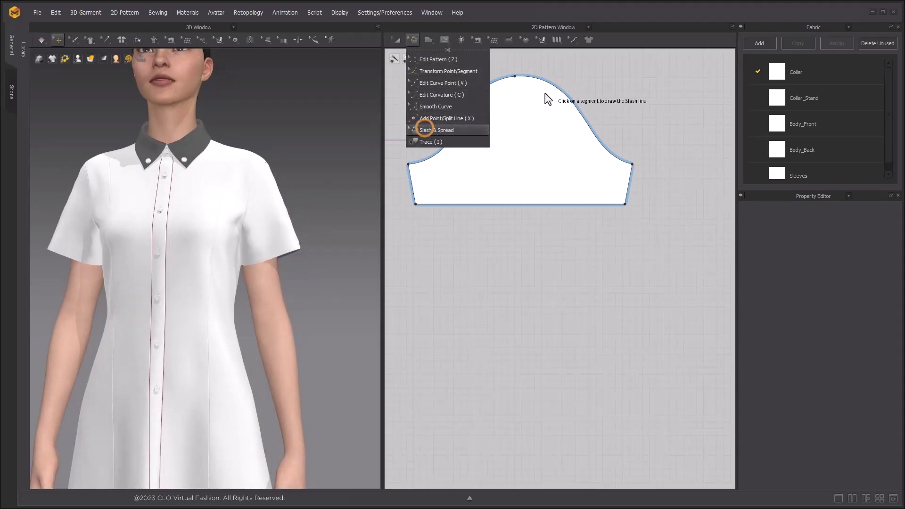
click(515, 77)
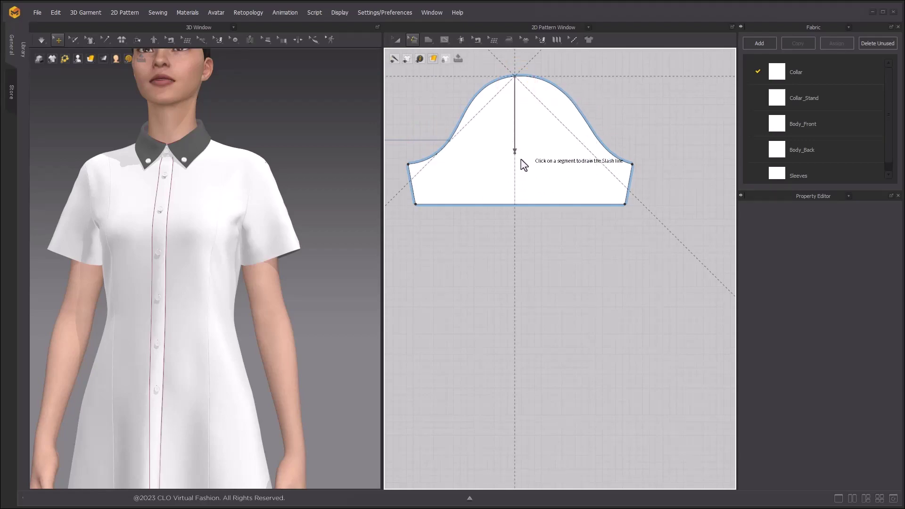
key(shift)
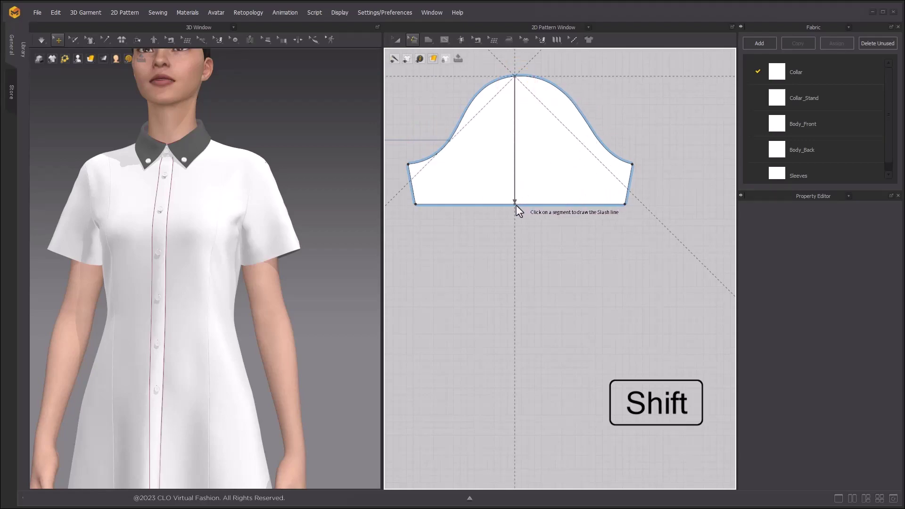
click(515, 204)
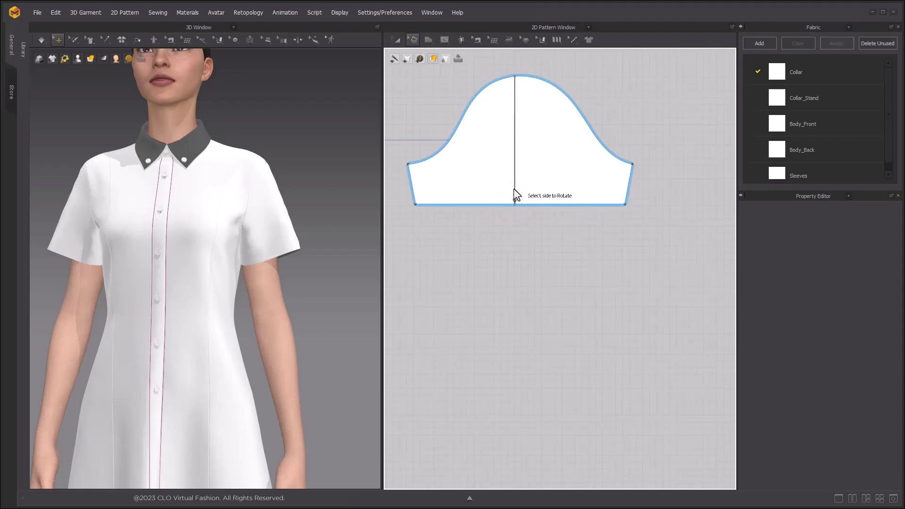
click(514, 190)
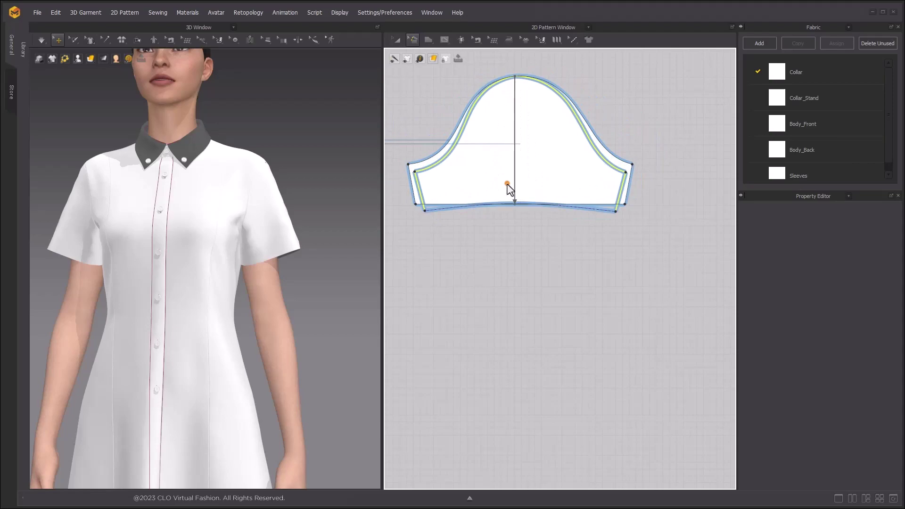
click(507, 184)
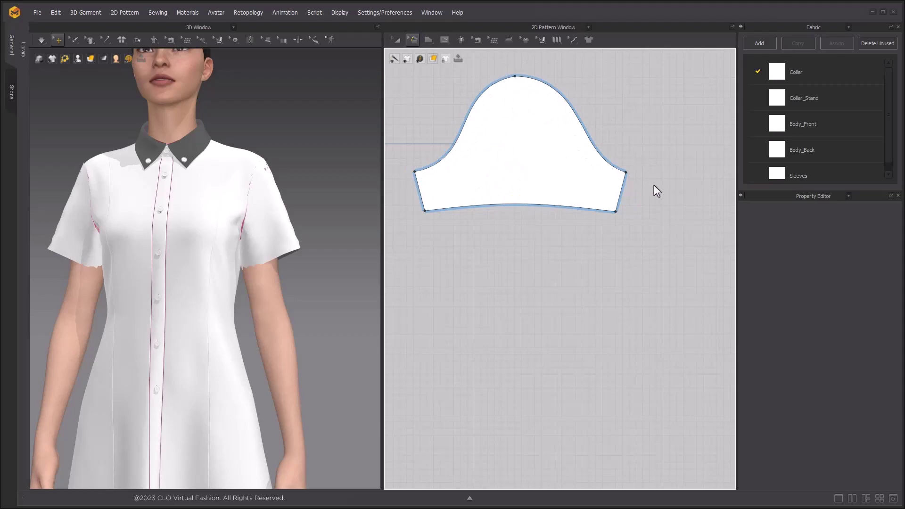
Step: Simulate the garment with the narrowed sleeves and pull on the sleeve to settle the fabric
click(398, 39)
click(522, 247)
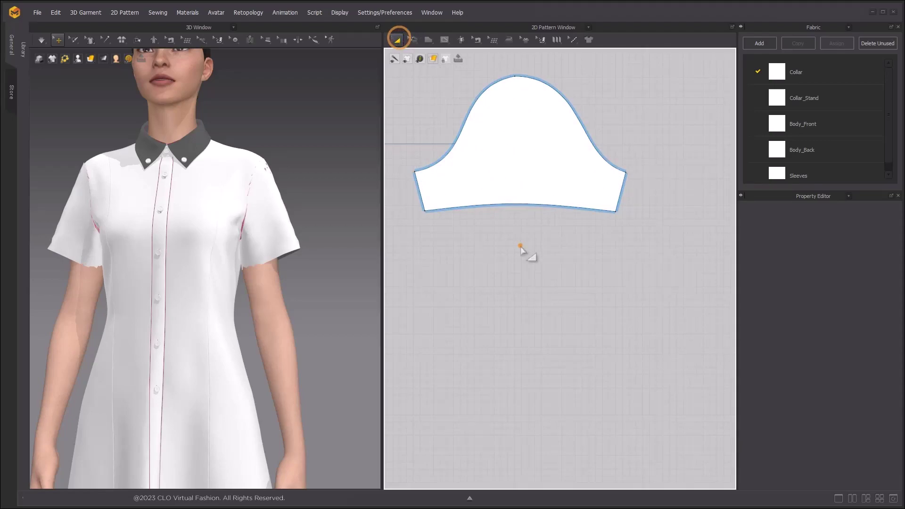
key(space)
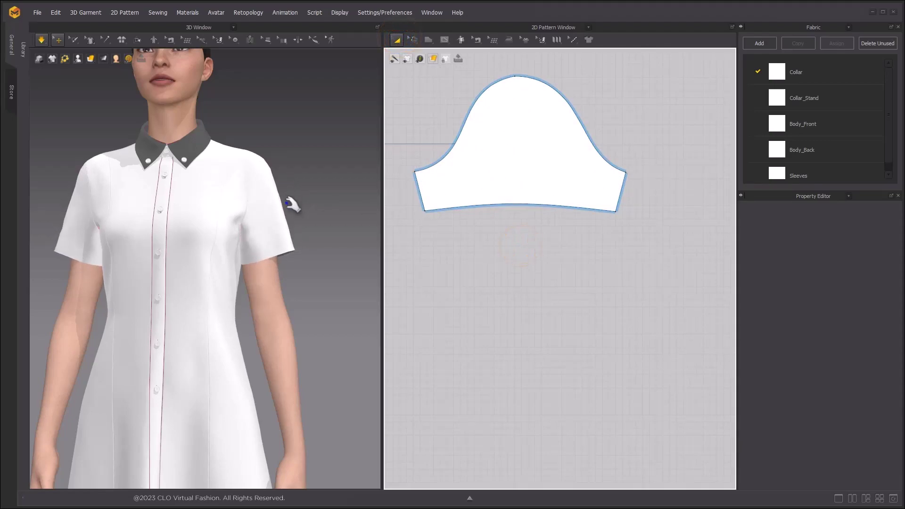
click(284, 220)
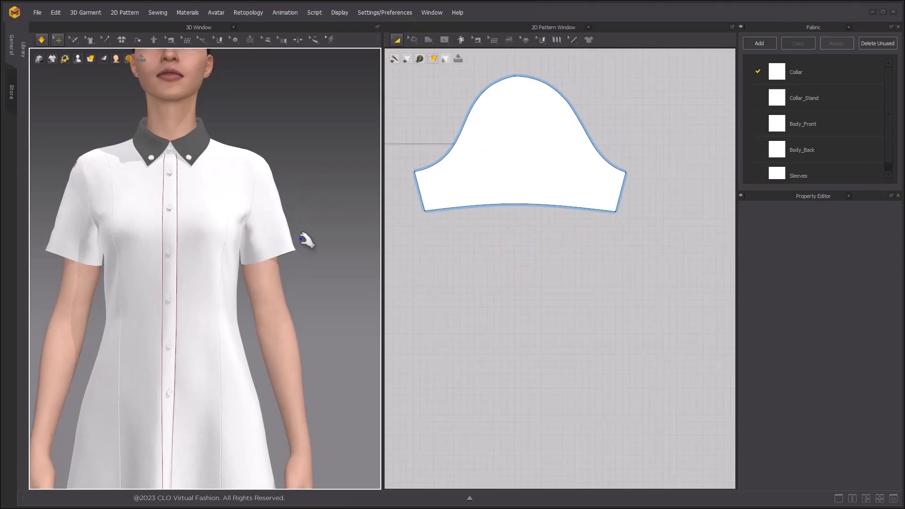
right_drag(301, 239, 283, 234)
click(283, 233)
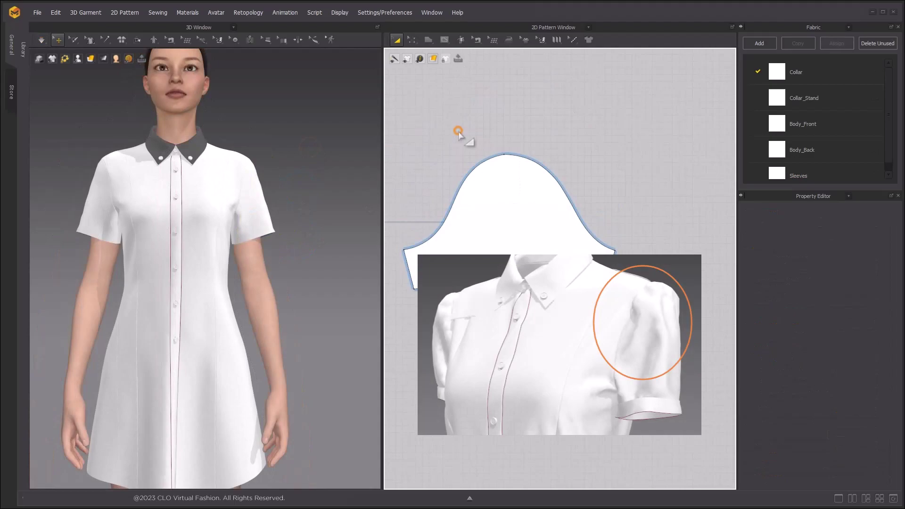
Step: Slash the sleeve from the middle of the hem to the cap's top point and spread both halves to widen the cap
middle_drag(458, 131, 472, 94)
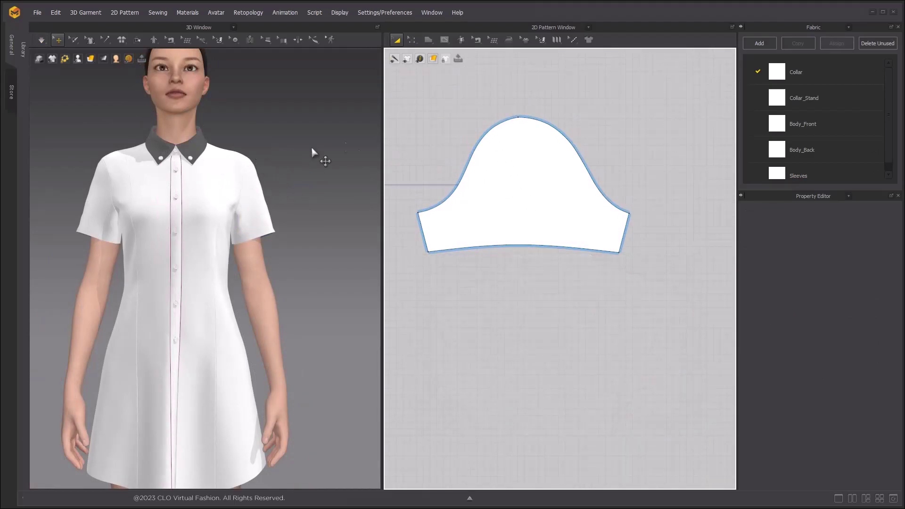
click(407, 39)
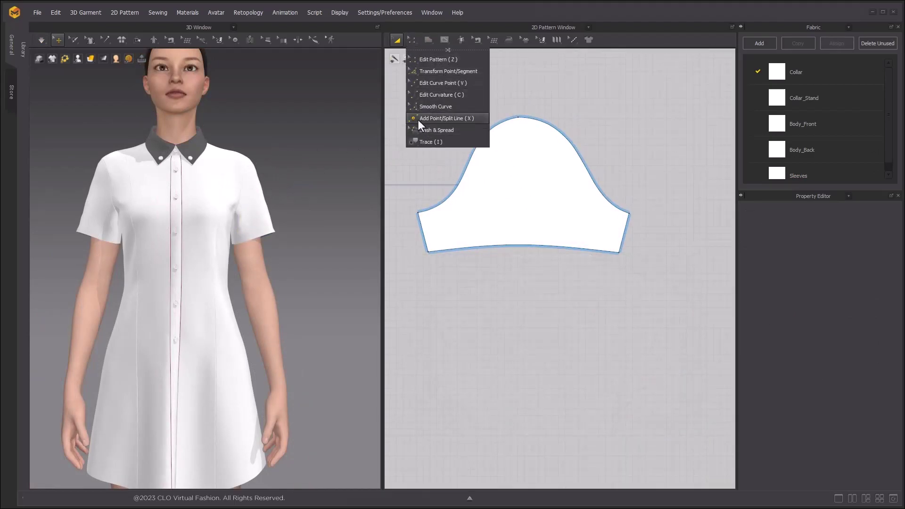
click(461, 130)
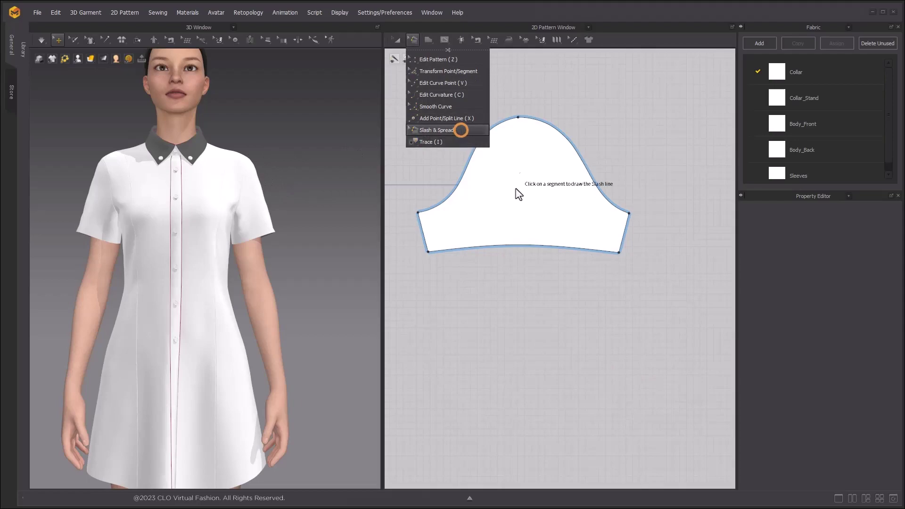
click(527, 246)
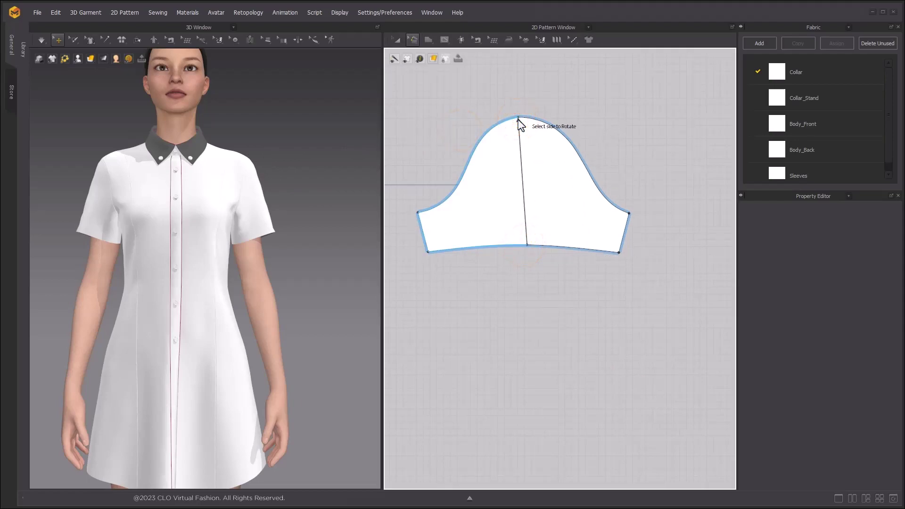
click(517, 130)
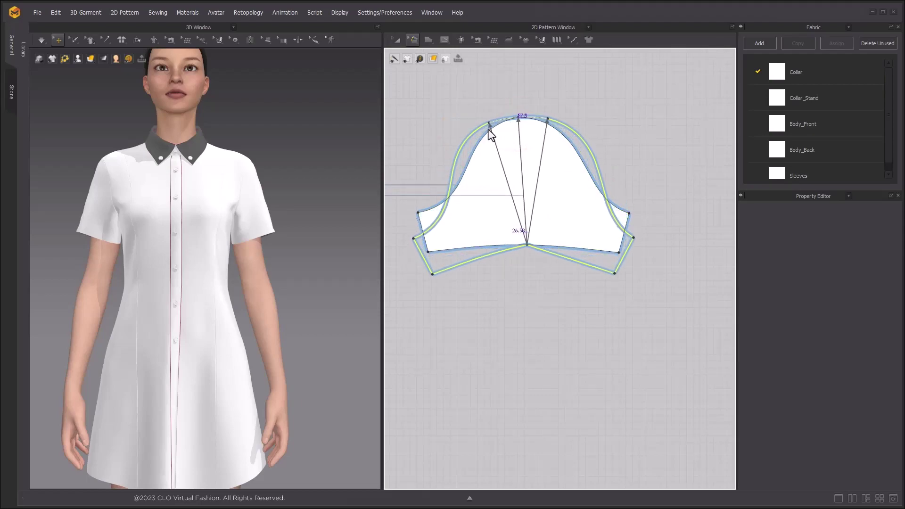
mouse_move(493, 135)
mouse_down()
mouse_move(508, 133)
mouse_move(503, 125)
mouse_up()
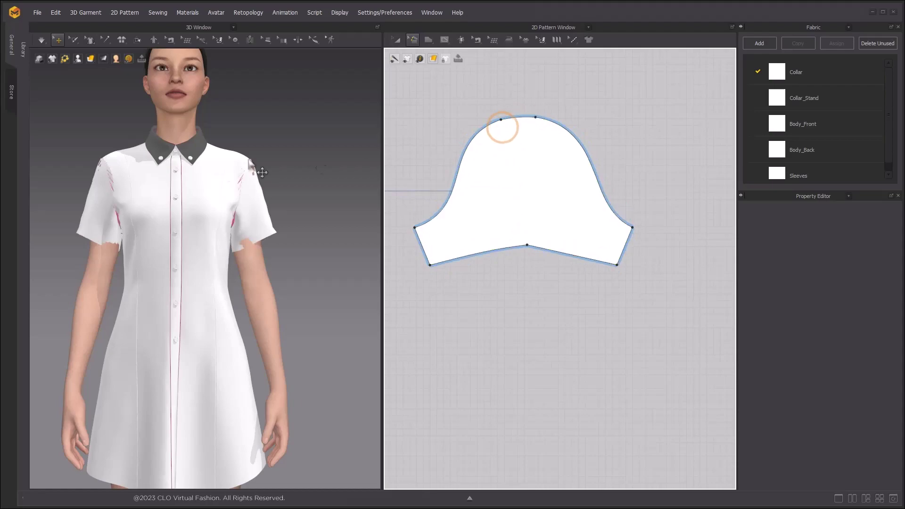
Step: Simulate the garment with the widened sleeve cap and examine the shoulder up close
scroll(281, 167, up, 3)
right_drag(246, 168, 212, 165)
scroll(261, 171, up, 2)
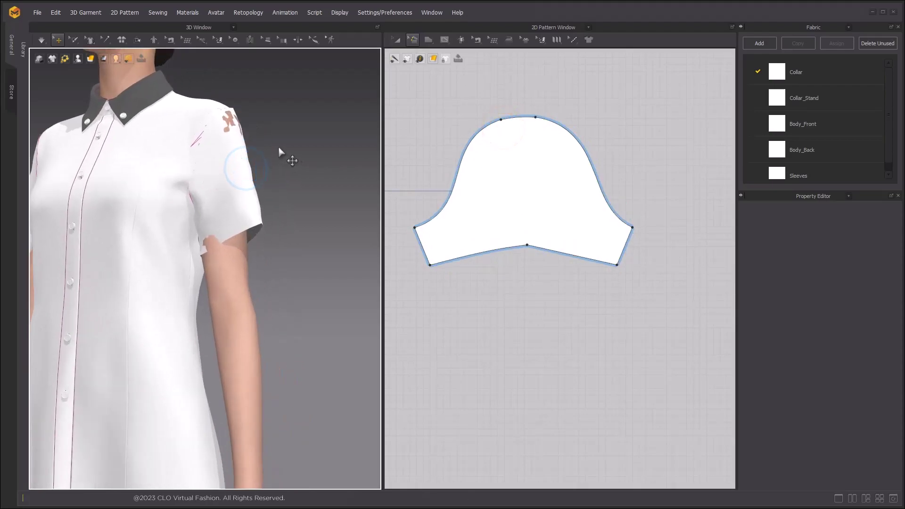
key(space)
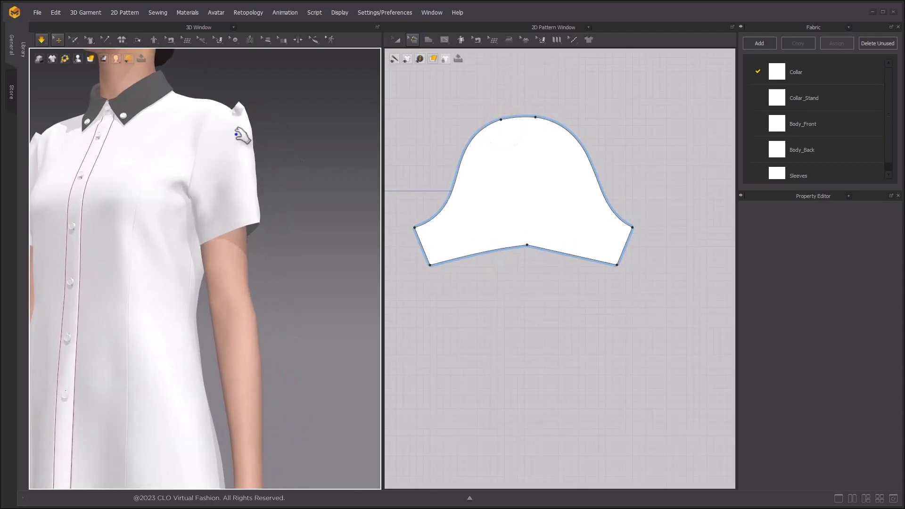
scroll(400, 160, down, 2)
scroll(302, 142, down, 2)
right_drag(290, 140, 338, 156)
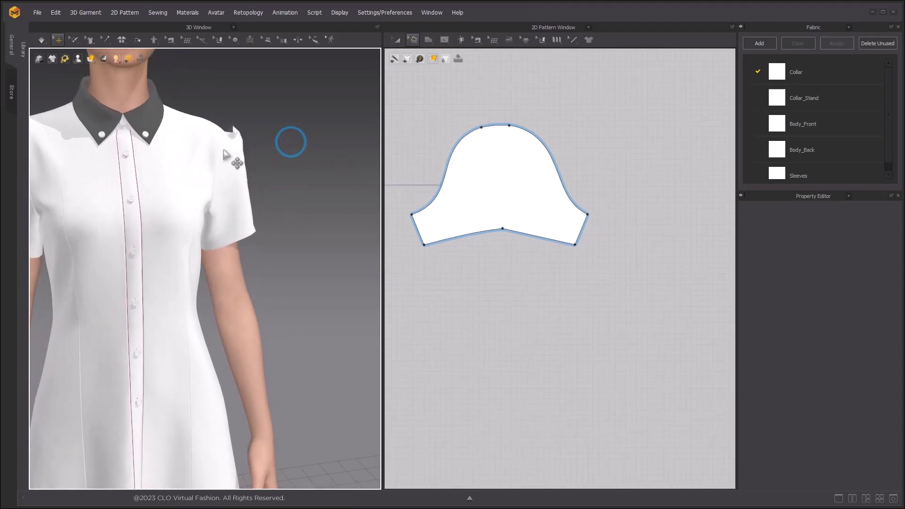
right_drag(266, 132, 264, 132)
Step: Delete the existing sewing lines along the front and back of the sleeve cap with Edit Sewing
middle_drag(497, 158, 542, 153)
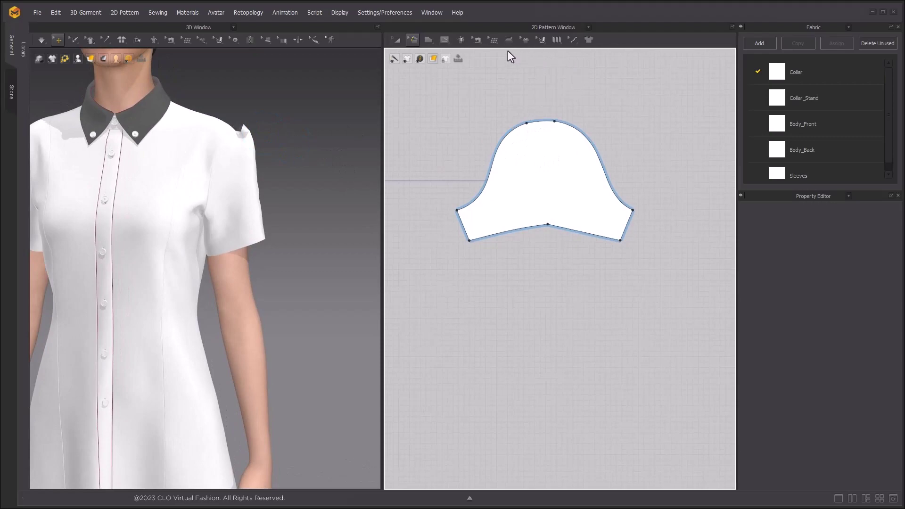
click(477, 44)
click(481, 59)
click(610, 95)
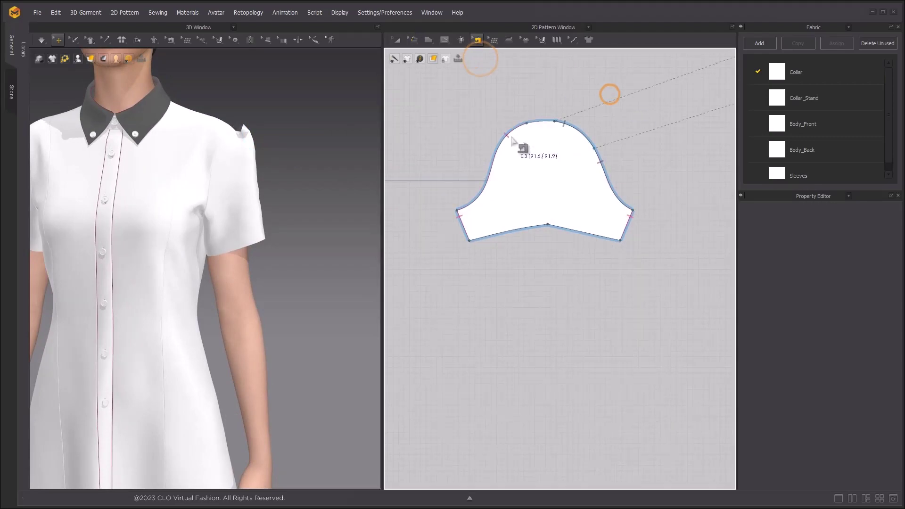
click(509, 134)
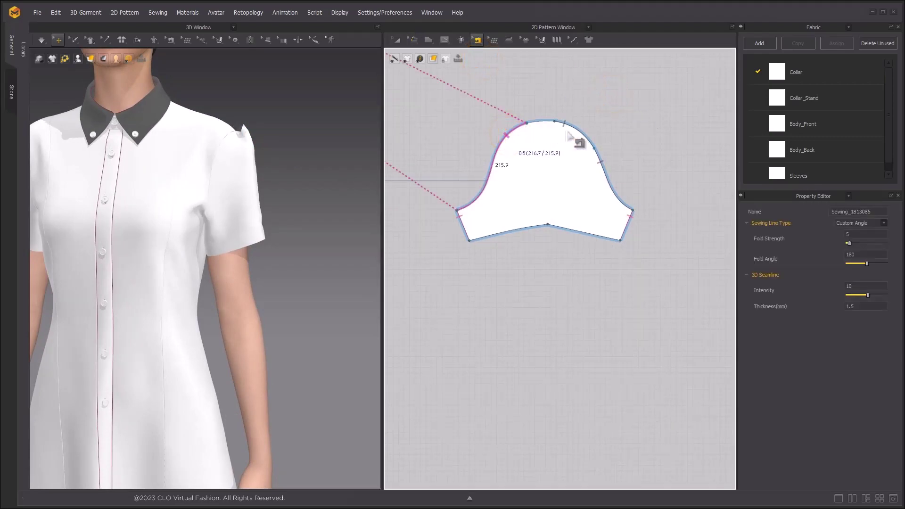
click(577, 126)
click(603, 169)
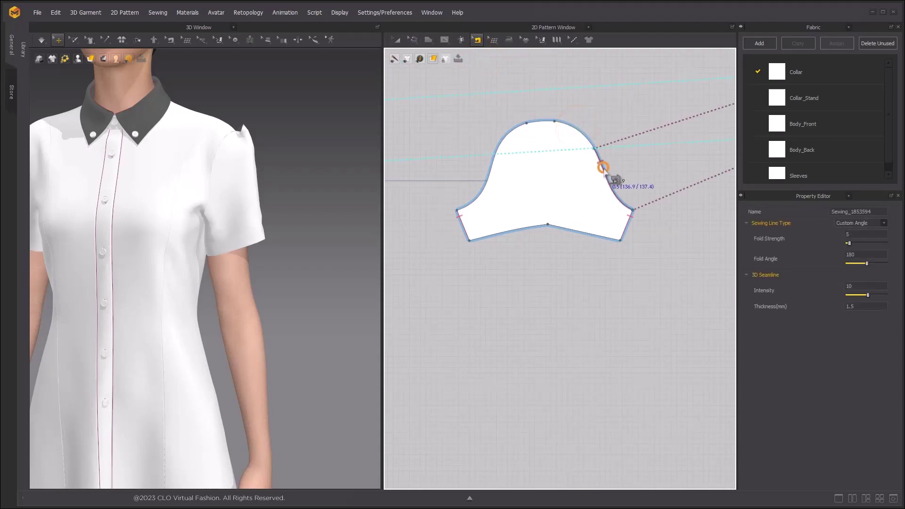
Step: Draw a Free Sewing segment about 156.6 mm long on the front side panel, from the underarm corner up the armhole
scroll(561, 129, down, 5)
scroll(509, 142, up, 4)
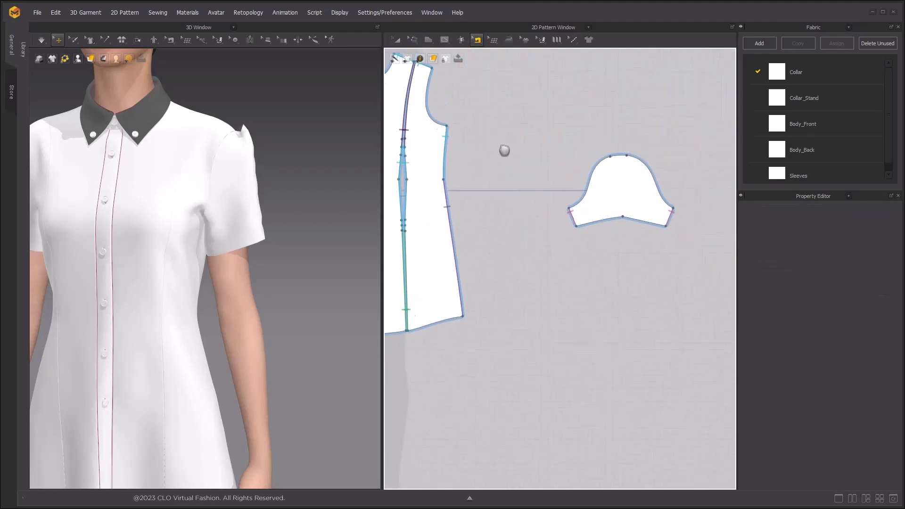
click(474, 42)
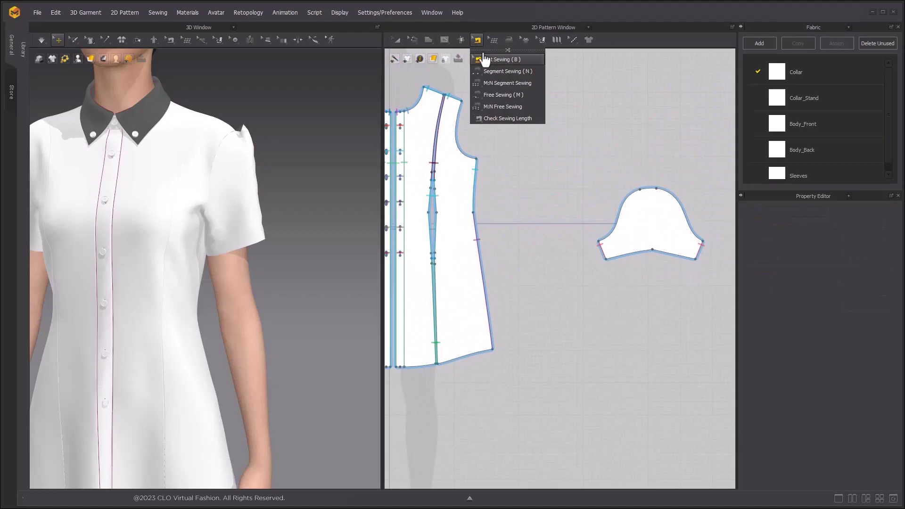
click(506, 96)
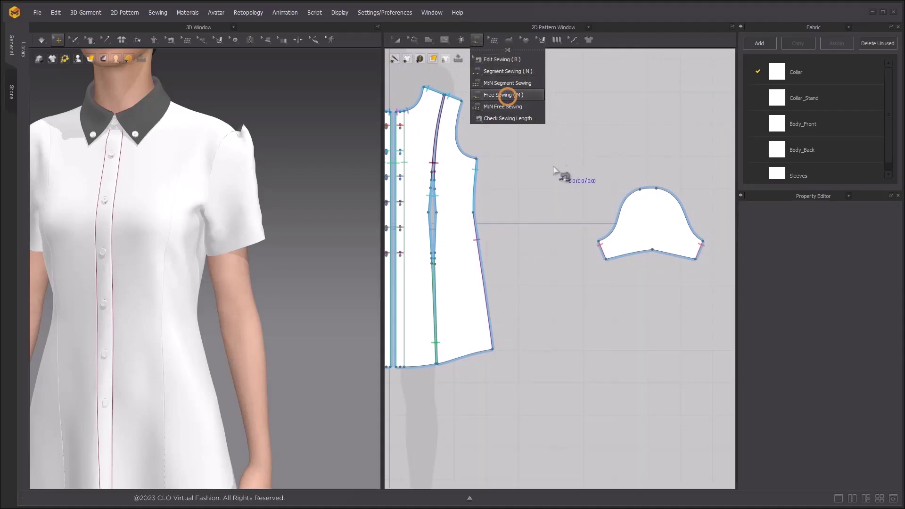
scroll(489, 168, up, 3)
right_drag(489, 168, 508, 201)
scroll(204, 185, up, 4)
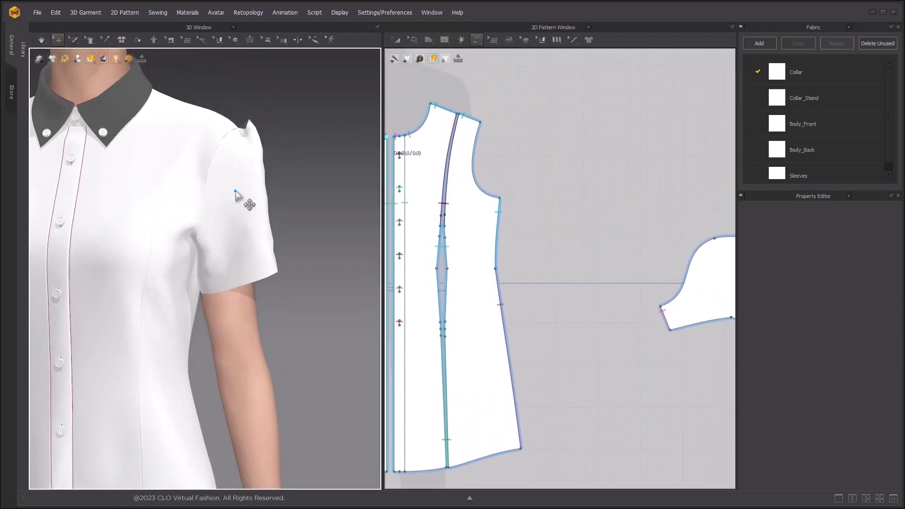
click(203, 156)
right_drag(245, 153, 208, 146)
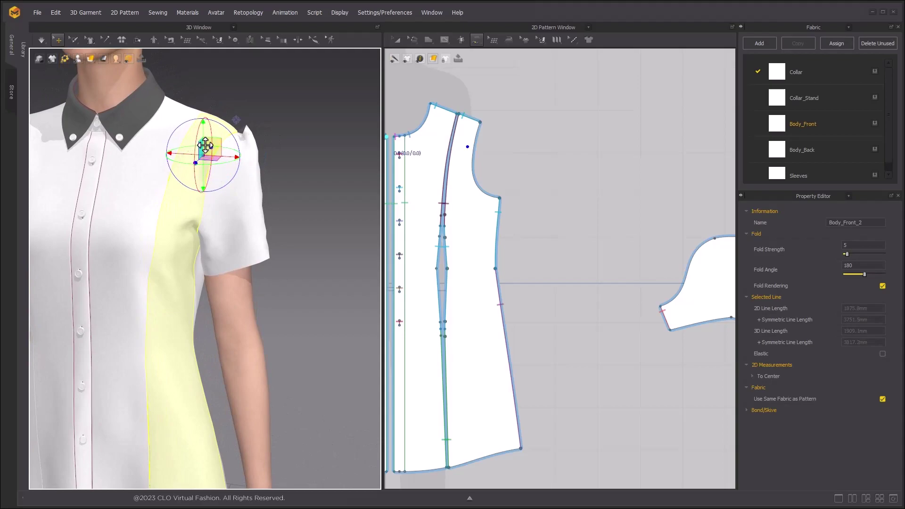
scroll(466, 164, up, 3)
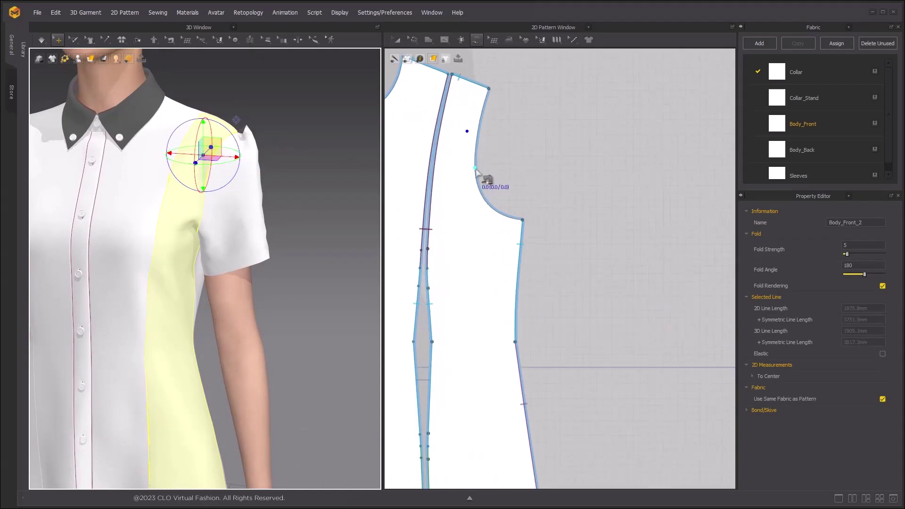
click(478, 195)
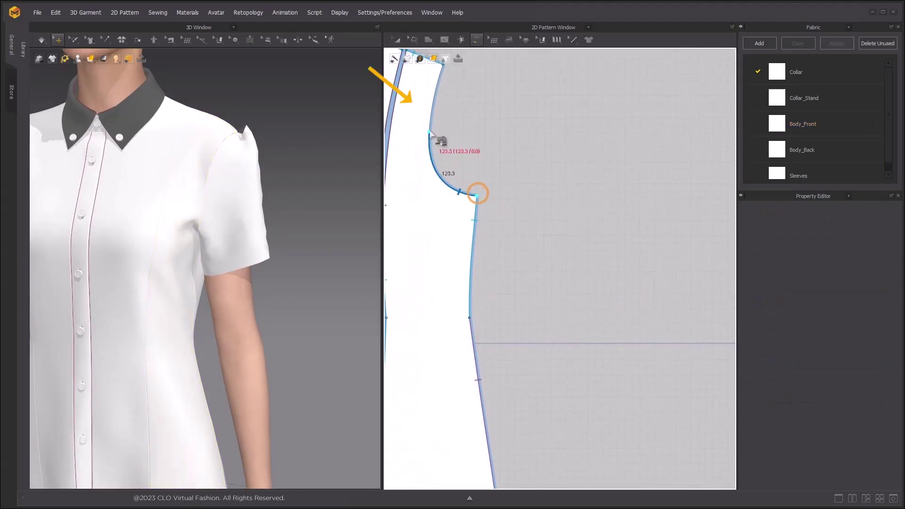
Step: Sew the armhole segment to the sleeve cap, from the front underarm corner 156.6 mm up the curve
scroll(592, 196, down, 5)
scroll(643, 208, up, 5)
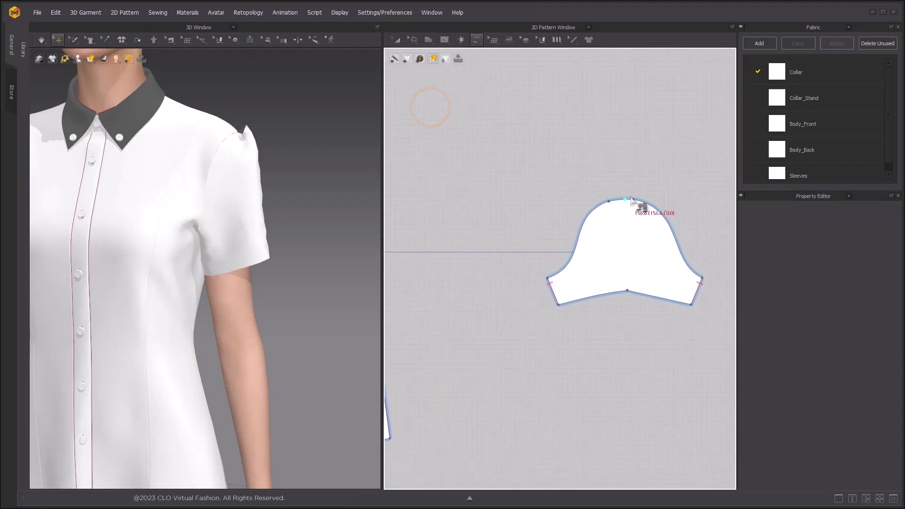
click(550, 276)
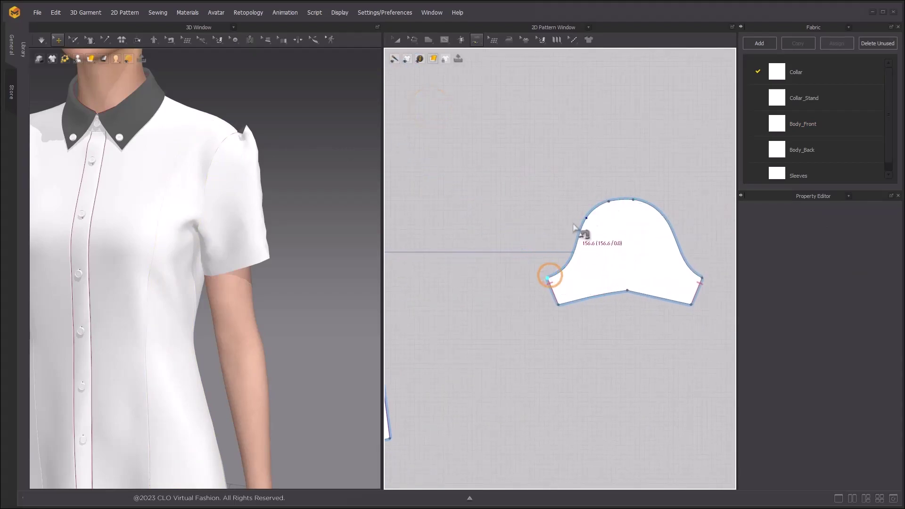
click(585, 219)
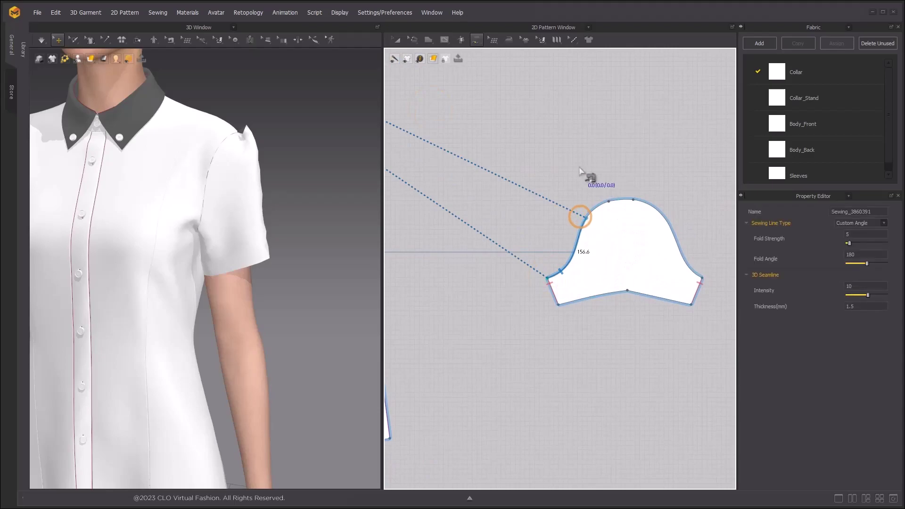
Step: Free-sew the back bodice's lower armhole, from underarm to notch, to the lower back curve of the sleeve cap
scroll(586, 178, down, 5)
right_drag(301, 159, 265, 166)
click(264, 157)
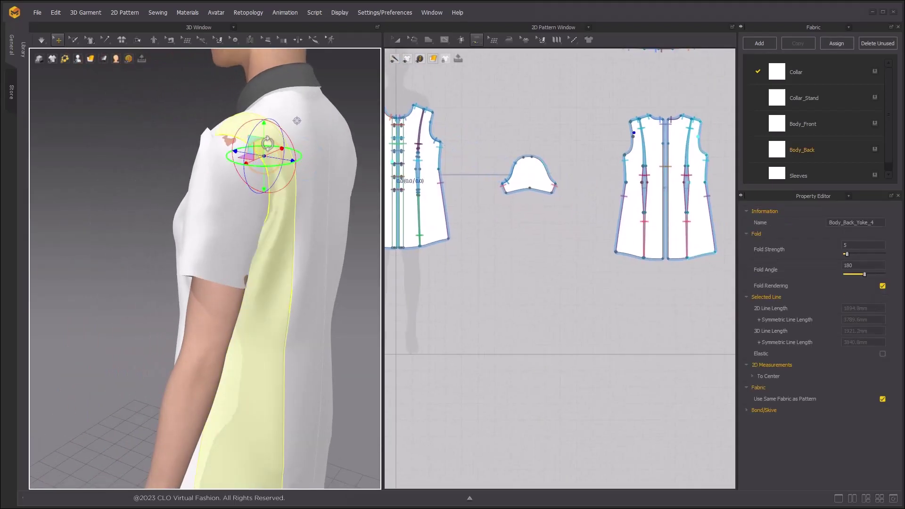
scroll(630, 179, up, 5)
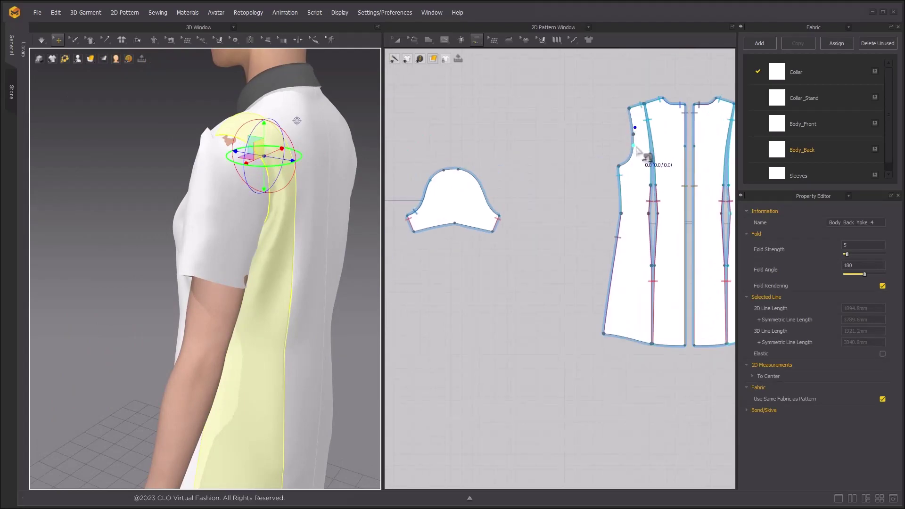
click(610, 171)
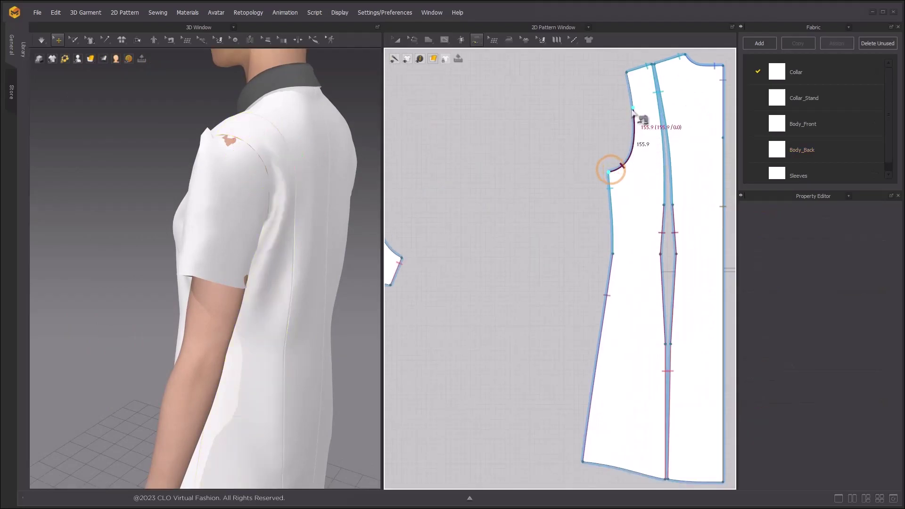
click(631, 104)
scroll(556, 175, down, 2)
middle_drag(440, 229, 579, 227)
click(572, 237)
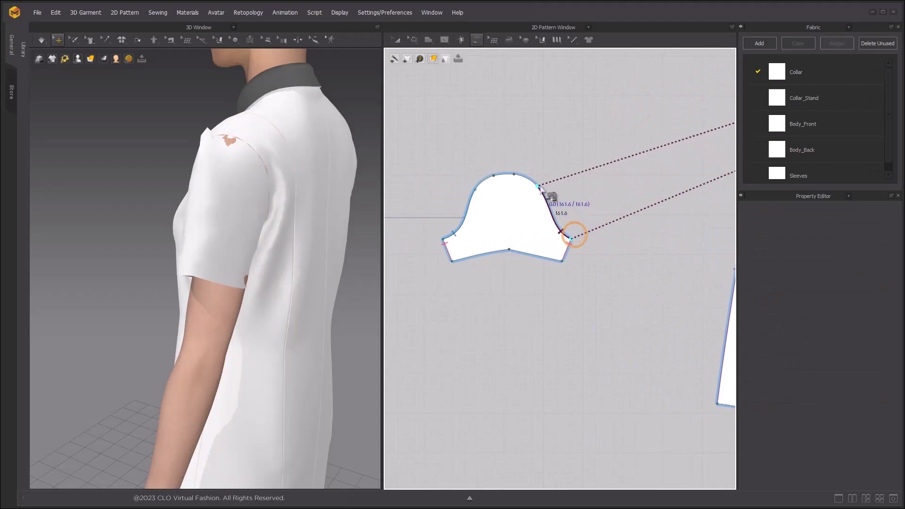
click(539, 185)
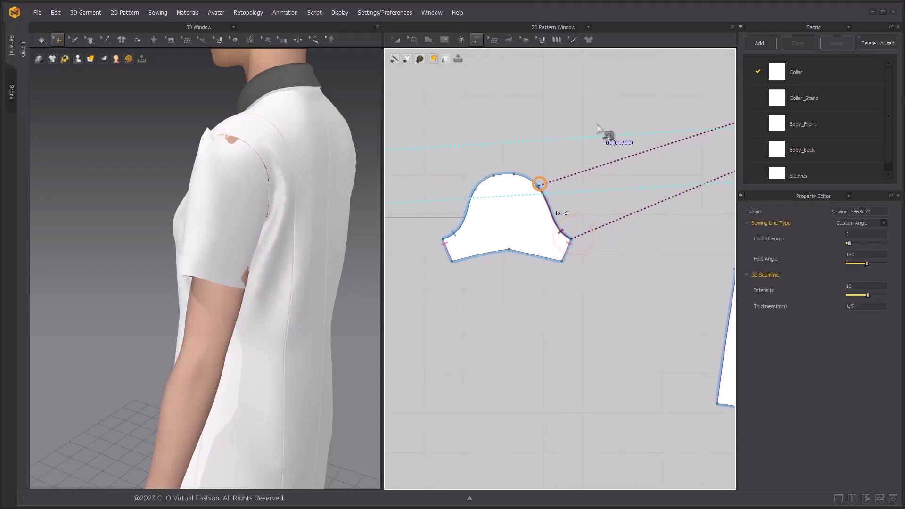
Step: Sew the remaining 177.6 mm top of the sleeve cap to the front and back upper armhole segments as one 1:N seam
click(478, 190)
click(539, 186)
scroll(513, 160, down, 2)
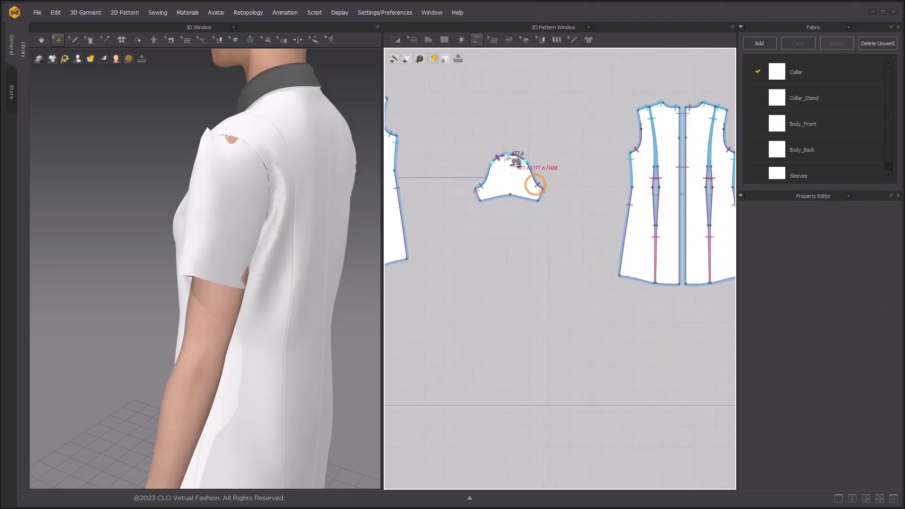
scroll(514, 162, down, 2)
scroll(510, 146, up, 4)
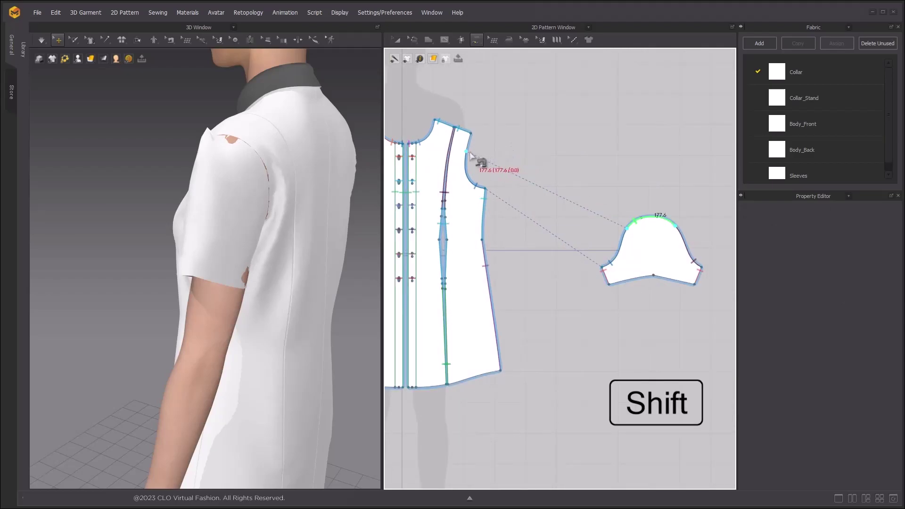
shift+click(469, 151)
shift+scroll(473, 136, down, 2)
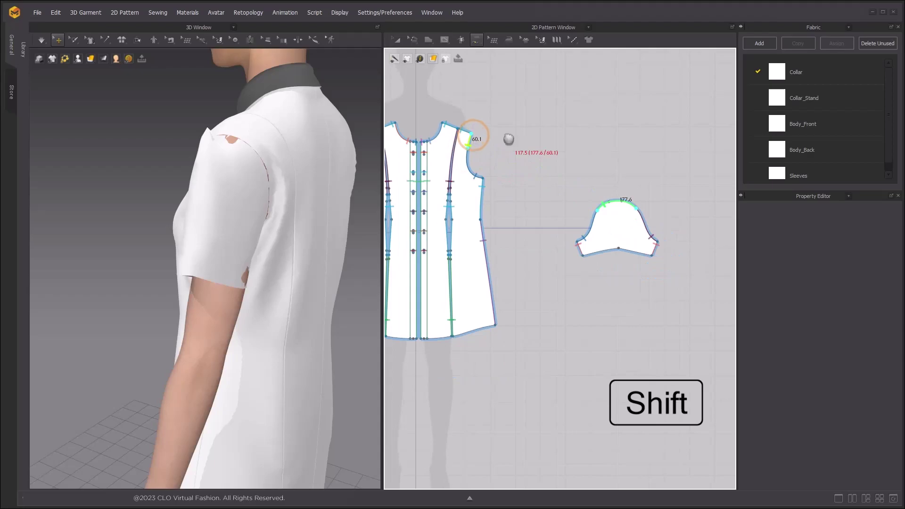
shift+middle_drag(610, 134, 467, 121)
shift+scroll(506, 124, up, 2)
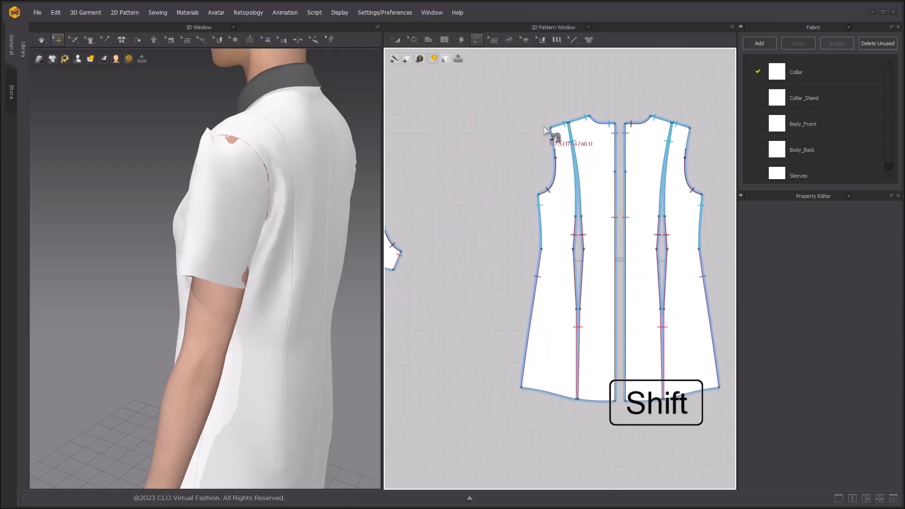
shift+click(562, 150)
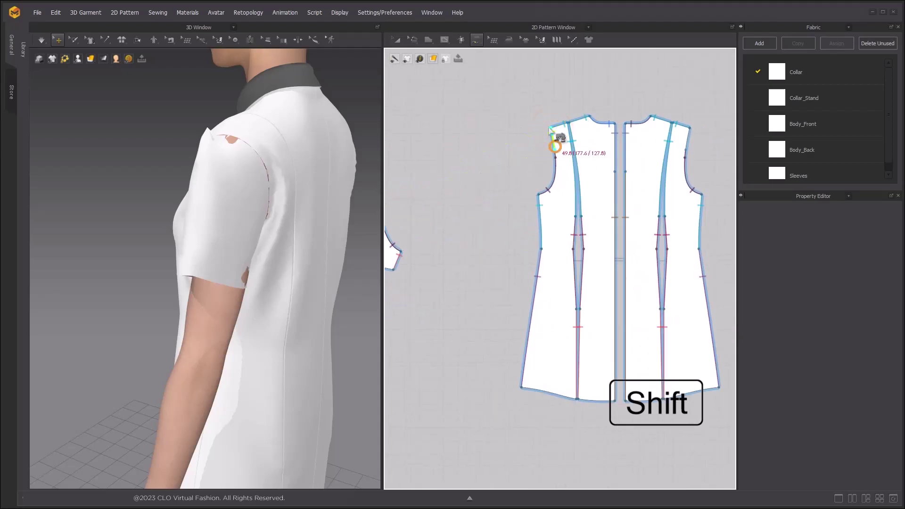
Step: Simulate the garment to close the new armhole seams and check the sleeve from the front and side
right_drag(256, 168, 370, 177)
key(space)
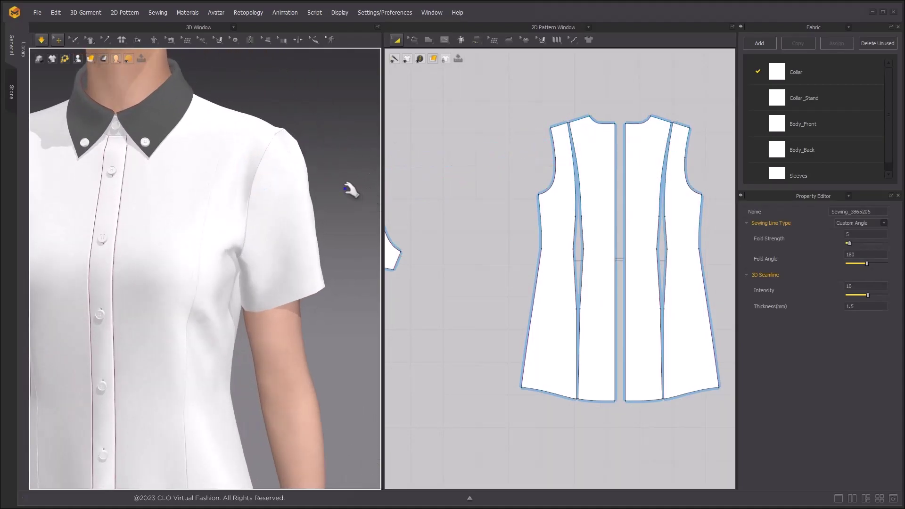
right_drag(294, 167, 235, 164)
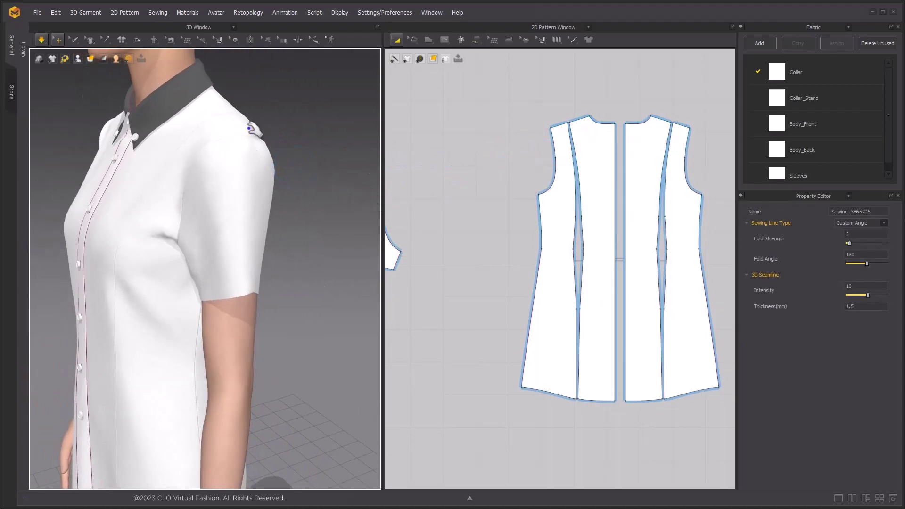
right_drag(289, 156, 315, 150)
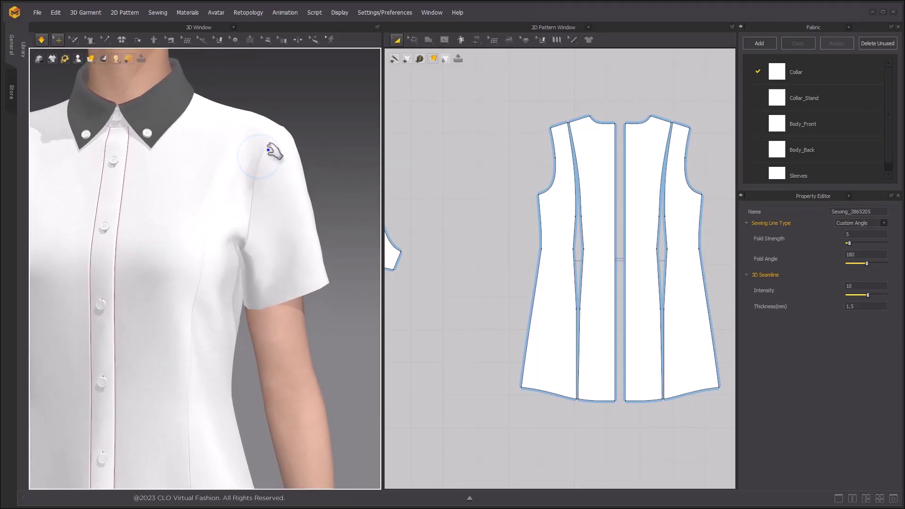
key(space)
scroll(314, 159, down, 2)
Step: Select both sleeve patterns and set their particle distance to 10 mm
click(397, 42)
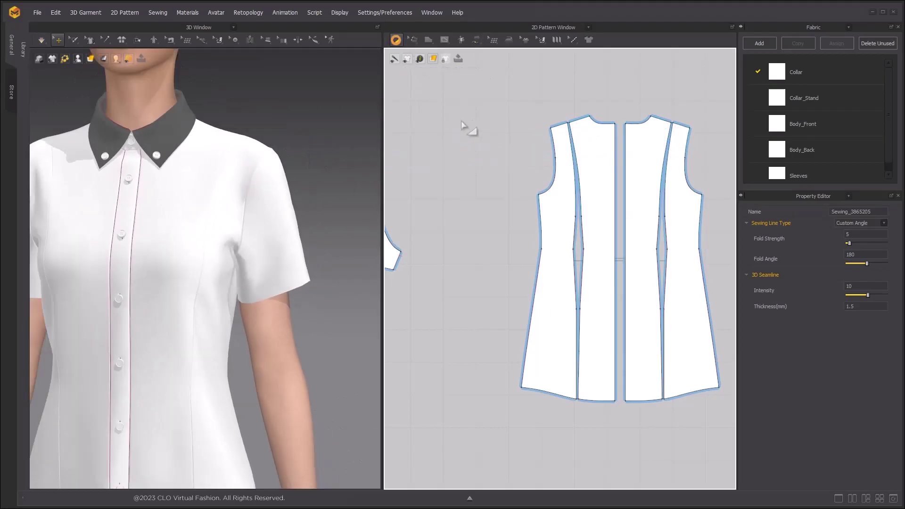
scroll(482, 147, down, 5)
middle_drag(483, 168, 603, 155)
right_drag(249, 182, 202, 184)
click(558, 176)
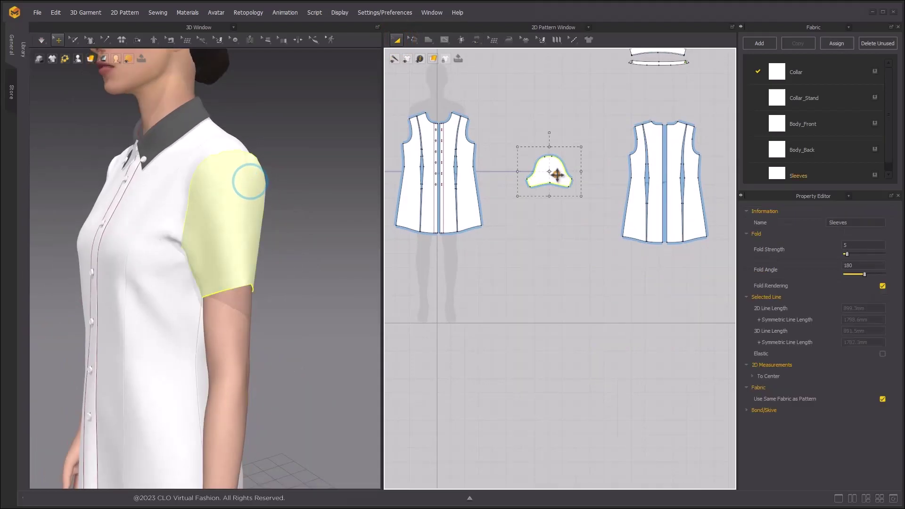
scroll(558, 176, down, 4)
middle_drag(558, 176, 608, 180)
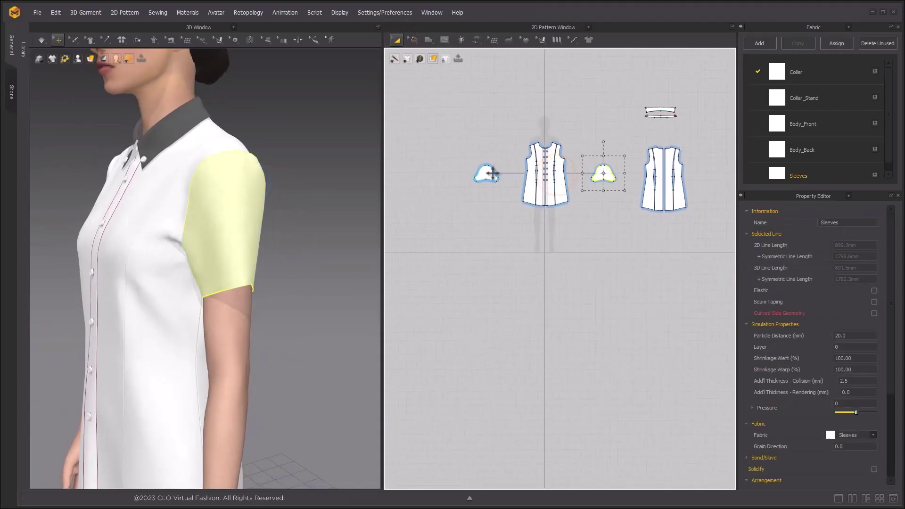
click(856, 335)
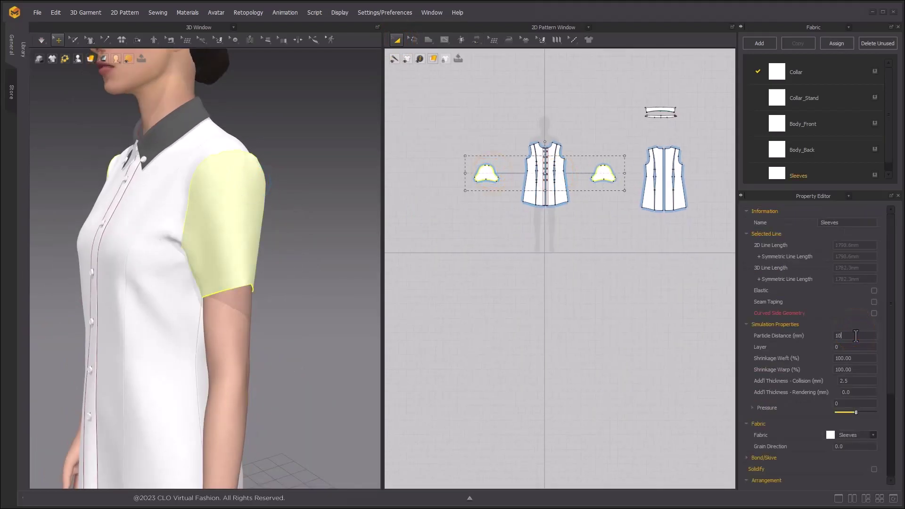
Step: Settle the sleeves in simulation at the finer particle distance and check the dress from the front
right_drag(273, 130, 246, 267)
scroll(226, 227, down, 3)
middle_drag(252, 212, 265, 169)
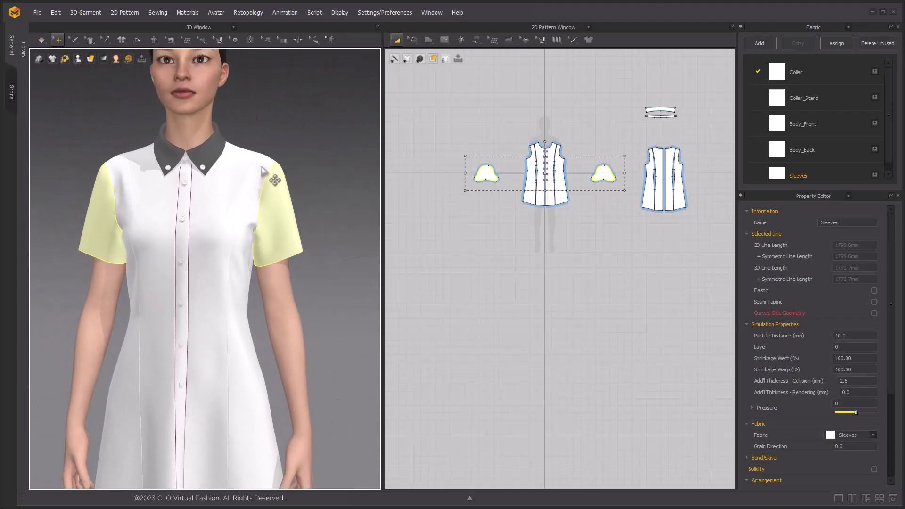
right_drag(266, 166, 248, 183)
key(space)
Step: Convert the two points at the crown of the sleeve cap to curve points
scroll(605, 150, up, 10)
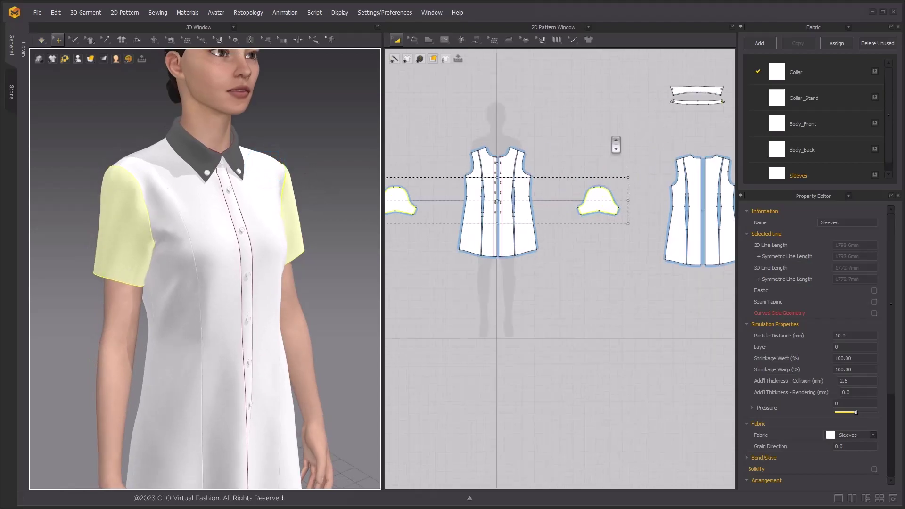
middle_drag(604, 149, 608, 134)
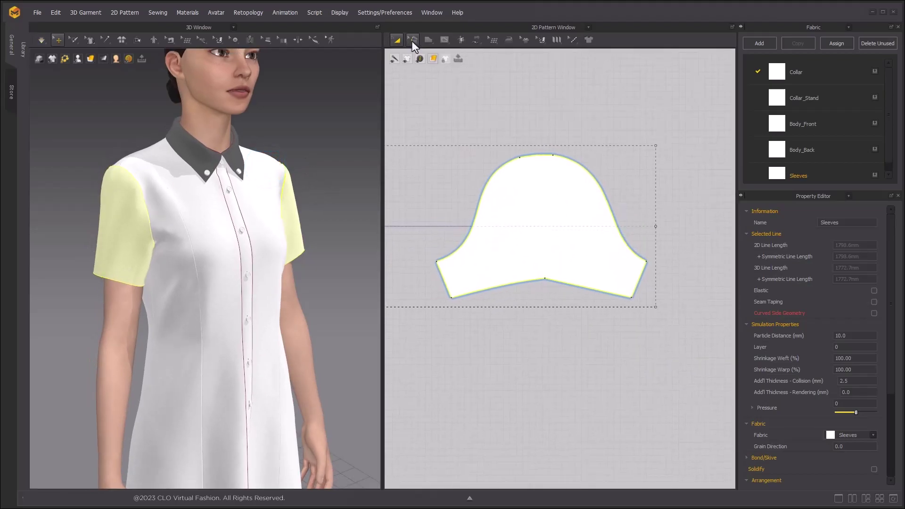
click(412, 41)
click(426, 60)
click(611, 118)
scroll(539, 158, up, 3)
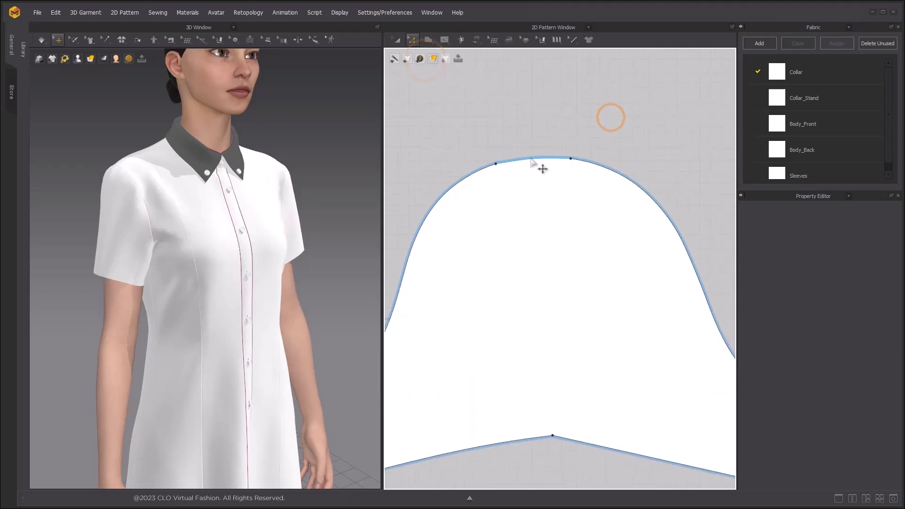
right_click(496, 165)
click(526, 213)
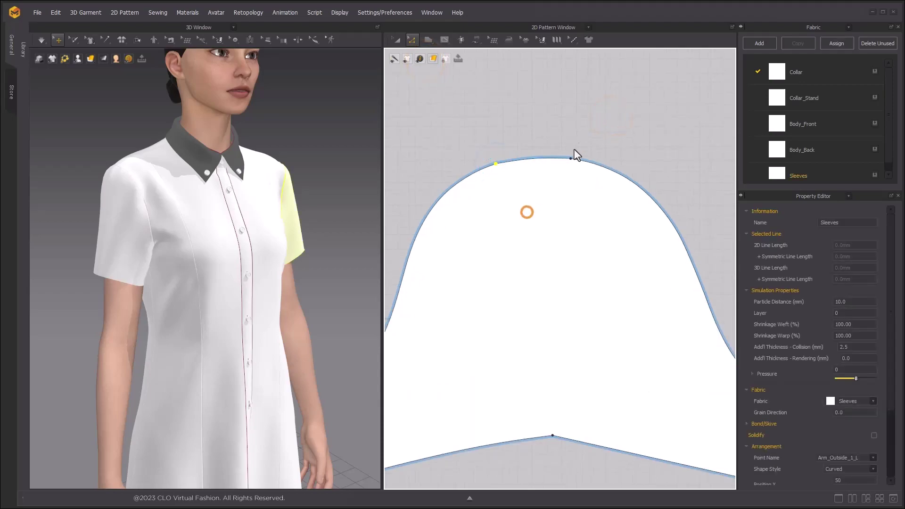
click(592, 128)
right_click(571, 159)
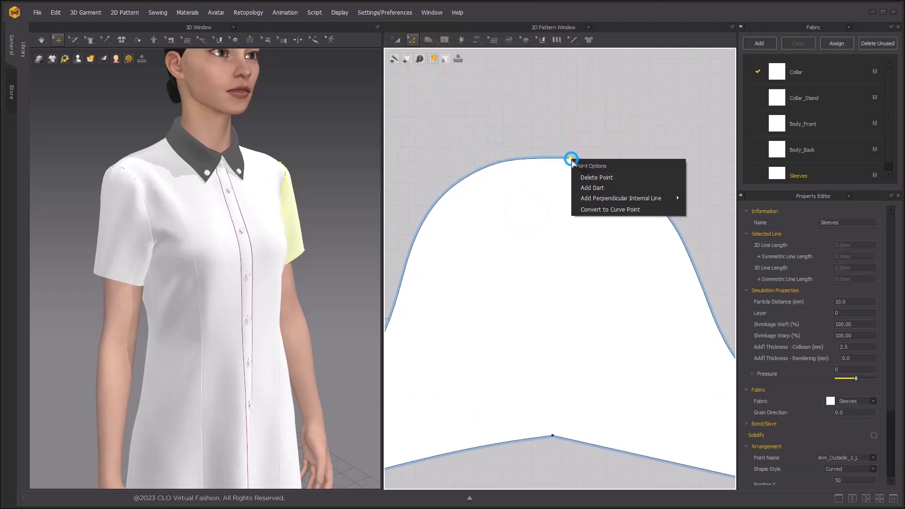
click(598, 205)
scroll(582, 132, down, 3)
Step: Simulate the dress with the smoothed sleeve cap and check the shoulder seam up close
right_drag(263, 203, 225, 203)
scroll(323, 161, up, 3)
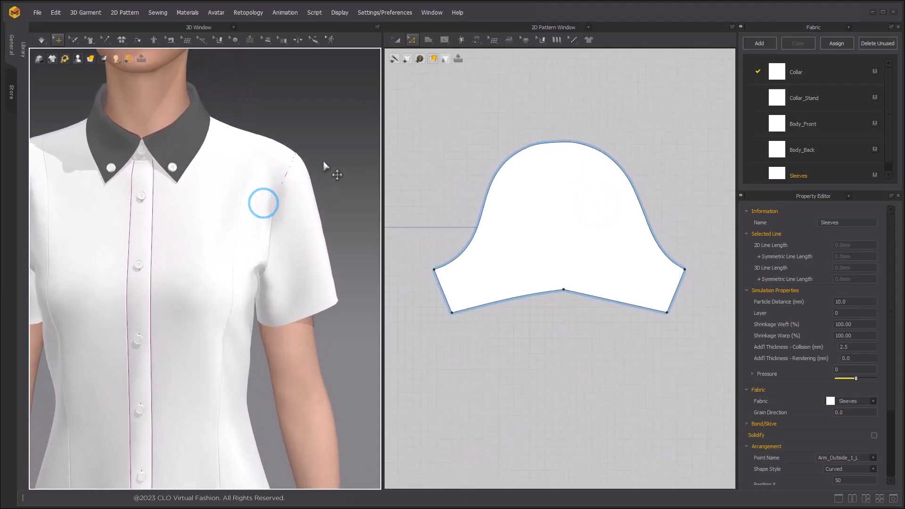
key(space)
right_drag(309, 161, 302, 167)
Step: Add a point at the top centre of the sleeve cap and move it slightly straight up to raise the cap
middle_drag(583, 116, 573, 103)
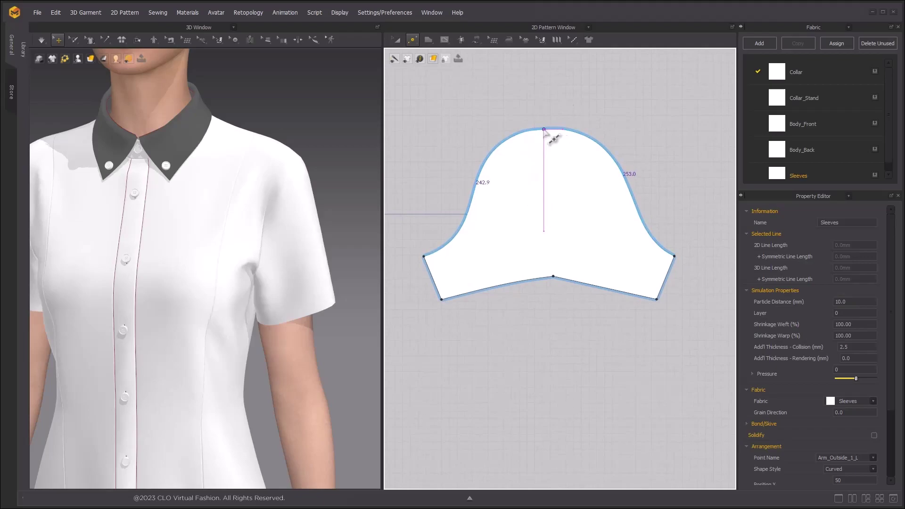
click(548, 128)
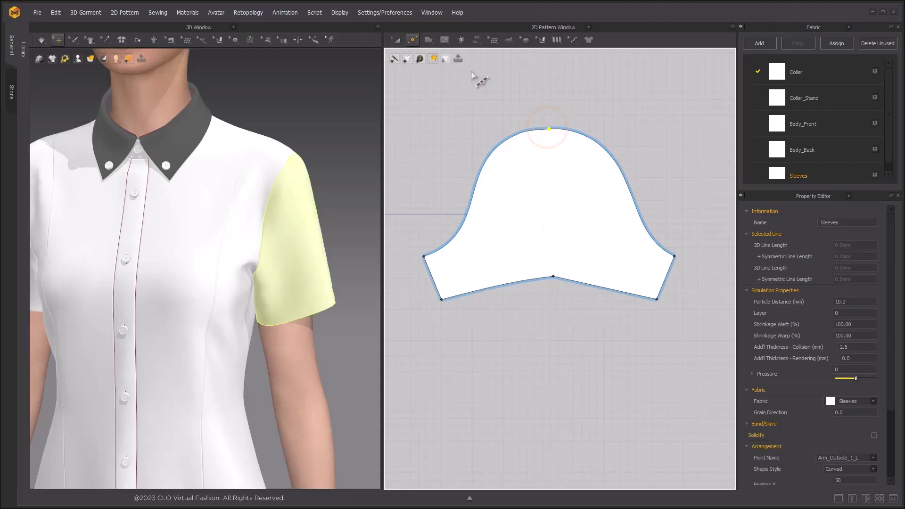
click(413, 40)
click(421, 56)
click(591, 94)
scroll(548, 128, up, 3)
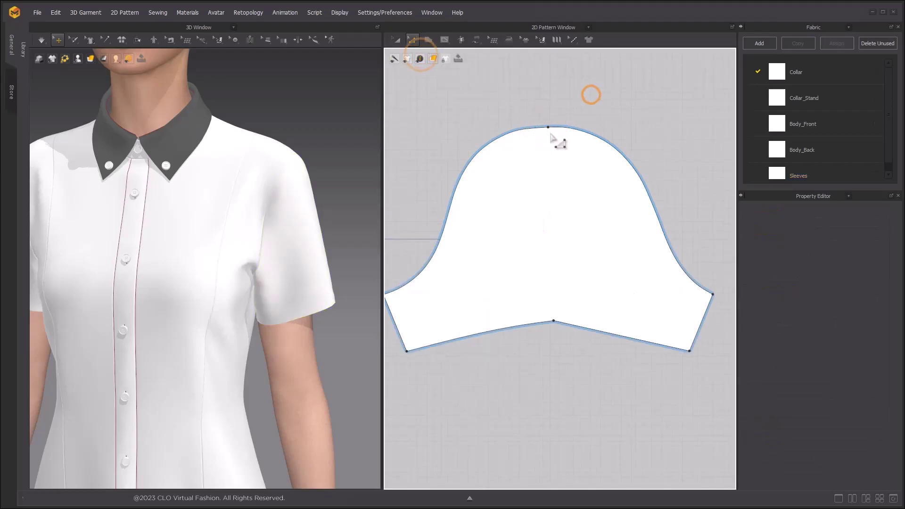
drag(549, 128, 549, 114)
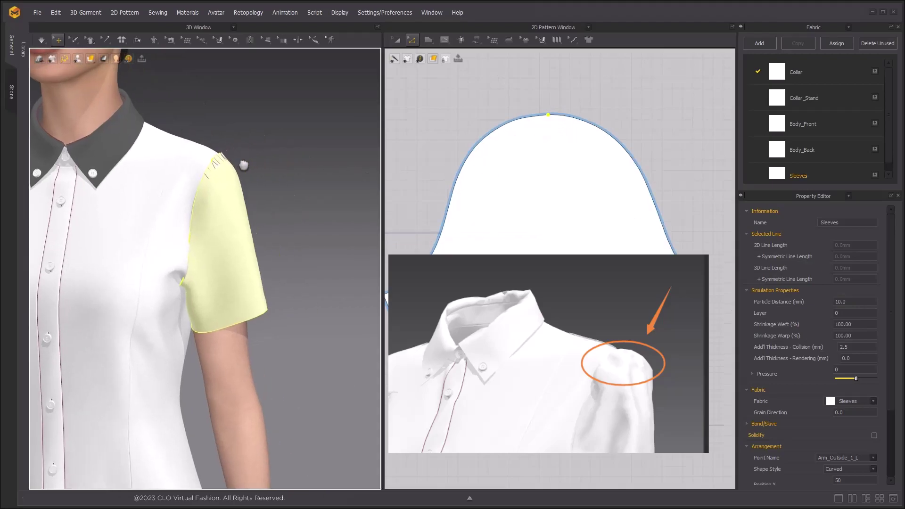
Step: Simulate the raised sleeve cap and inspect the shoulder and sleeve shape from the side and front
scroll(244, 165, up, 5)
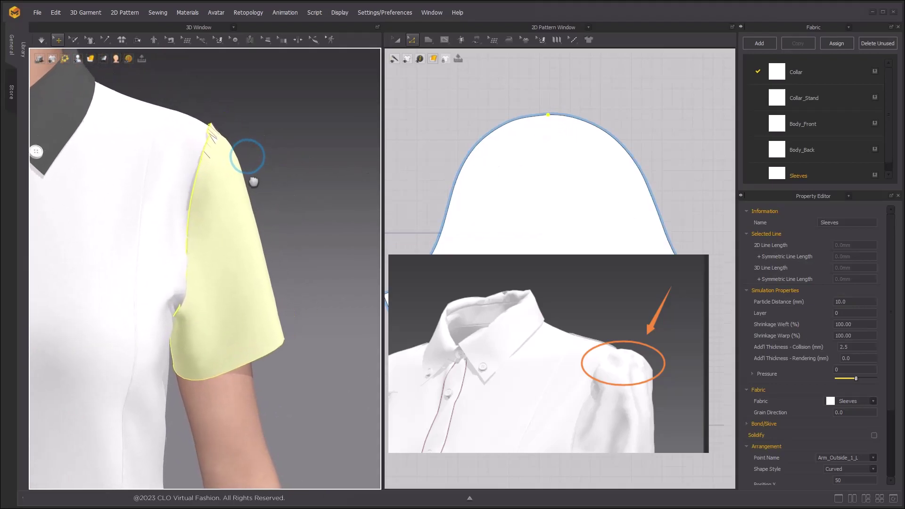
key(space)
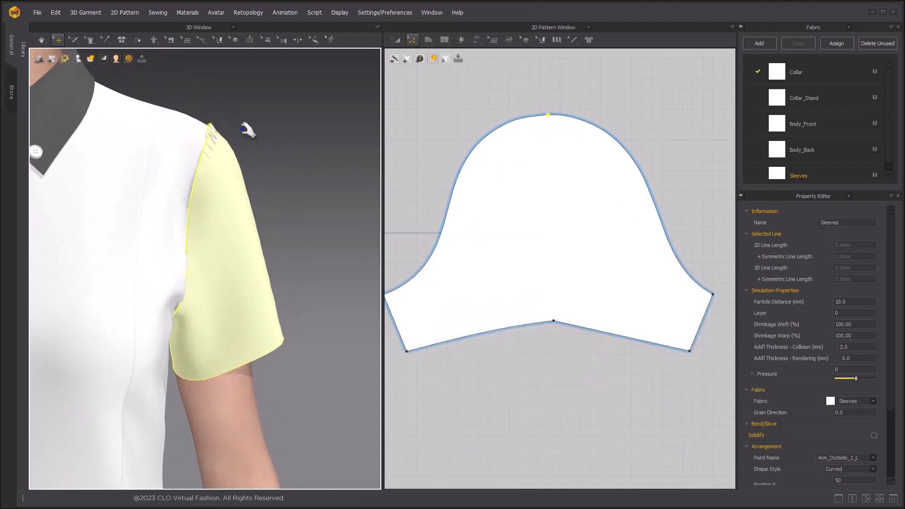
right_drag(239, 140, 53, 143)
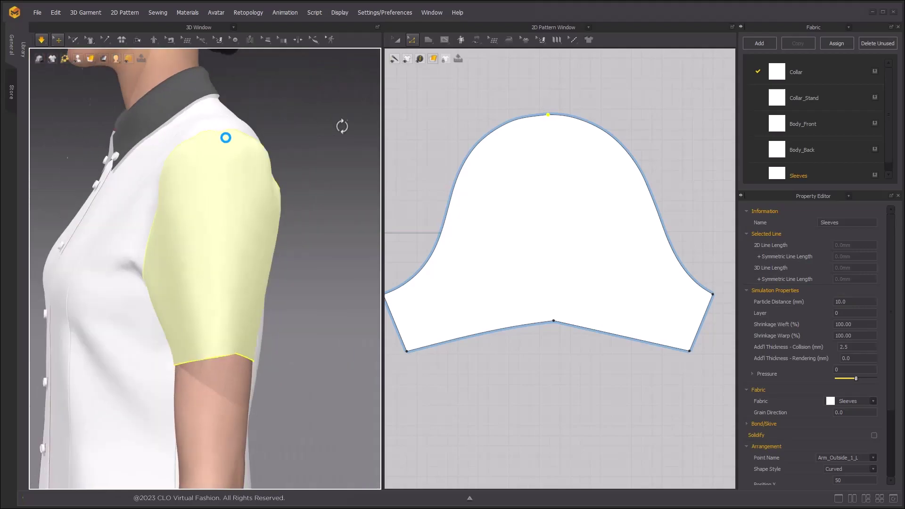
scroll(225, 137, up, 4)
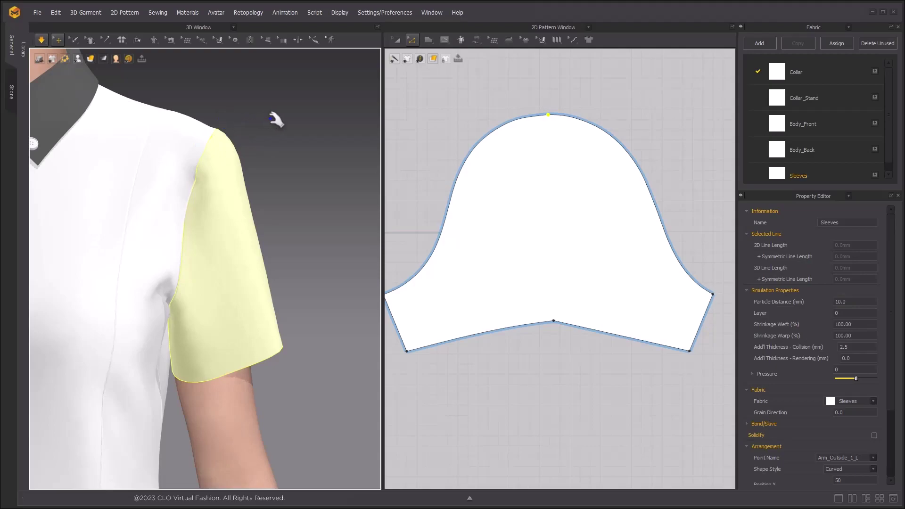
scroll(278, 137, down, 6)
key(space)
mouse_move(268, 161)
right_down()
mouse_move(288, 155)
mouse_move(253, 159)
right_up()
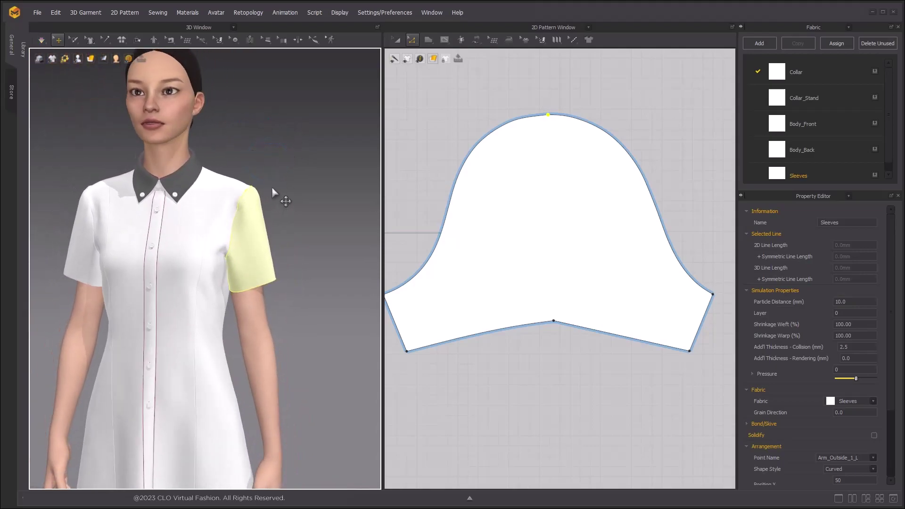
Step: Slash & Spread the sleeve along a line from the hem's midpoint to the crown point, opening the cap slightly at the crown
scroll(622, 135, down, 3)
click(628, 94)
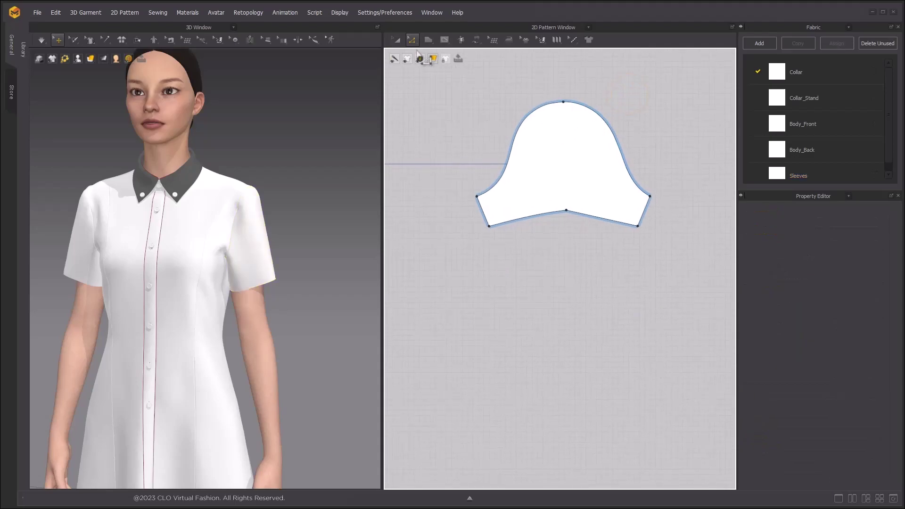
click(411, 43)
click(437, 131)
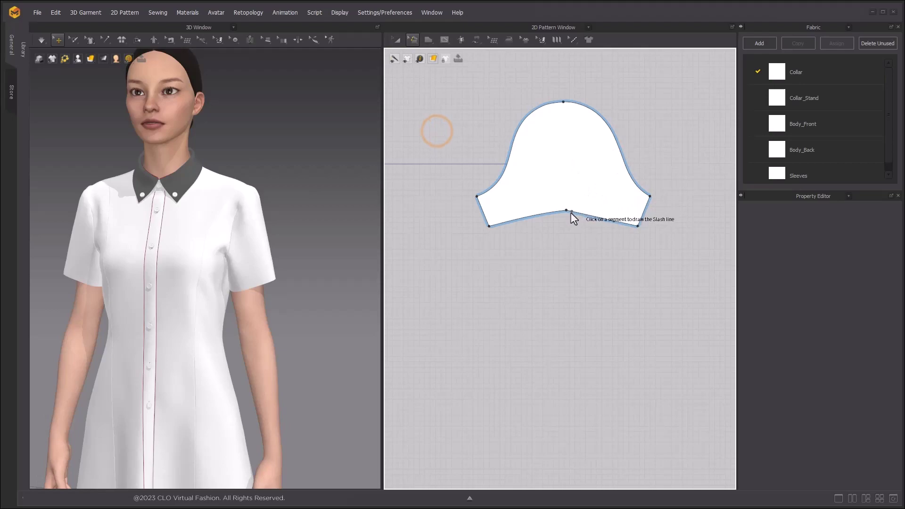
click(566, 211)
click(565, 104)
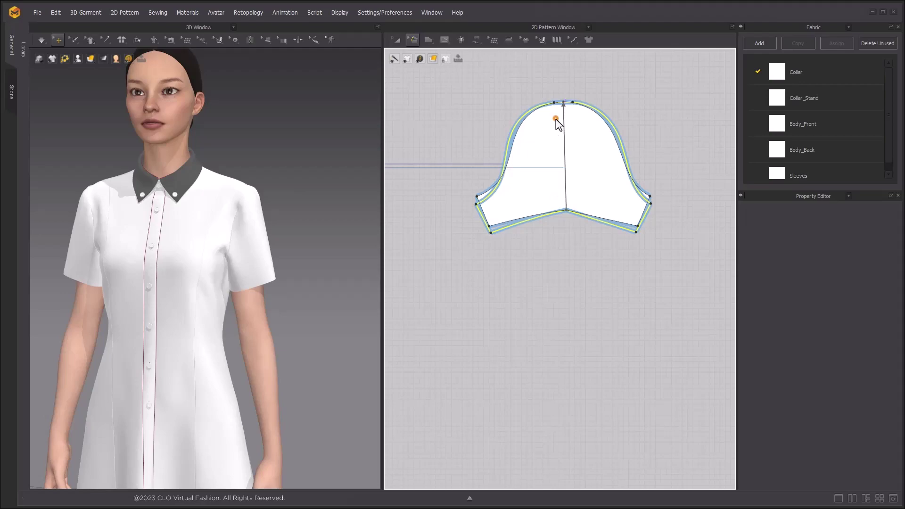
click(556, 118)
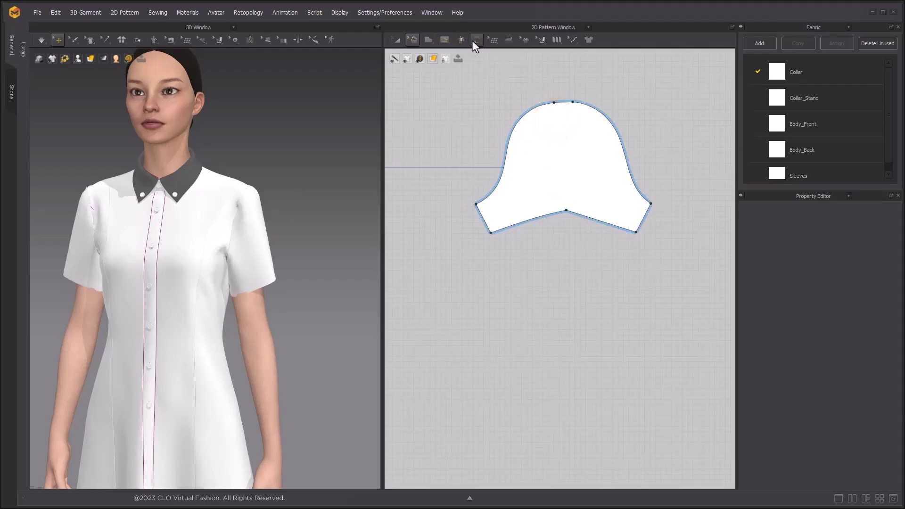
Step: On the sleeve's front side, shorten the lower armhole seam to 156.6 mm and extend the cap seam to meet it
click(472, 41)
click(479, 58)
click(630, 78)
scroll(557, 113, up, 3)
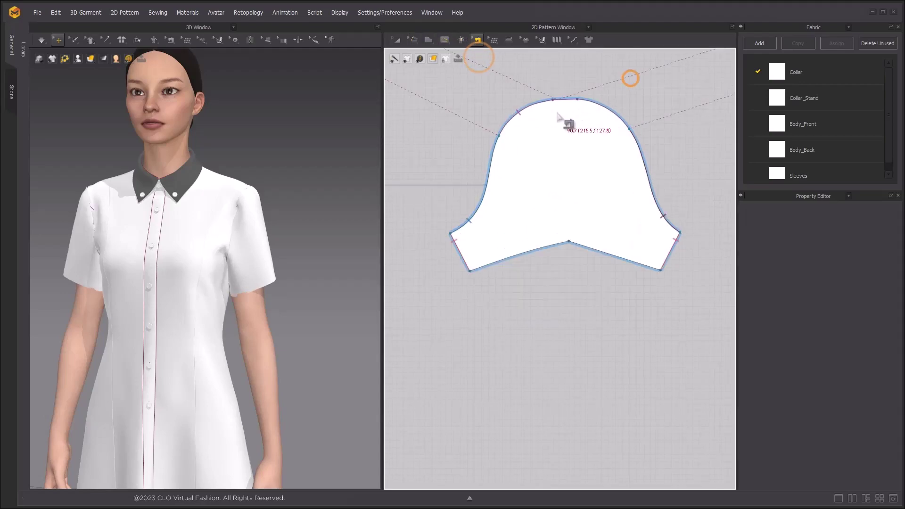
click(486, 168)
scroll(523, 127, up, 1)
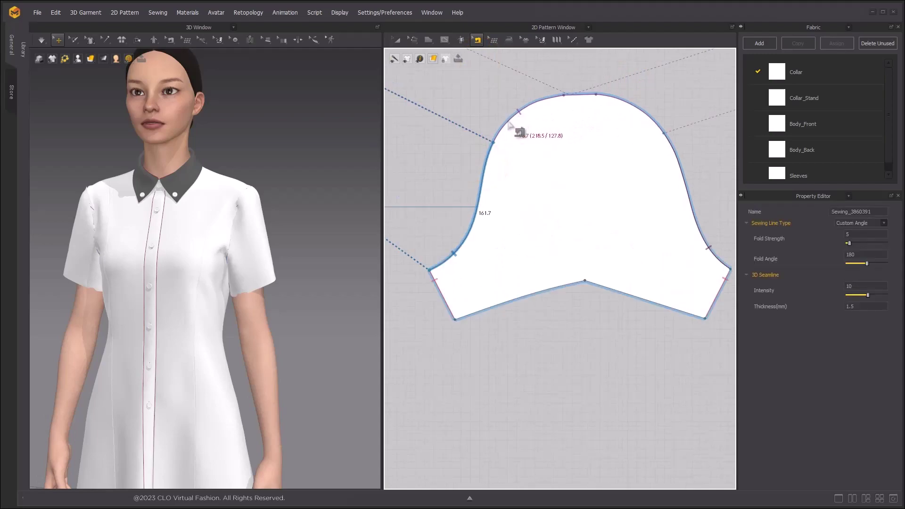
click(500, 128)
click(491, 147)
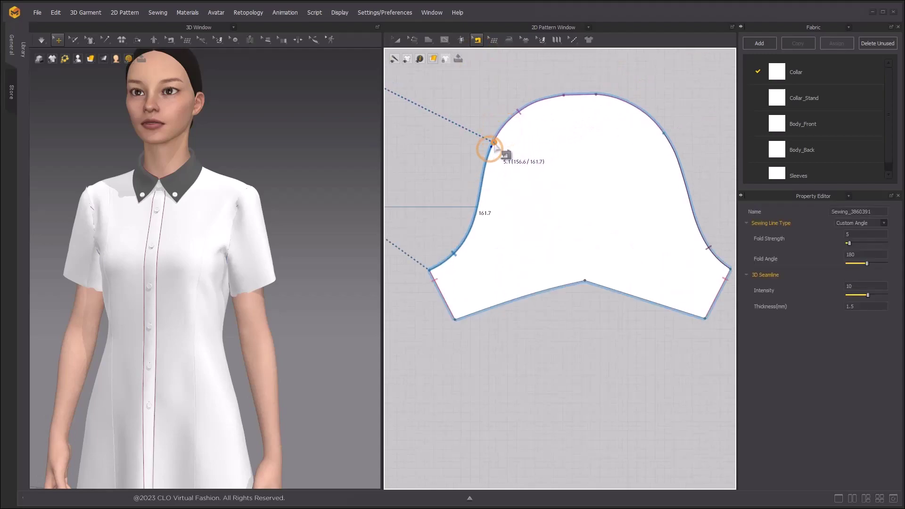
drag(494, 143, 492, 147)
click(507, 114)
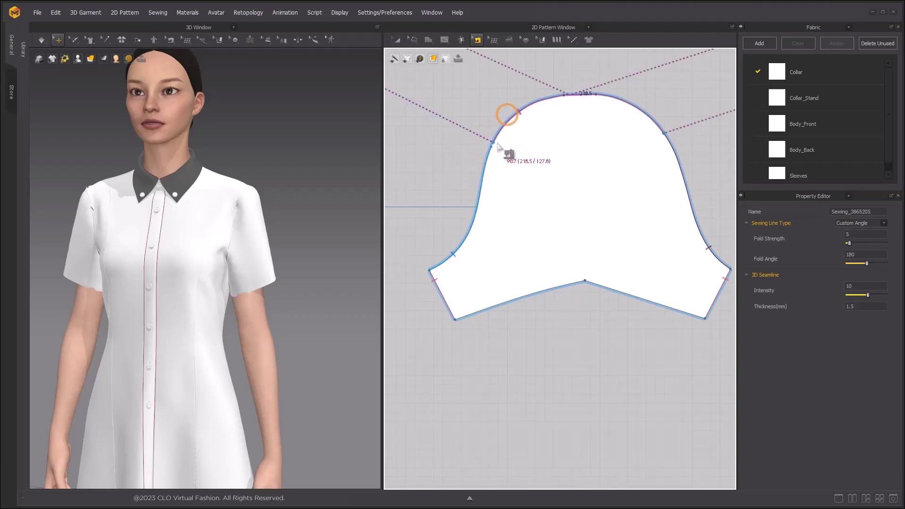
click(492, 143)
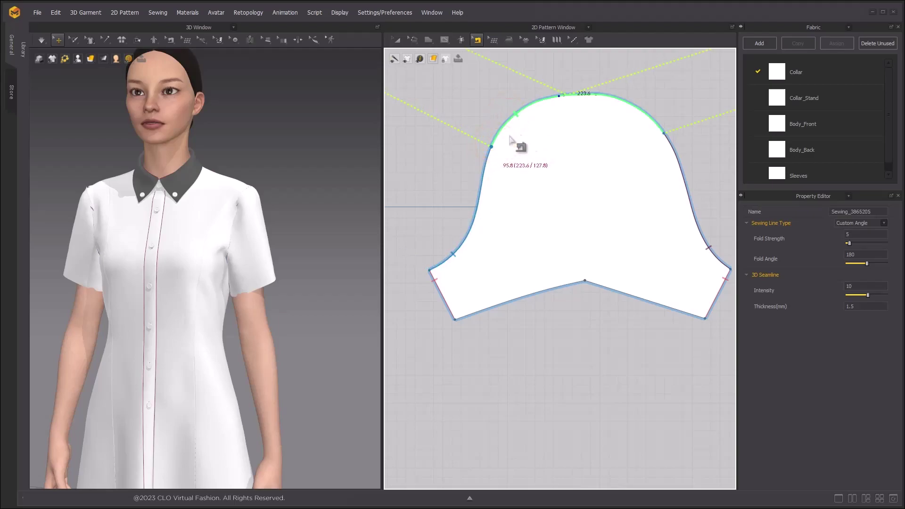
Step: Shorten the lower armhole seam on the sleeve's back side to 161.6 mm to match the back armhole seam
middle_drag(602, 148, 508, 140)
click(585, 148)
scroll(585, 148, up, 2)
middle_drag(585, 142, 514, 149)
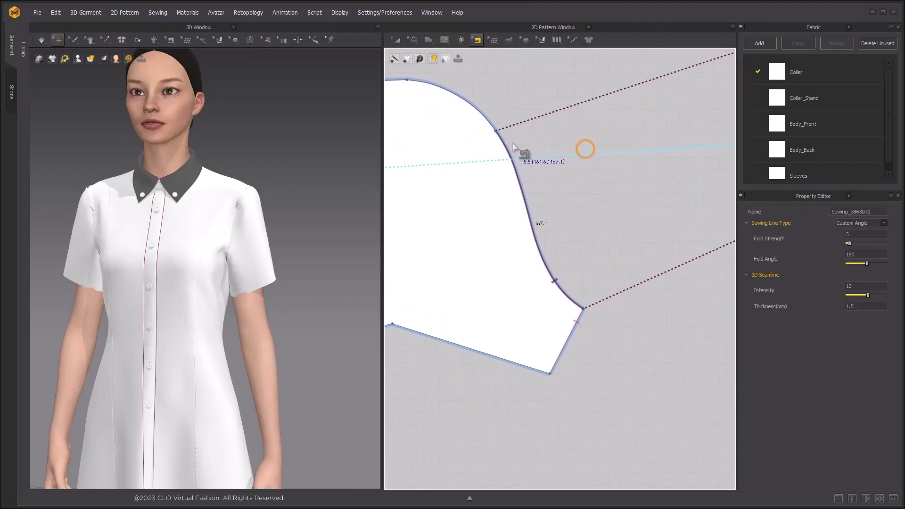
click(496, 133)
scroll(510, 158, down, 4)
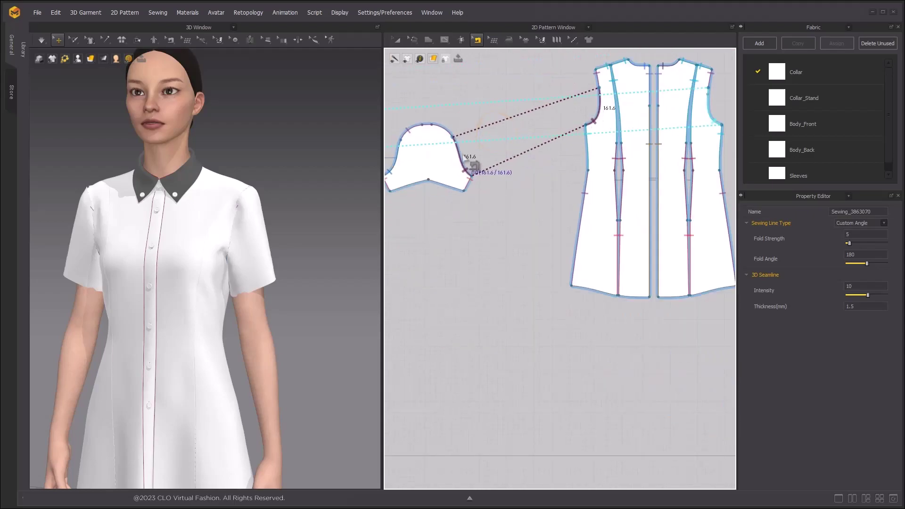
Step: Extend the back end of the cap seam to meet the lower back seam, making it 229 mm long
scroll(449, 132, up, 6)
middle_drag(436, 150, 553, 143)
click(552, 139)
scroll(594, 175, up, 4)
click(561, 195)
scroll(604, 124, down, 3)
click(599, 118)
scroll(225, 155, down, 2)
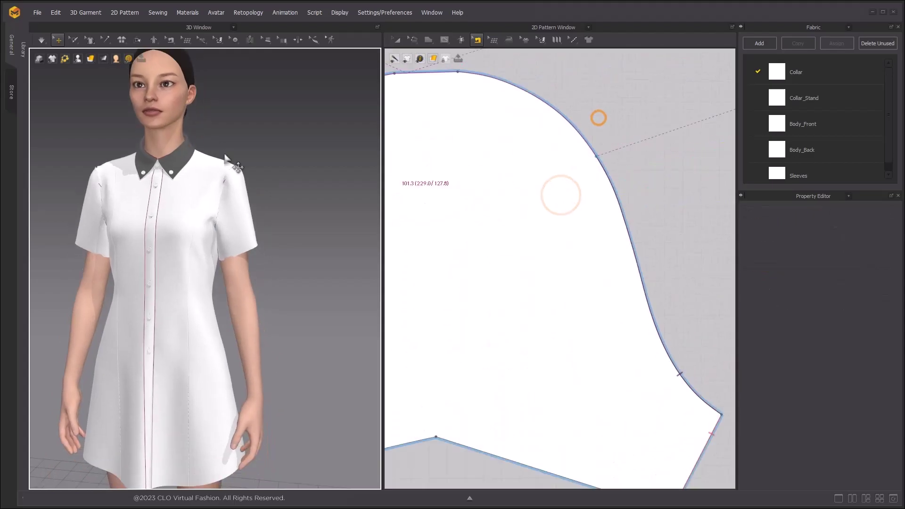
Step: Simulate the dress with the spread sleeve cap and check the puffed shoulders from the front
key(space)
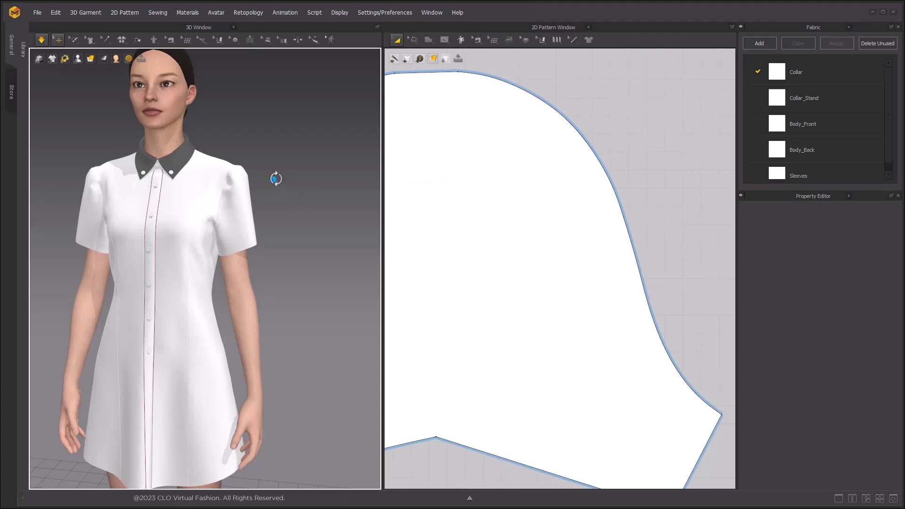
right_drag(276, 178, 274, 179)
middle_drag(265, 193, 277, 184)
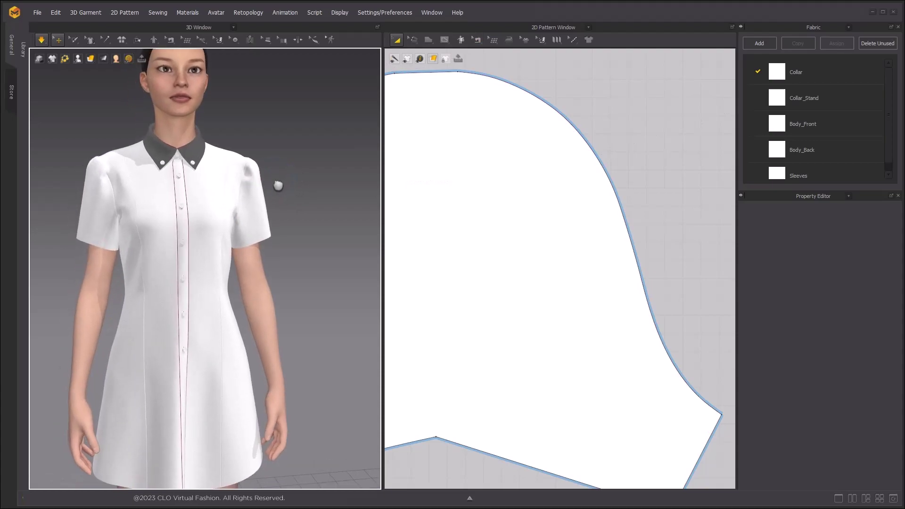
key(space)
Step: Delete the point at the middle of the sleeve hem with Edit Pattern to straighten the hem
key(b)
scroll(586, 136, down, 6)
middle_drag(566, 163, 586, 150)
right_drag(257, 196, 193, 188)
click(413, 41)
click(422, 59)
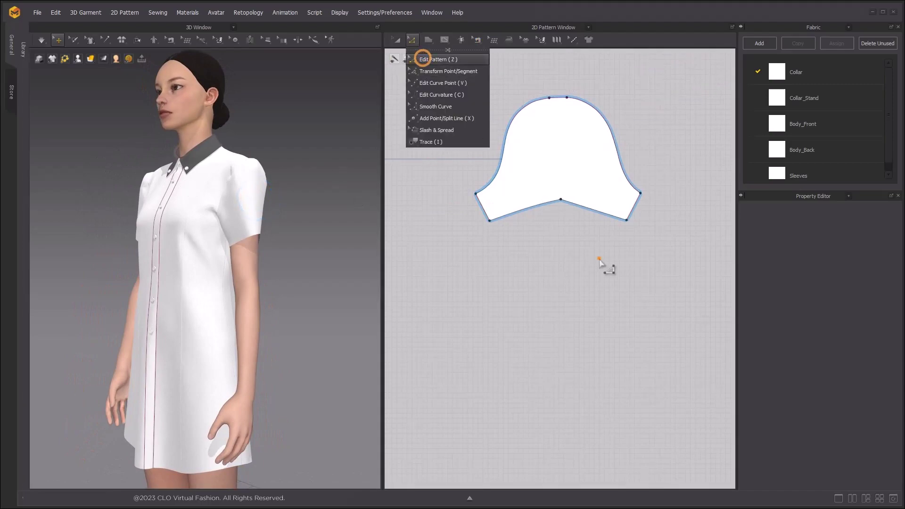
click(599, 260)
click(550, 177)
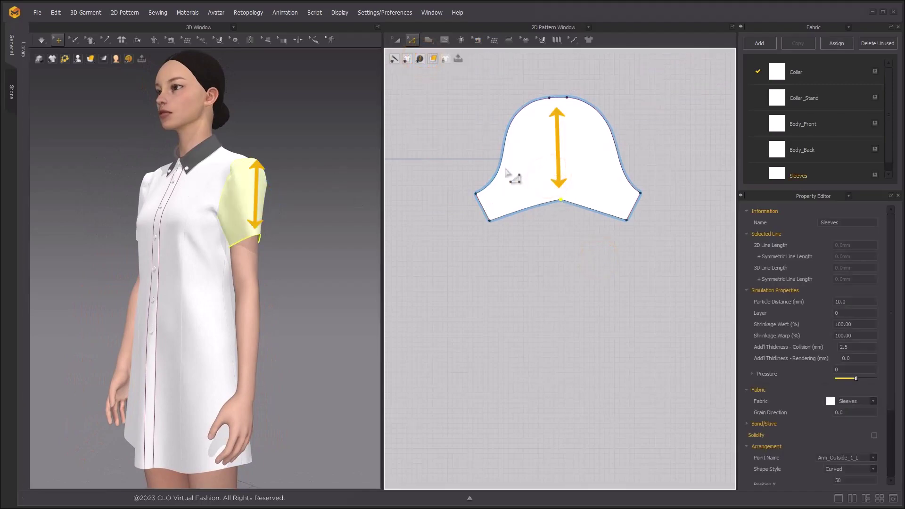
key(Delete)
Step: Simulate the straight-hemmed sleeves and inspect their hemline from the front up close
right_drag(225, 269, 286, 266)
key(space)
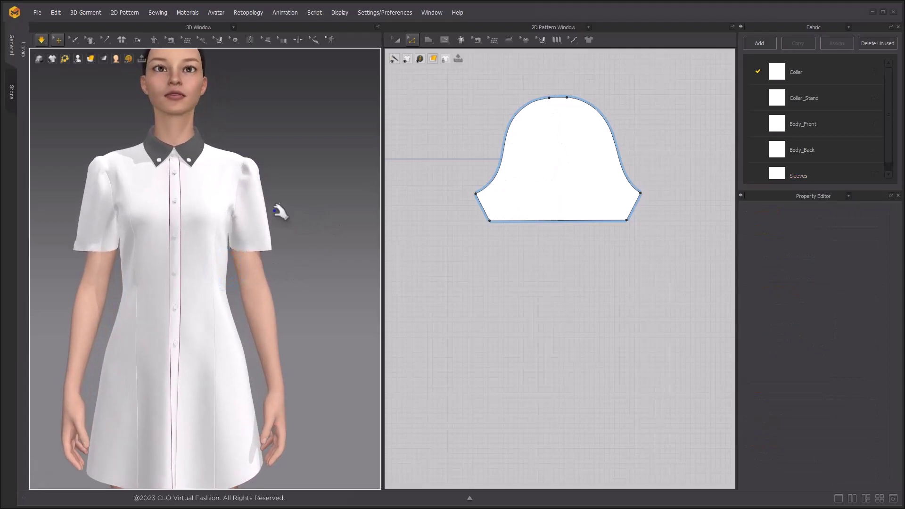
key(space)
scroll(261, 226, up, 2)
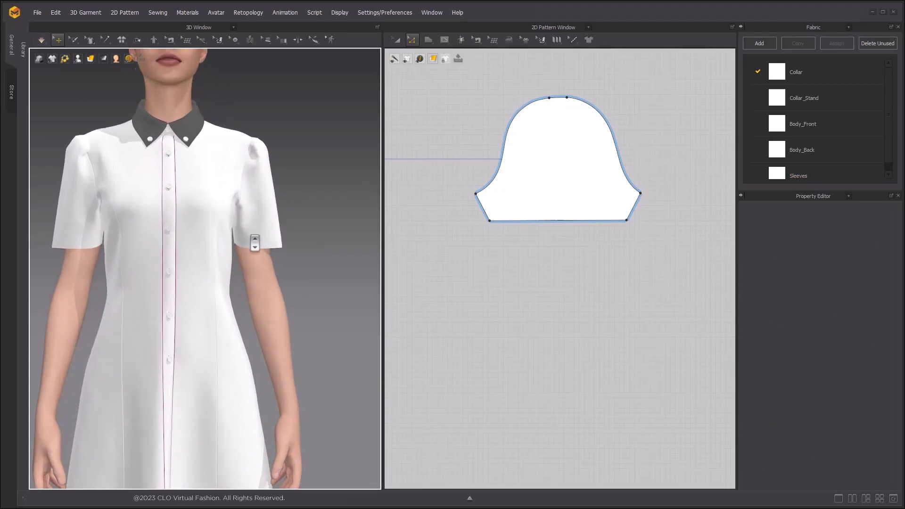
middle_drag(255, 244, 240, 245)
right_drag(245, 232, 269, 230)
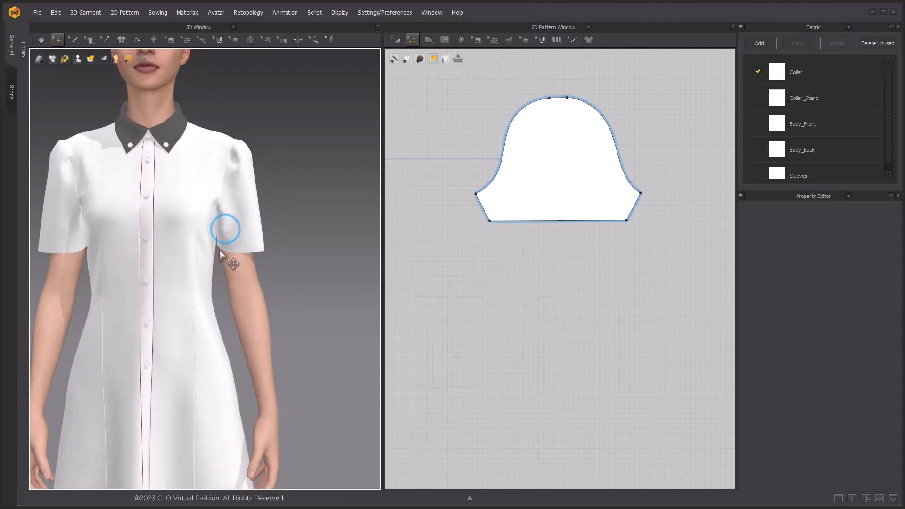
Step: Bend the sleeve hem into a gentle upward arc about 275 mm long with Edit Curvature, checking the angles at both hem corners
scroll(489, 214, up, 6)
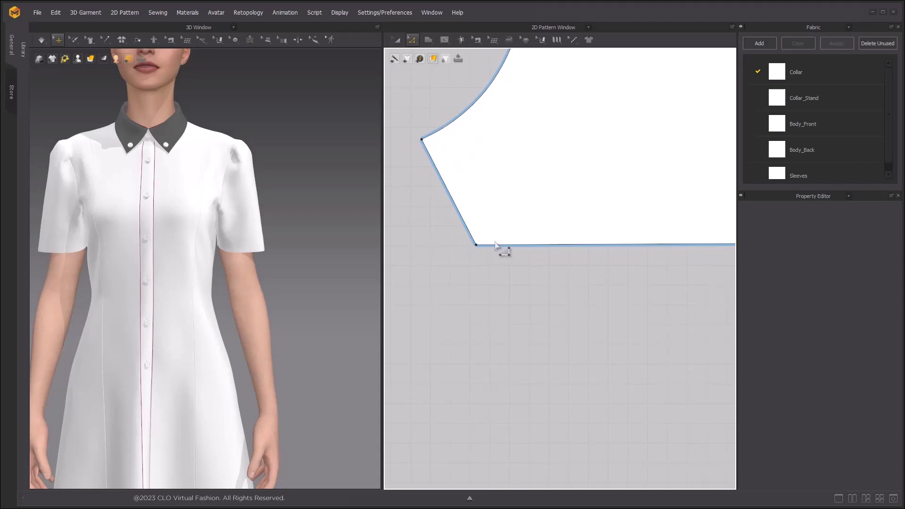
scroll(495, 241, down, 4)
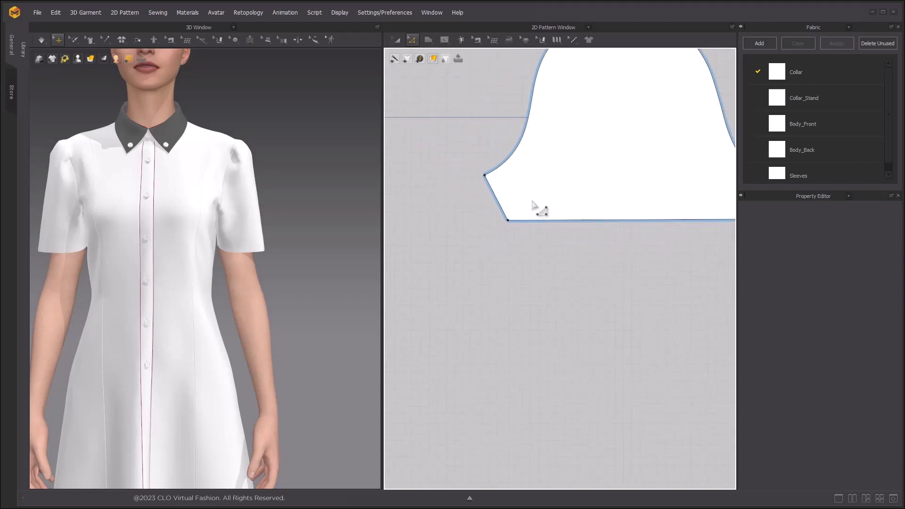
click(412, 40)
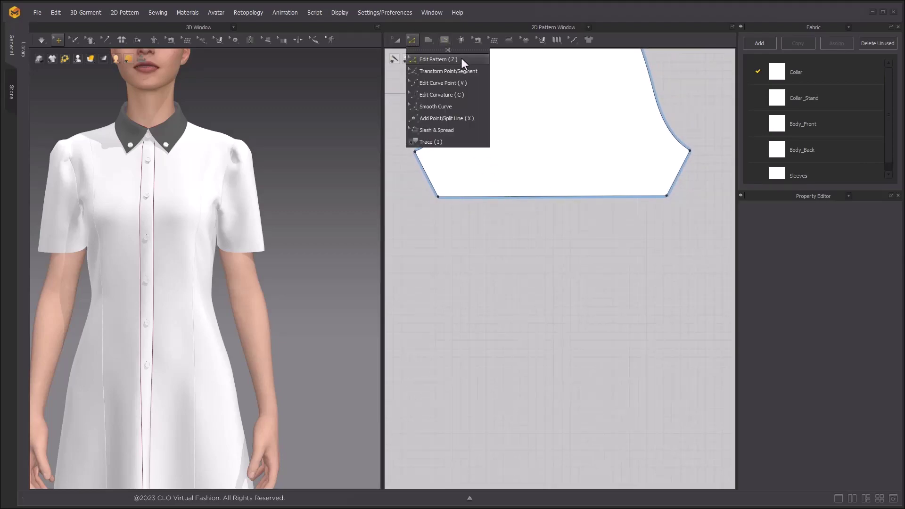
click(447, 95)
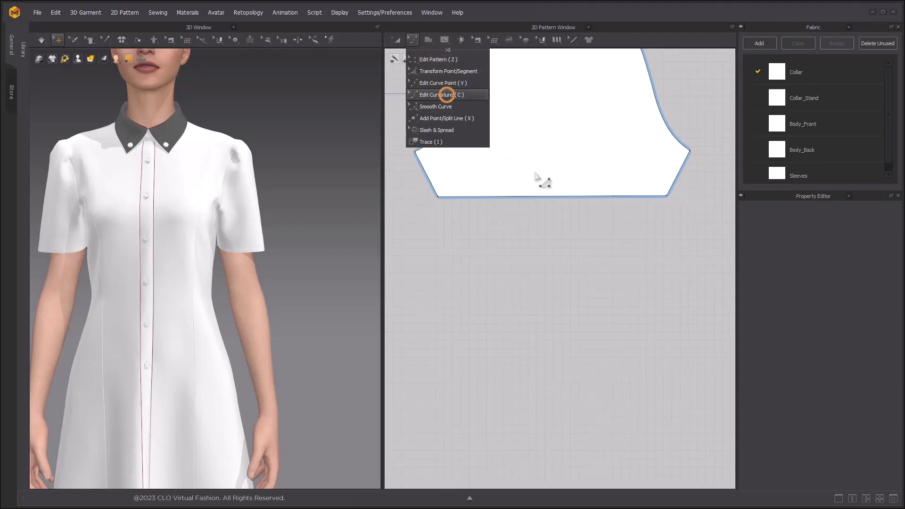
drag(550, 196, 552, 189)
scroll(434, 185, up, 3)
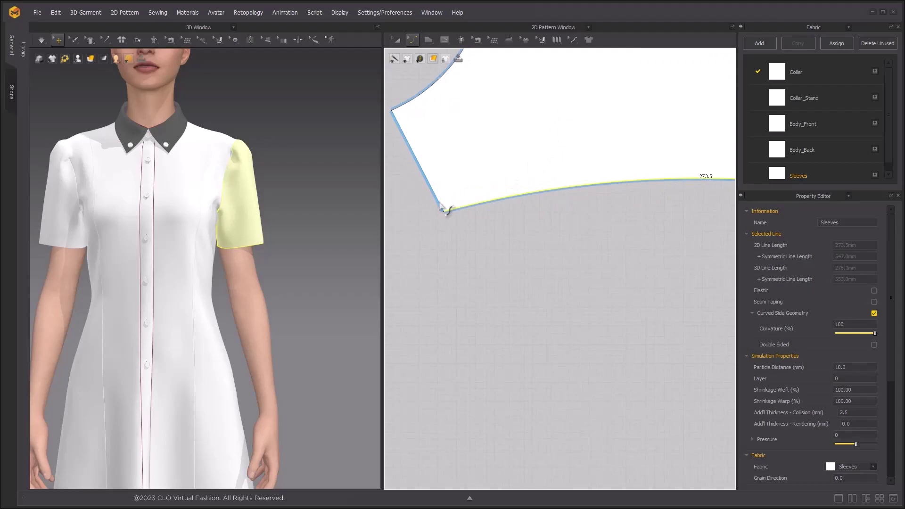
scroll(537, 175, down, 2)
middle_drag(625, 177, 348, 155)
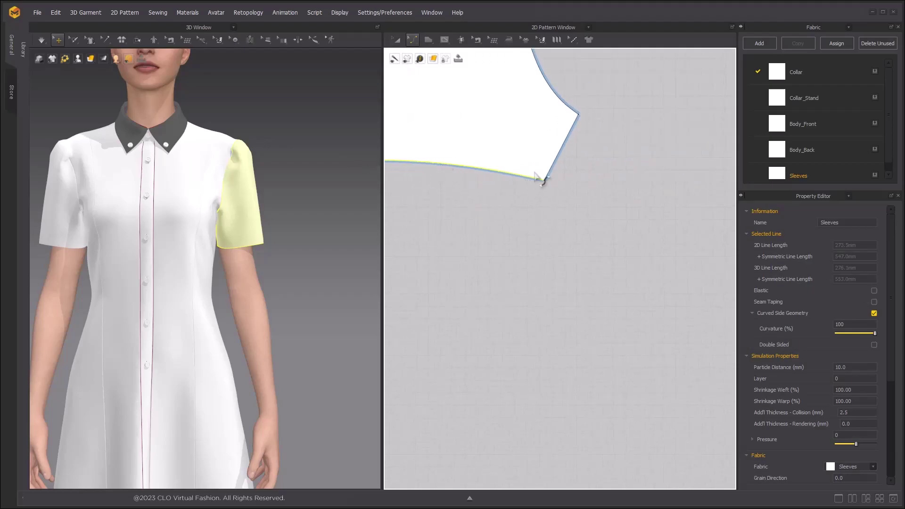
scroll(537, 177, down, 3)
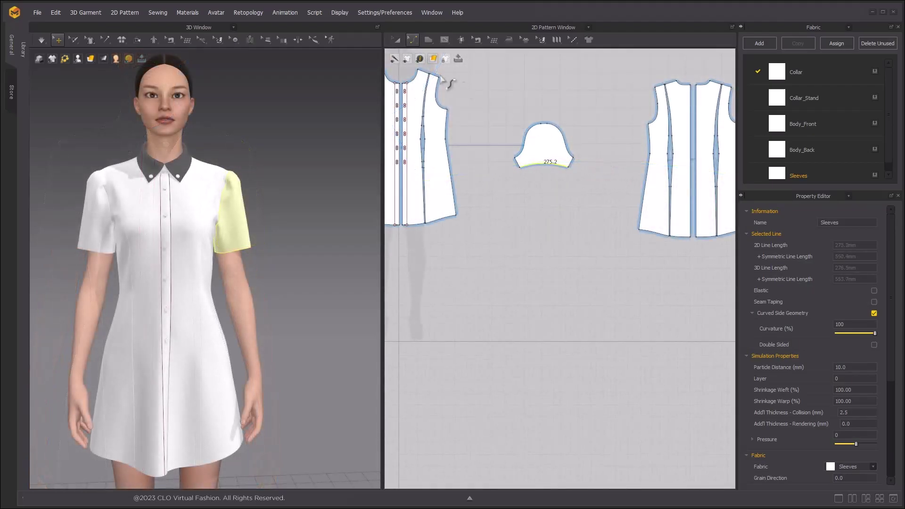
Step: Offset the curved sleeve hem as one internal line at a distance of 20 mm, extended to the side edges
click(409, 39)
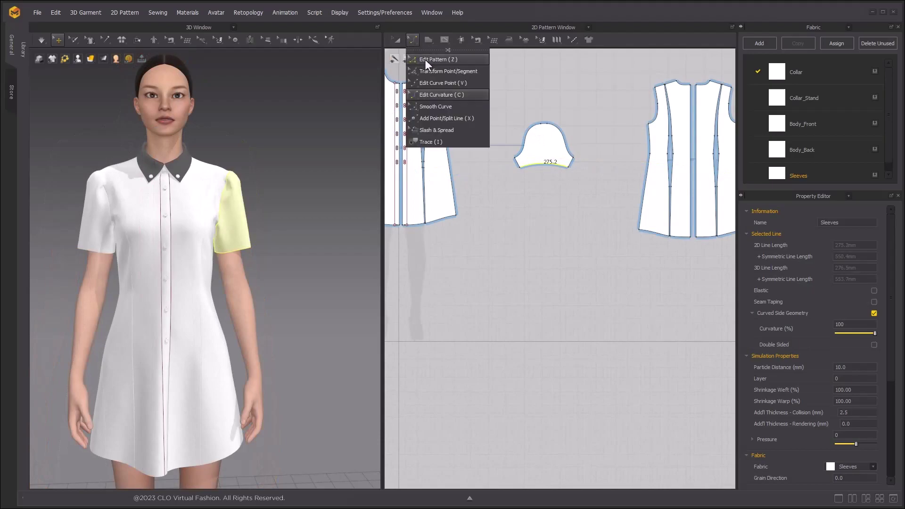
scroll(529, 191, up, 5)
click(529, 186)
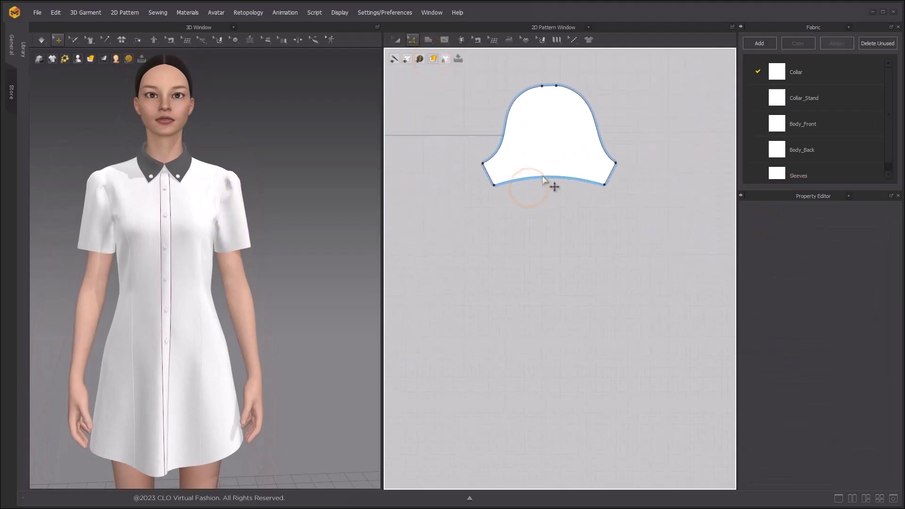
click(541, 174)
right_click(543, 176)
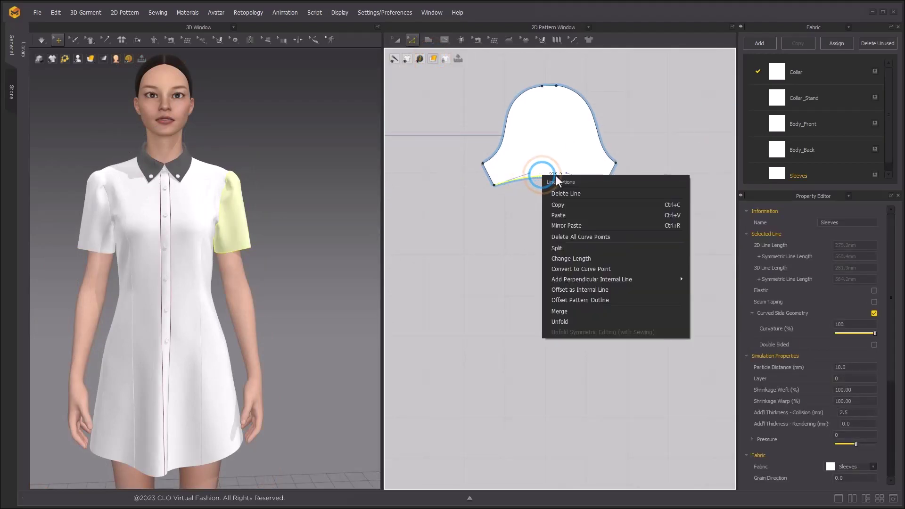
click(595, 291)
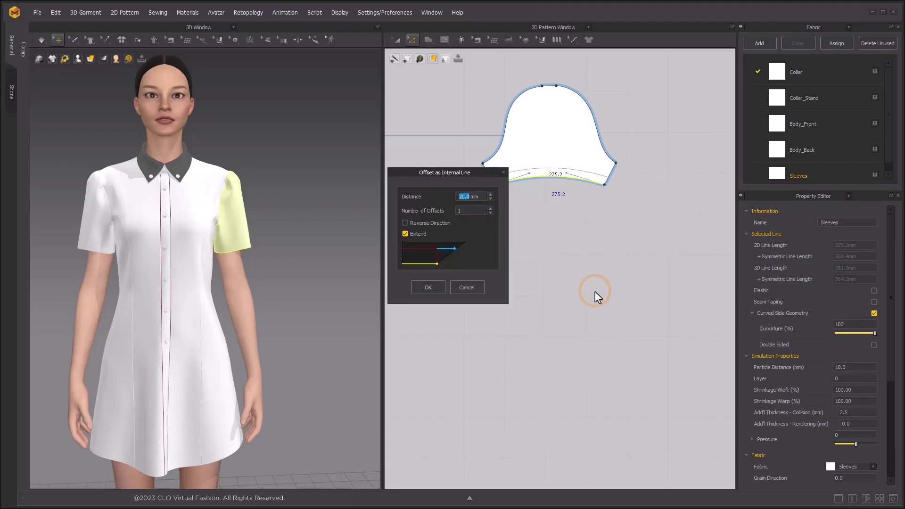
mouse_move(467, 199)
mouse_down()
mouse_move(436, 197)
mouse_move(451, 198)
mouse_up()
click(477, 245)
click(427, 287)
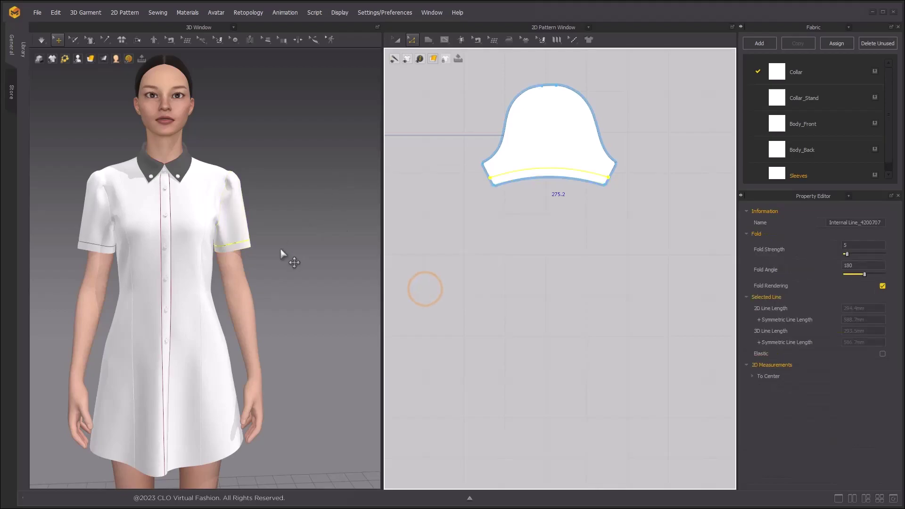
Step: Fold the sleeve hem outward and up along the new internal line with Fold Arrangement
scroll(274, 254, up, 3)
right_drag(274, 254, 236, 237)
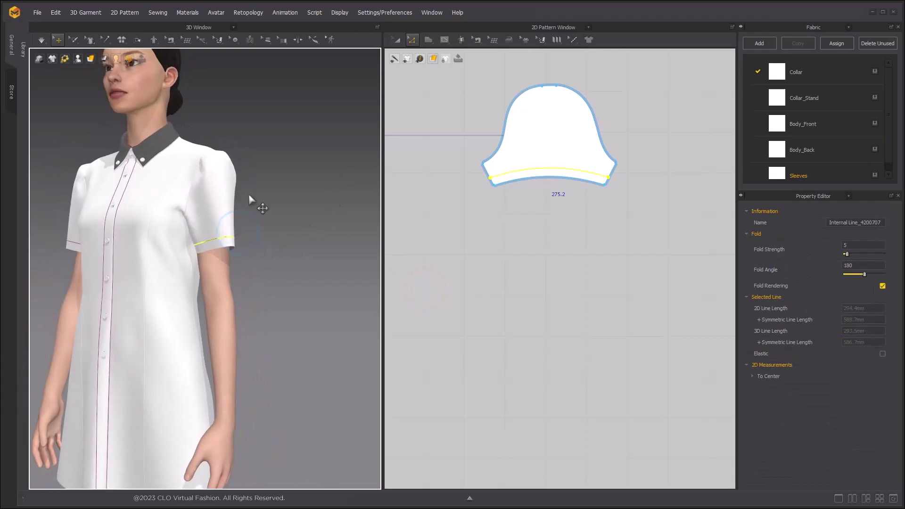
click(139, 40)
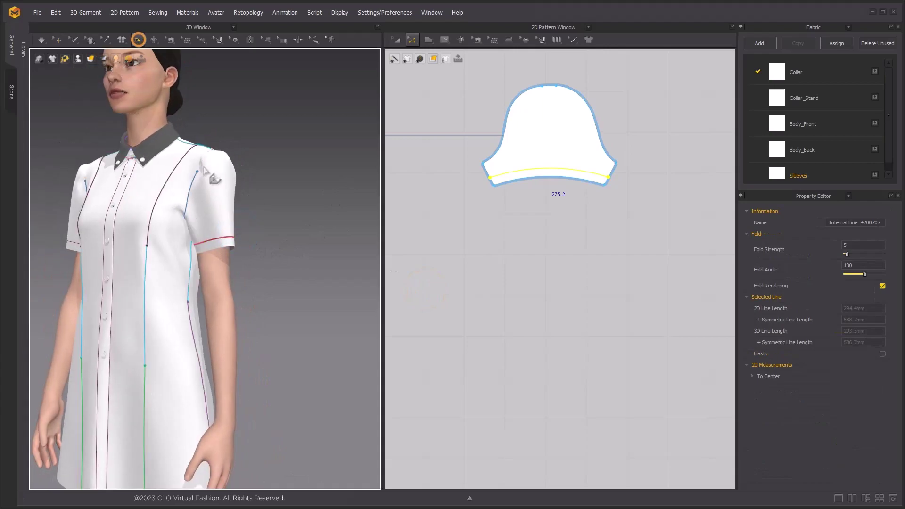
click(219, 235)
right_drag(219, 235, 257, 237)
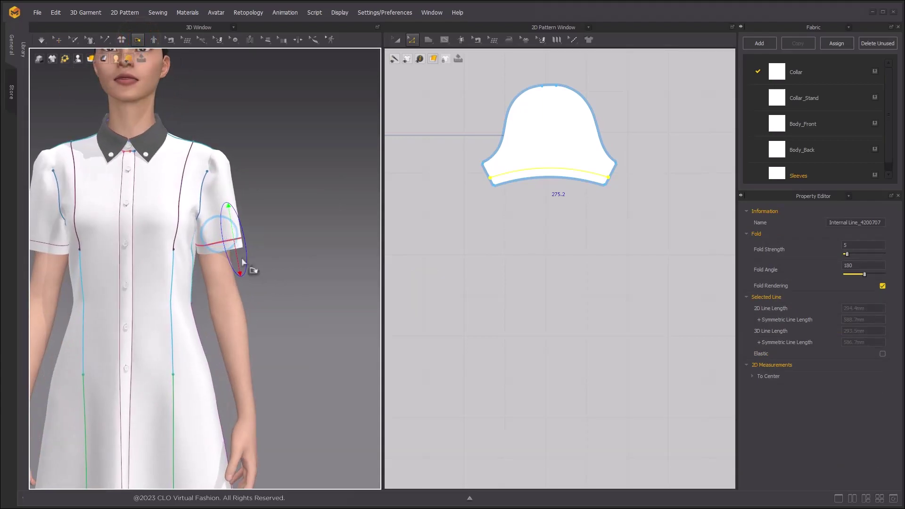
drag(239, 256, 220, 117)
Step: Strengthen both sleeve patterns and simulate the garment to settle the folded cuffs
middle_drag(234, 193, 259, 175)
right_drag(255, 167, 234, 166)
click(56, 40)
click(237, 164)
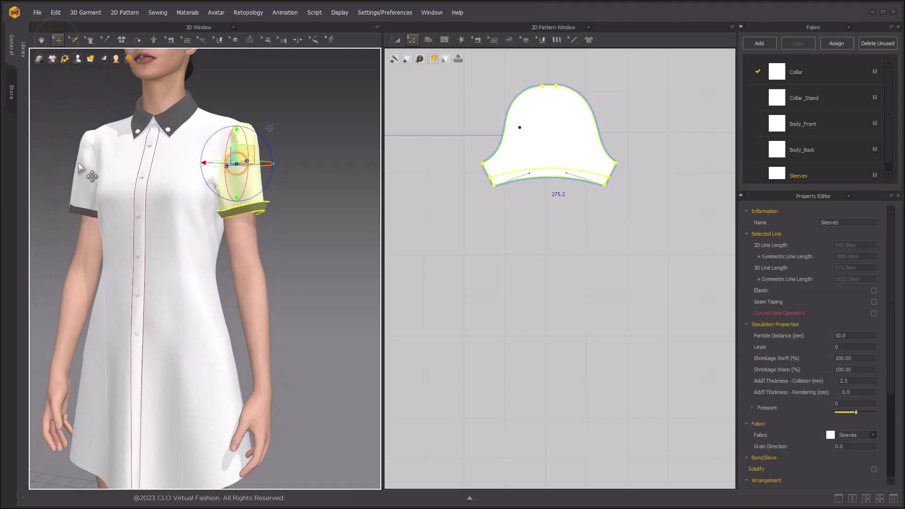
right_click(77, 163)
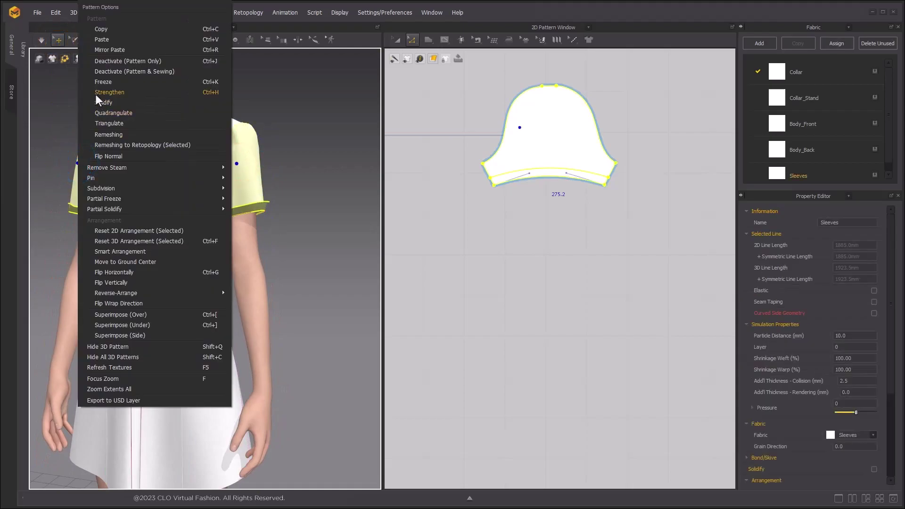
click(112, 93)
click(315, 107)
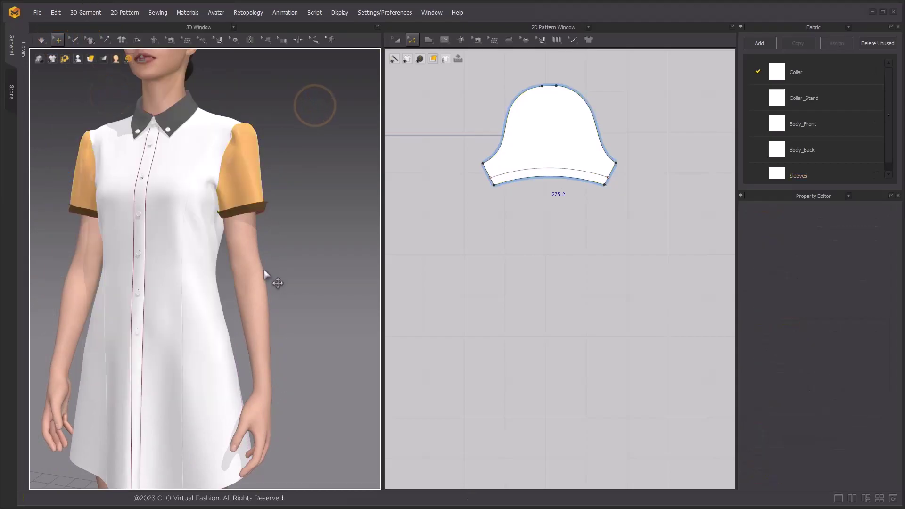
key(space)
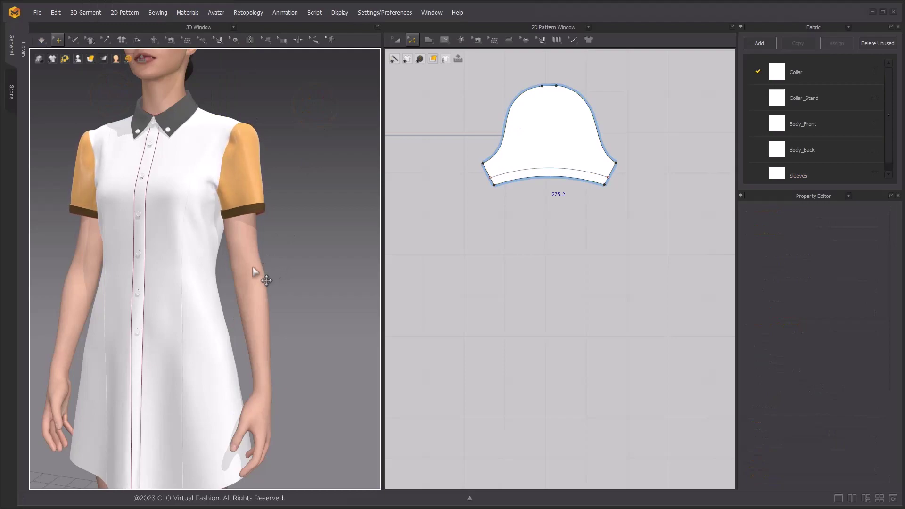
right_drag(232, 244, 253, 244)
scroll(250, 248, down, 2)
key(space)
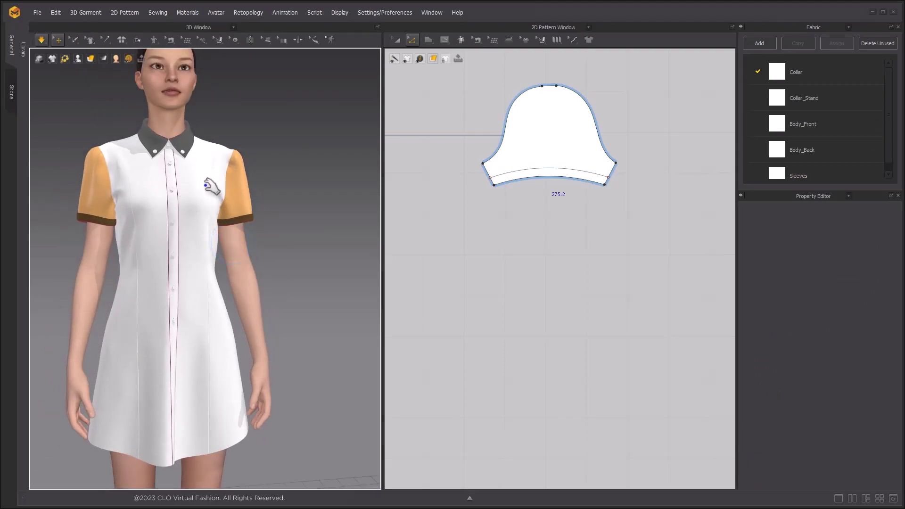
Step: Unstrengthen both sleeve patterns and check the whole dress from the front
click(240, 189)
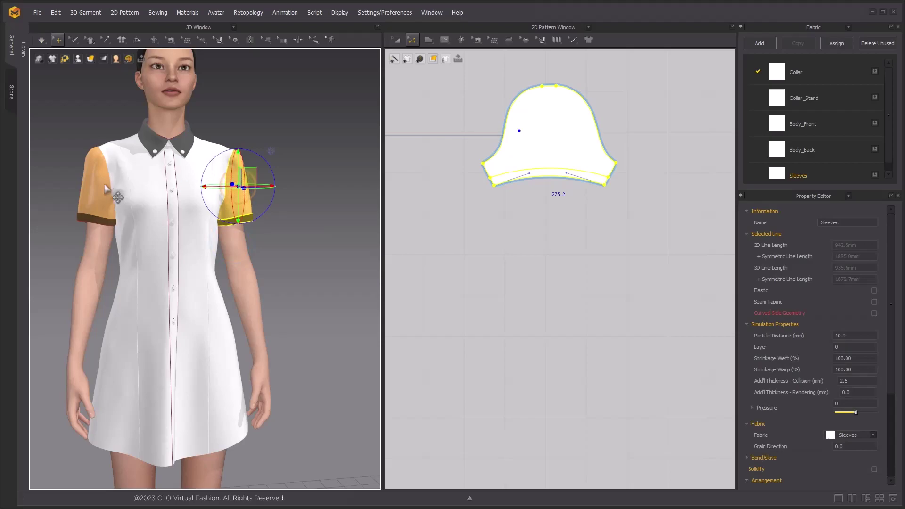
right_click(103, 183)
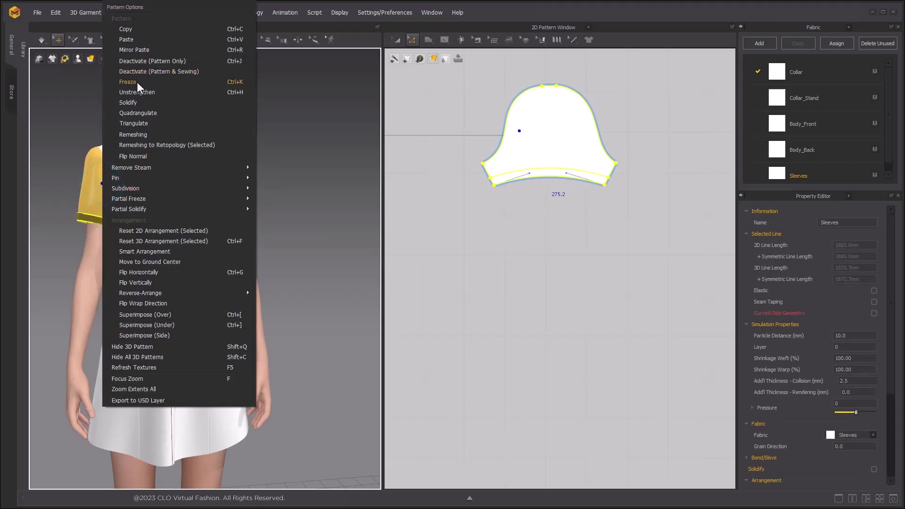
click(150, 92)
click(285, 123)
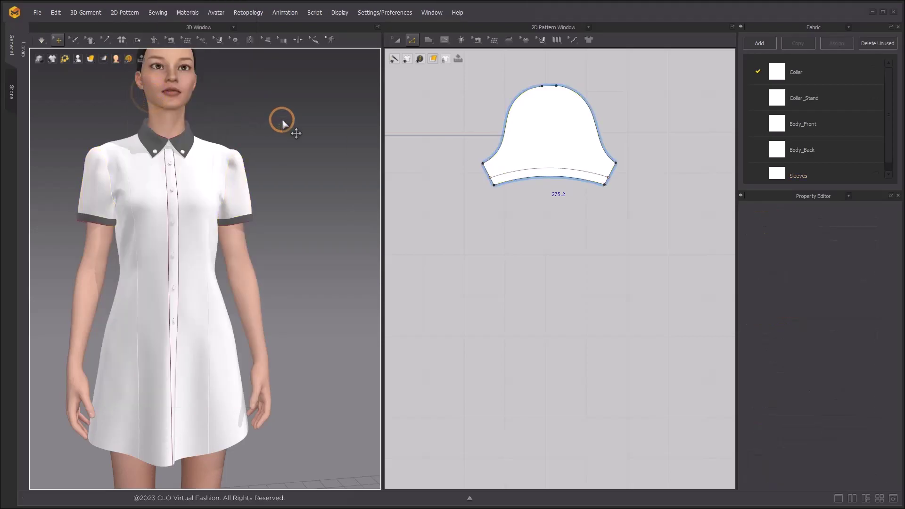
scroll(282, 123, down, 5)
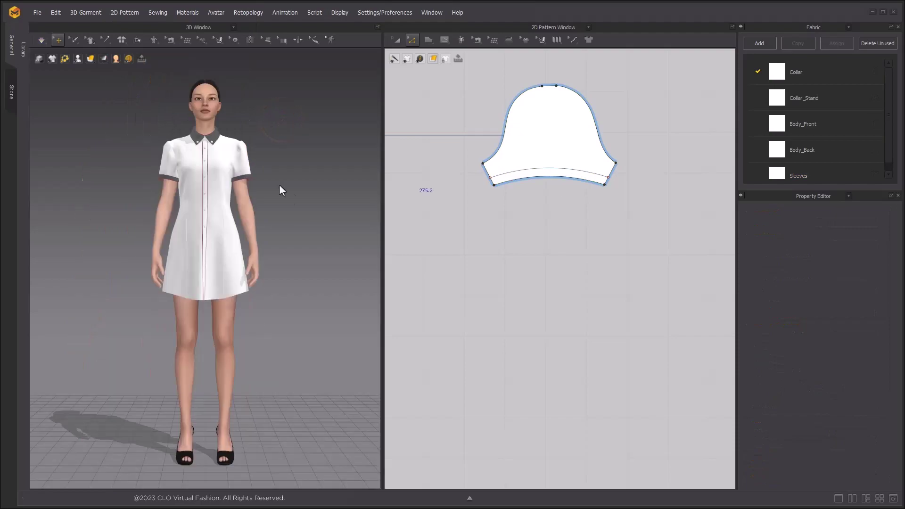
scroll(219, 174, up, 4)
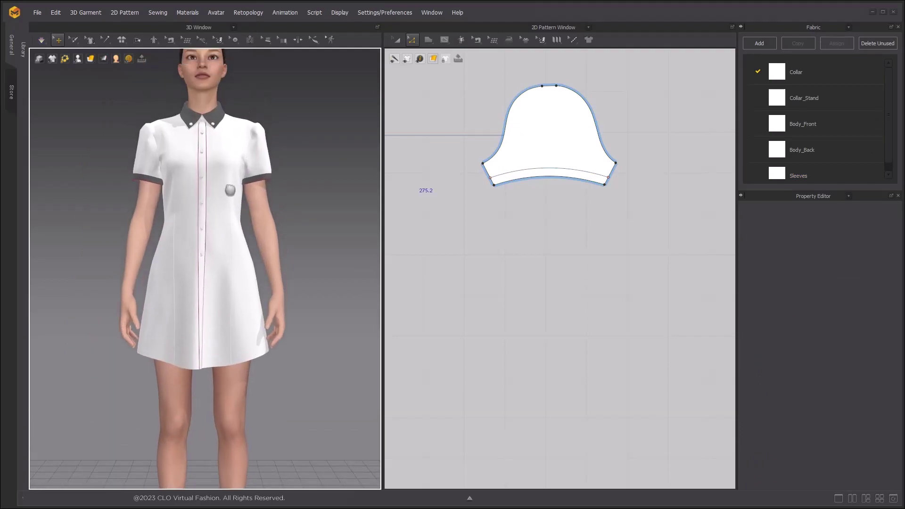
Step: Set Shrinkage Weft to 60% for all front and back body patterns and simulate the tighter bodice
right_drag(221, 263, 220, 254)
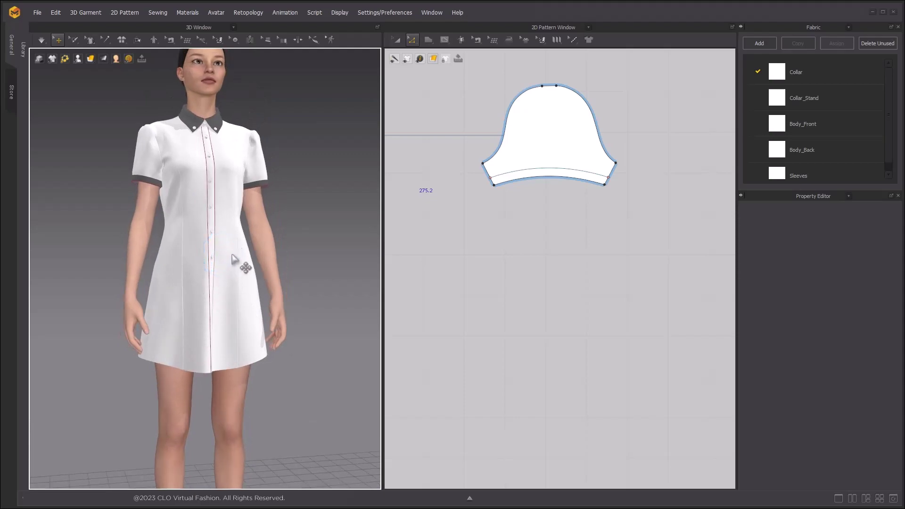
click(231, 254)
shift+click(192, 199)
shift+click(175, 209)
right_drag(127, 209, 281, 184)
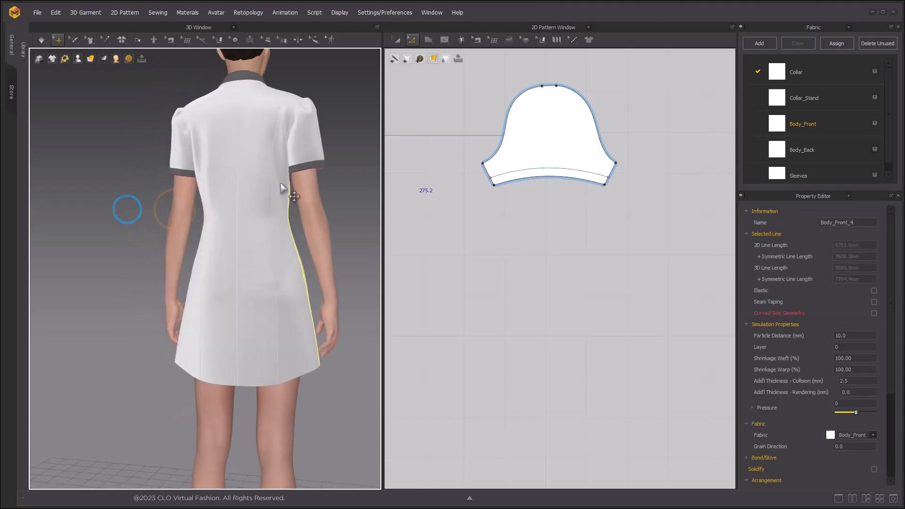
shift+click(278, 179)
shift+click(254, 181)
shift+click(231, 175)
shift+click(196, 154)
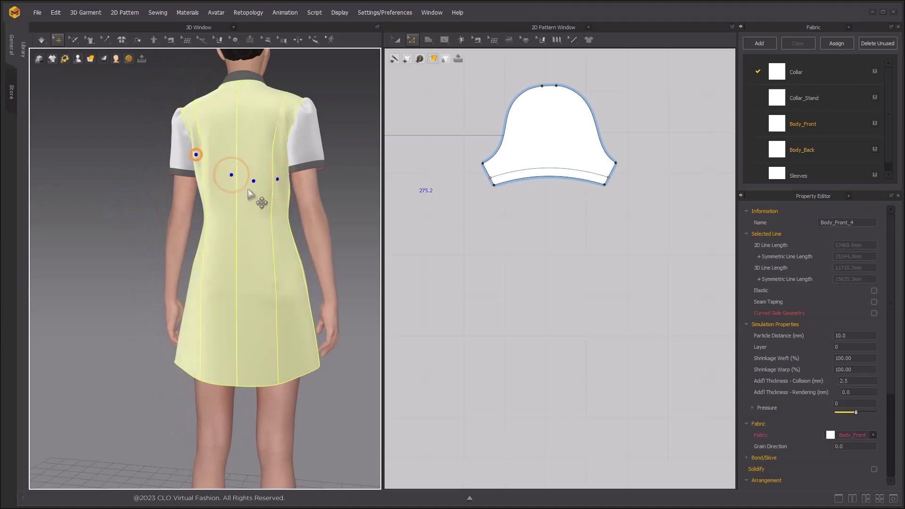
key(2)
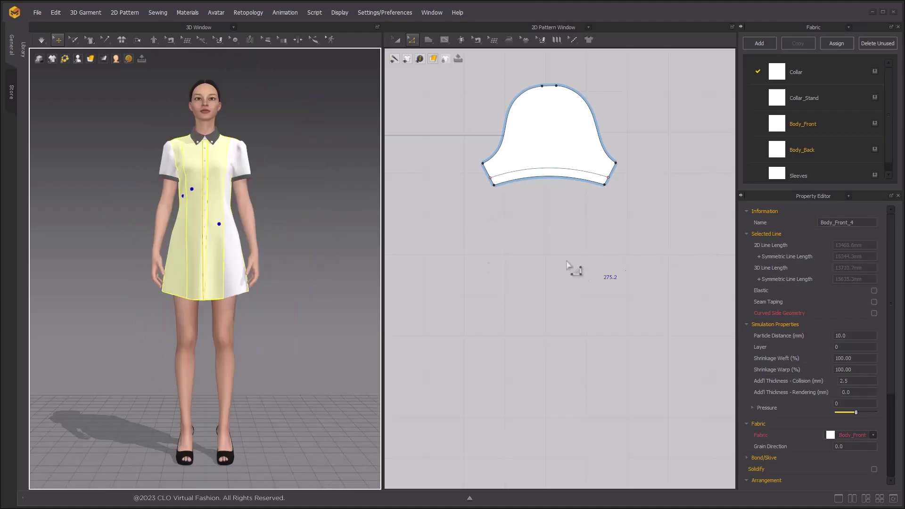
shift+click(233, 234)
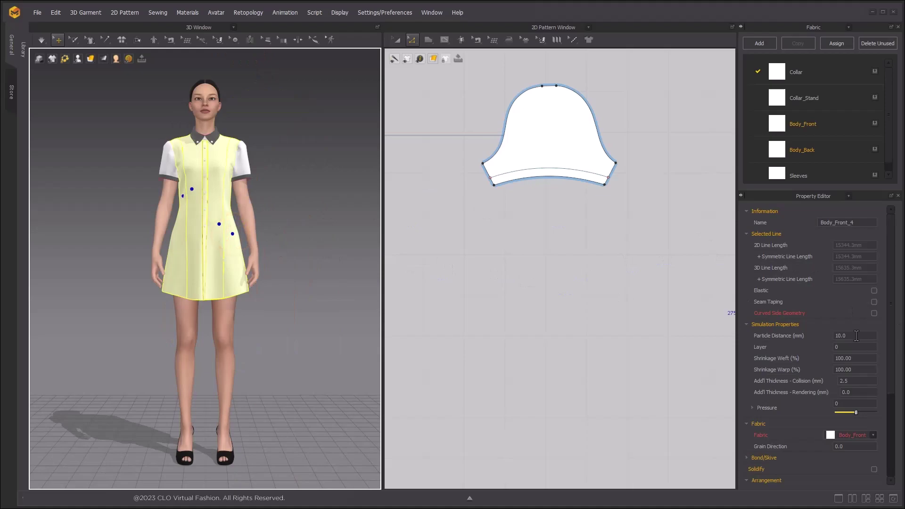
click(851, 358)
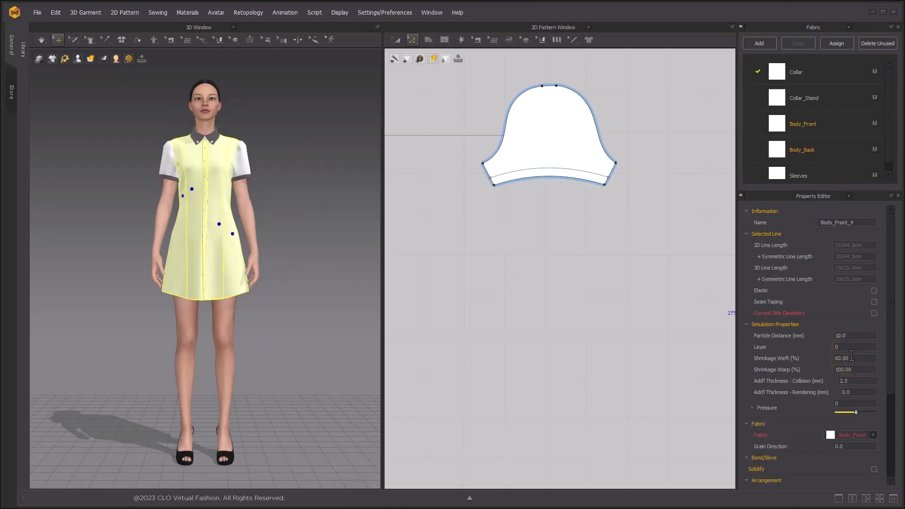
key(space)
scroll(273, 211, up, 5)
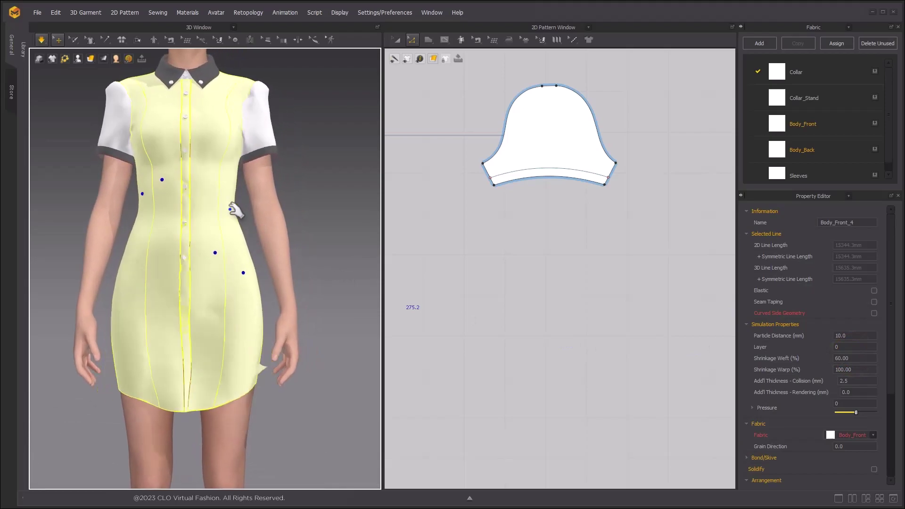
key(space)
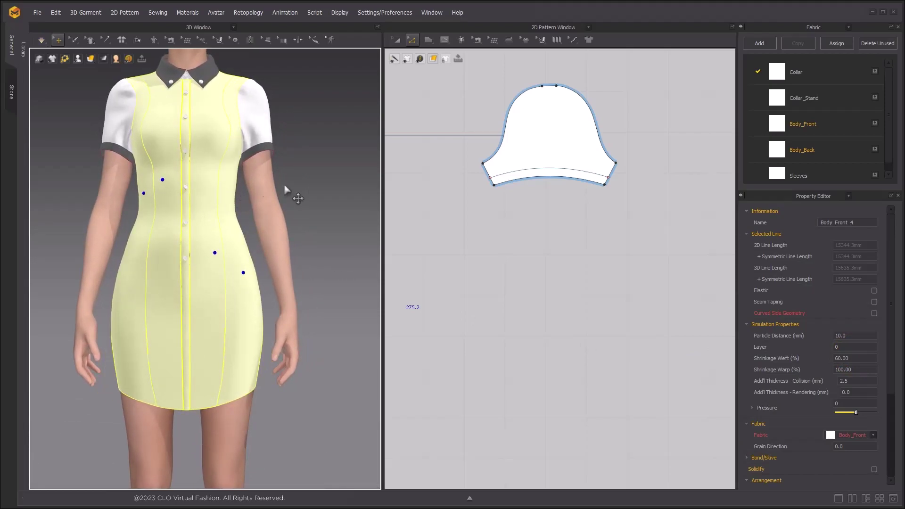
Step: Set the additional collision thickness of all dress patterns to 1.0 mm
scroll(519, 238, down, 10)
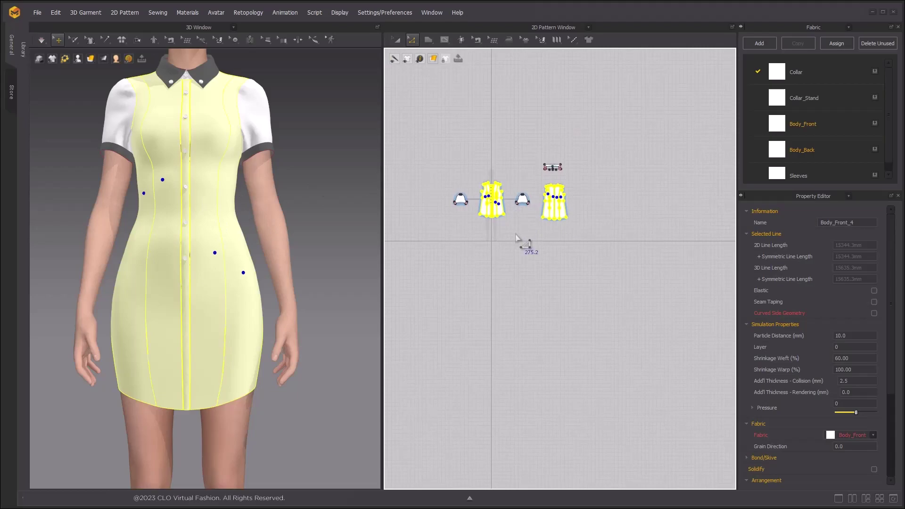
click(516, 234)
click(396, 40)
drag(454, 121, 622, 237)
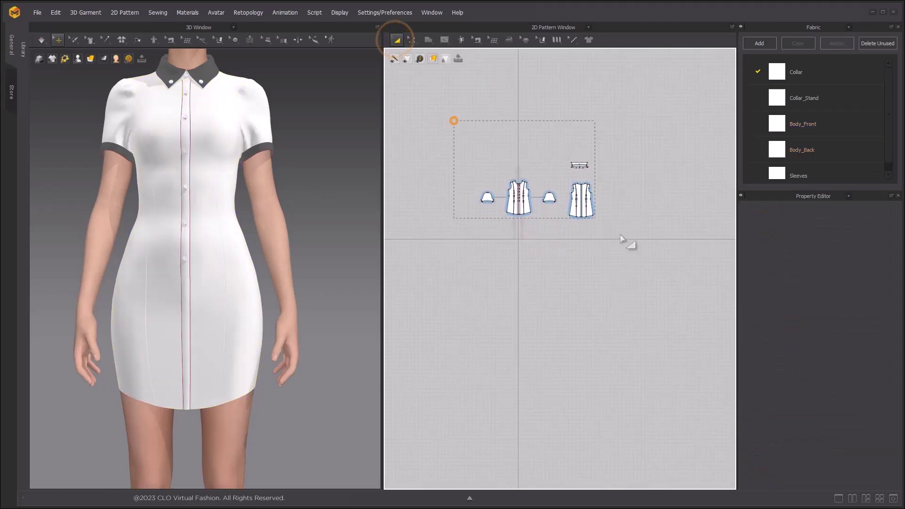
double_click(853, 380)
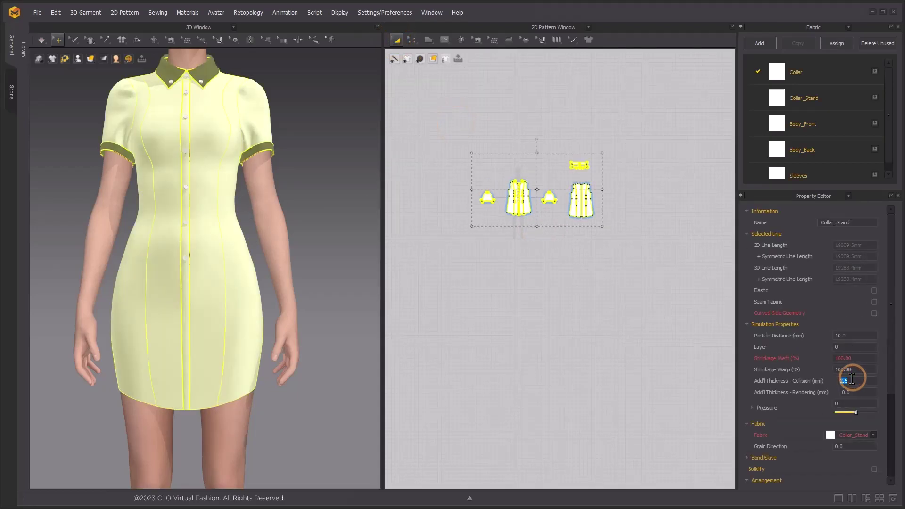
text(1.0)
click(364, 140)
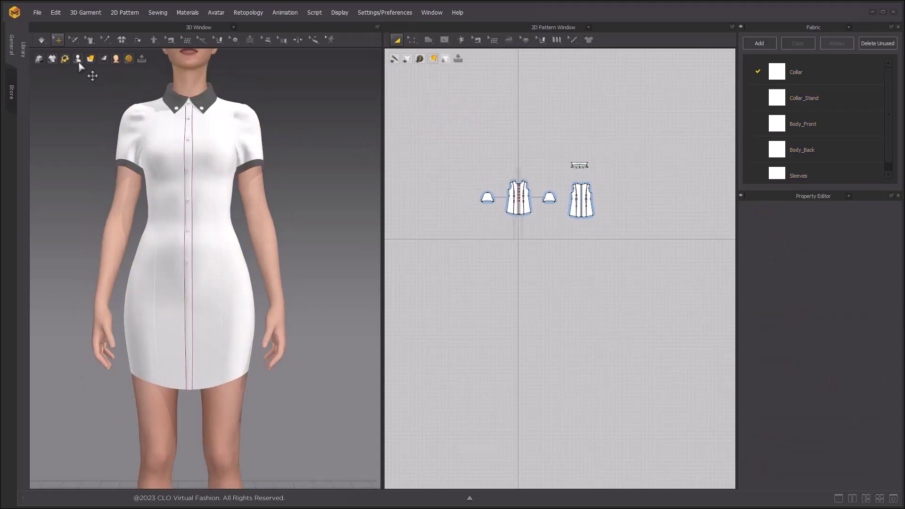
Step: Add the long apron garment from the reference_peace_nurse library folder without loading its avatar pose and size
click(21, 47)
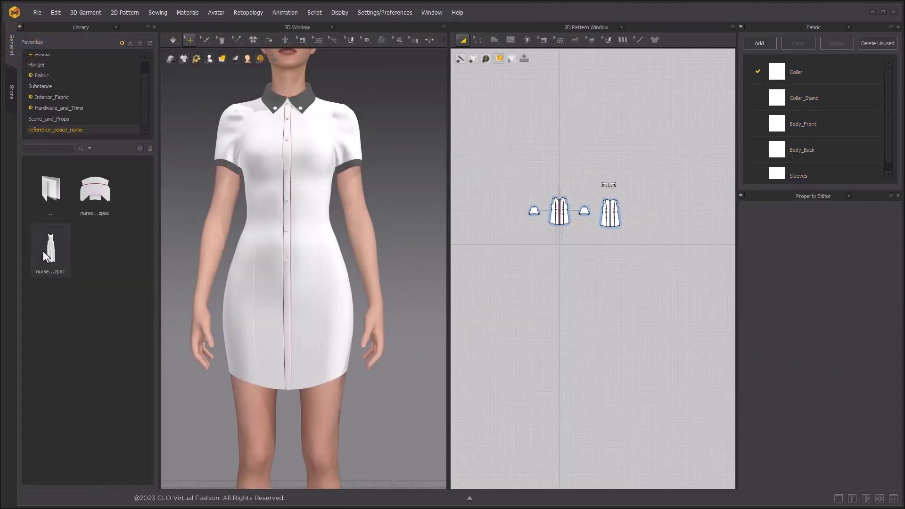
double_click(63, 256)
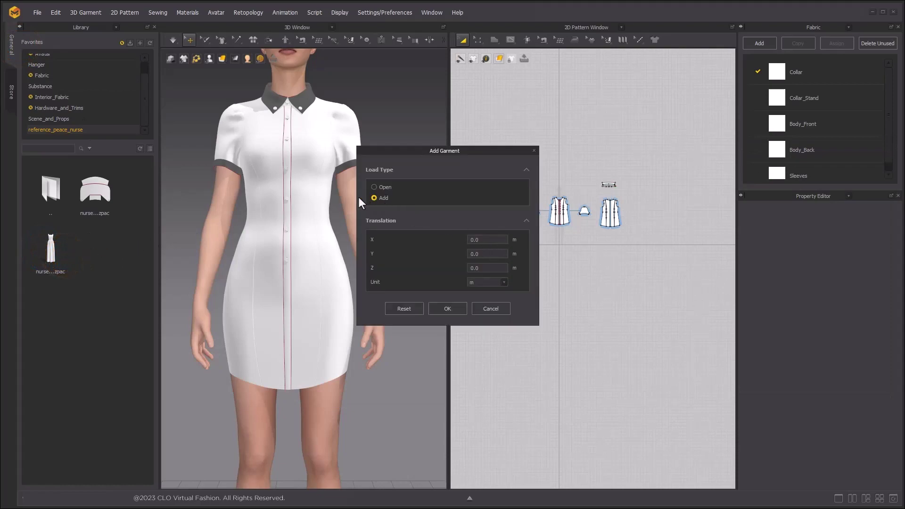
click(436, 308)
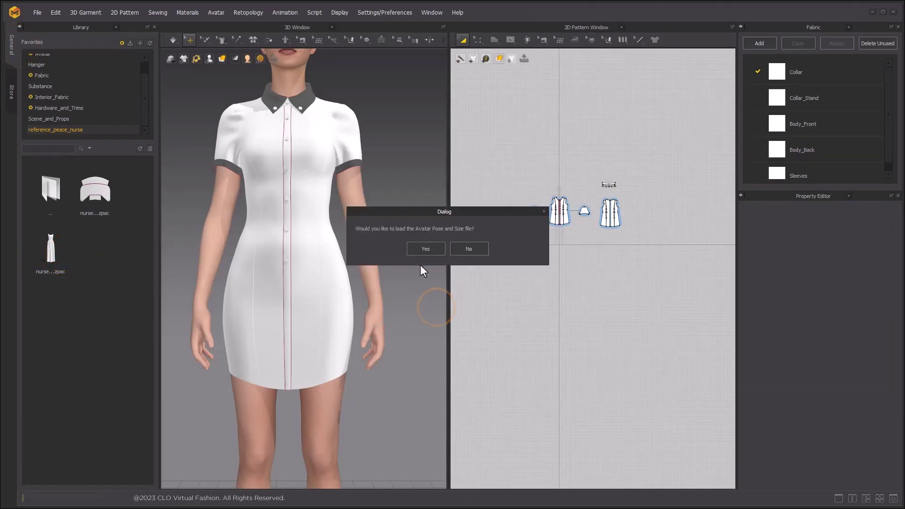
click(469, 249)
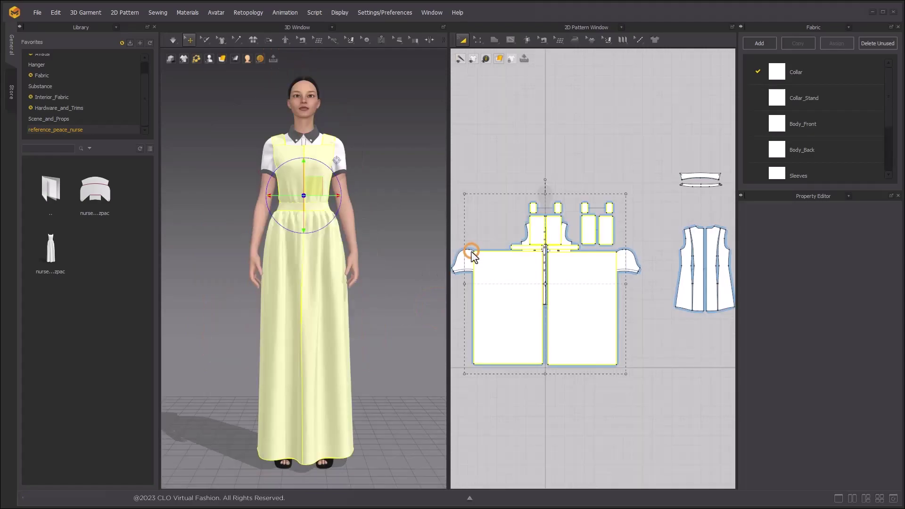
click(20, 26)
Step: Move the apron's 2D patterns below the shirt dress patterns so the two garments no longer overlap
middle_drag(503, 257, 489, 162)
scroll(490, 161, down, 3)
drag(509, 167, 517, 297)
click(516, 297)
scroll(541, 206, down, 1)
click(543, 203)
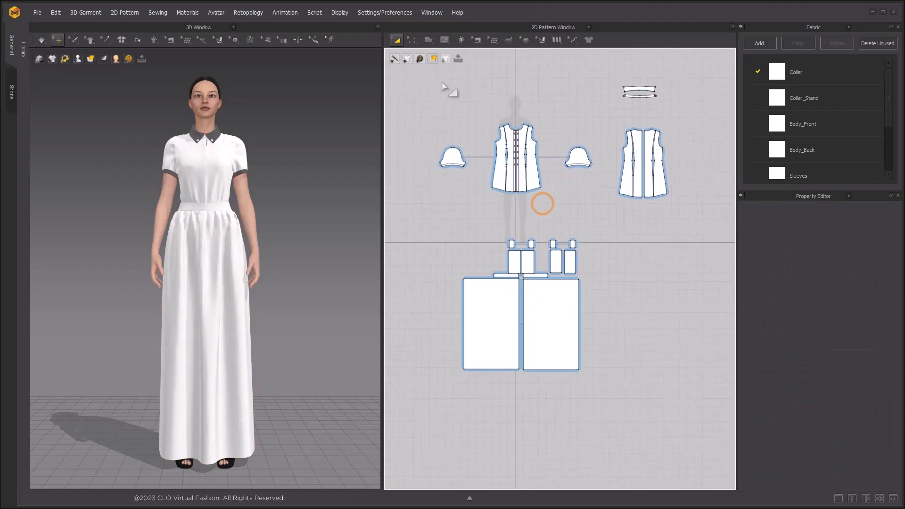
Step: Freeze all shirt dress patterns, including the collar, body and sleeves
drag(421, 75, 697, 208)
scroll(210, 207, up, 3)
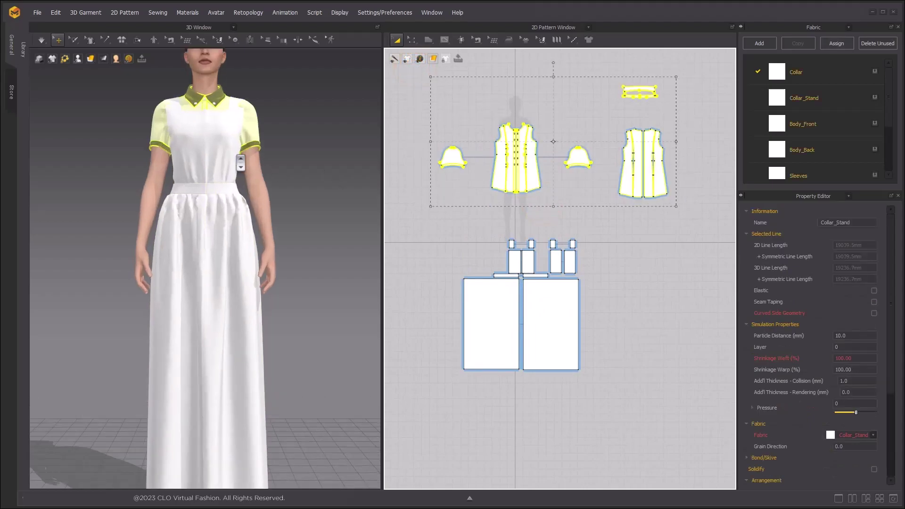
right_drag(209, 206, 214, 202)
right_click(242, 151)
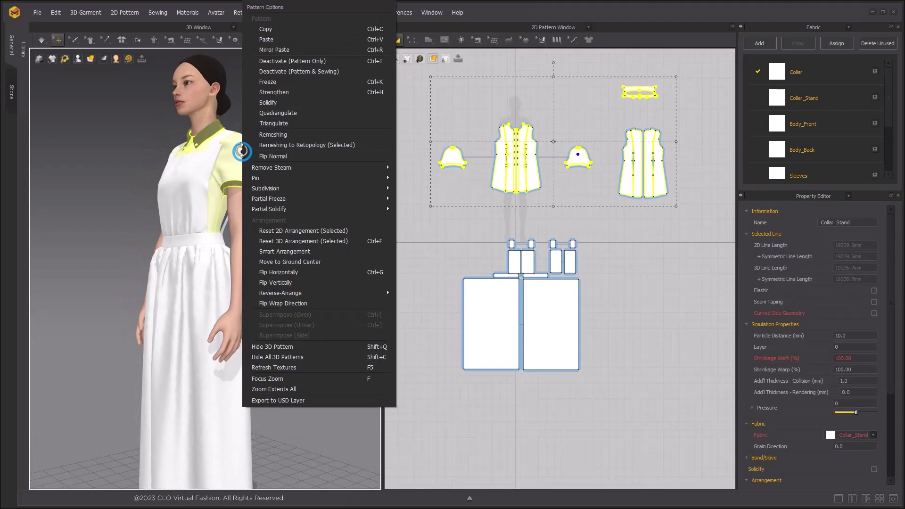
click(259, 85)
click(273, 113)
Step: Simulate the apron over the frozen dress and inspect the layered outfit from several angles
right_drag(254, 146, 298, 154)
scroll(249, 146, up, 3)
middle_drag(248, 145, 252, 138)
scroll(253, 146, down, 5)
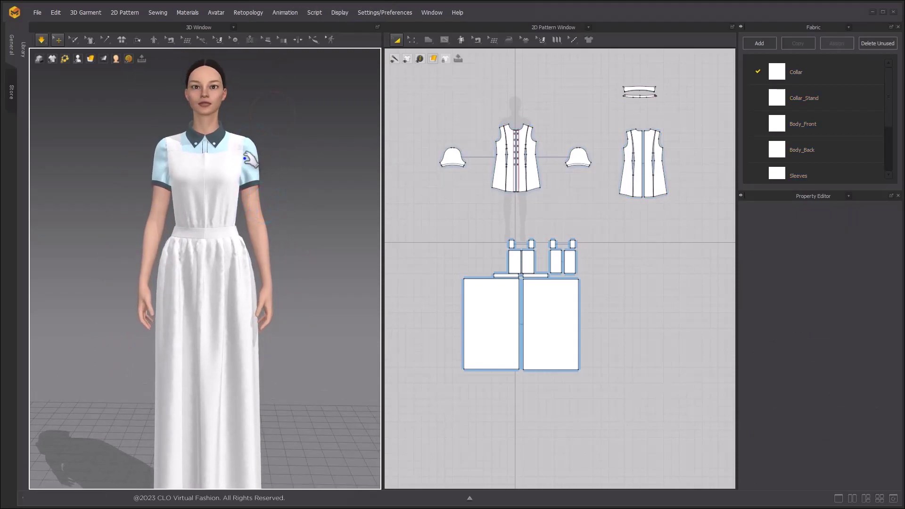
scroll(266, 193, down, 2)
right_drag(267, 192, 156, 192)
key(2)
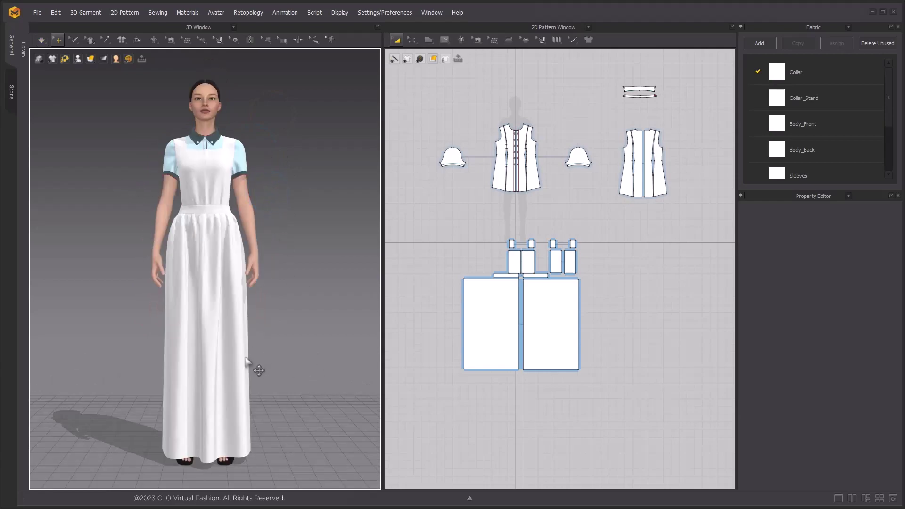
Step: Raise the bottom edges of both apron skirt panels by about 382 mm, making the panels about 774 mm long
click(413, 40)
middle_drag(453, 396, 440, 312)
drag(424, 266, 641, 329)
scroll(504, 292, up, 5)
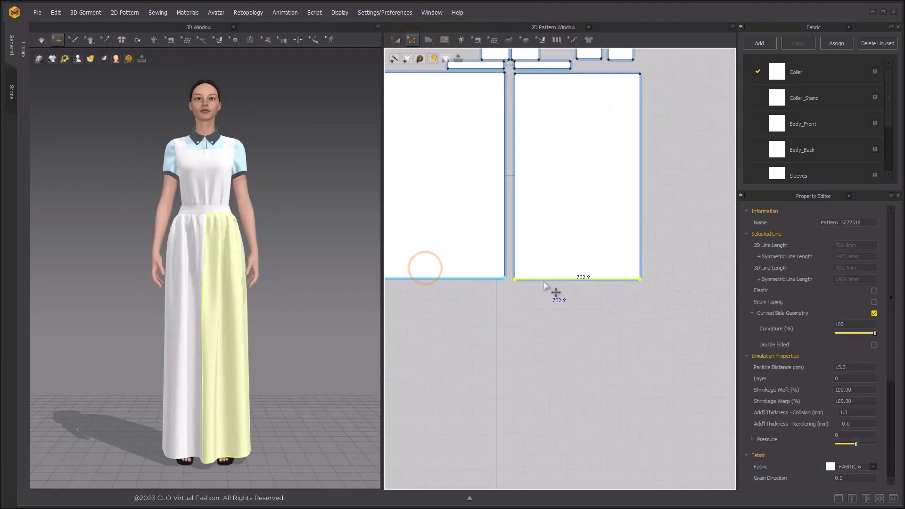
drag(544, 280, 532, 213)
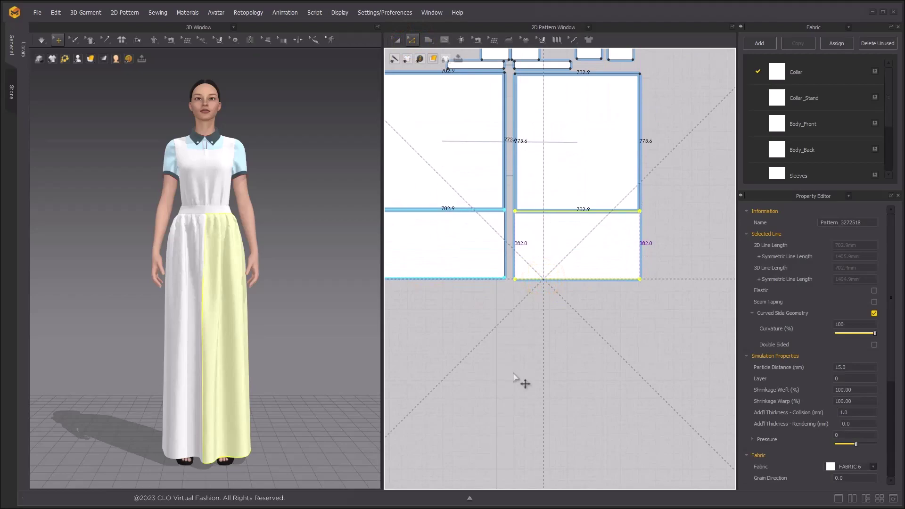
middle_drag(236, 287, 238, 346)
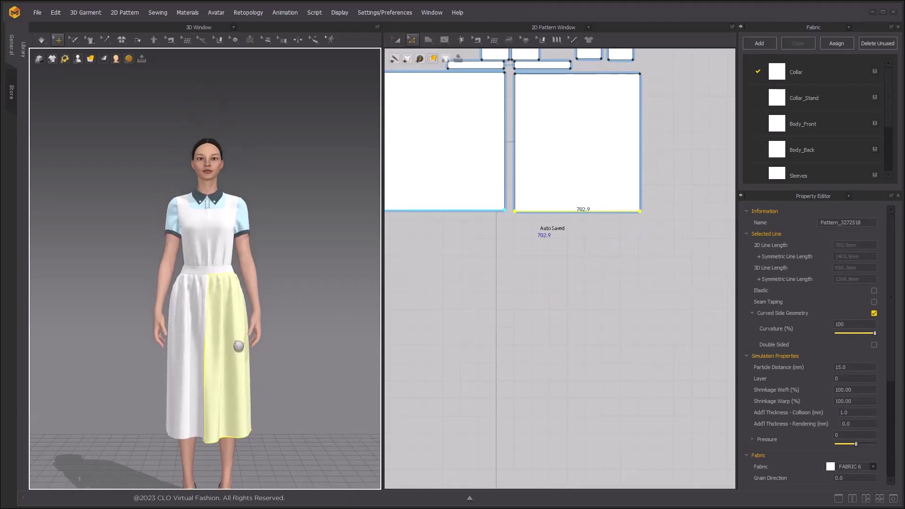
scroll(275, 285, up, 2)
click(326, 208)
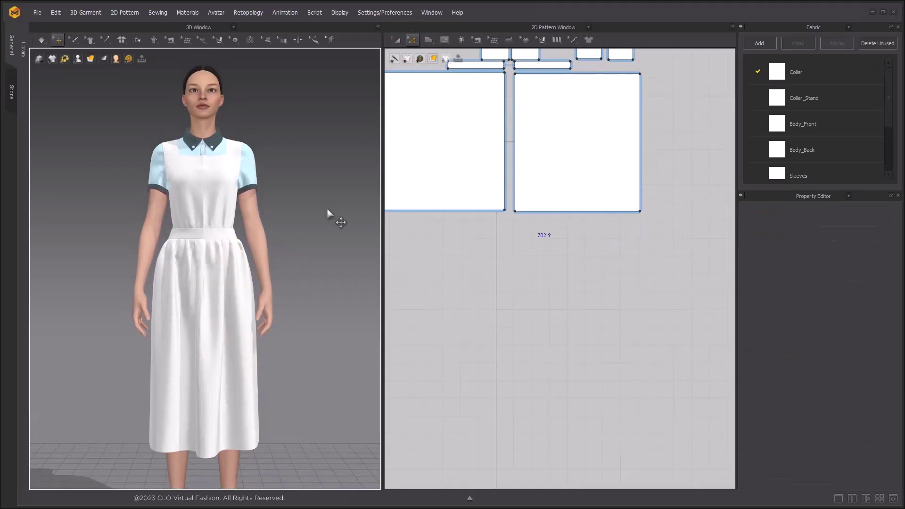
Step: Unfreeze all shirt dress patterns, including the collar, body and sleeves, while leaving the apron patterns alone
scroll(563, 318, down, 4)
middle_drag(564, 318, 577, 381)
click(397, 37)
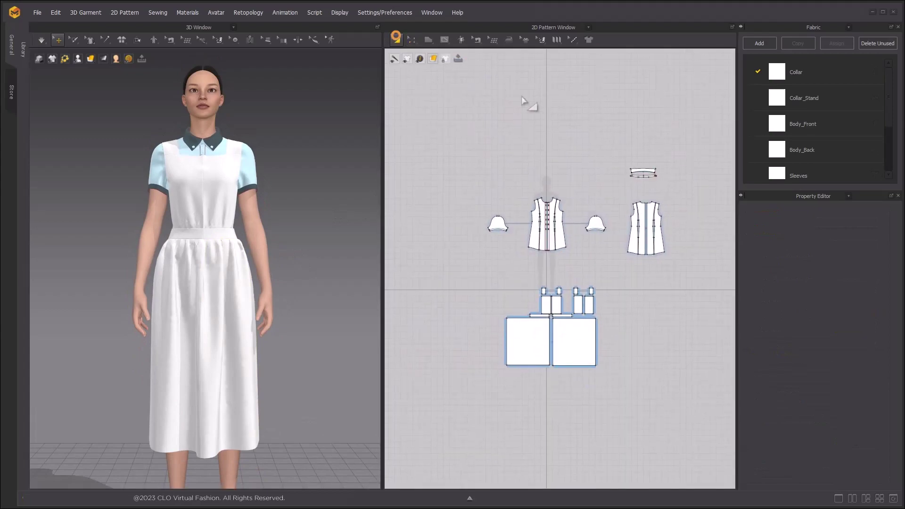
click(537, 109)
drag(453, 116, 699, 275)
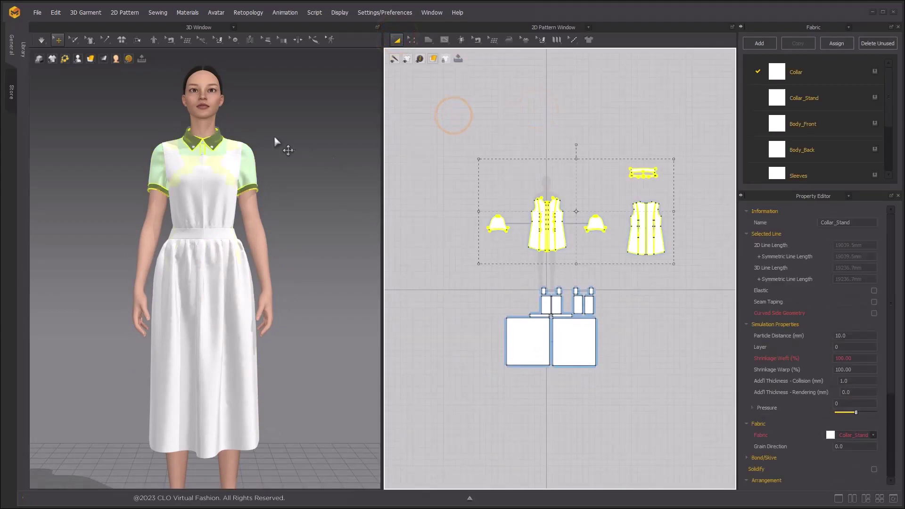
right_click(251, 163)
click(268, 63)
right_drag(267, 145, 239, 149)
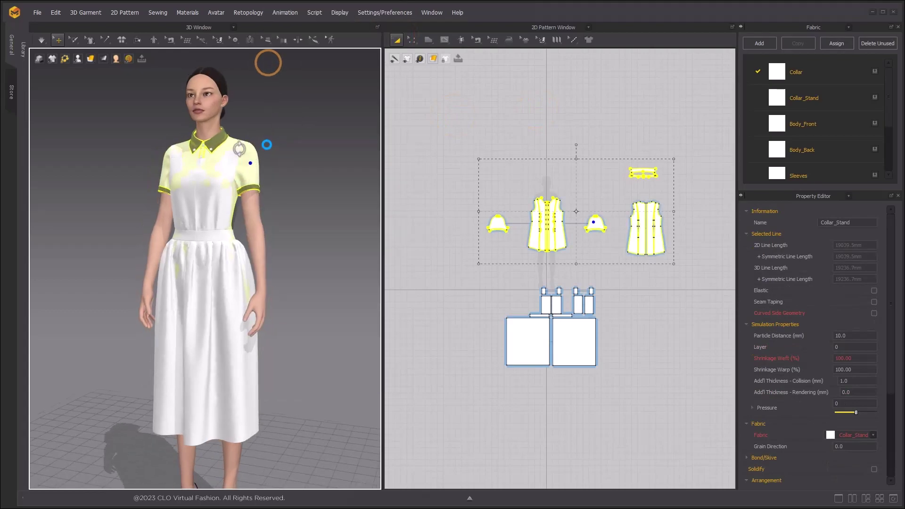
Step: Simulate the unfrozen shirt dress together with the apron, then stop the simulation
scroll(264, 163, up, 2)
click(295, 149)
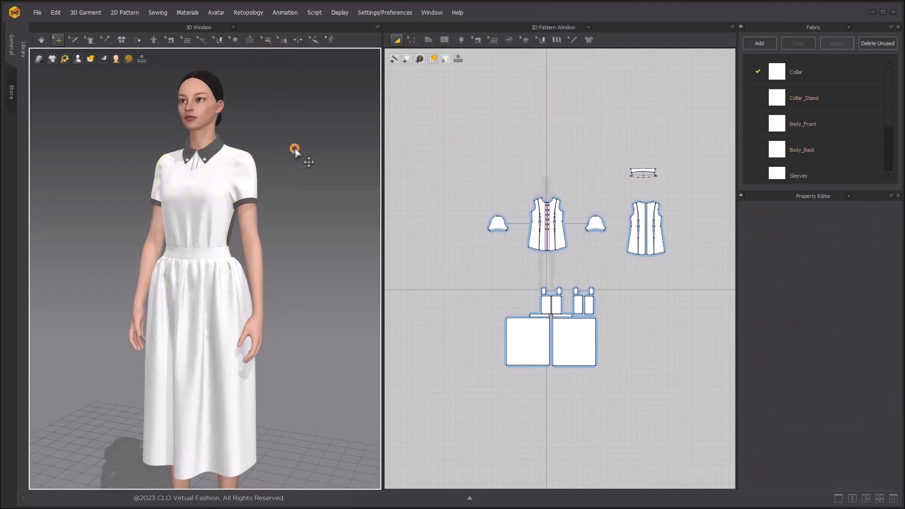
key(space)
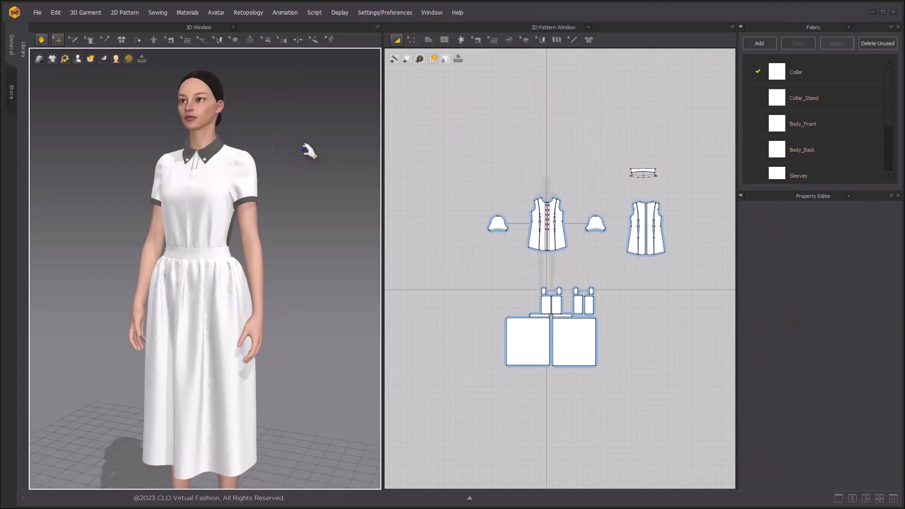
key(space)
Step: Set the weft shrinkage of all shirt dress patterns to 100%
drag(468, 120, 719, 276)
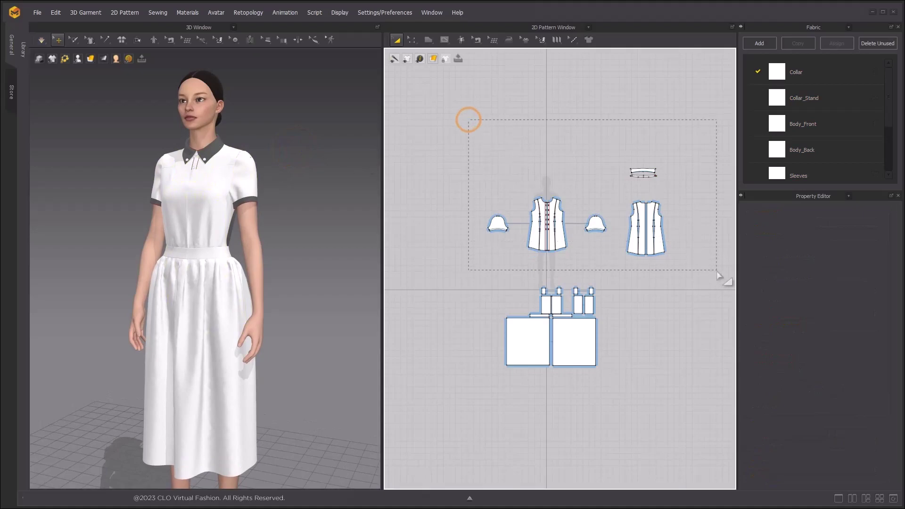
click(862, 358)
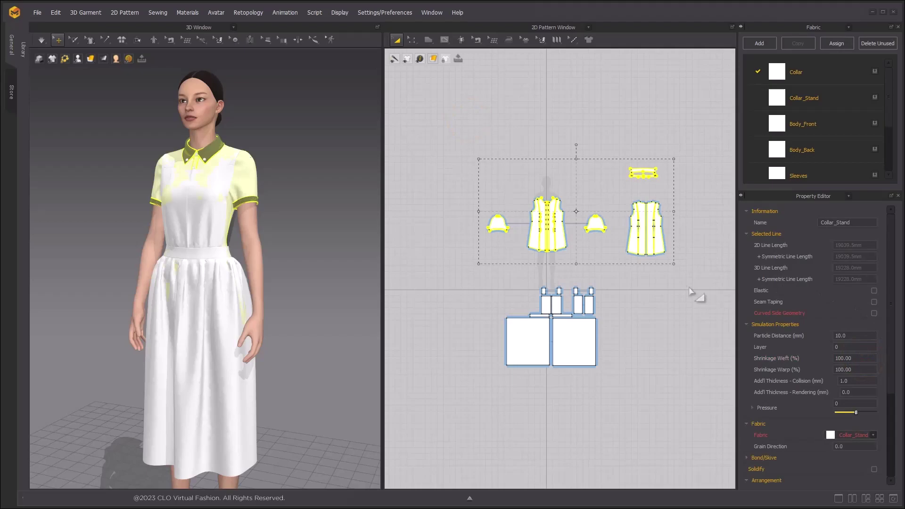
click(586, 129)
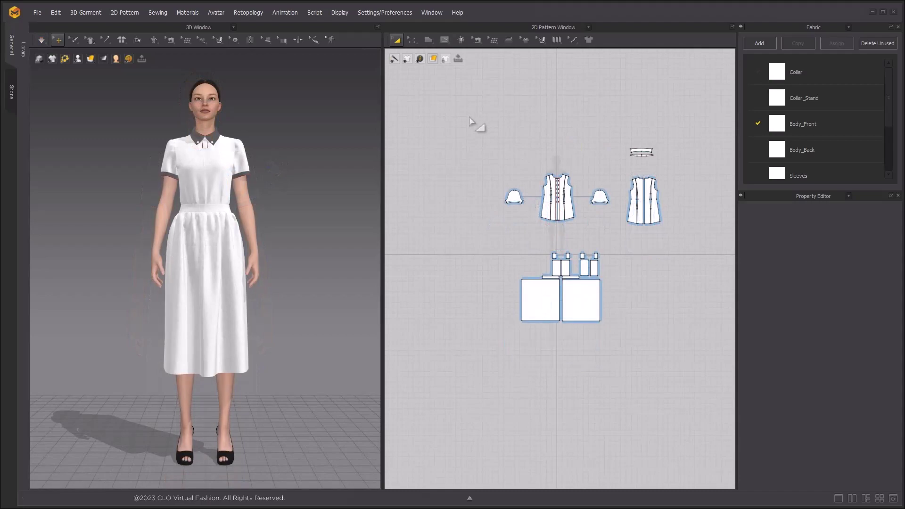
Step: Freeze all shirt dress and apron patterns together
drag(478, 111, 679, 349)
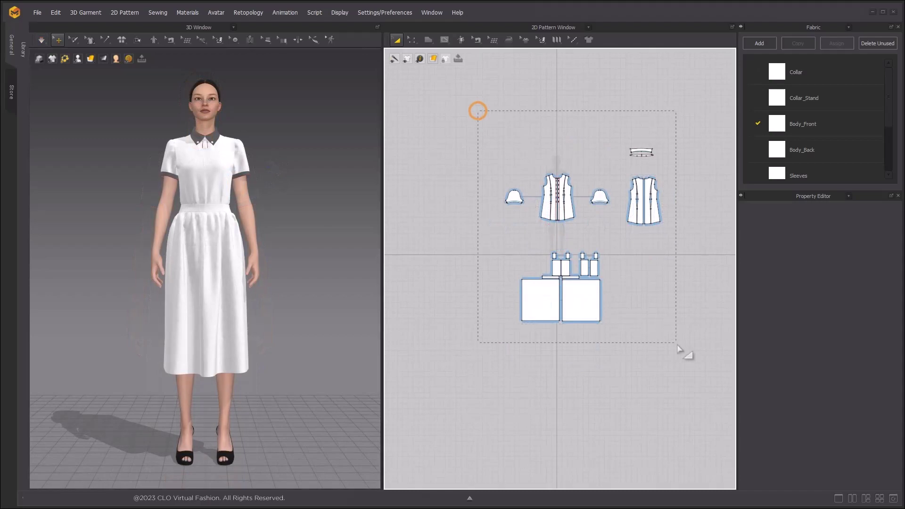
right_click(238, 160)
click(254, 82)
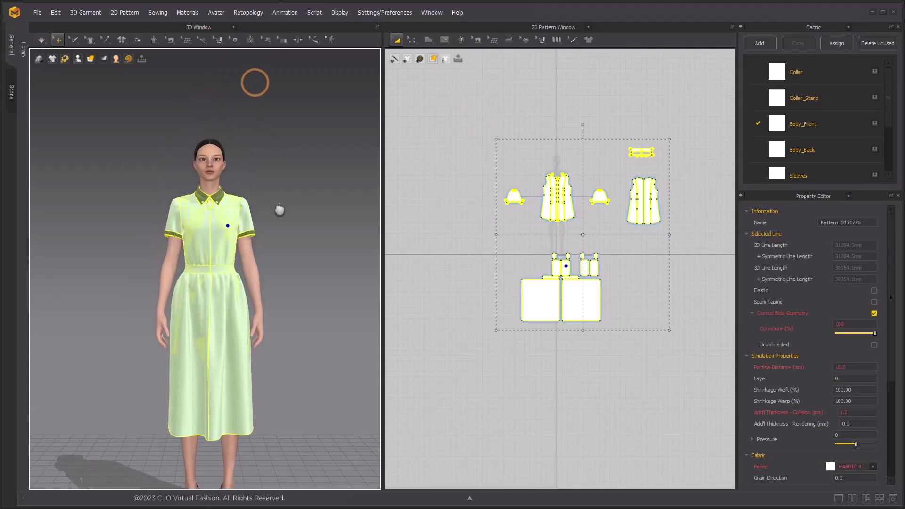
click(291, 145)
right_drag(288, 142, 244, 162)
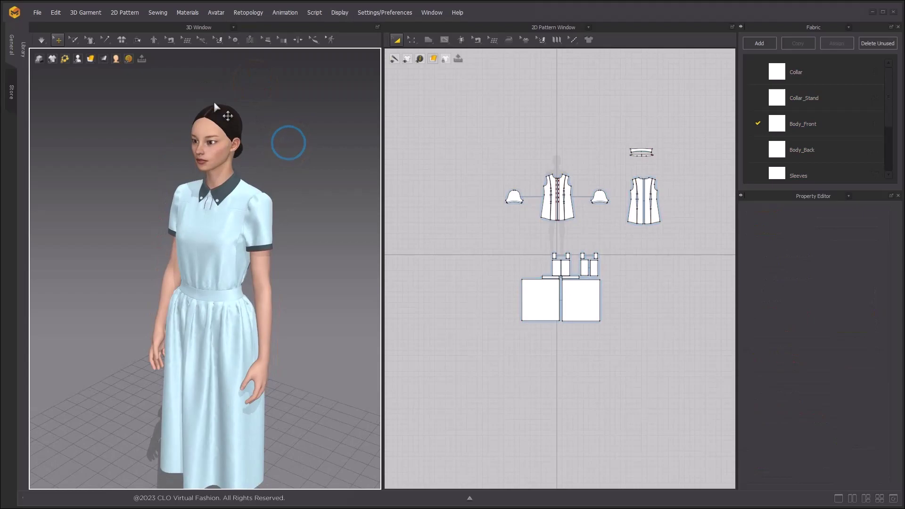
Step: Add the nurse cap garment from the reference_peace_nurse folder to the scene without loading its avatar pose and size
click(22, 57)
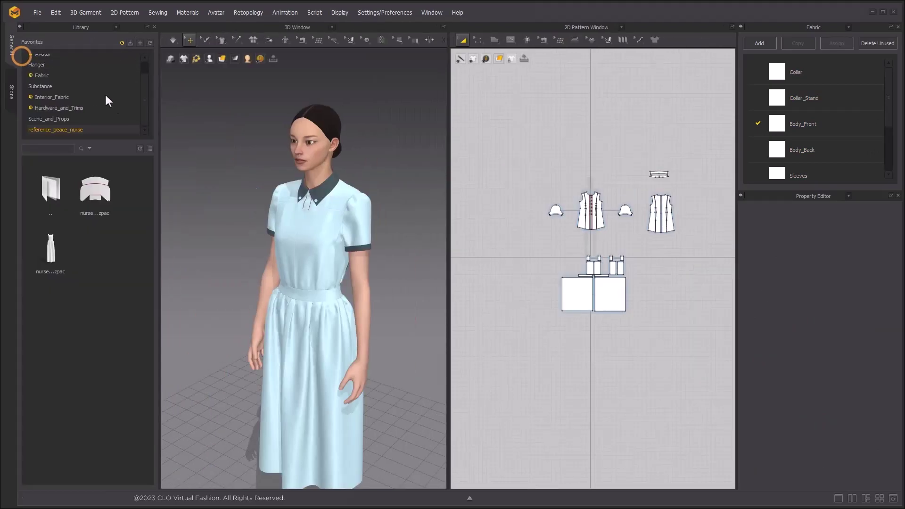
drag(105, 186, 324, 151)
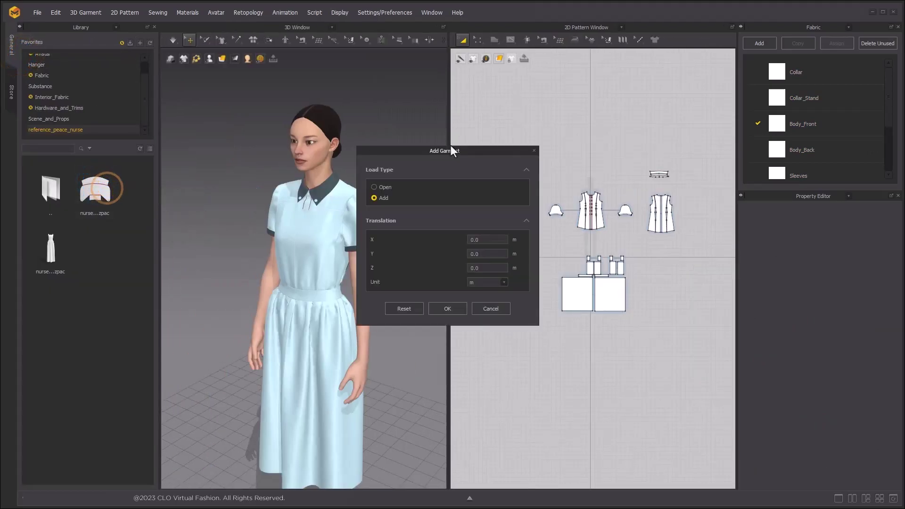
click(462, 308)
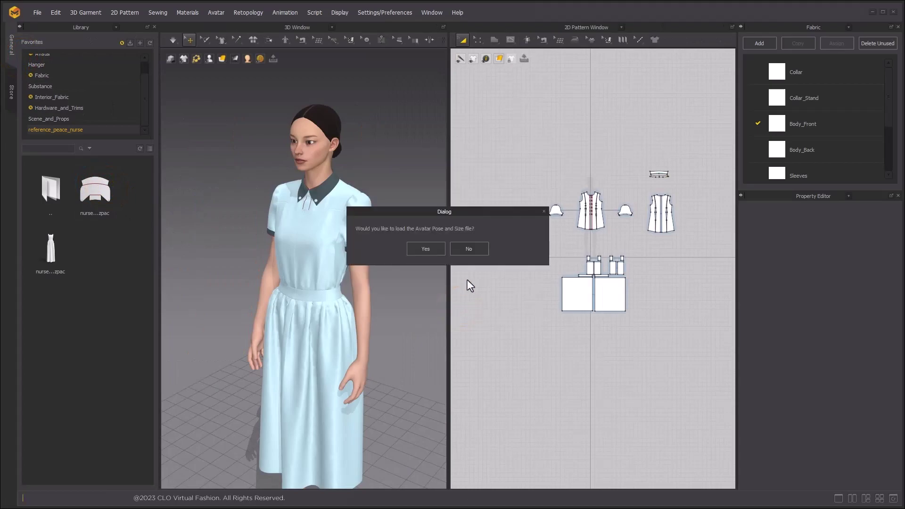
click(472, 250)
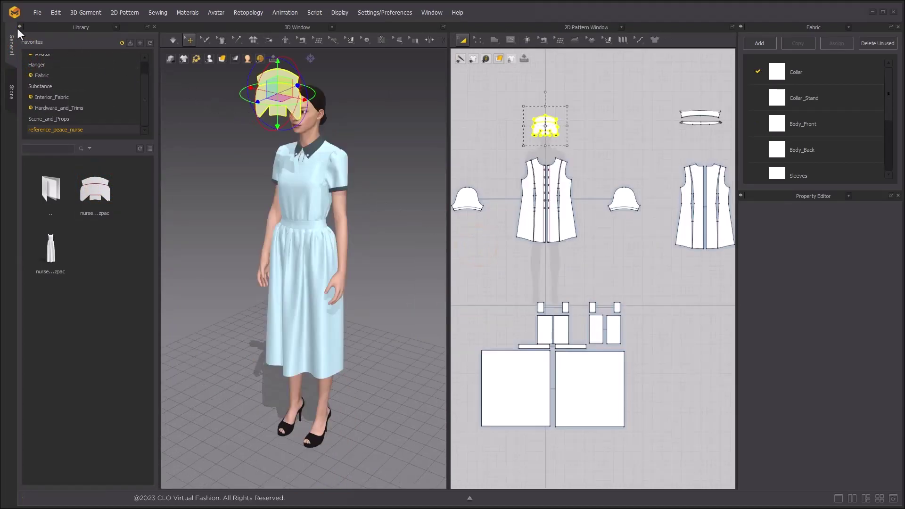
click(19, 26)
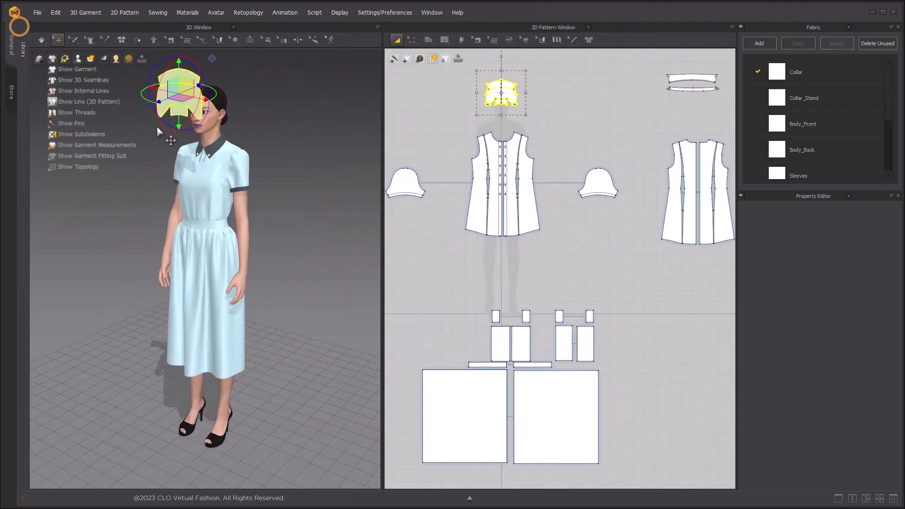
Step: Fold the nurse cap's lower section backward and slightly upward along its horizontal internal line with Fold Arrangement
click(267, 194)
scroll(242, 221, up, 5)
click(150, 180)
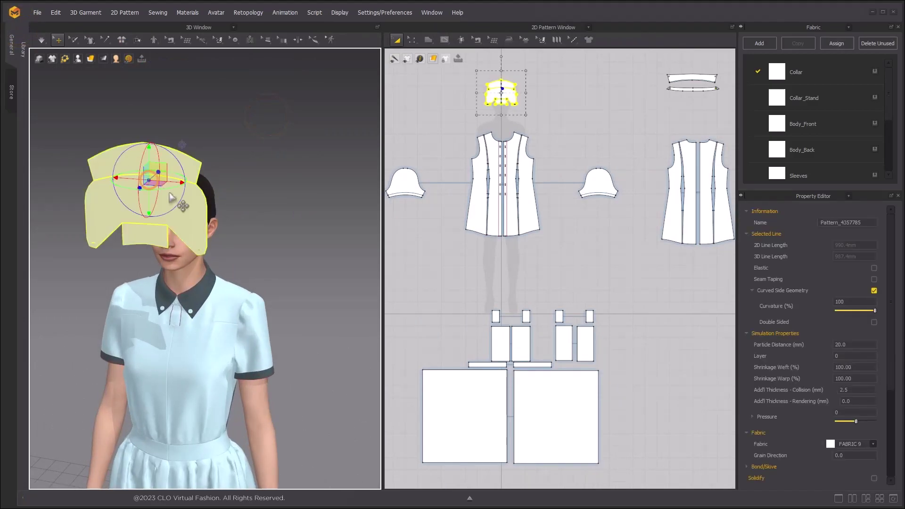
middle_drag(154, 170, 174, 147)
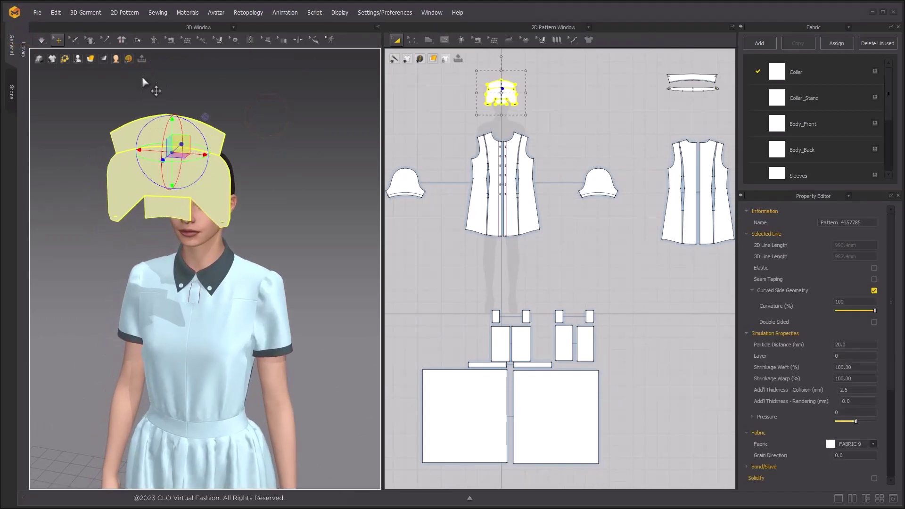
click(138, 40)
click(168, 146)
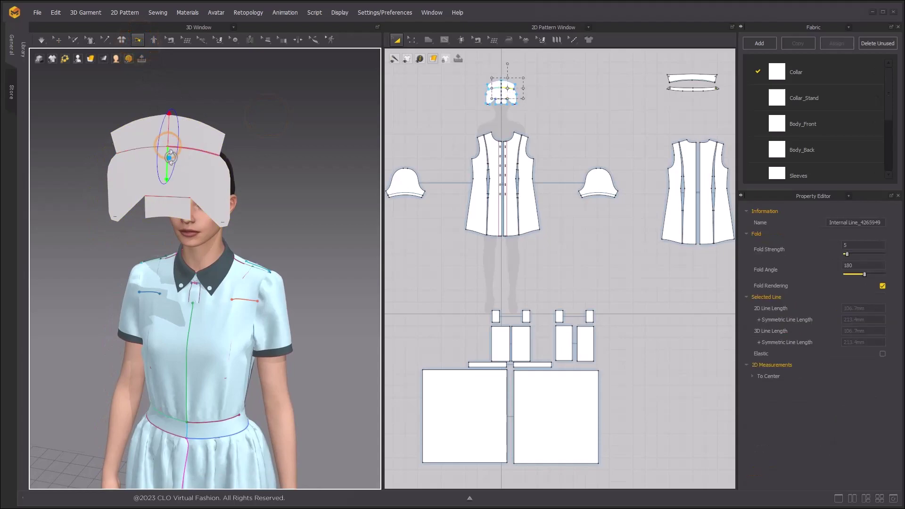
right_drag(170, 158, 107, 154)
right_drag(196, 170, 172, 165)
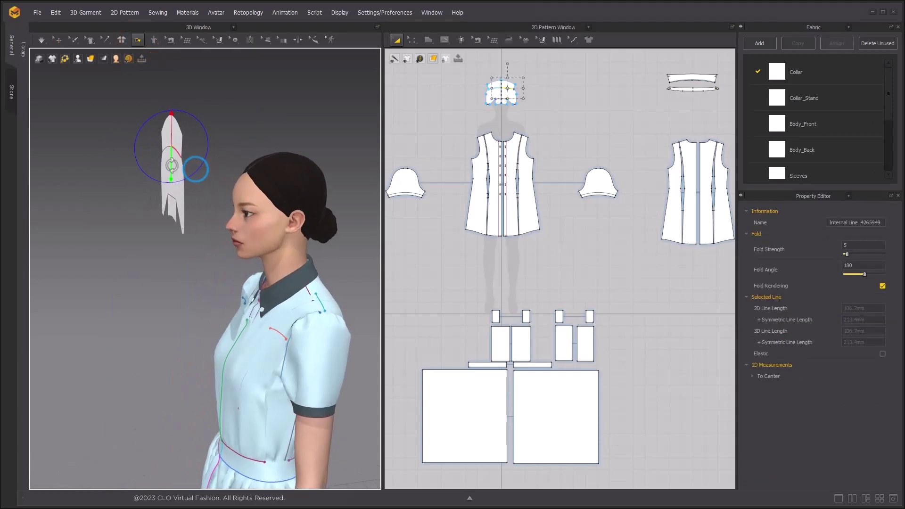
drag(171, 165, 199, 124)
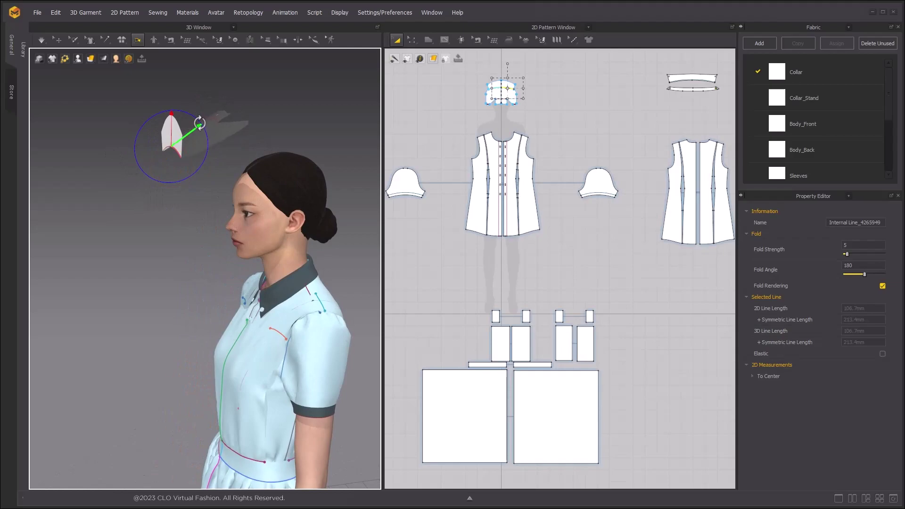
right_drag(140, 125, 337, 153)
Step: Move the whole folded cap backward in 3D so it sits above the avatar's head
click(58, 40)
click(170, 139)
right_drag(197, 136, 302, 144)
drag(298, 145, 204, 142)
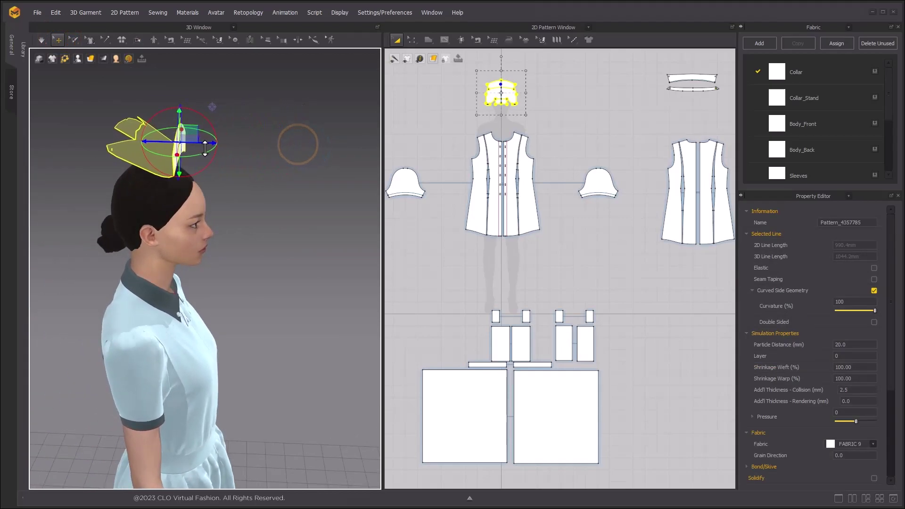
Step: Lower the cap onto the crown of the head and fine-tune its front-to-back position
right_drag(256, 151, 133, 137)
middle_drag(293, 142, 244, 147)
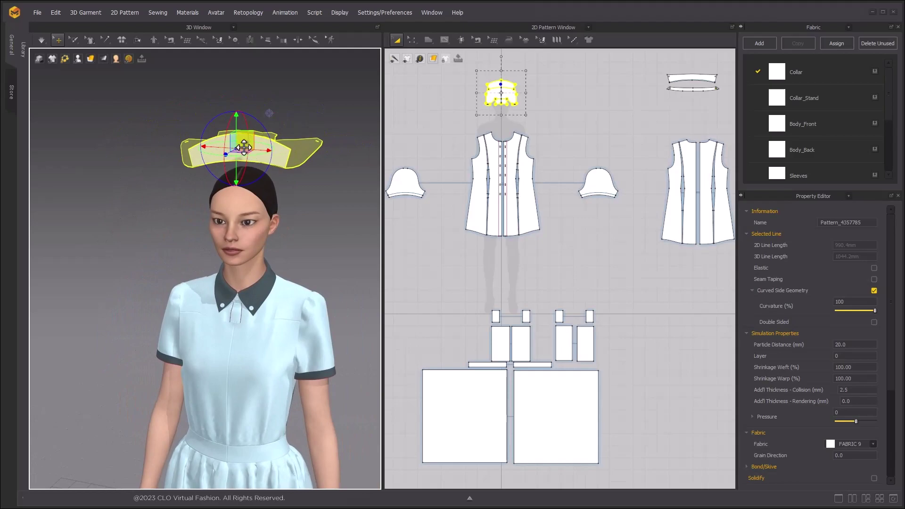
mouse_move(237, 123)
mouse_down()
mouse_move(236, 144)
mouse_move(236, 135)
mouse_up()
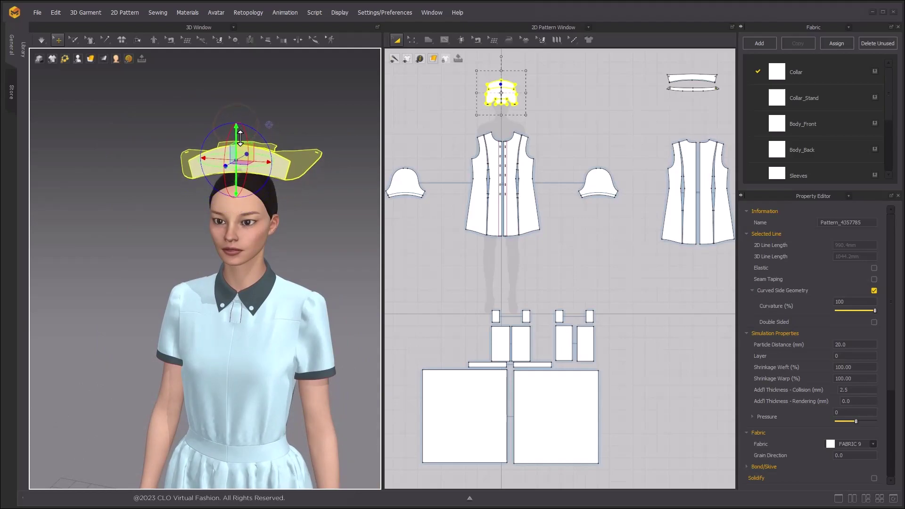
right_drag(225, 156, 337, 159)
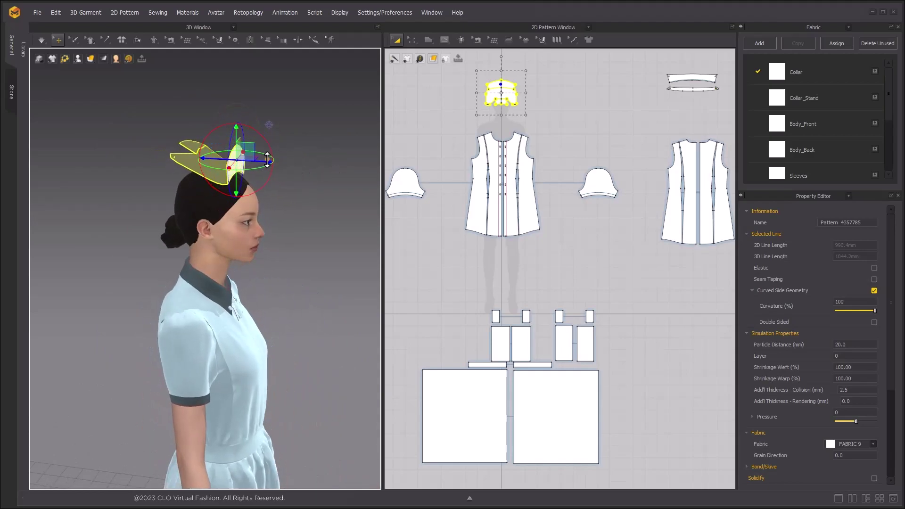
drag(267, 159, 268, 159)
right_drag(268, 159, 195, 162)
Step: Pin the cap's front band at the center near its lower edge
scroll(237, 233, up, 5)
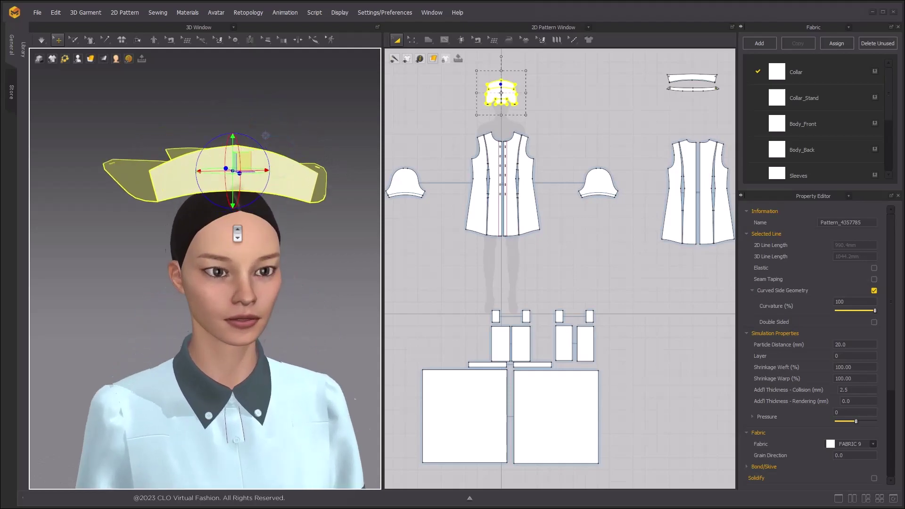
scroll(237, 234, up, 2)
scroll(301, 103, up, 2)
click(302, 102)
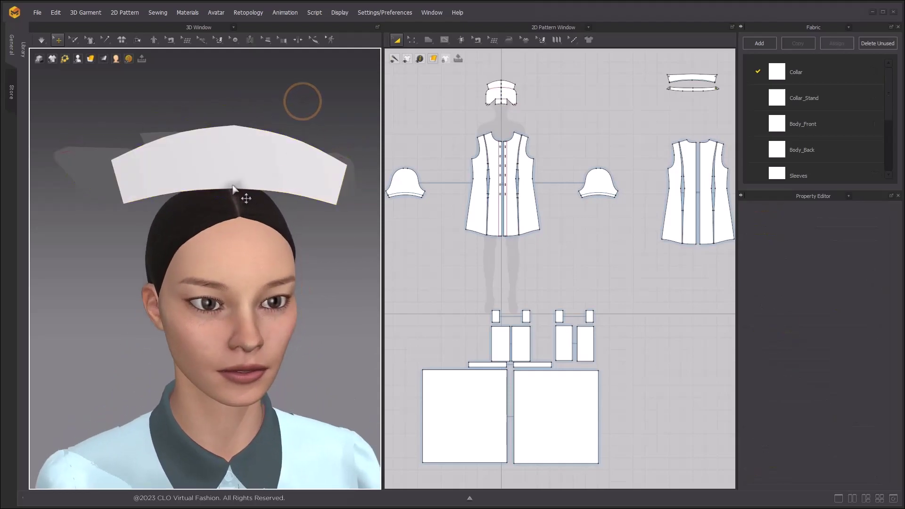
key(w)
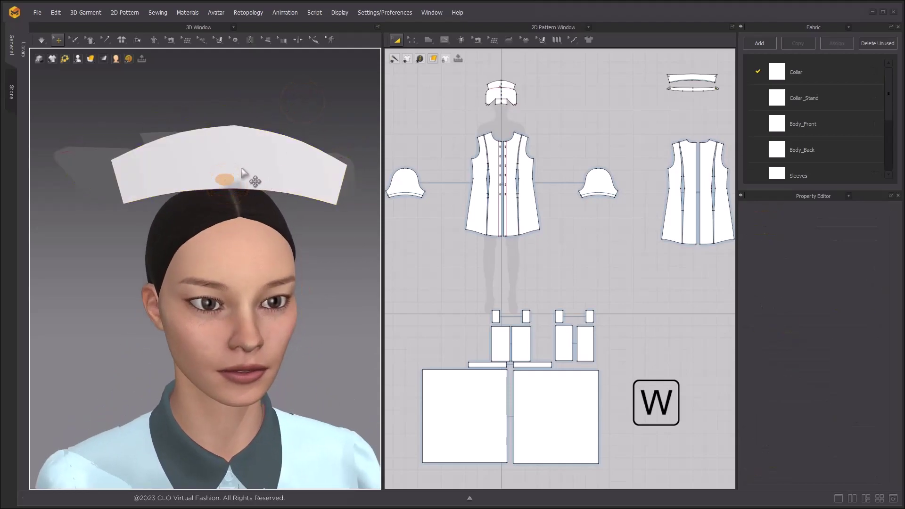
Step: Strengthen the cap pattern and simulate it on the avatar's head
right_click(241, 143)
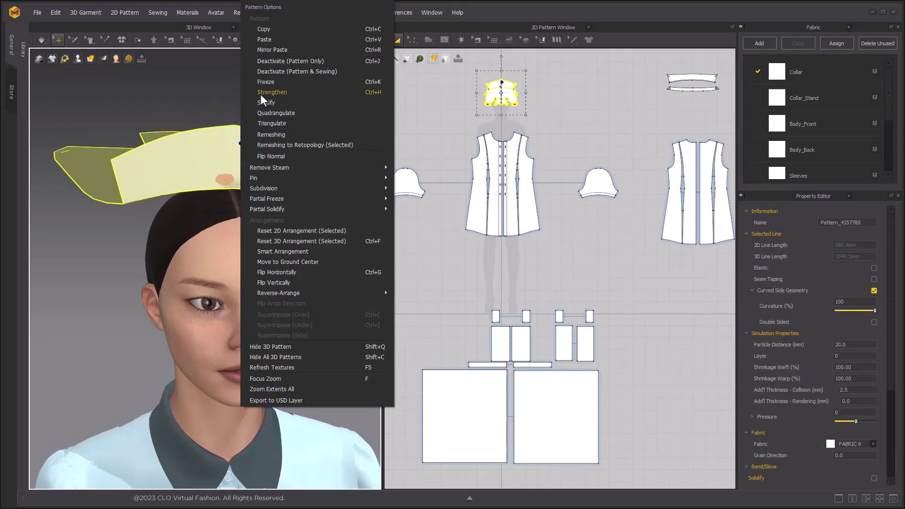
click(273, 93)
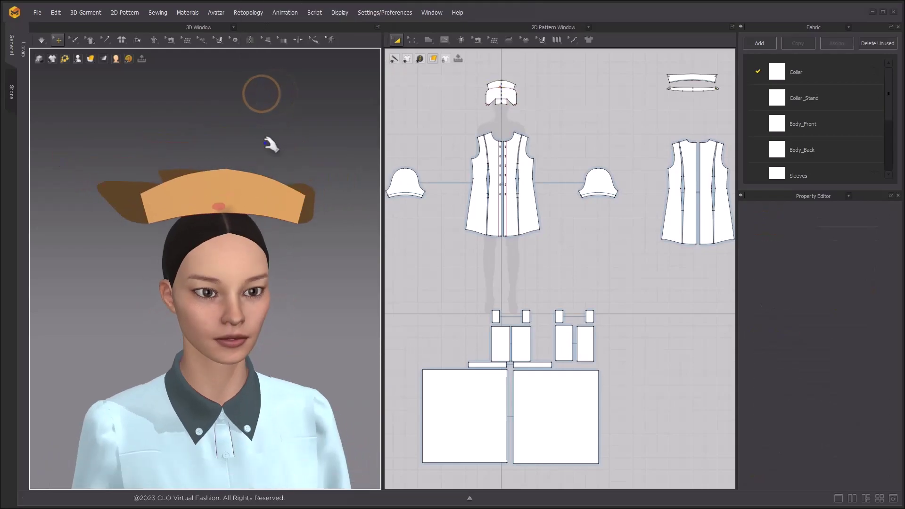
key(space)
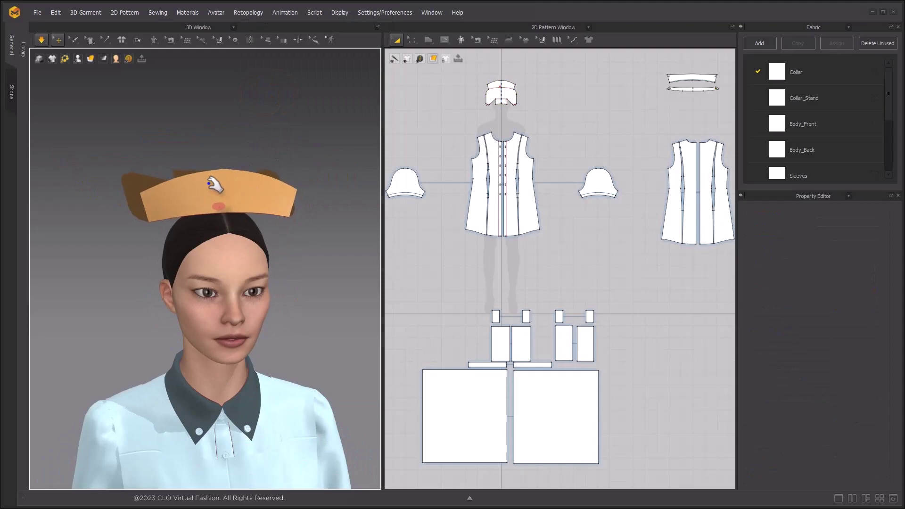
key(space)
right_drag(196, 178, 273, 254)
key(space)
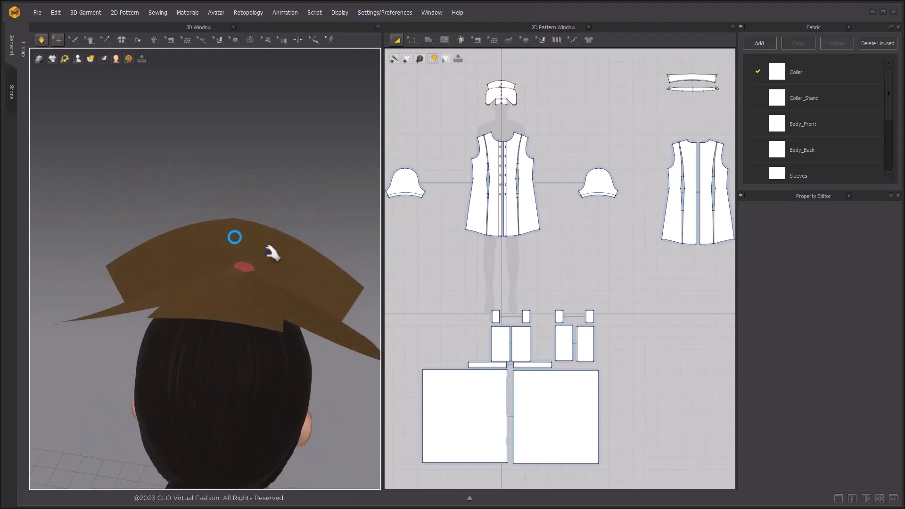
Step: Pin the tip of the cap's left wing and pull it in toward the back of the head
right_drag(313, 327, 193, 213)
scroll(263, 228, down, 3)
key(w)
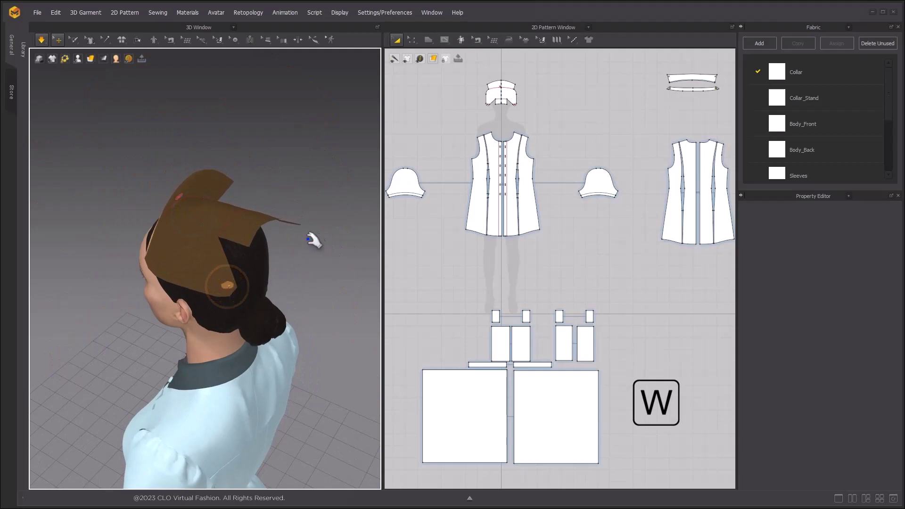
right_drag(314, 238, 357, 265)
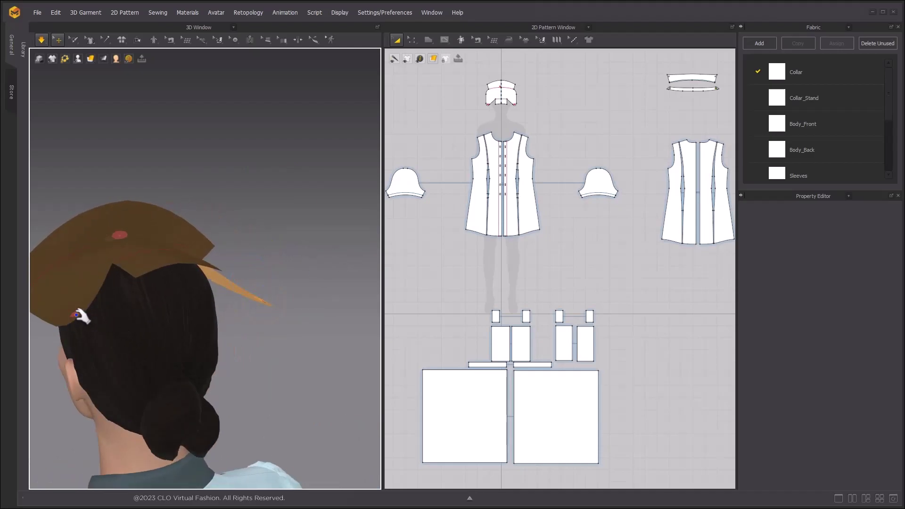
drag(76, 311, 132, 309)
right_drag(217, 305, 283, 354)
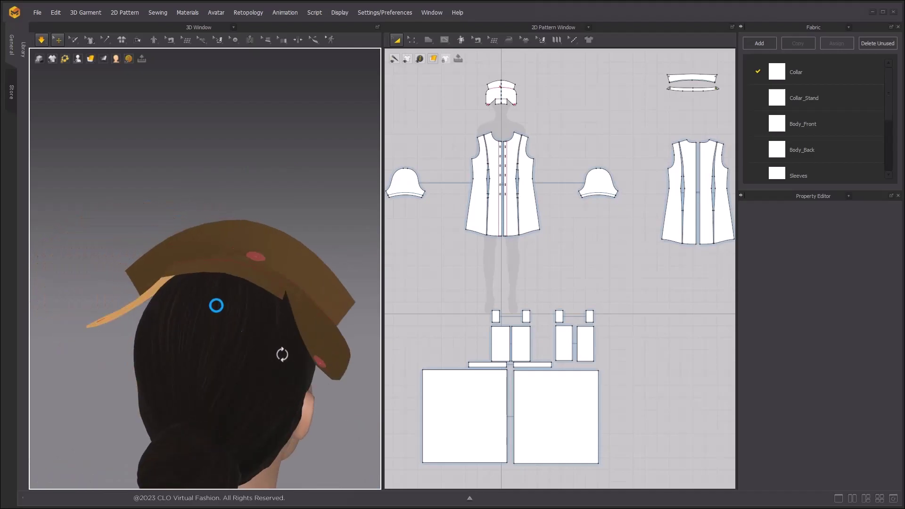
Step: Pull the cap's right wing in behind the head until its tip overlaps the left wing tip
drag(319, 366, 297, 364)
right_drag(296, 364, 225, 315)
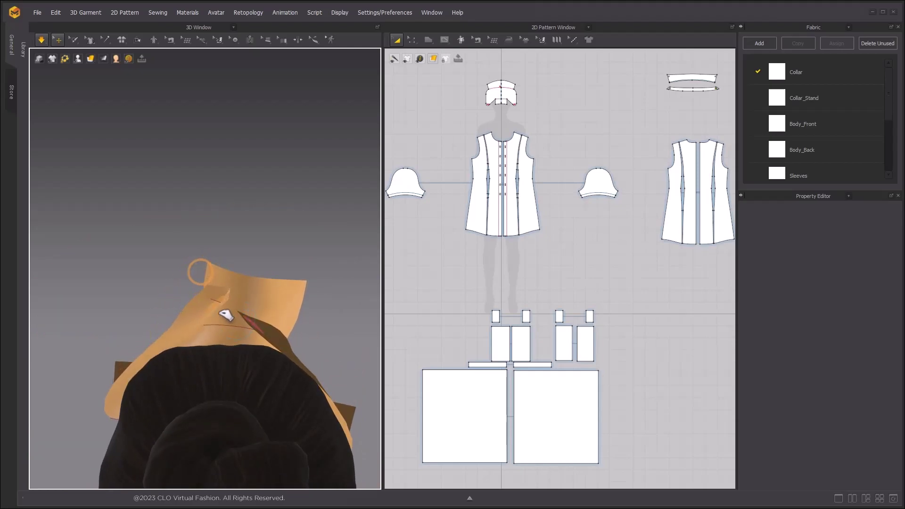
drag(247, 320, 231, 337)
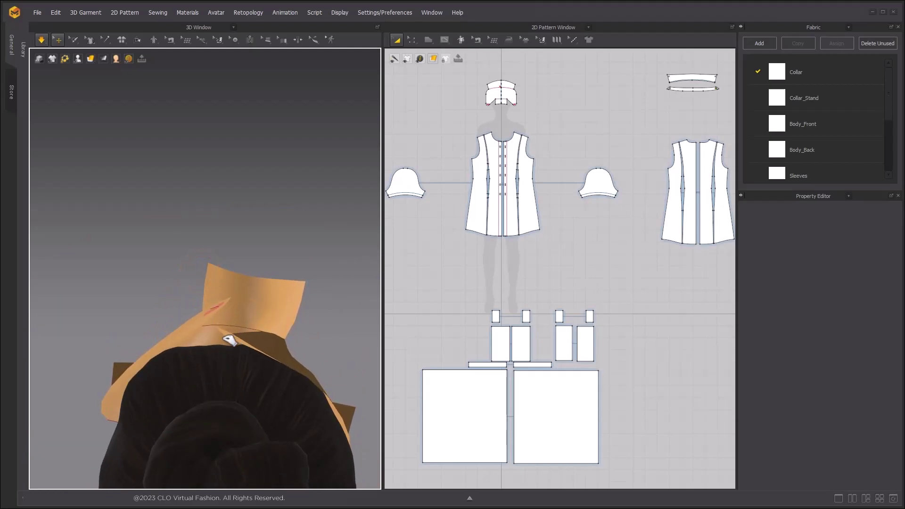
right_drag(229, 341, 227, 372)
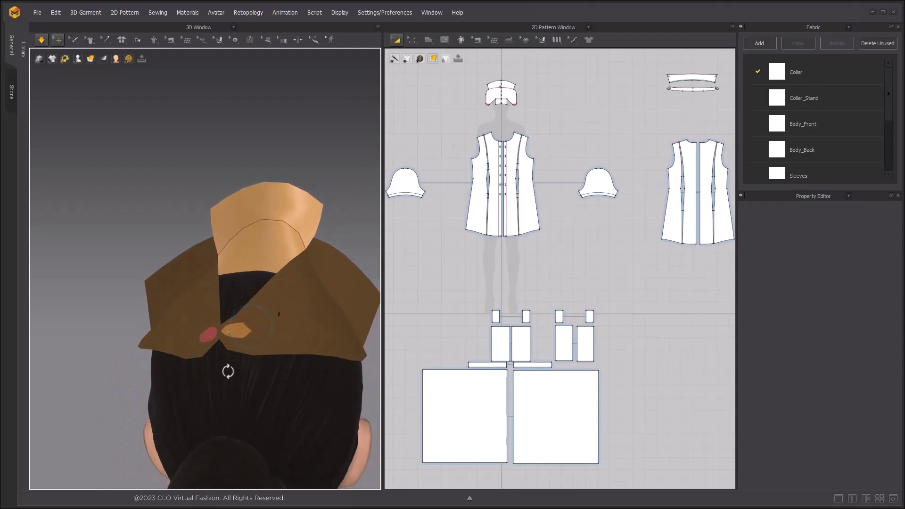
drag(231, 342, 241, 340)
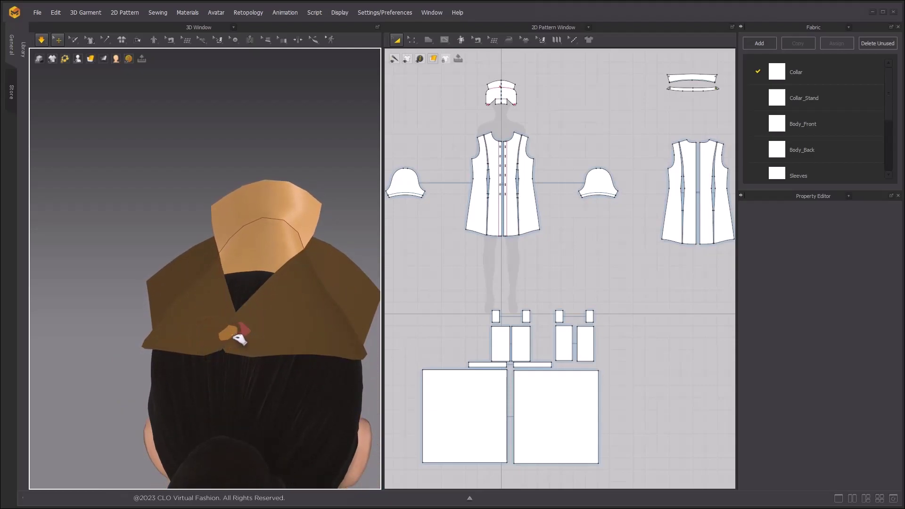
Step: Stop the simulation and remove the pins from the two overlapping wing tips
key(w)
mouse_move(191, 316)
right_down()
mouse_move(262, 338)
mouse_move(183, 325)
right_up()
key(space)
scroll(292, 319, up, 3)
right_drag(293, 317, 280, 318)
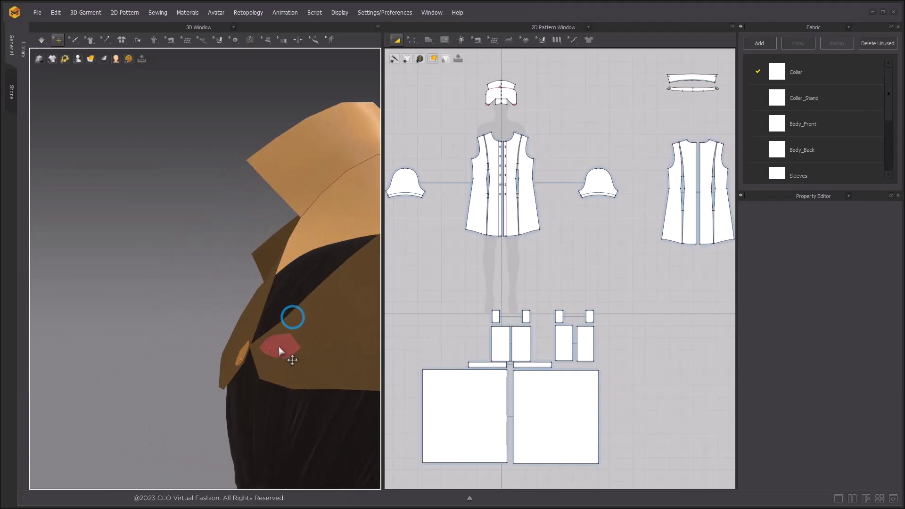
right_drag(261, 353, 282, 362)
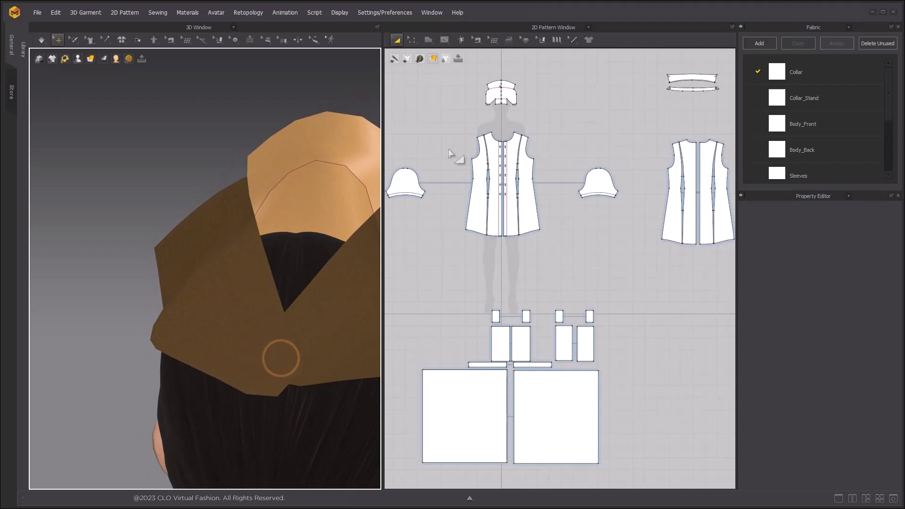
Step: Sew the short internal line on one wing tip to the matching internal line on the other with Segment Sewing
click(477, 39)
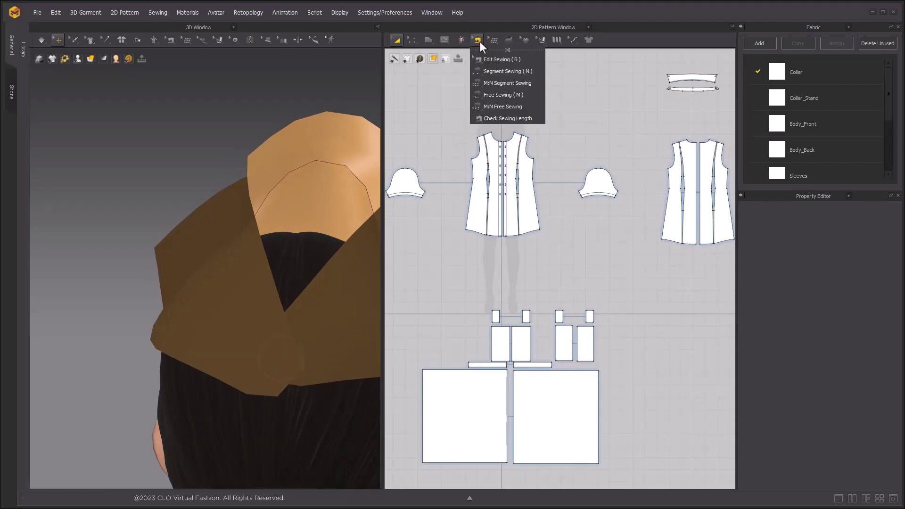
click(483, 71)
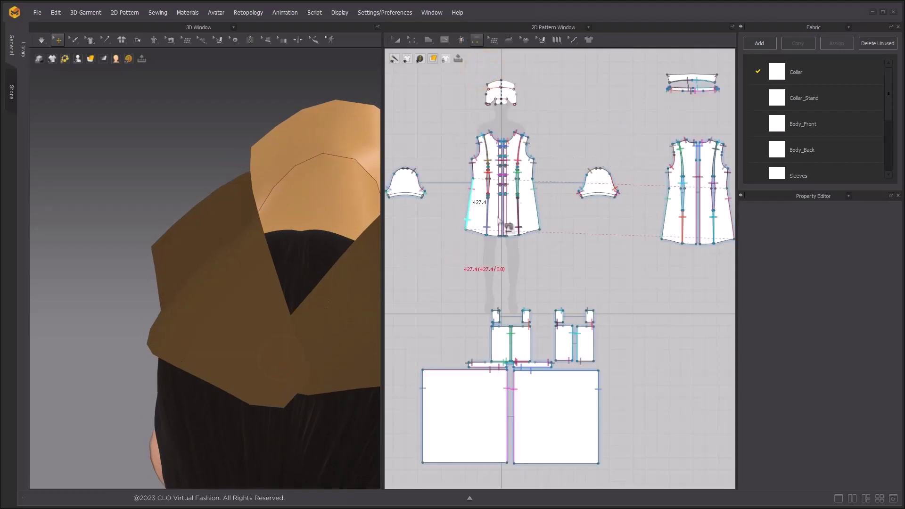
scroll(519, 212, up, 5)
scroll(500, 196, up, 8)
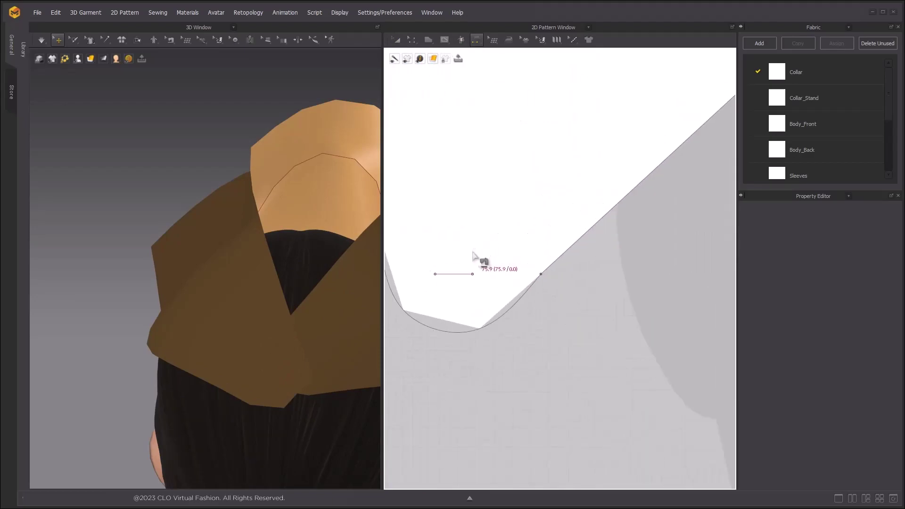
click(465, 274)
scroll(464, 274, down, 8)
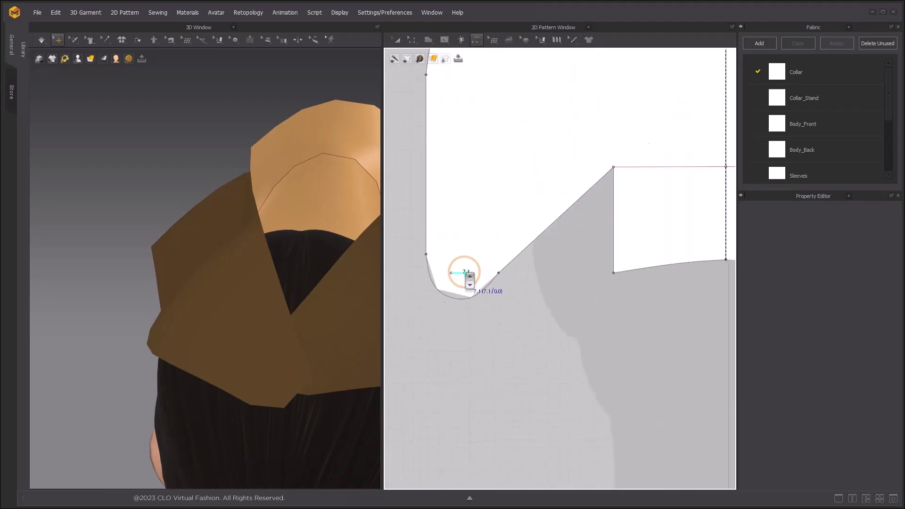
scroll(614, 292, up, 8)
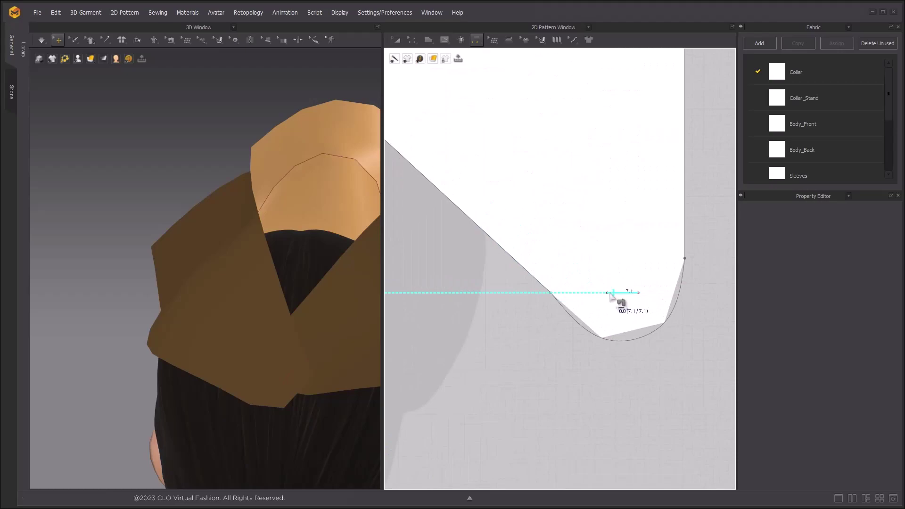
click(613, 293)
Step: Pin the lower edge of the overlapping wing tips and simulate the cap to close the new seam
right_drag(303, 314, 265, 313)
key(w)
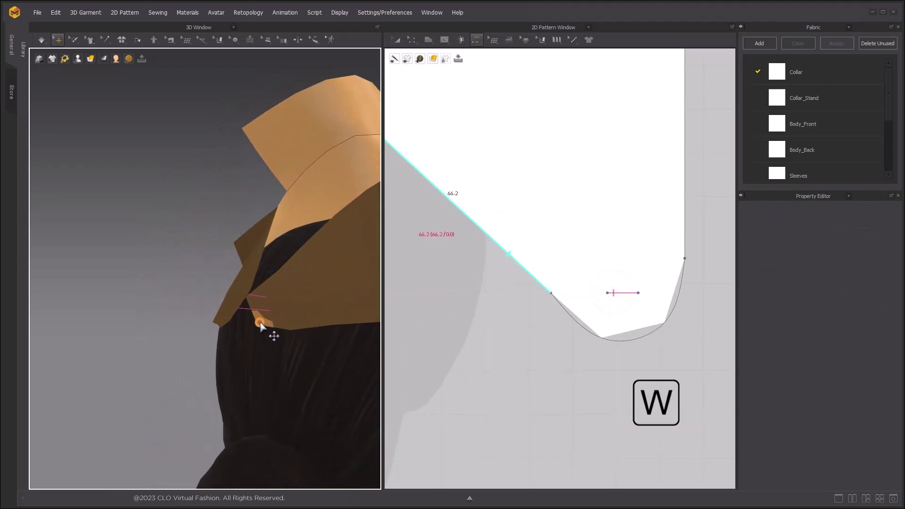
click(259, 323)
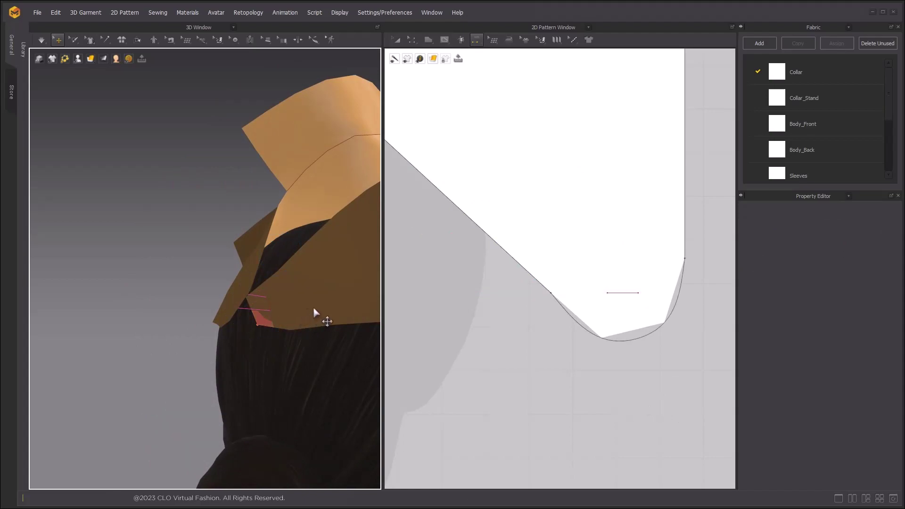
key(space)
key(space)
scroll(313, 306, down, 3)
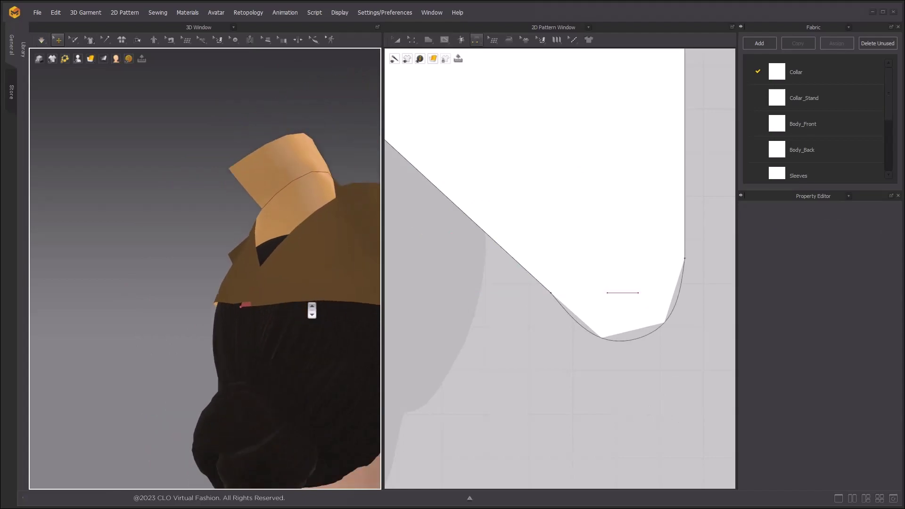
right_drag(291, 303, 259, 308)
key(space)
scroll(264, 298, down, 4)
scroll(215, 285, up, 5)
key(space)
Step: Set the cap pattern's particle distance to 10 mm and its additional collision thickness to 1 mm
right_drag(174, 253, 117, 254)
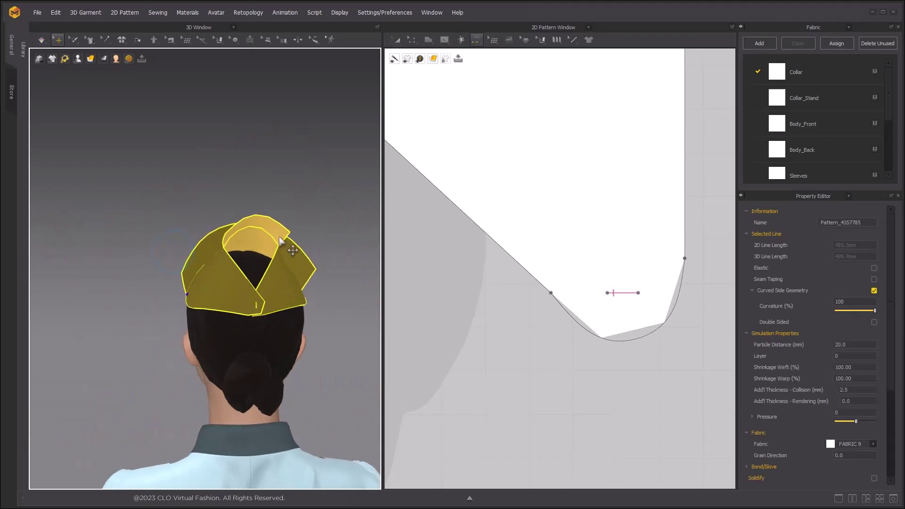
click(397, 40)
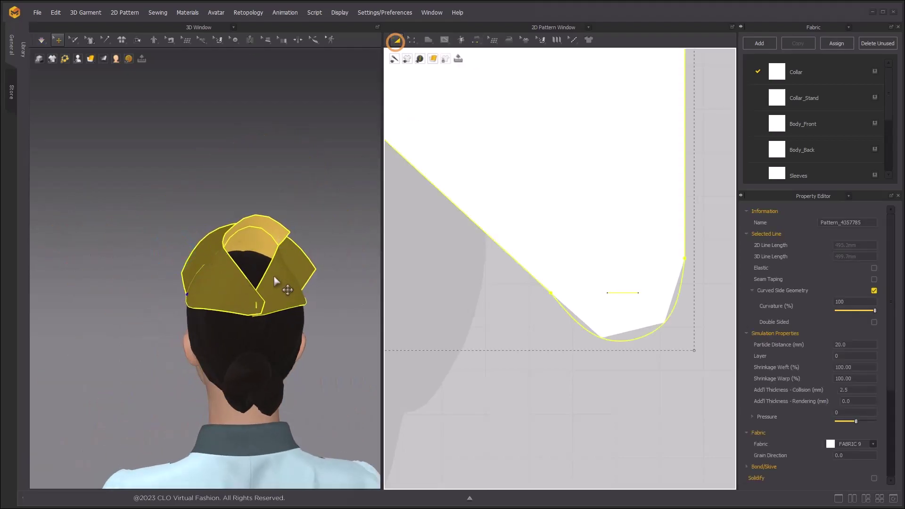
click(868, 348)
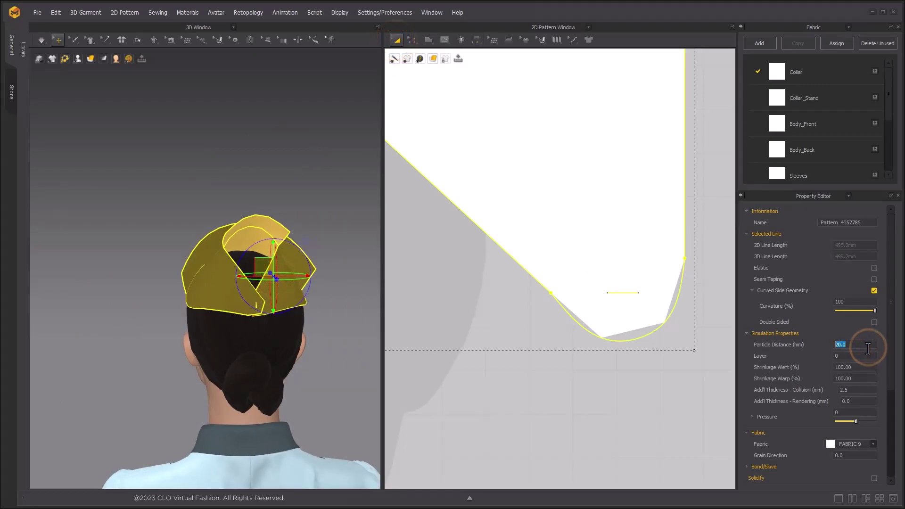
text(10)
key(Return)
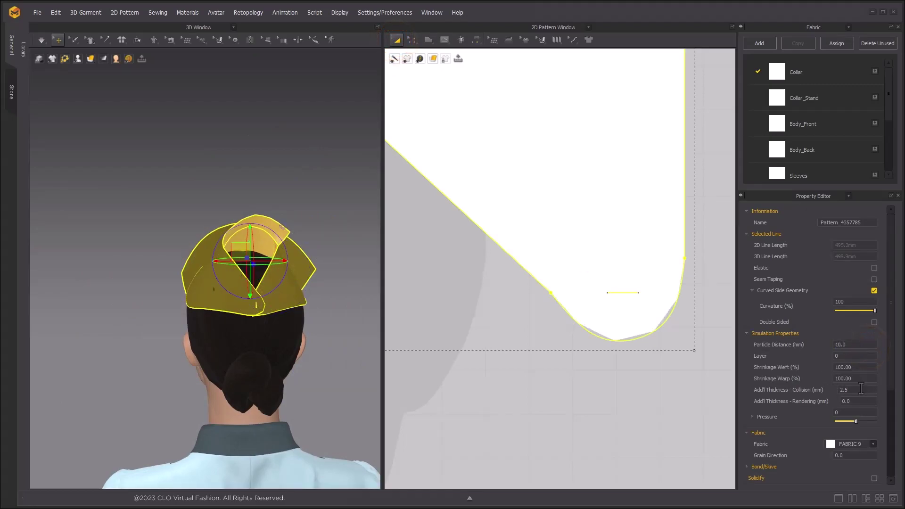
click(301, 167)
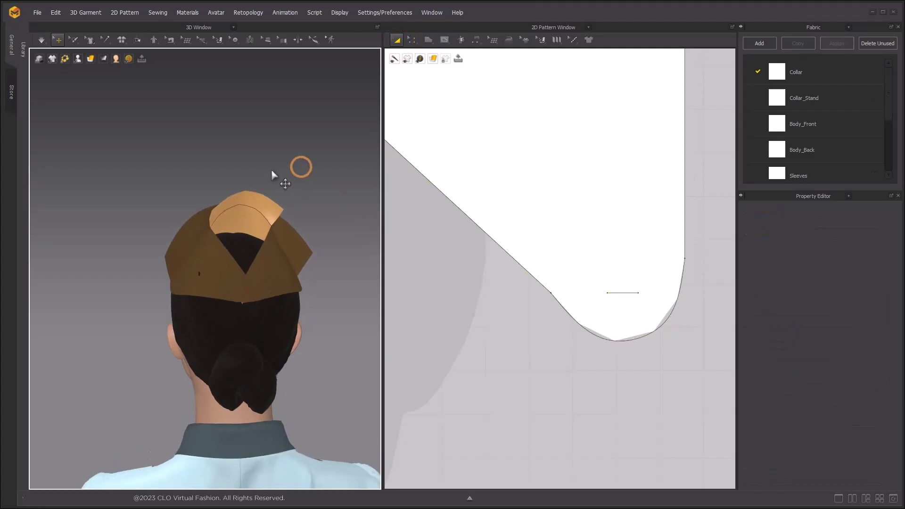
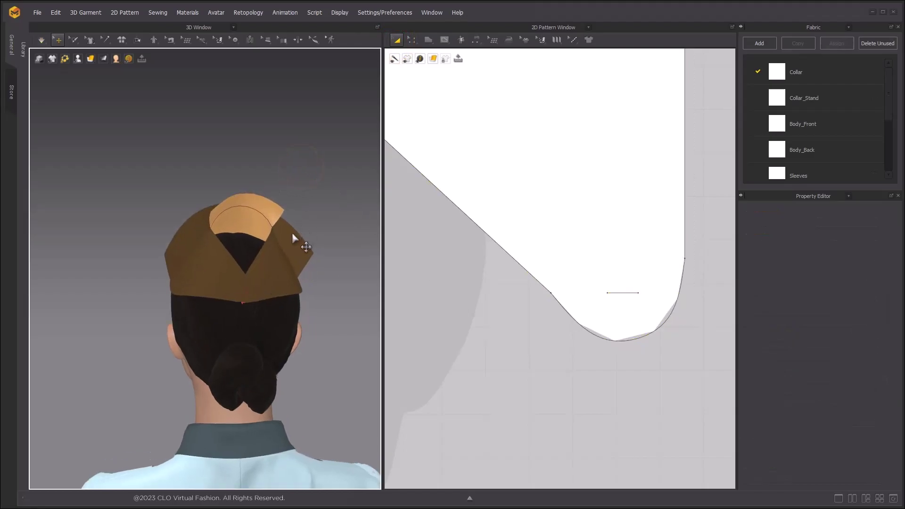
Step: Fold the cap's raised back flap inward along its internal line with Fold Arrangement
middle_drag(293, 233, 229, 187)
click(138, 40)
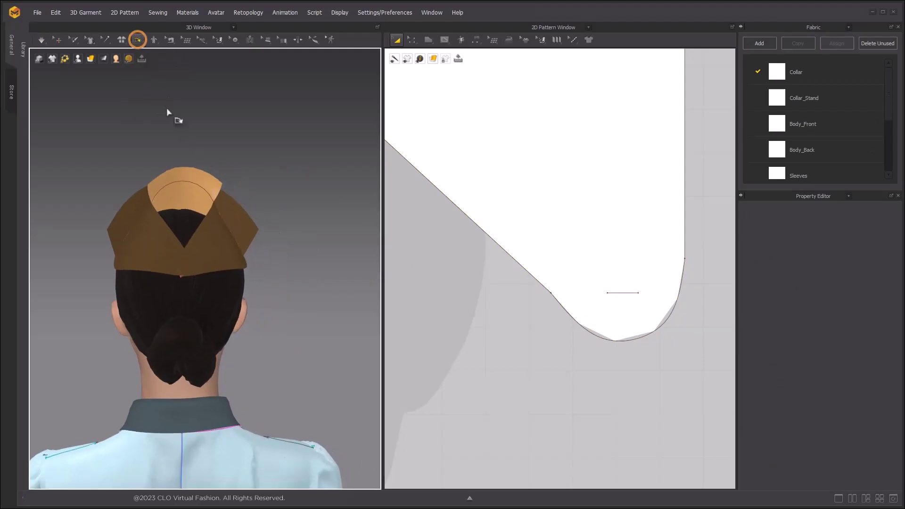
click(174, 184)
right_drag(175, 184, 217, 189)
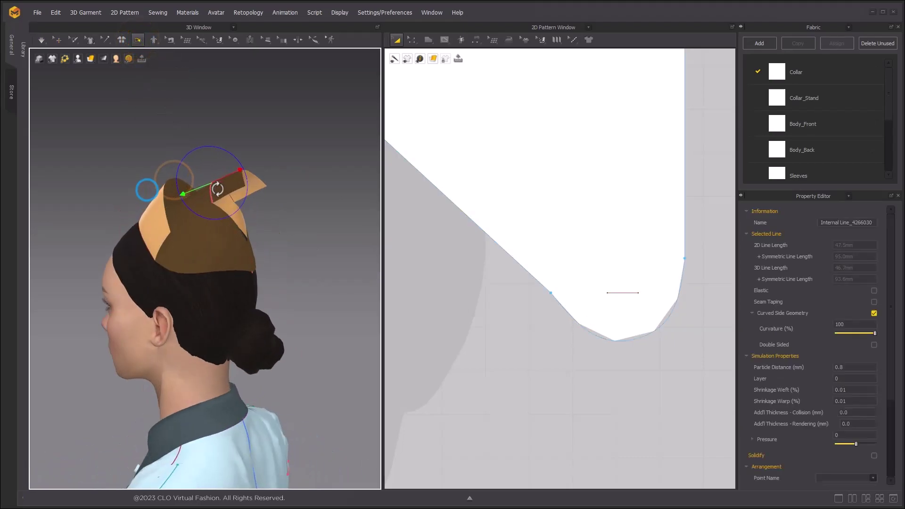
drag(225, 174, 222, 199)
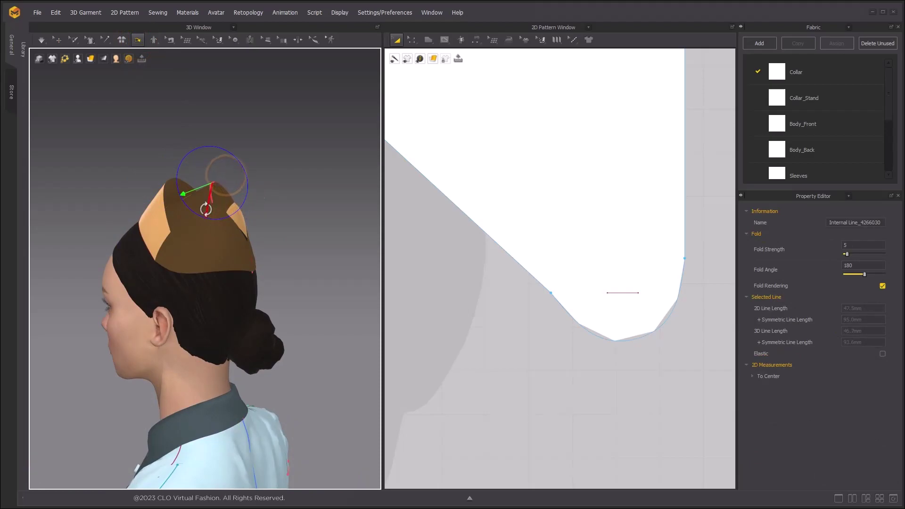
right_drag(256, 178, 173, 181)
scroll(188, 193, up, 3)
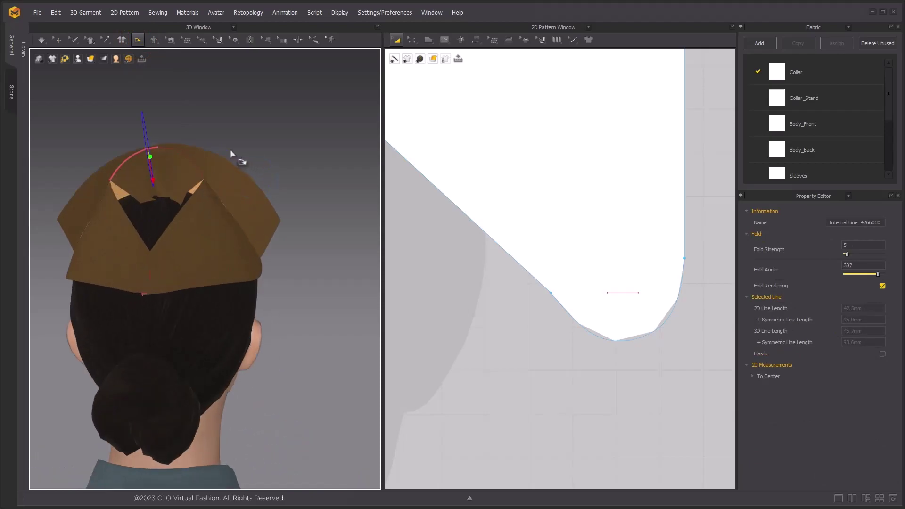
Step: Simulate the cap and pull the folded flap into place inside the crown
key(q)
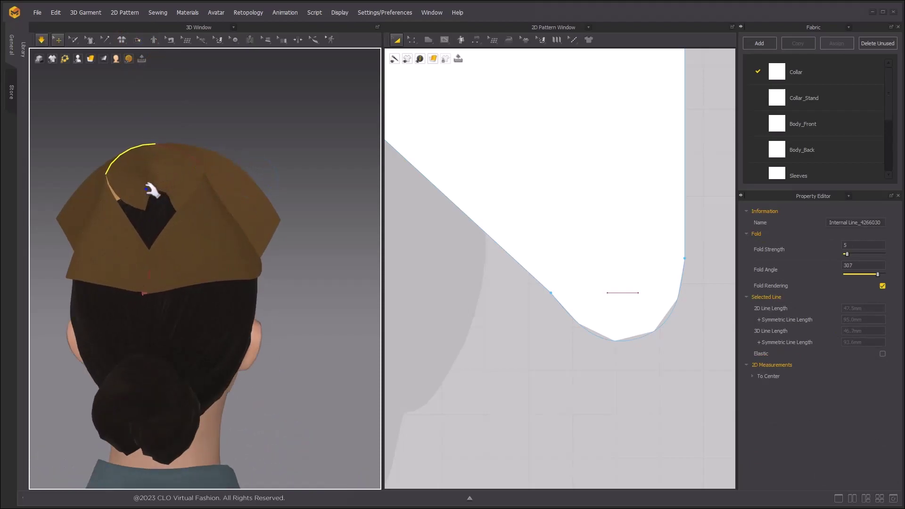
click(137, 207)
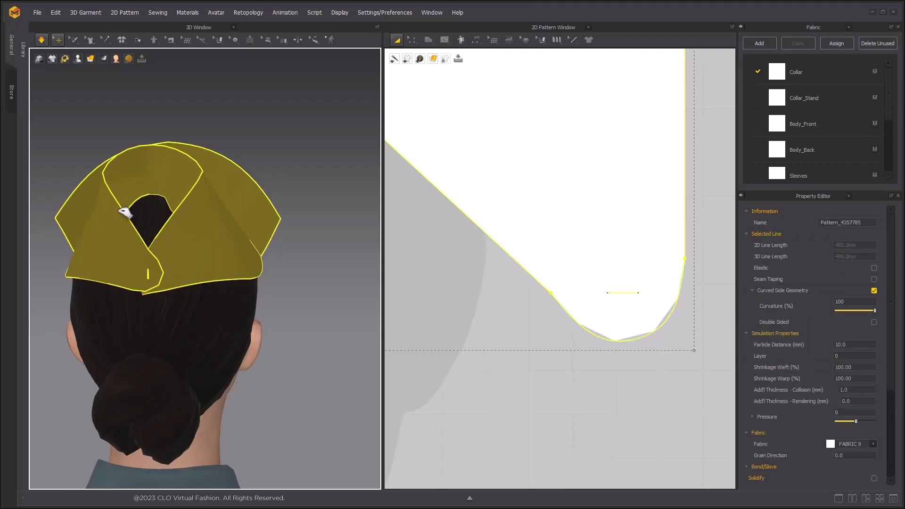
right_drag(187, 188, 188, 206)
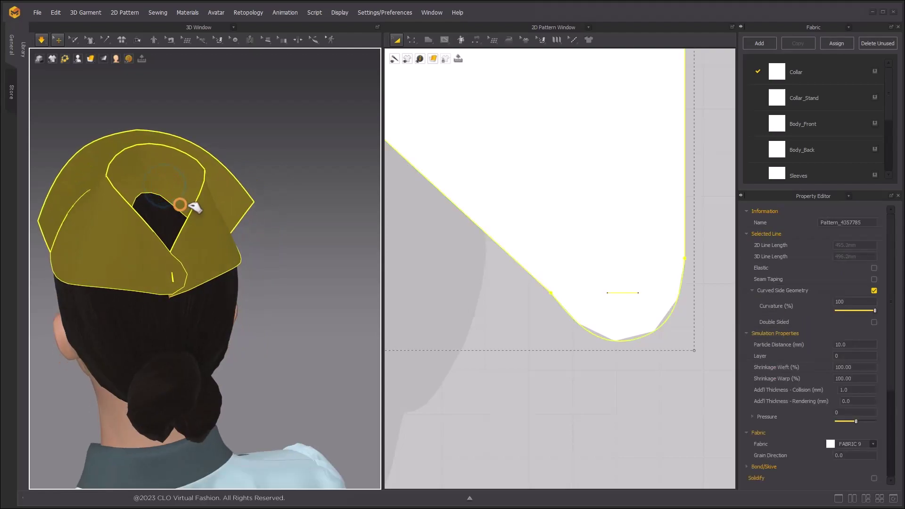
drag(189, 204, 142, 173)
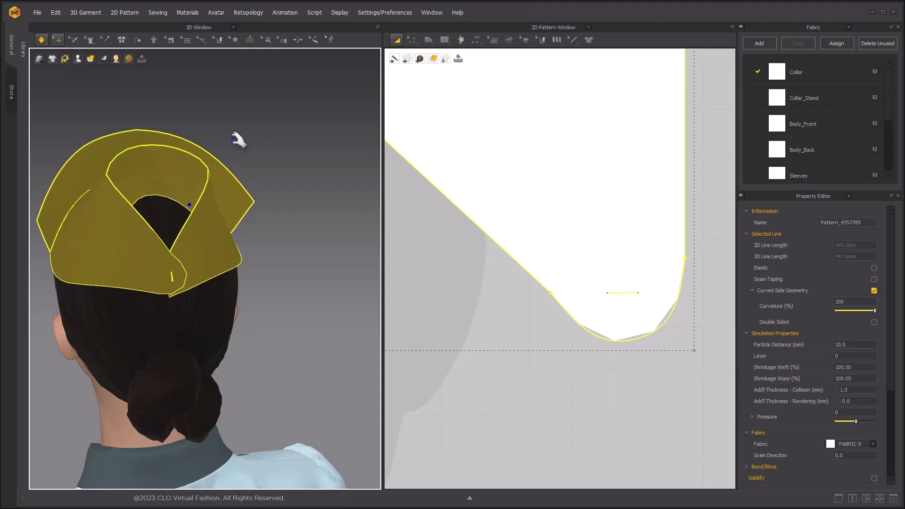
click(277, 112)
scroll(222, 163, down, 3)
right_drag(220, 163, 242, 178)
scroll(148, 190, down, 4)
Step: Attach the pin at the center of the cap's front band to the avatar
key(b)
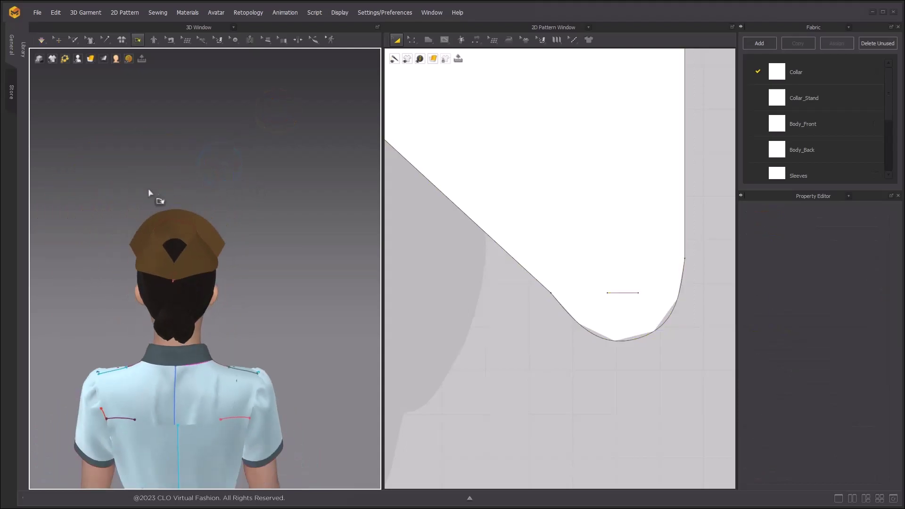
right_drag(148, 188, 363, 172)
scroll(247, 200, up, 4)
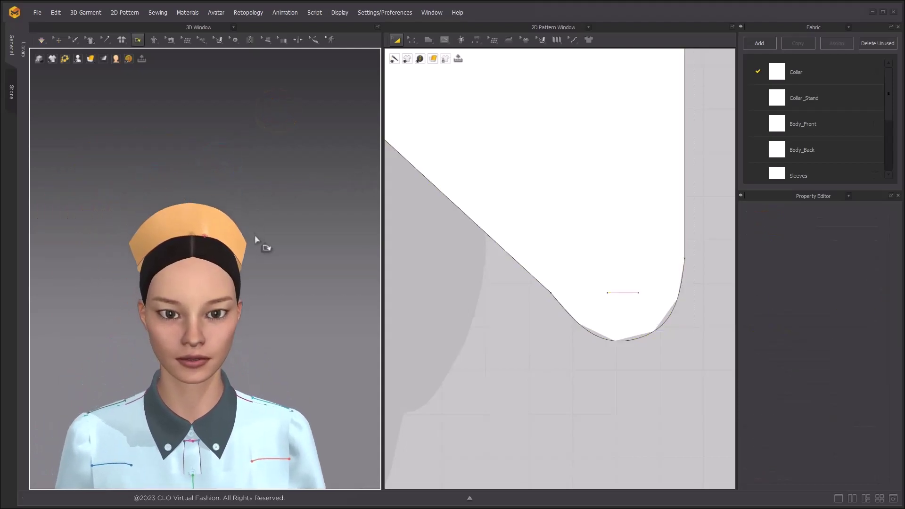
scroll(254, 235, up, 4)
click(59, 40)
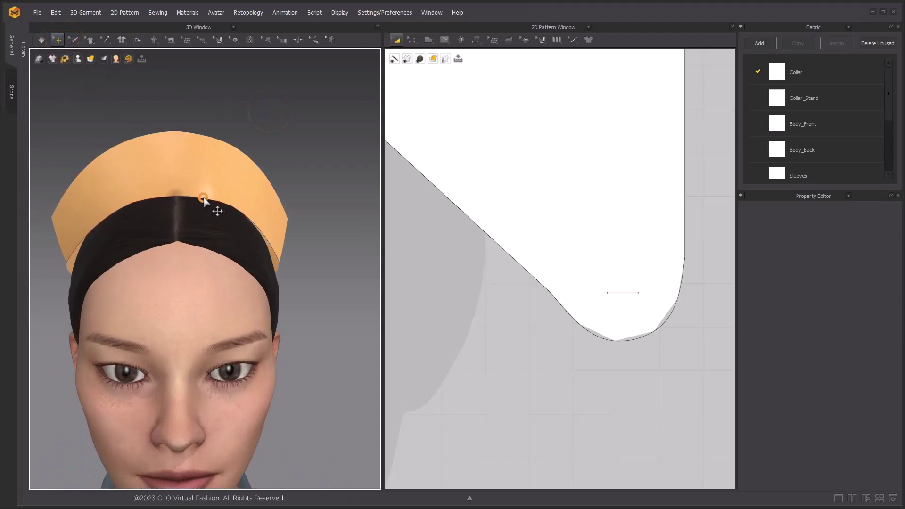
right_drag(253, 175, 60, 218)
scroll(190, 183, up, 3)
right_drag(189, 187, 229, 222)
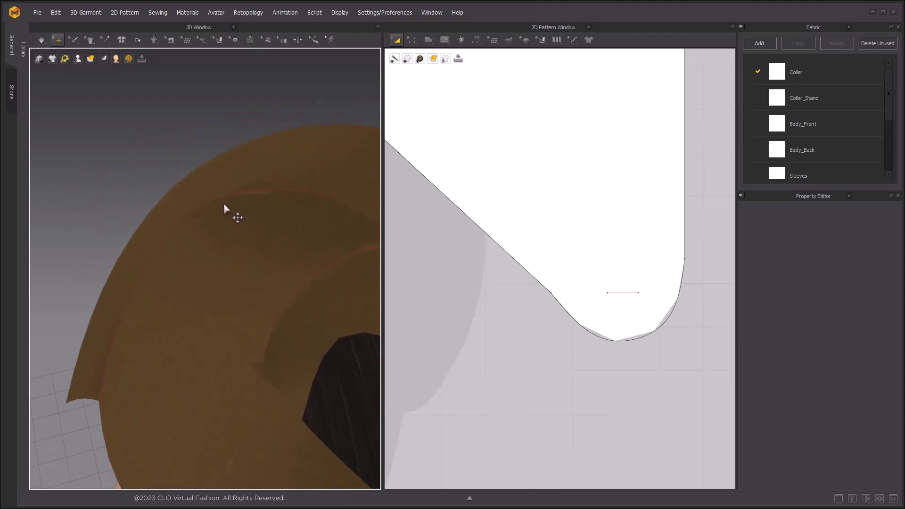
click(220, 204)
right_click(223, 203)
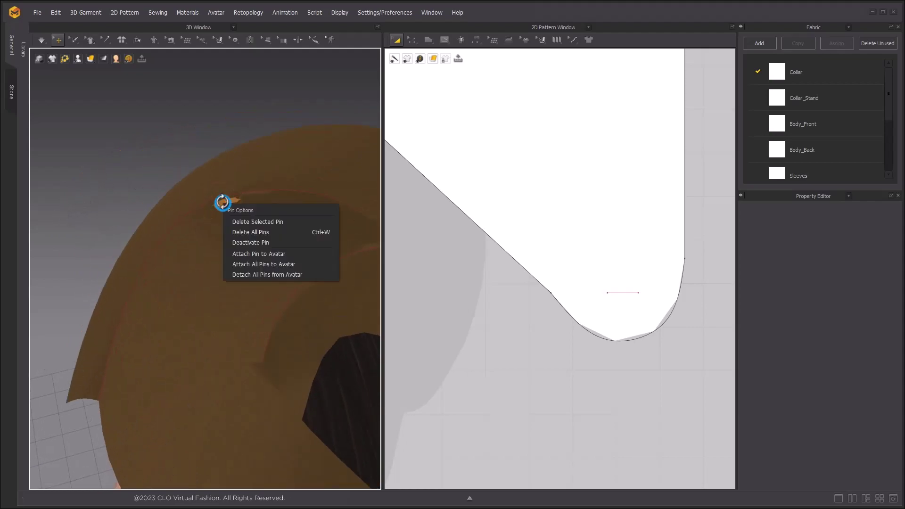
click(266, 254)
Step: Attach the pin at the cap's lower back edge to the avatar and simulate
right_drag(230, 171, 234, 212)
scroll(245, 250, up, 5)
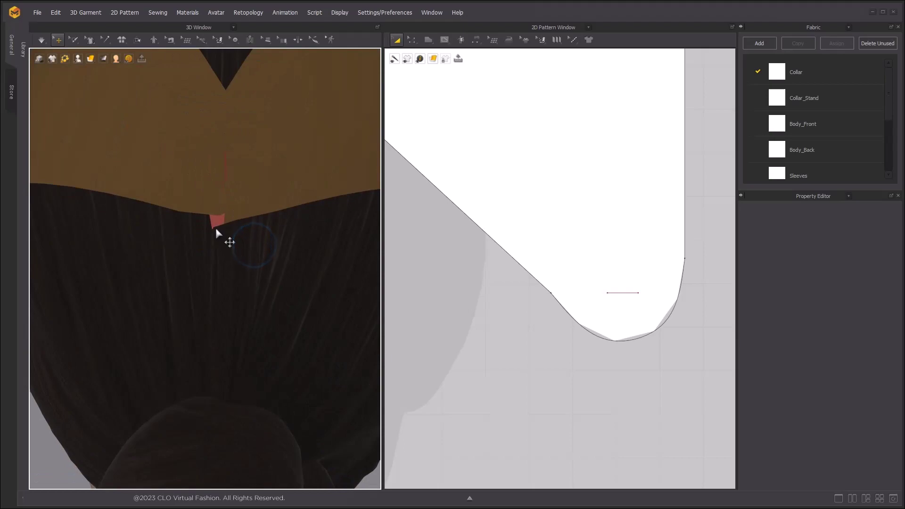
right_click(218, 225)
click(262, 274)
scroll(245, 235, down, 3)
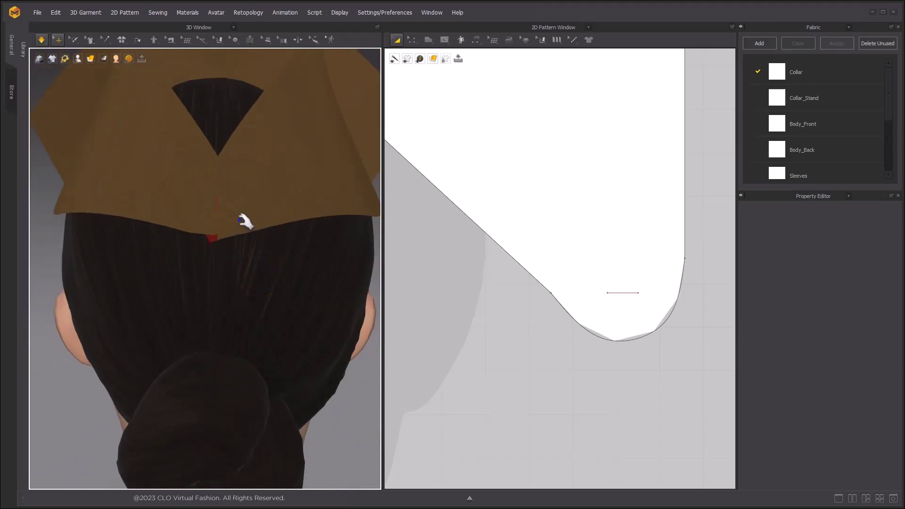
Step: Attach the cap pin above the avatar's left ear to the avatar and simulate
scroll(242, 220, down, 3)
right_drag(212, 223, 421, 224)
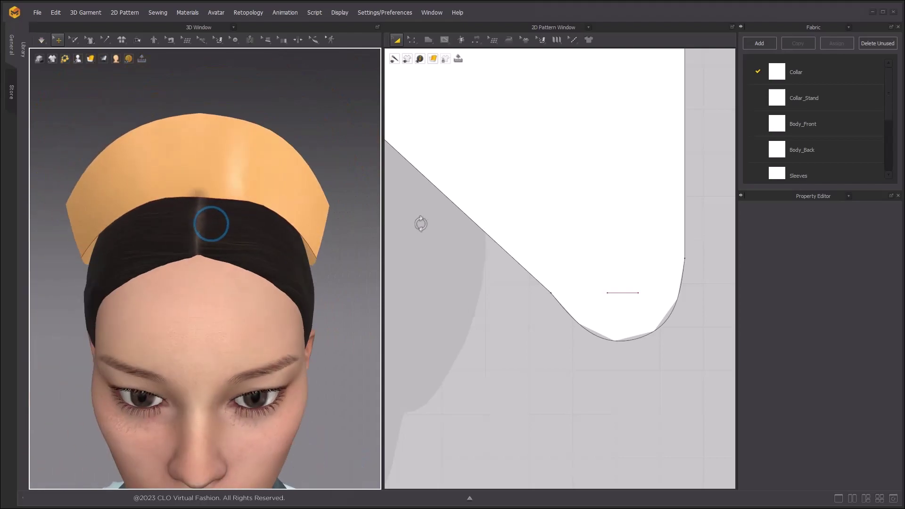
scroll(321, 242, down, 5)
right_drag(240, 240, 240, 220)
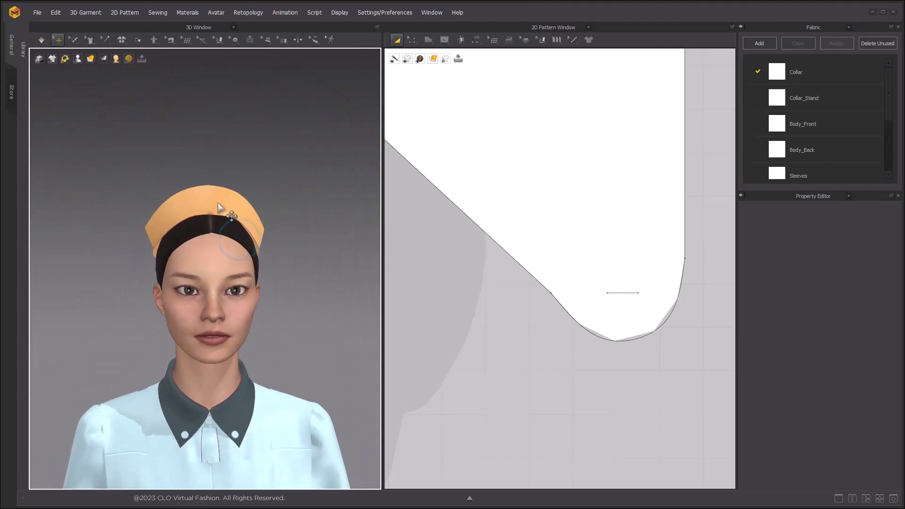
middle_drag(214, 204, 204, 136)
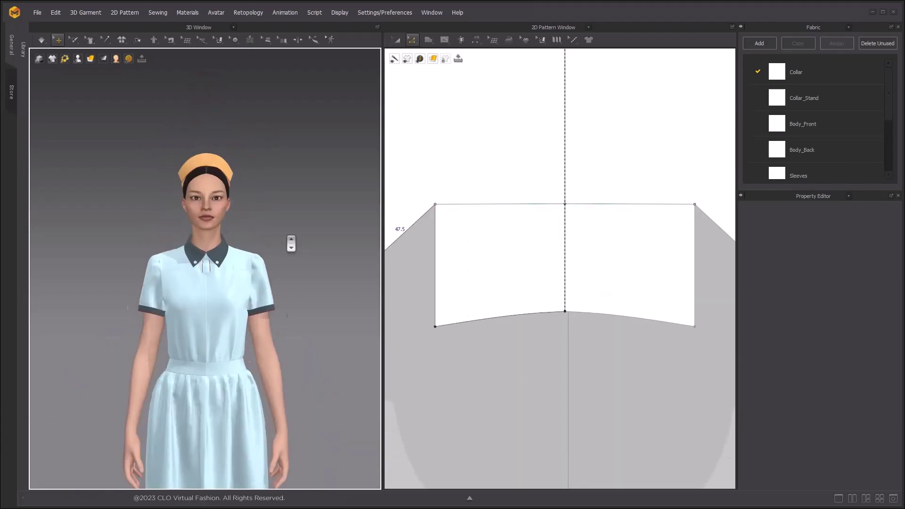
scroll(275, 194, up, 10)
right_drag(289, 243, 208, 154)
right_click(275, 202)
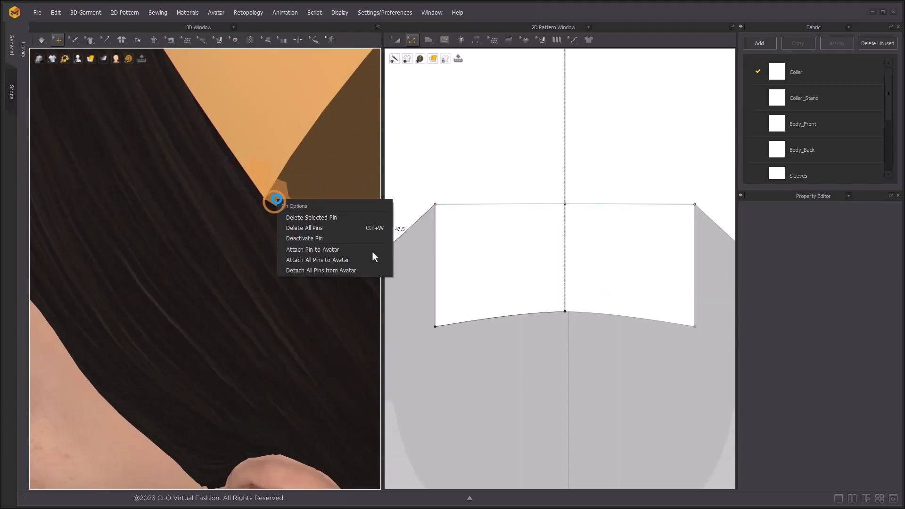
click(288, 253)
right_drag(249, 214, 359, 195)
key(space)
Step: Attach the matching cap pin above the avatar's right ear to the avatar
right_drag(258, 231, 323, 204)
right_drag(230, 217, 238, 218)
key(space)
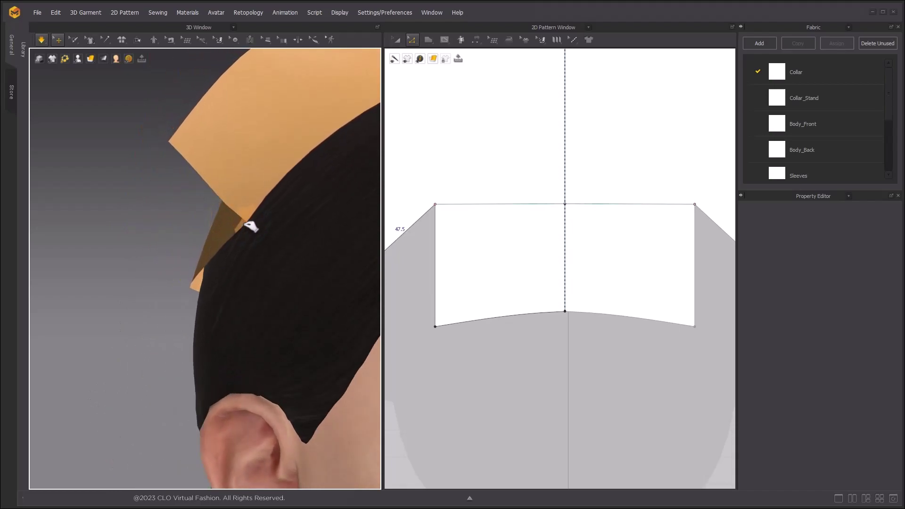
key(space)
right_click(246, 217)
click(269, 268)
Step: Simulate the cap and pull both sides of its lower back edge into place on the hair
scroll(265, 266, down, 4)
right_drag(206, 258, 326, 265)
key(space)
drag(220, 258, 225, 284)
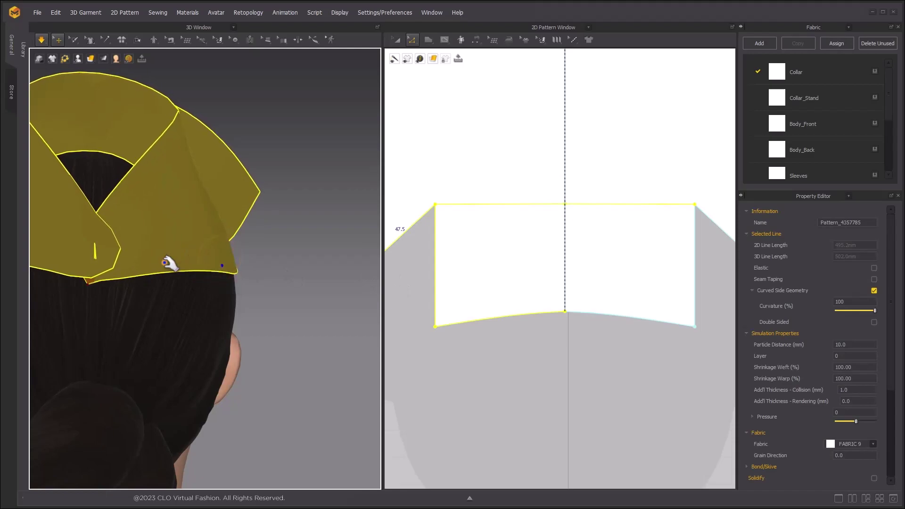
right_drag(170, 262, 158, 222)
drag(153, 244, 152, 244)
right_drag(216, 236, 196, 245)
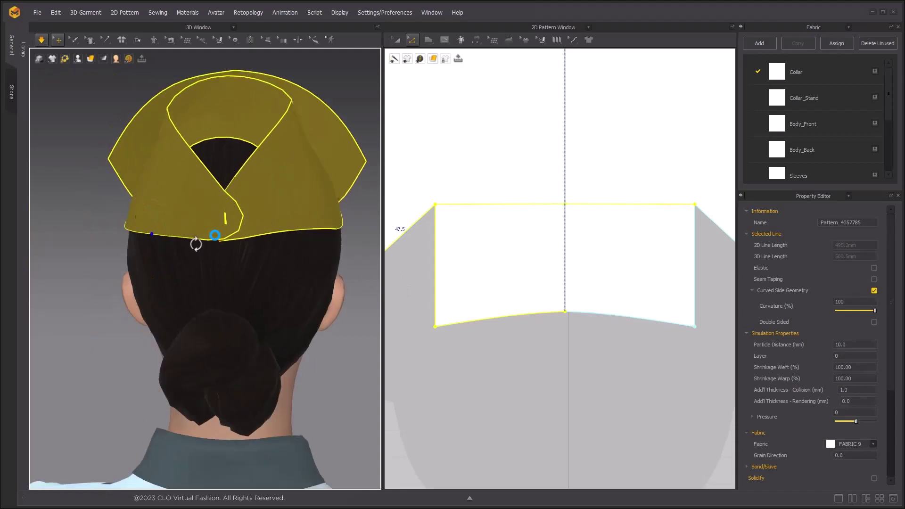
drag(305, 224, 308, 242)
Step: Remove the strengthening from the nurse cap's pattern
middle_drag(227, 123, 219, 196)
right_drag(218, 186, 118, 198)
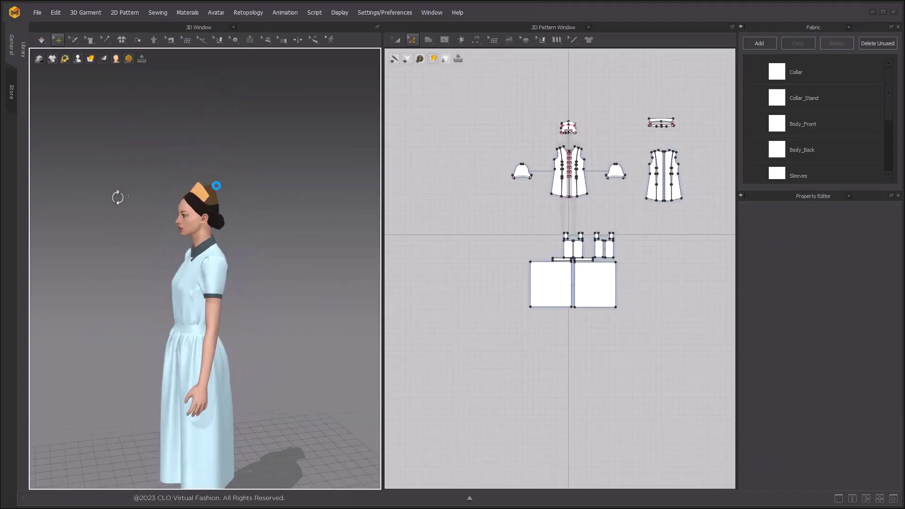
scroll(214, 155, up, 5)
right_click(204, 140)
click(244, 91)
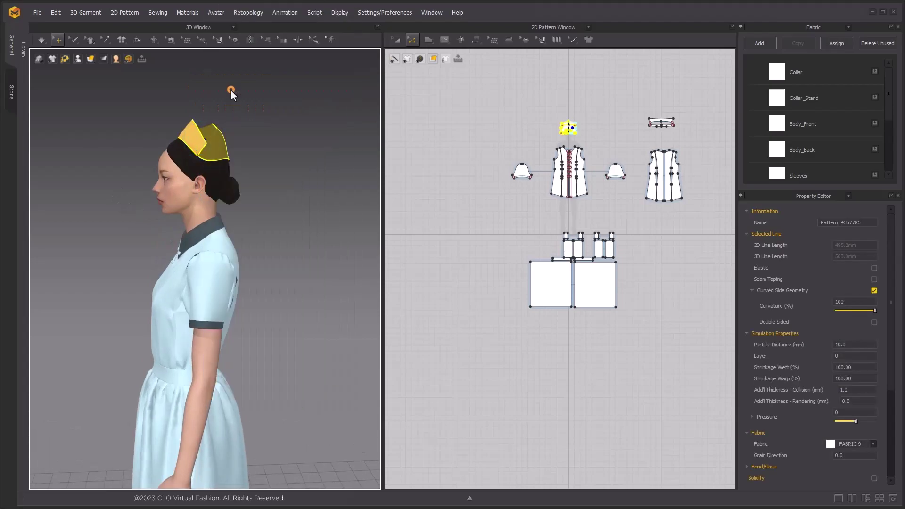
Step: Review the physical properties of the cap's fabric, FABRIC 9, and simulate the cap
scroll(283, 132, up, 3)
right_drag(271, 117, 203, 129)
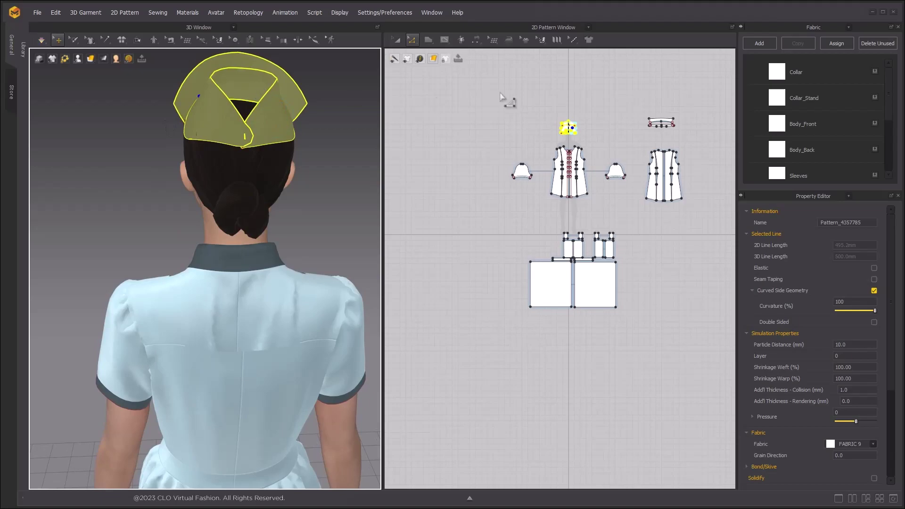
scroll(802, 124, down, 3)
click(797, 167)
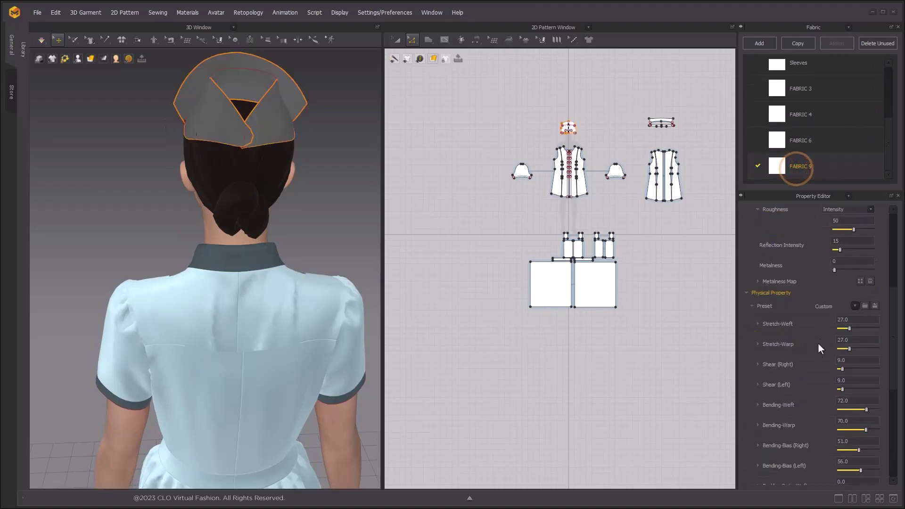
scroll(849, 361, down, 2)
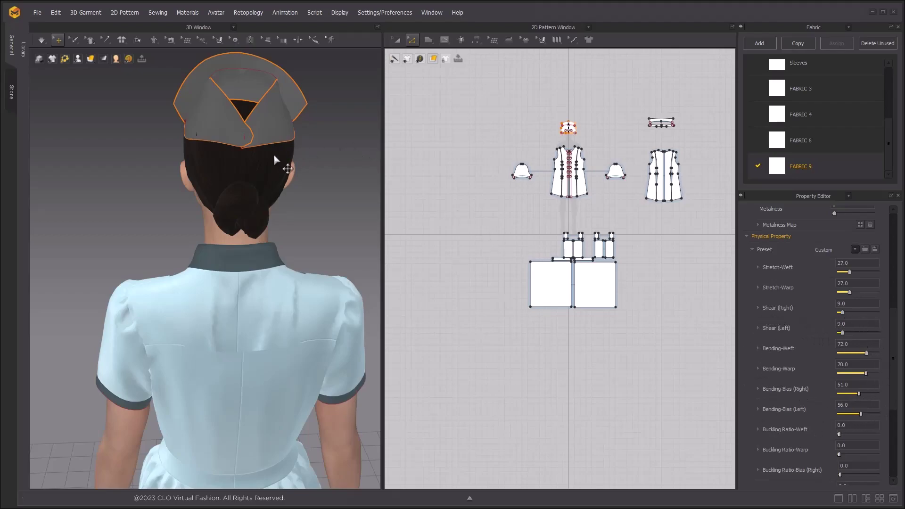
right_drag(275, 160, 448, 182)
key(space)
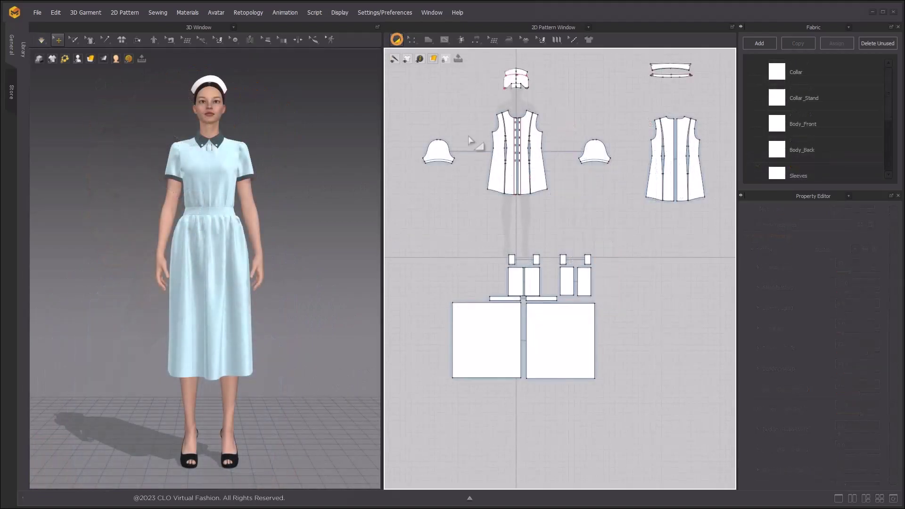
Step: Unfreeze the shirt's front, back, sleeve, collar and collar stand patterns
click(397, 39)
drag(420, 134, 763, 270)
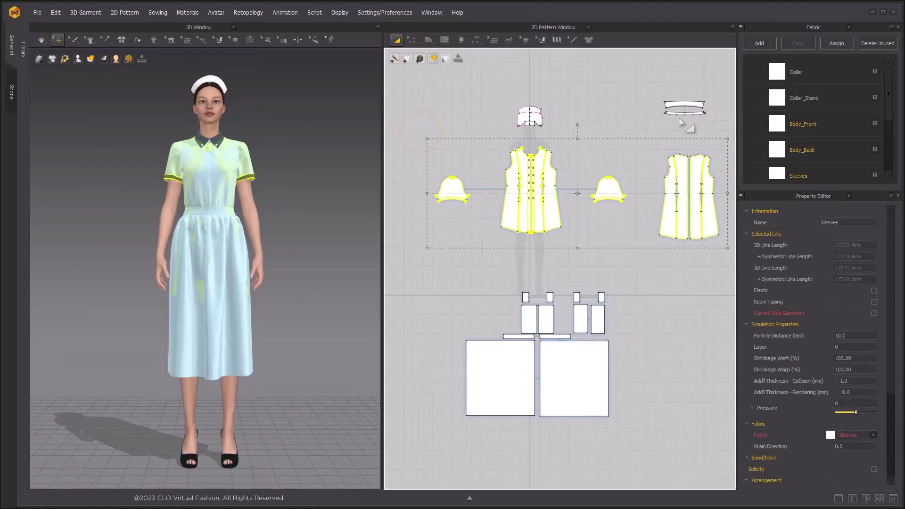
shift+drag(629, 74, 727, 143)
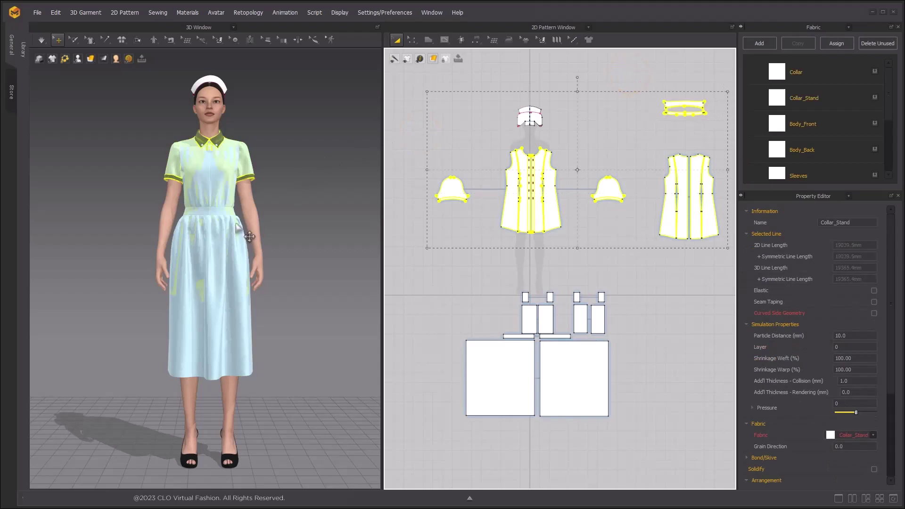
key(ctrl+j)
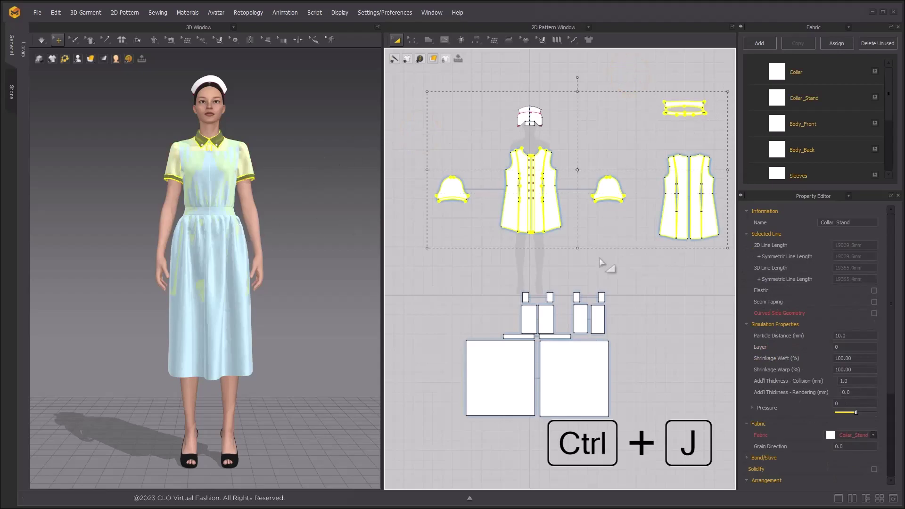
click(471, 267)
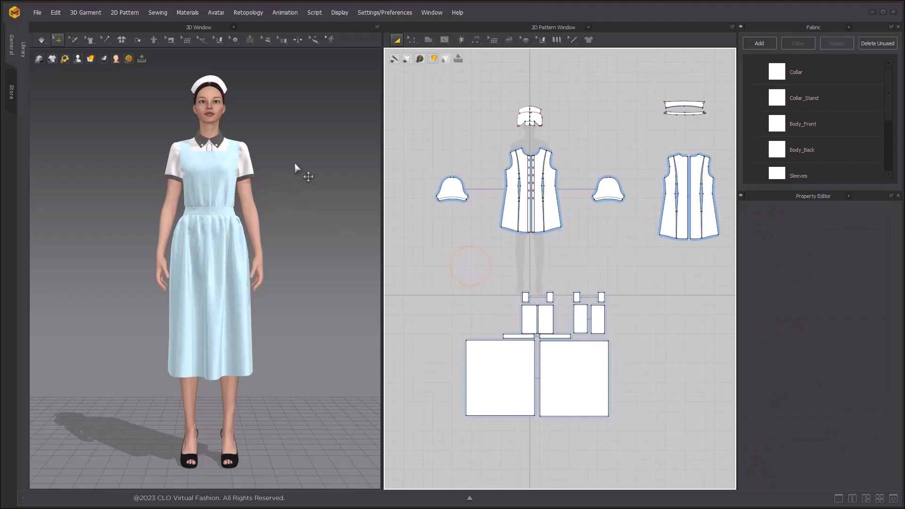
Step: Switch the 3D garment display to Thick Textured Surface
right_drag(300, 159, 276, 242)
scroll(276, 242, up, 3)
click(90, 59)
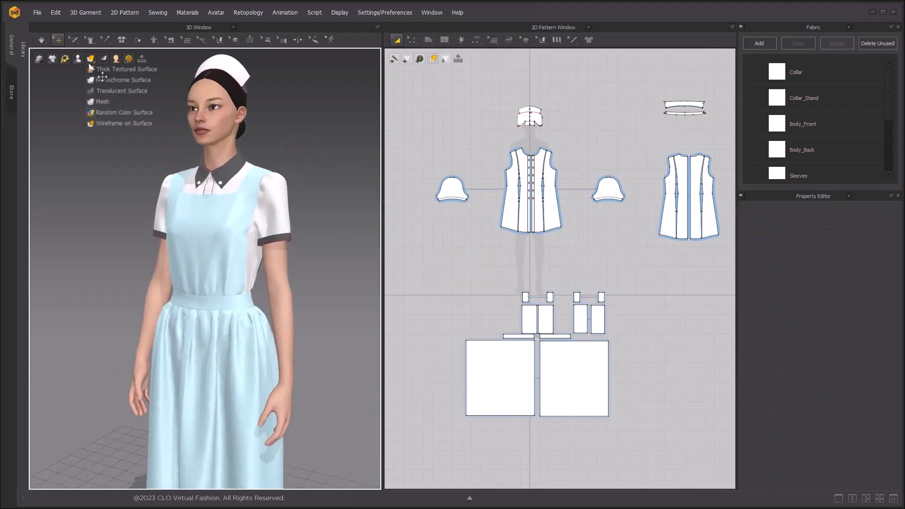
click(89, 70)
right_drag(236, 173, 232, 202)
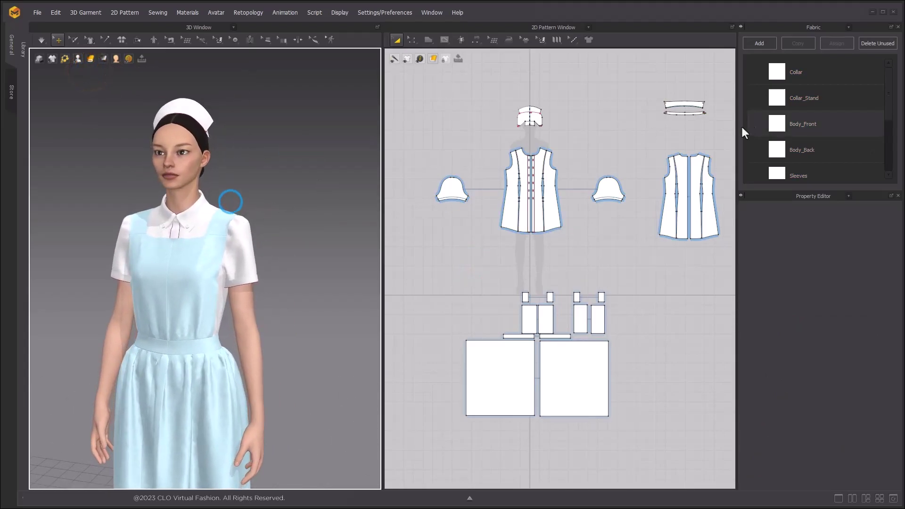
Step: Assign FABRIC 10 to the shirt's body, sleeve, collar and collar stand patterns
drag(420, 139, 734, 238)
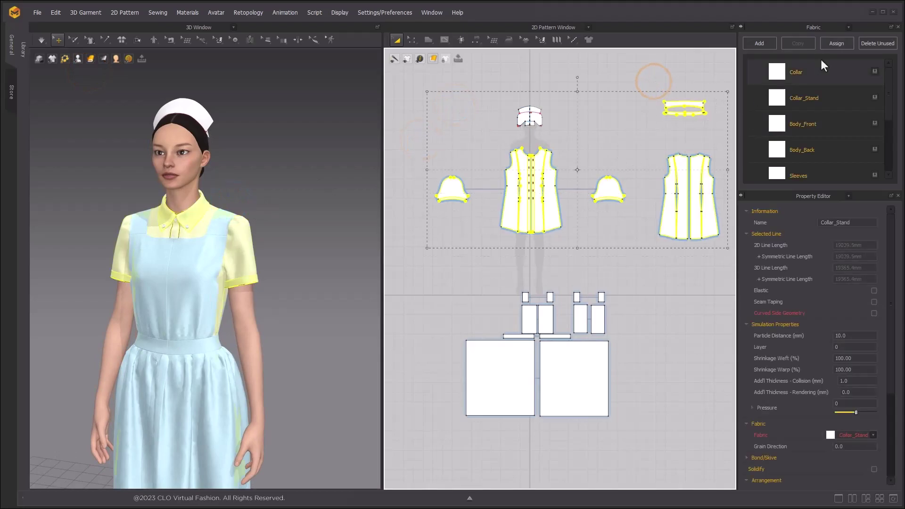
click(841, 43)
scroll(808, 142, down, 5)
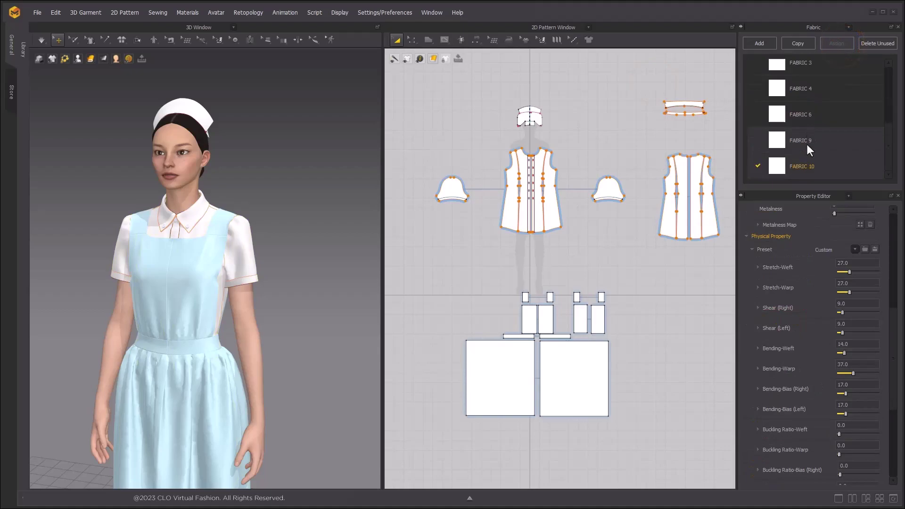
Step: Apply the Cotton_Twill physical property preset to FABRIC 10
click(855, 250)
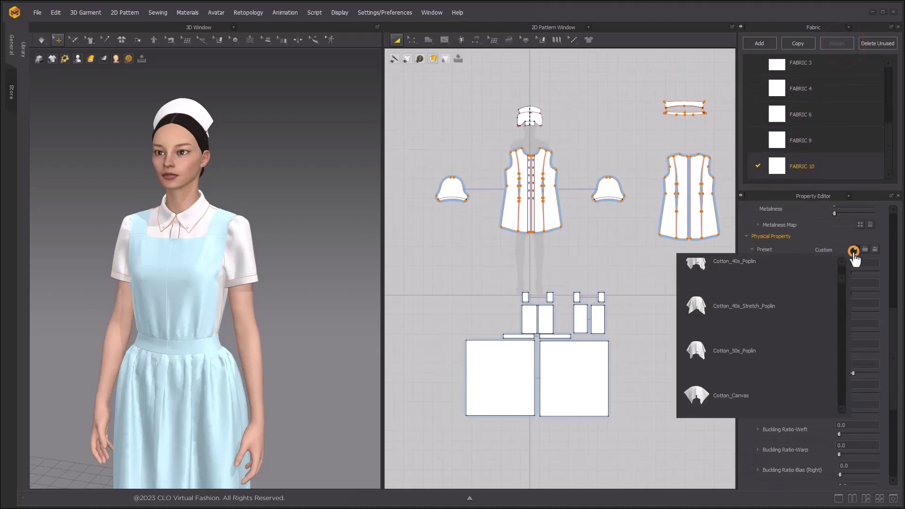
scroll(761, 363, down, 2)
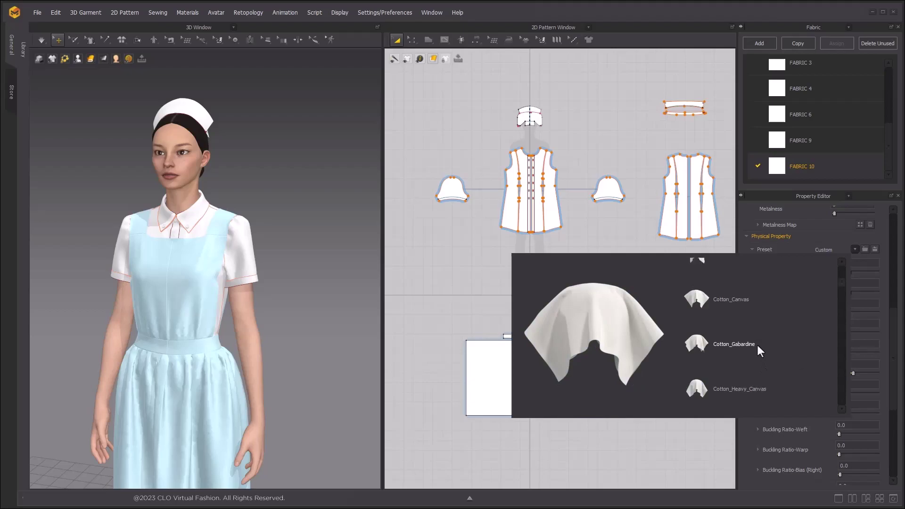
scroll(757, 345, down, 3)
scroll(756, 352, down, 2)
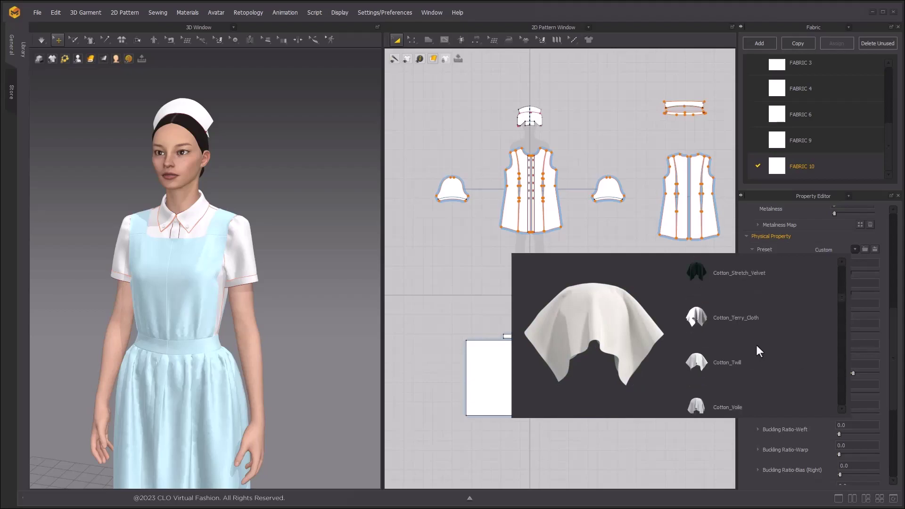
click(732, 363)
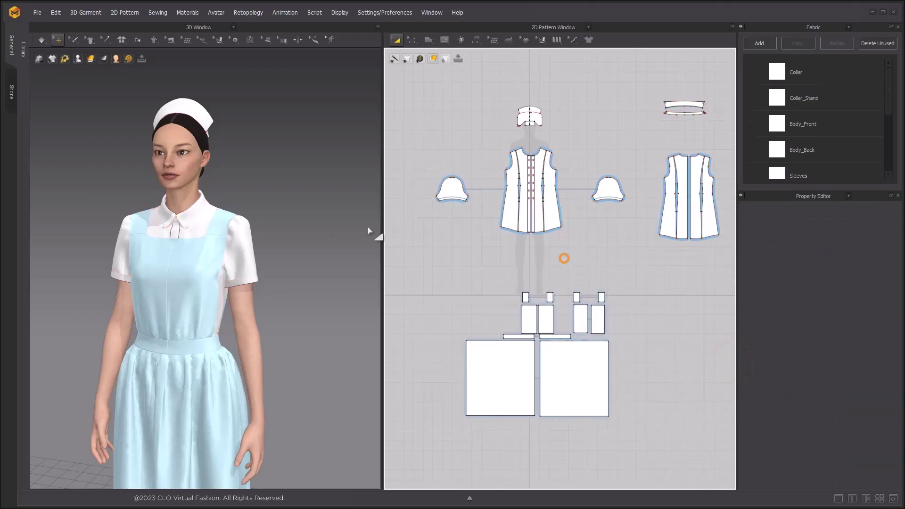
Step: Simulate the shirt under the apron with its new fabric properties
scroll(255, 193, up, 2)
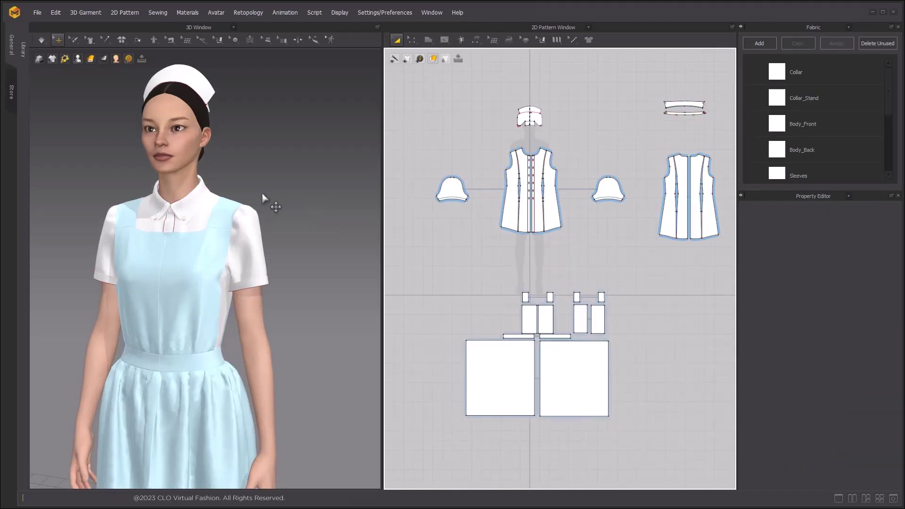
key(space)
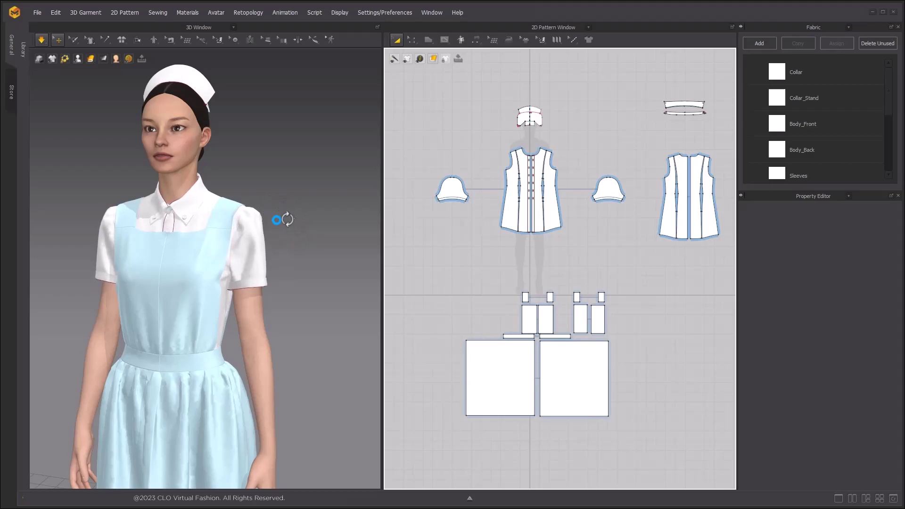
key(space)
scroll(266, 212, up, 5)
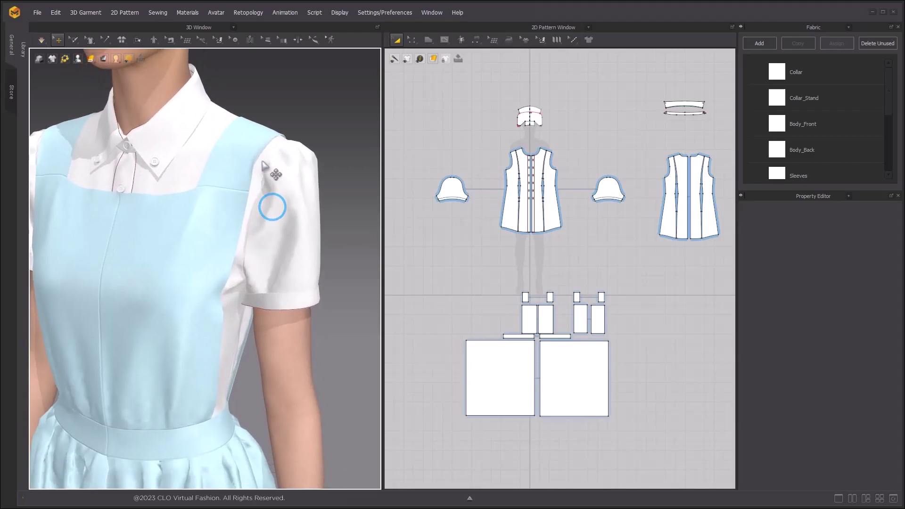
Step: Add seam taping to the armhole lines of the shirt's front and back side panels and simulate
click(264, 165)
scroll(580, 188, up, 5)
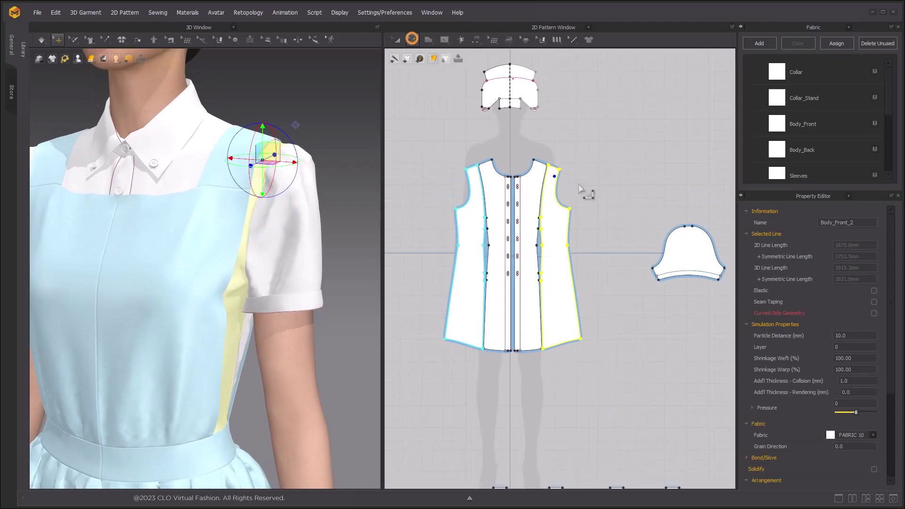
click(579, 183)
click(556, 187)
scroll(557, 188, down, 5)
scroll(649, 185, up, 8)
shift+drag(587, 130, 644, 266)
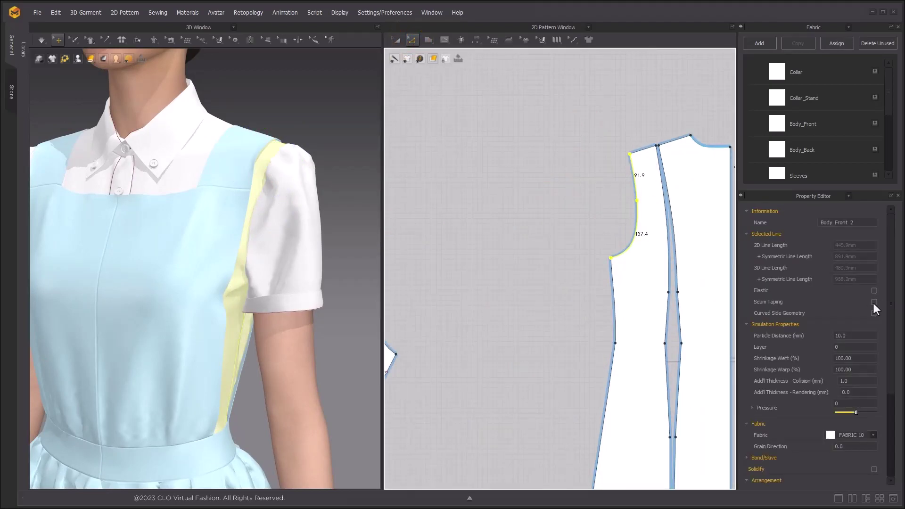
click(874, 303)
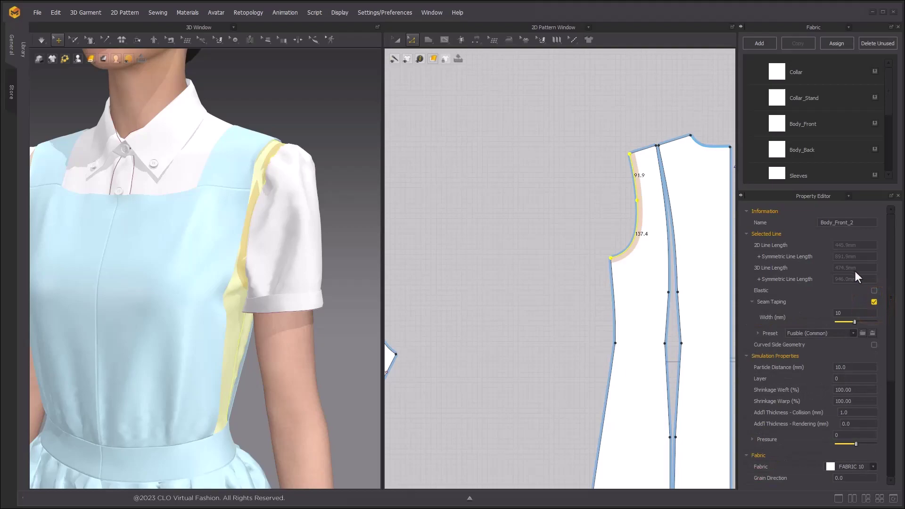
click(335, 177)
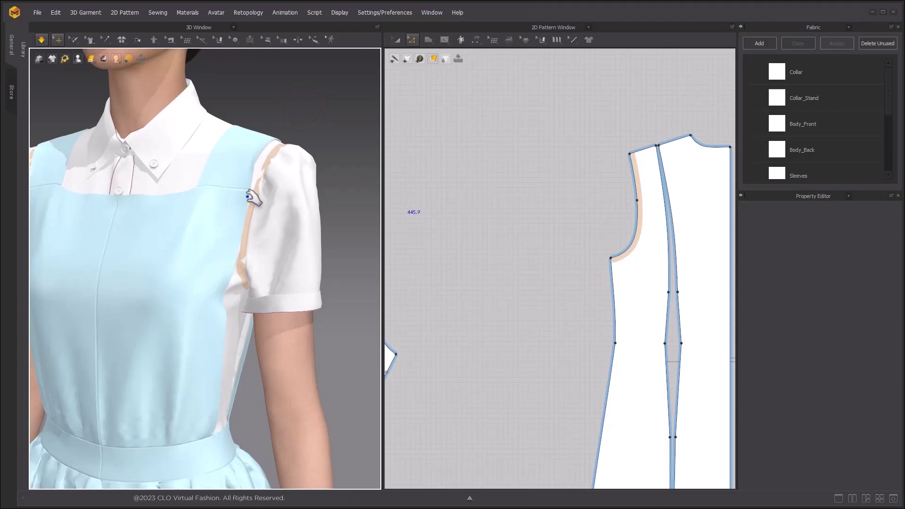
scroll(270, 186, down, 3)
scroll(270, 186, down, 8)
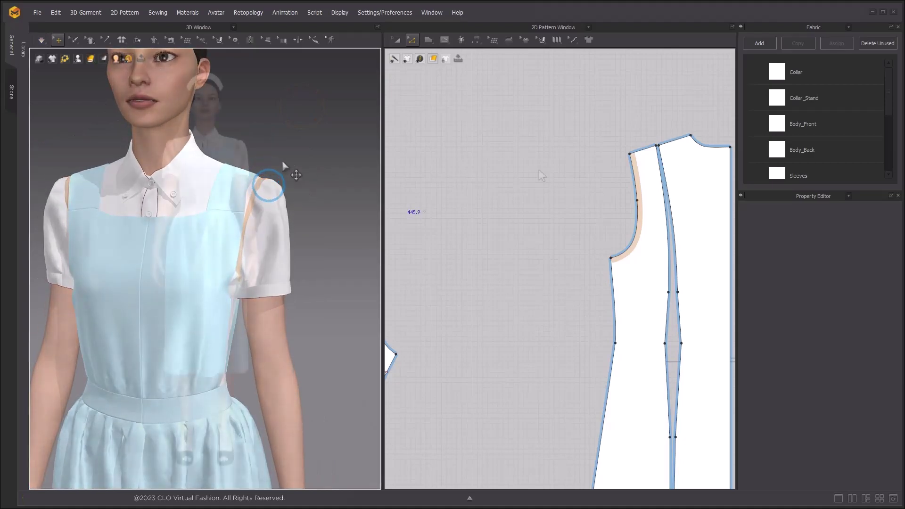
Step: Unfreeze all of the apron's bodice, strap, waistband and skirt patterns
scroll(539, 169, down, 10)
middle_drag(529, 226, 598, 157)
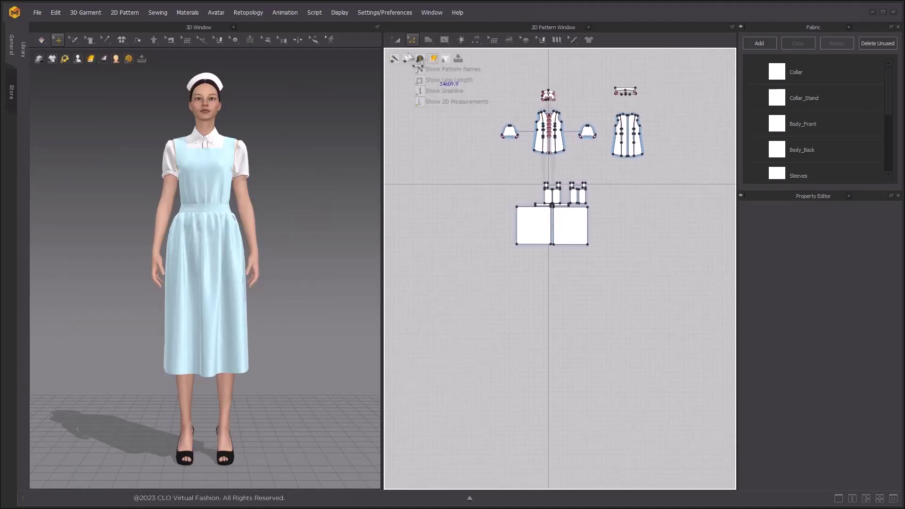
click(394, 38)
drag(484, 165, 632, 298)
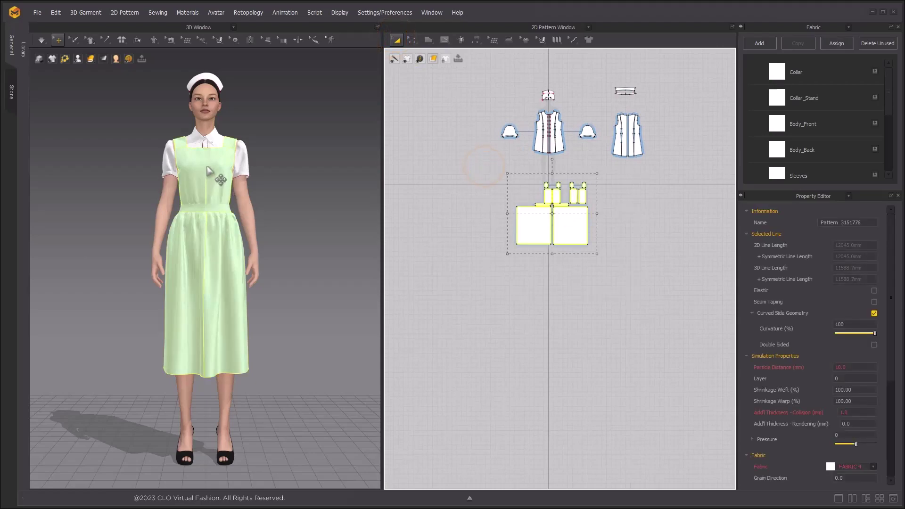
right_click(206, 165)
click(231, 72)
click(282, 117)
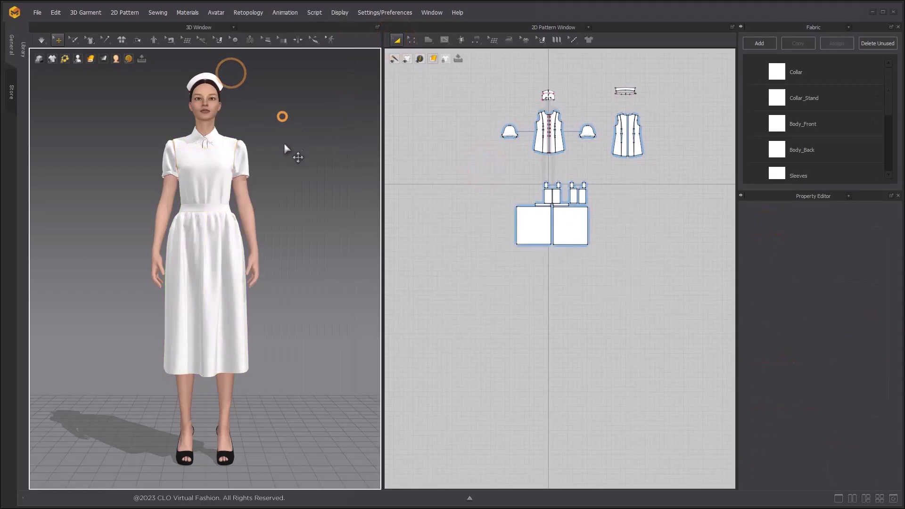
Step: Merge the two halves of the apron's front bodice along their facing centre edges
scroll(285, 237, up, 2)
right_drag(286, 204, 249, 204)
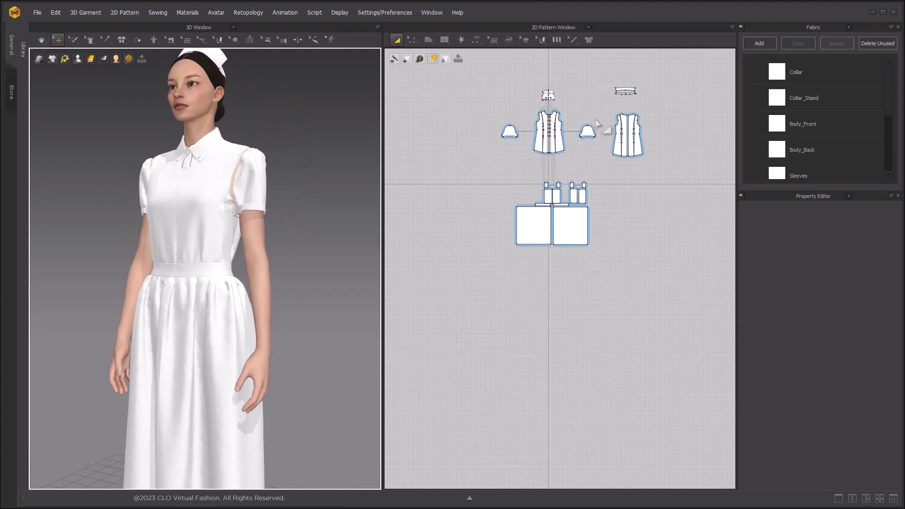
scroll(551, 205, up, 8)
click(416, 39)
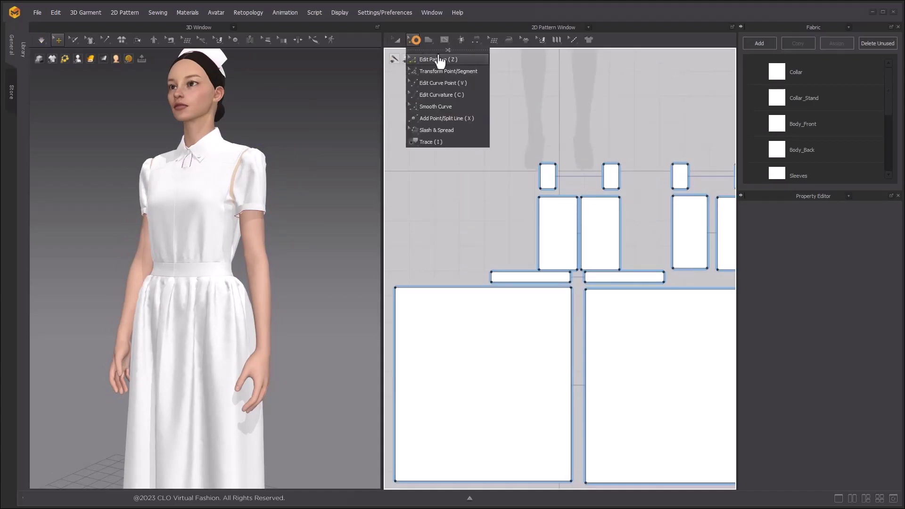
click(439, 60)
scroll(556, 213, up, 4)
right_click(529, 206)
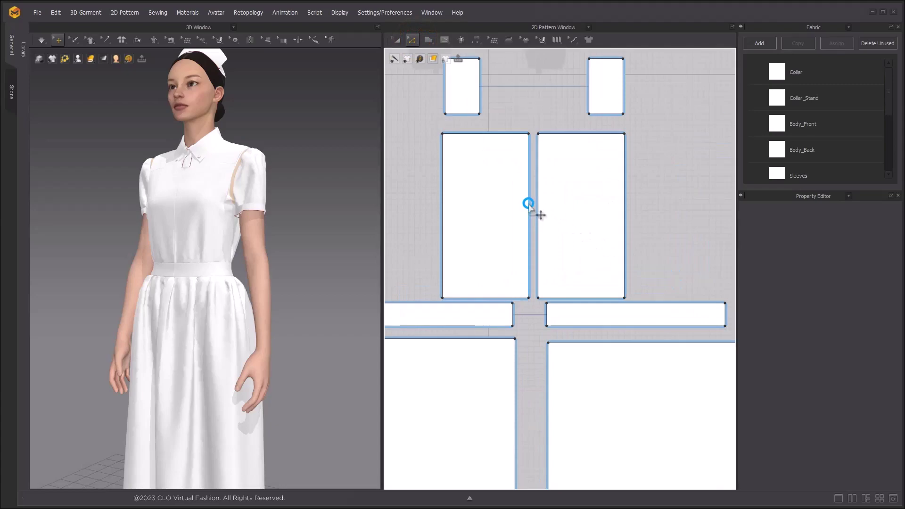
click(552, 319)
Step: Merge the two halves of the apron's back bodice along their facing centre edges
scroll(520, 209, down, 5)
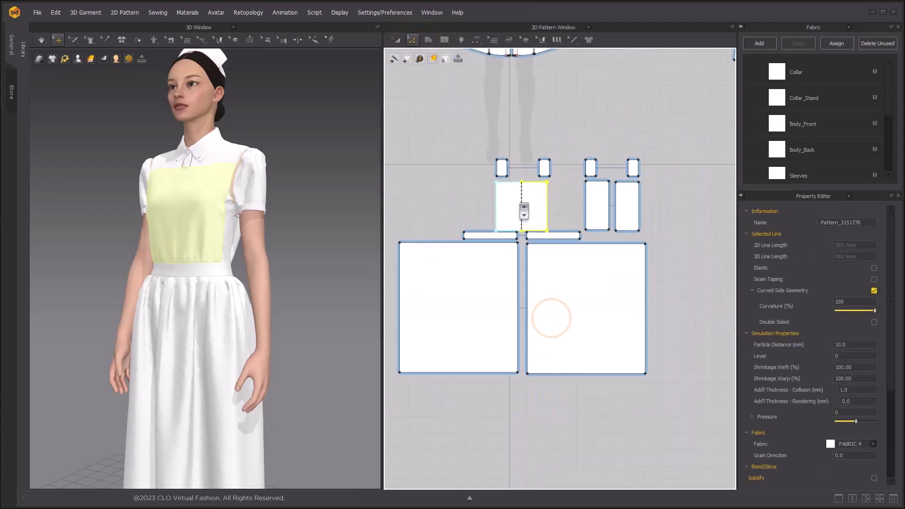
scroll(566, 207, up, 3)
click(605, 198)
right_click(606, 199)
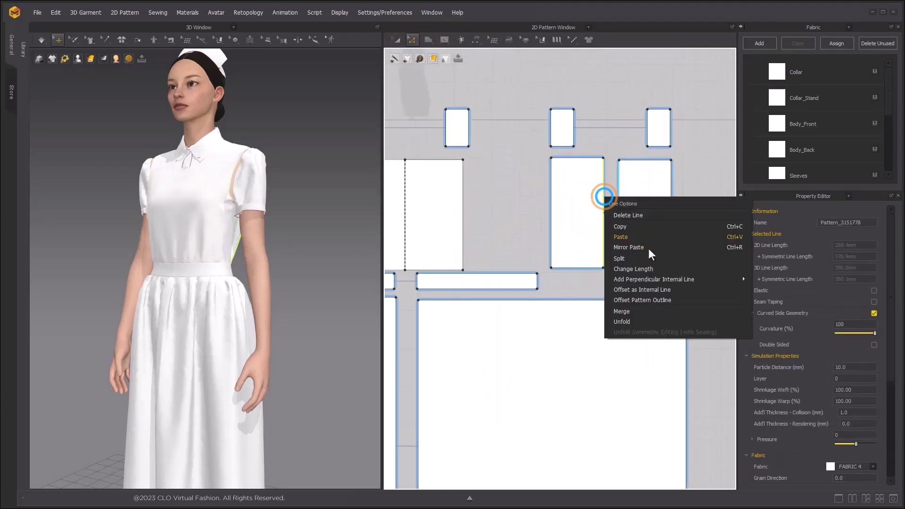
click(624, 314)
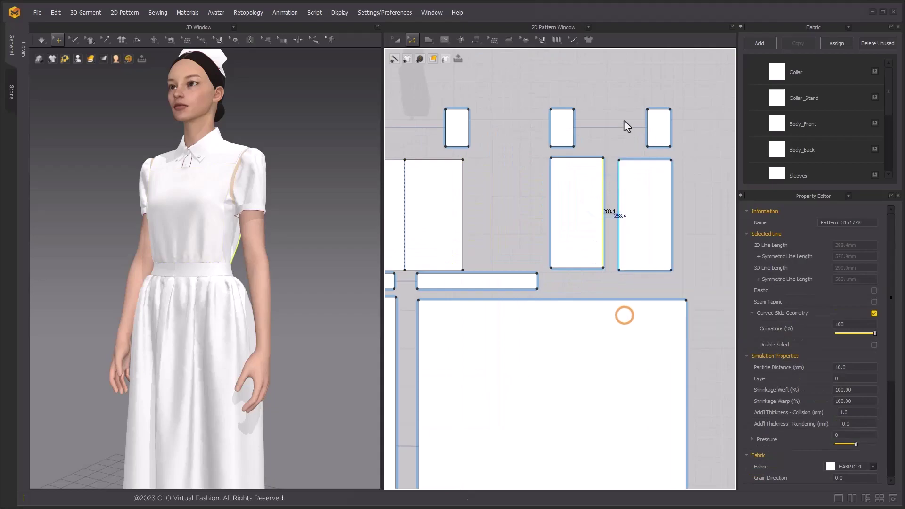
click(617, 90)
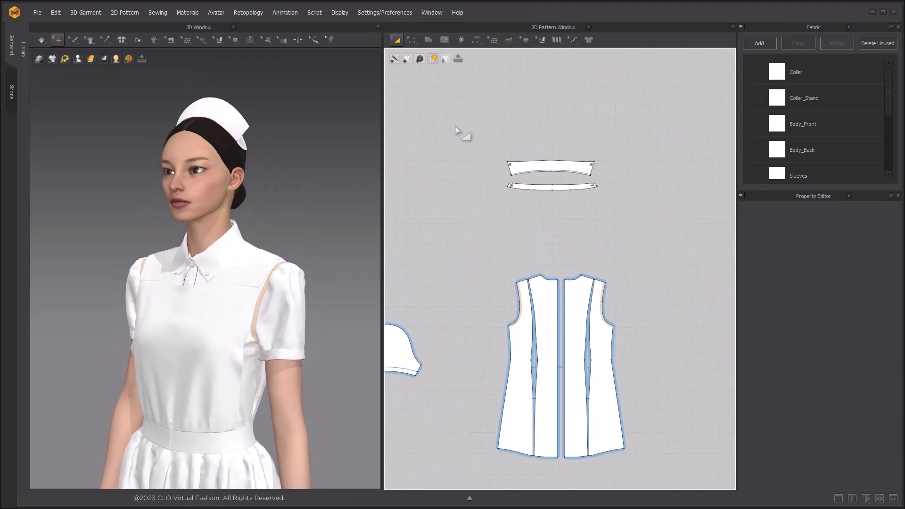
Step: Set the particle distance of all shirt, collar and apron patterns to 10 mm
drag(455, 126, 661, 236)
scroll(558, 154, down, 5)
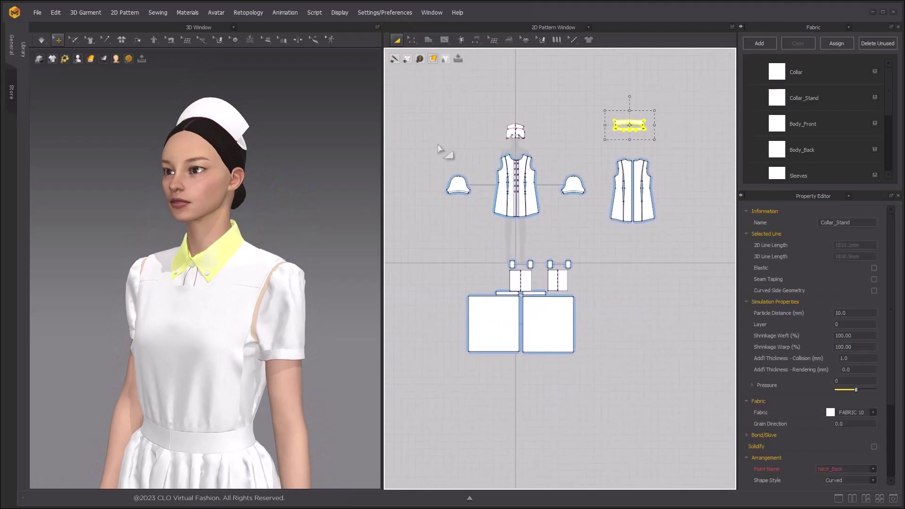
shift+drag(668, 236, 719, 238)
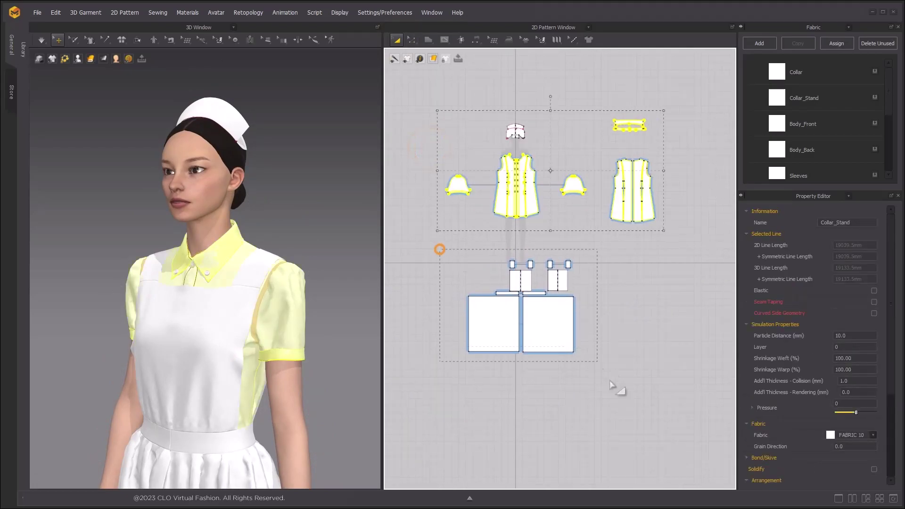
shift+drag(610, 381, 627, 425)
double_click(856, 336)
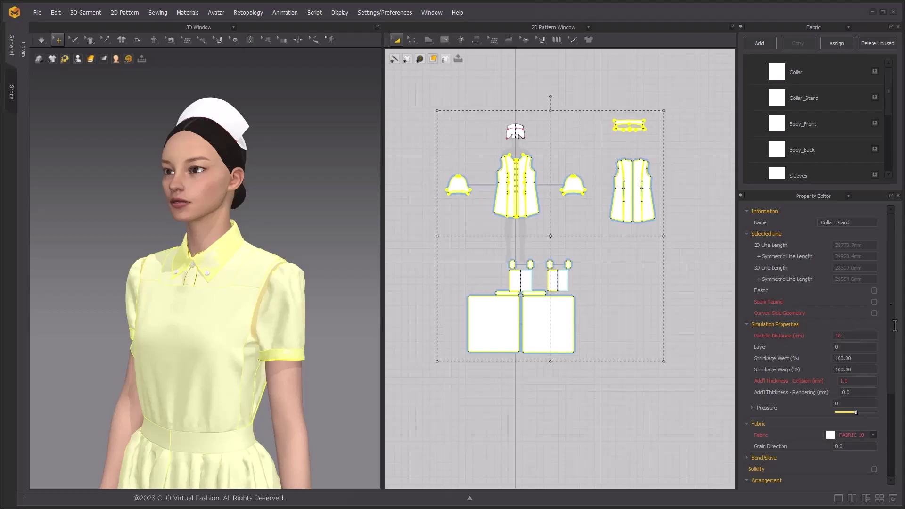
key(Return)
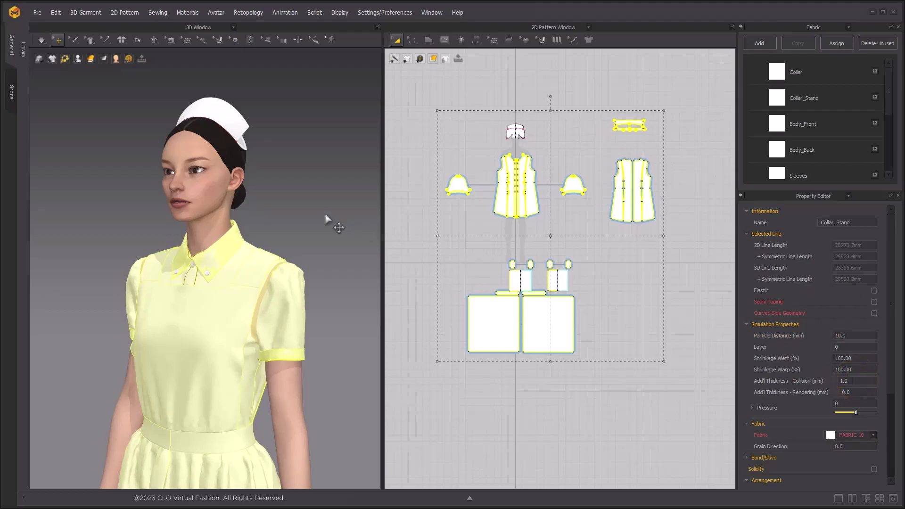
Step: Deselect the patterns and simulate the shirt and apron together from the front view
click(310, 211)
key(2)
key(space)
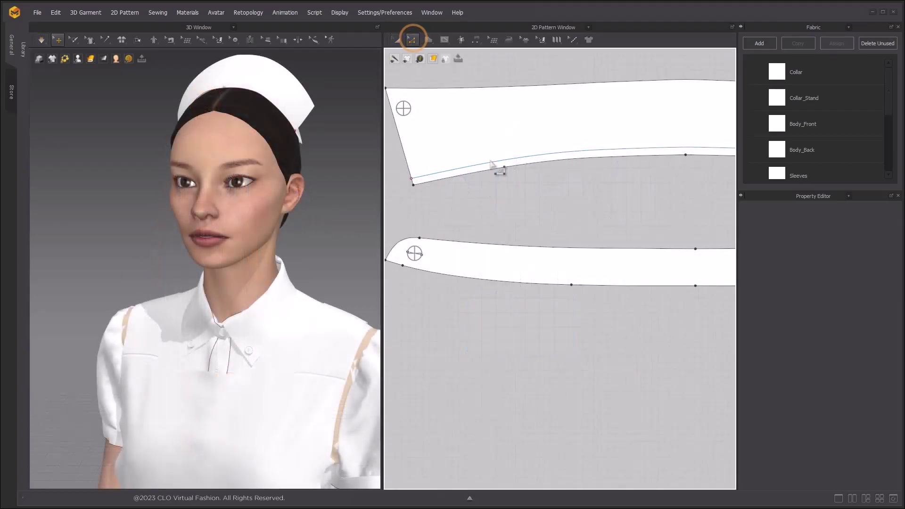
Step: Delete the internal line along the collar's lower edge and simulate the collar
click(493, 162)
click(567, 196)
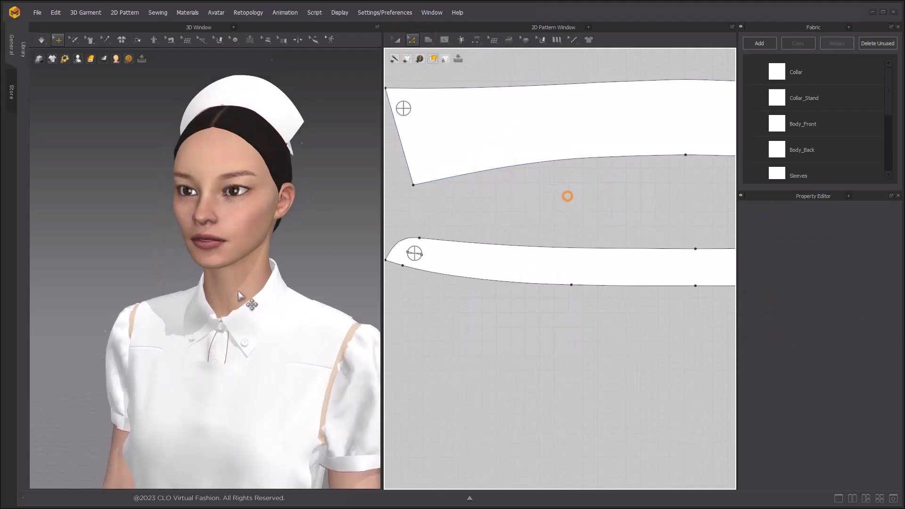
scroll(240, 296, down, 2)
key(space)
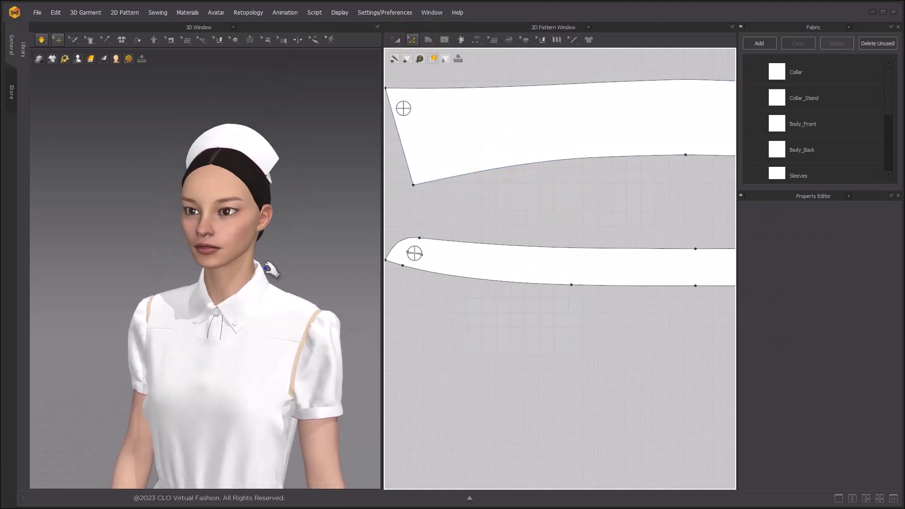
click(290, 231)
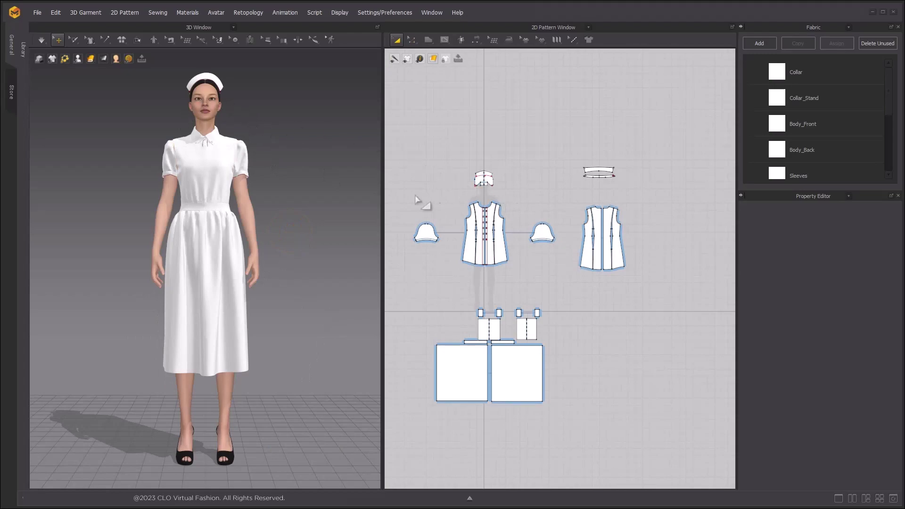
Step: Set the particle distance of the shirt's front, back and sleeve patterns to 5 mm
drag(398, 191, 679, 298)
click(865, 332)
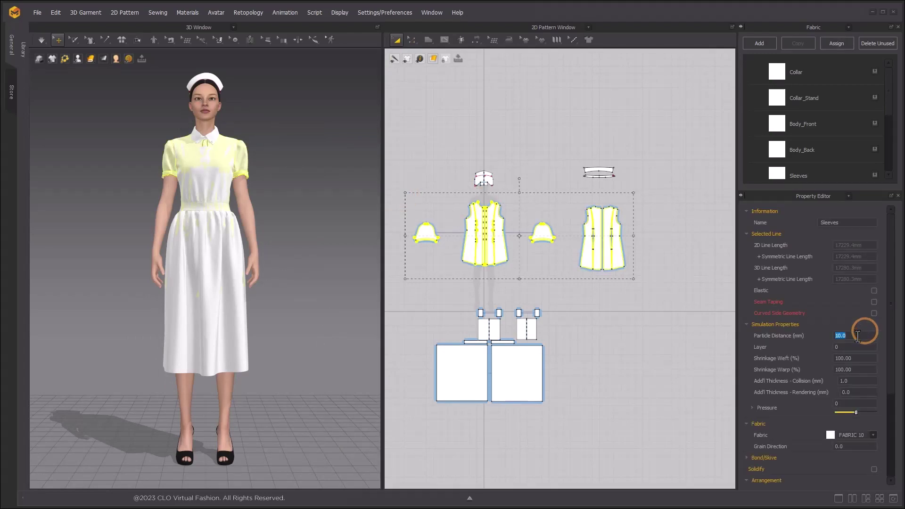
text(5)
click(301, 112)
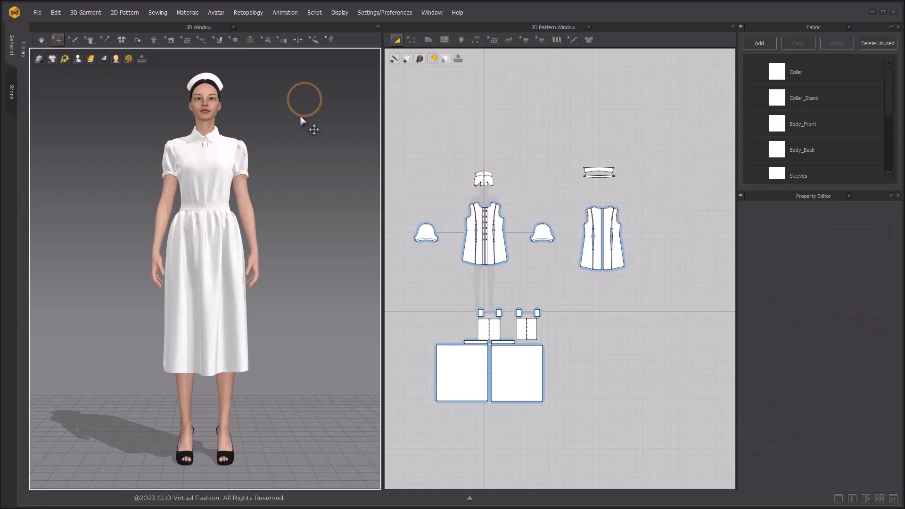
Step: Simulate the outfit with the shirt's finer particle distance and inspect the waist and sleeves
scroll(304, 177, up, 5)
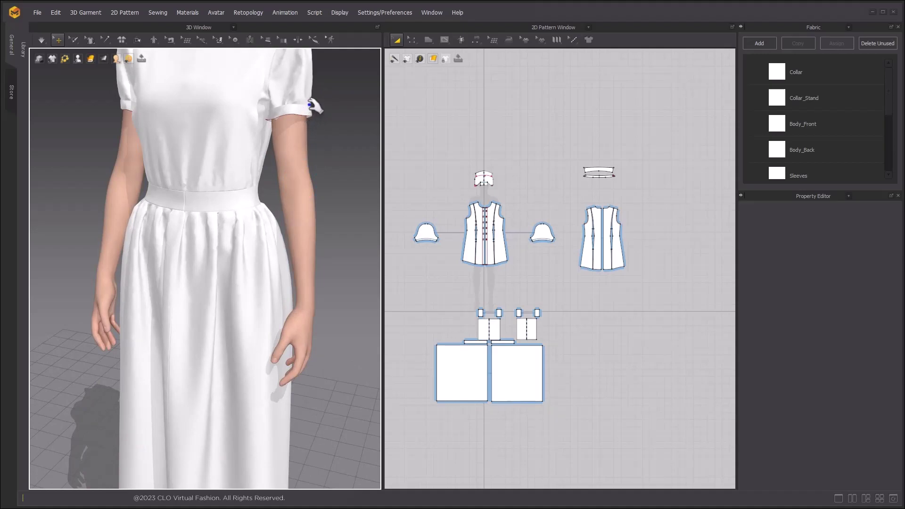
key(space)
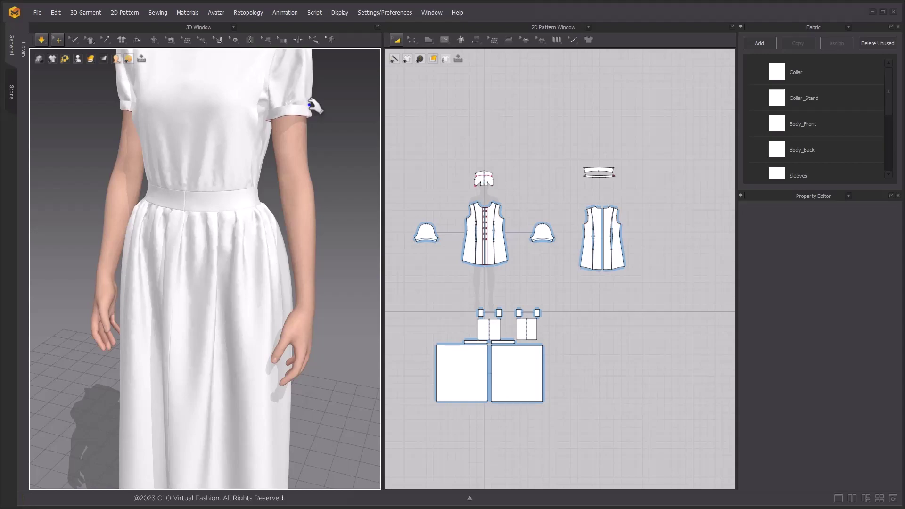
middle_drag(310, 104, 299, 184)
right_drag(299, 184, 283, 180)
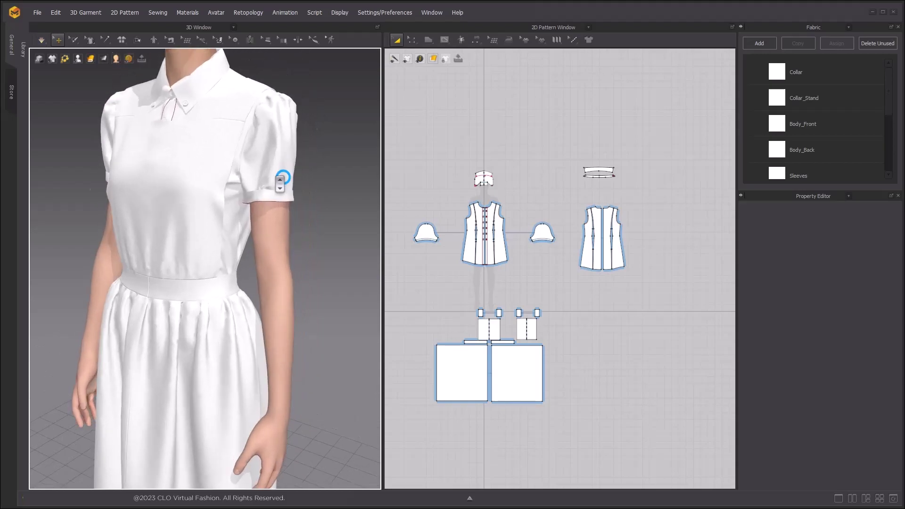
Step: Delete the internal fold line above the hem of the shirt's sleeve pattern
scroll(283, 179, up, 4)
scroll(542, 234, up, 4)
scroll(543, 233, up, 3)
middle_drag(542, 234, 483, 138)
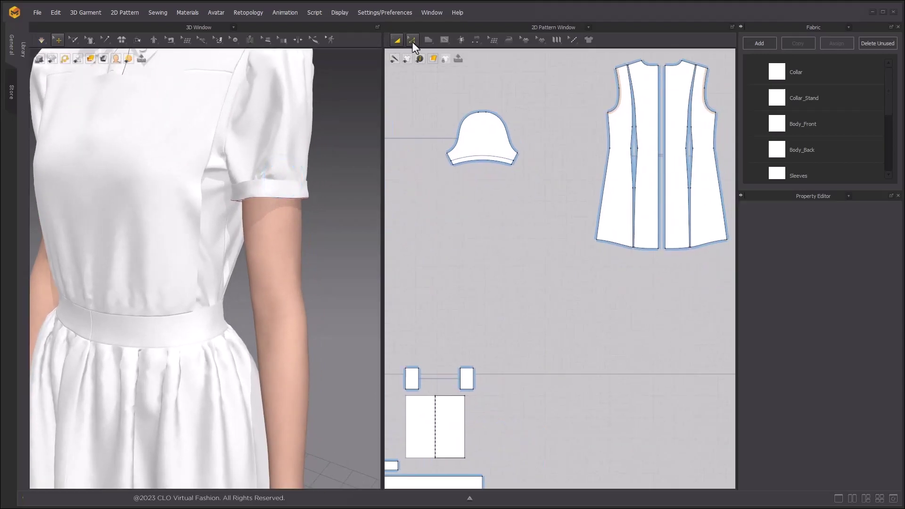
click(412, 41)
click(486, 159)
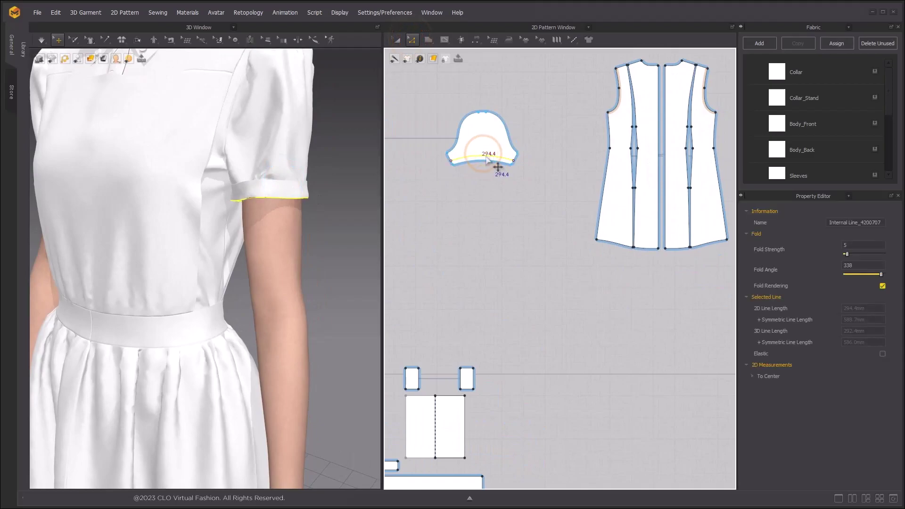
key(Delete)
Step: Simulate the outfit with the simplified sleeve hems and show the avatar from the front
scroll(283, 167, down, 3)
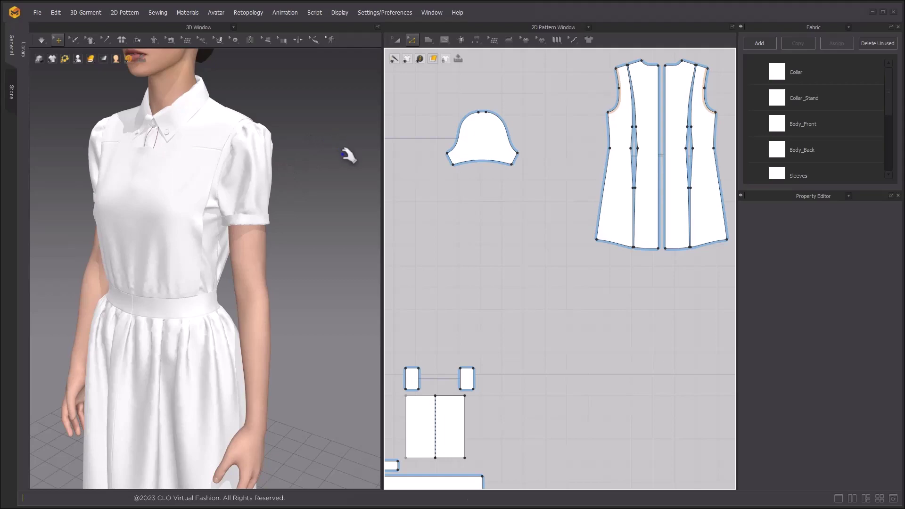
key(space)
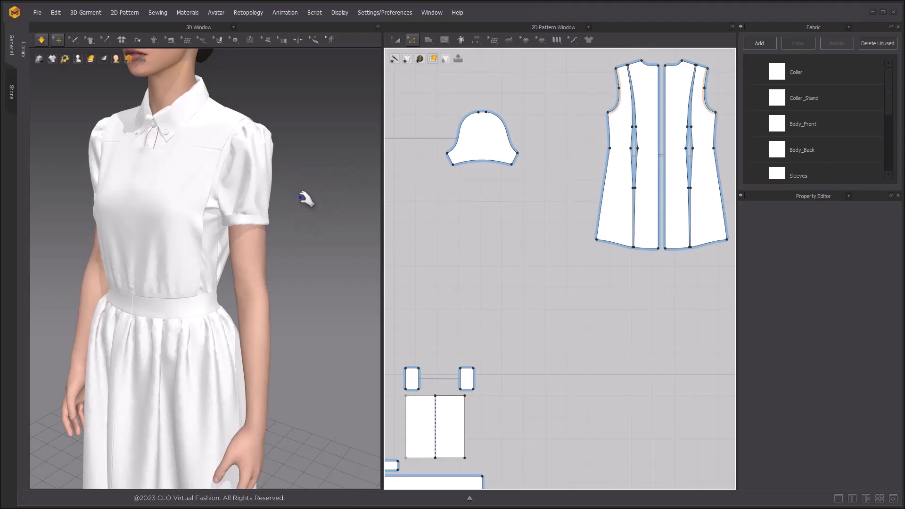
key(2)
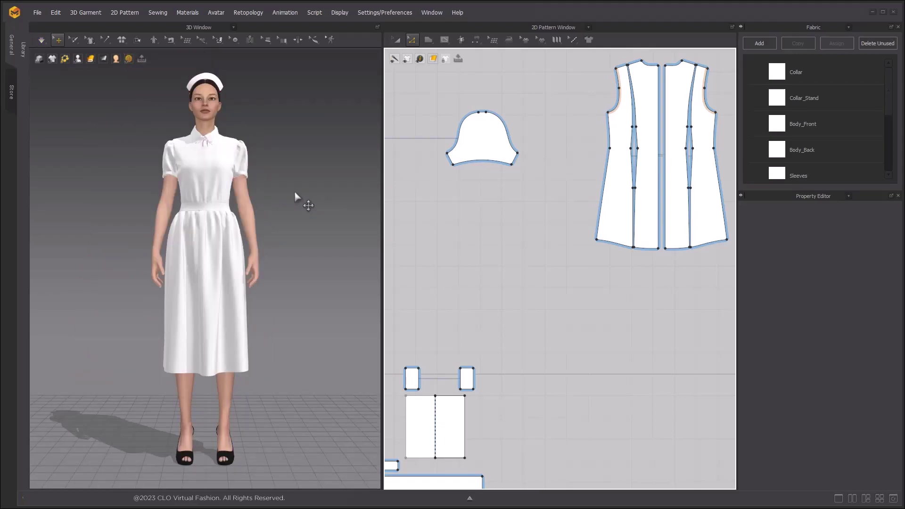